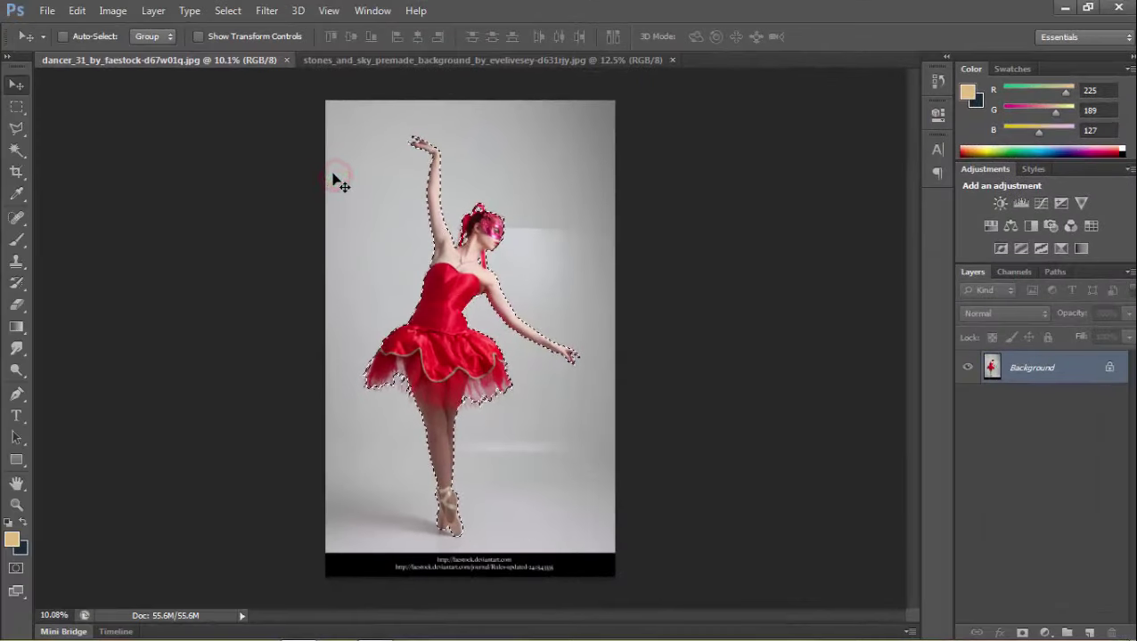
- Copy the selected ballerina and paste her into the stones_and_sky image as Layer 1
left_click(76, 10)
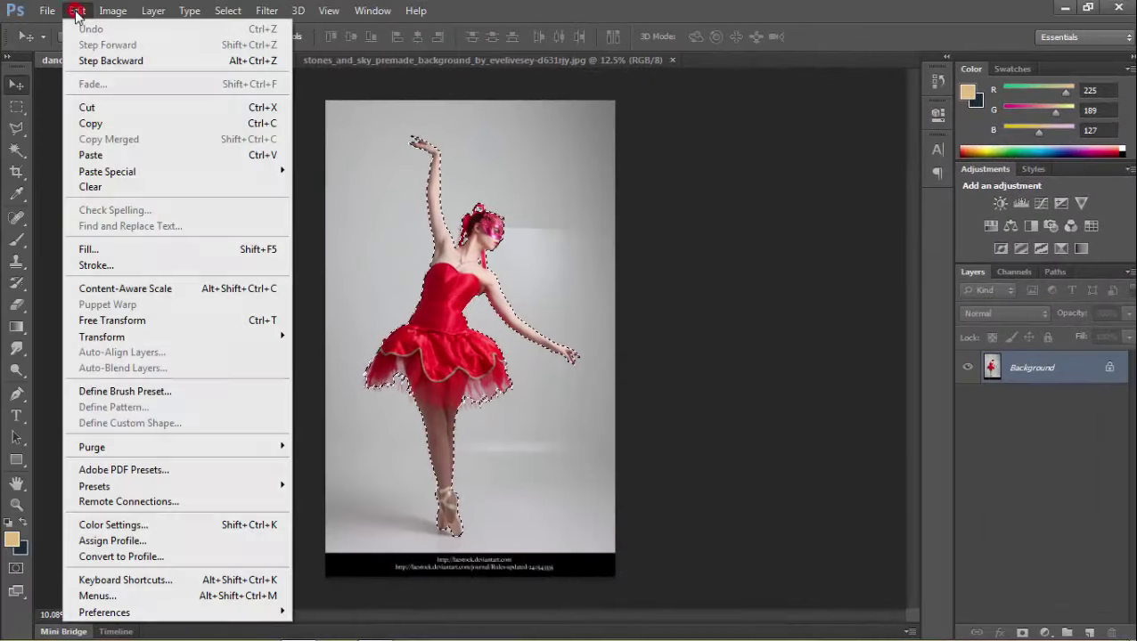
left_click(122, 122)
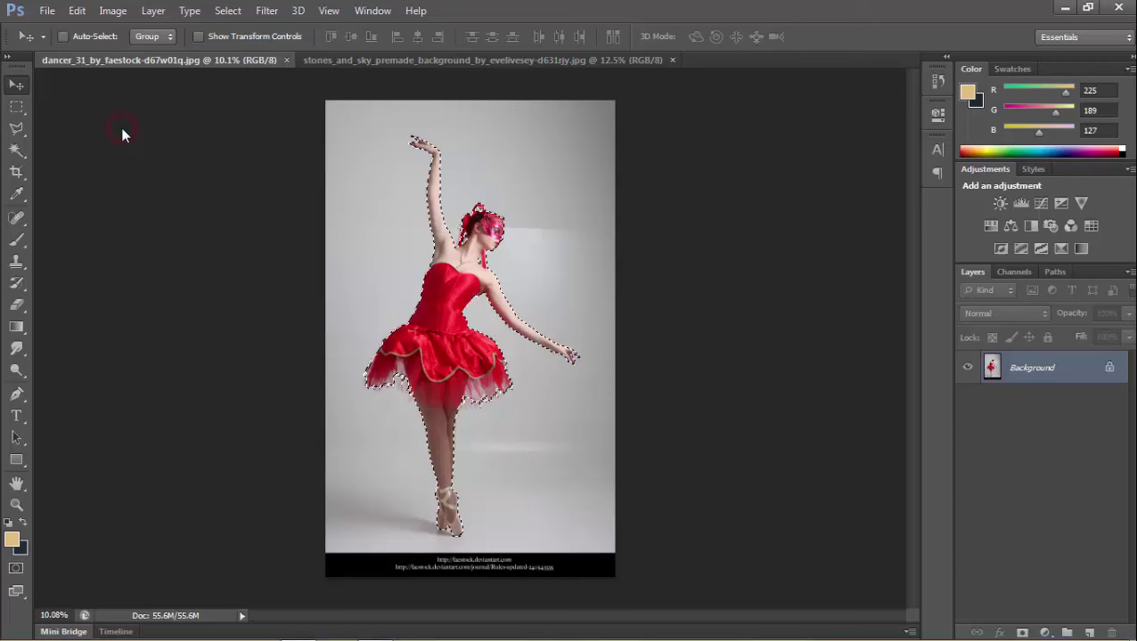
left_click(421, 56)
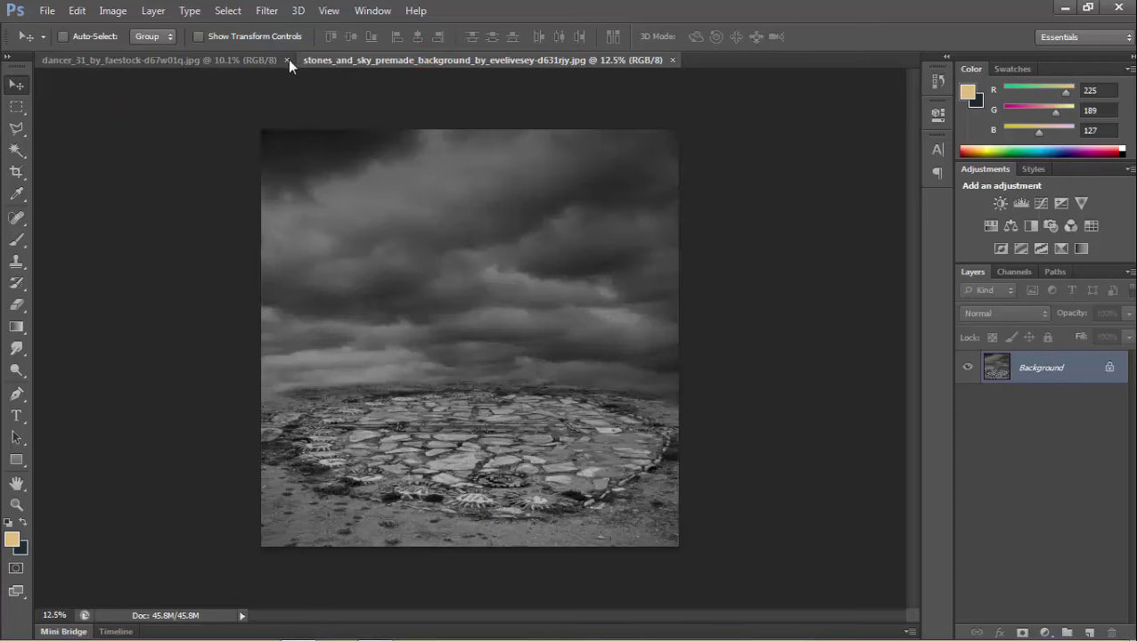
left_click(78, 10)
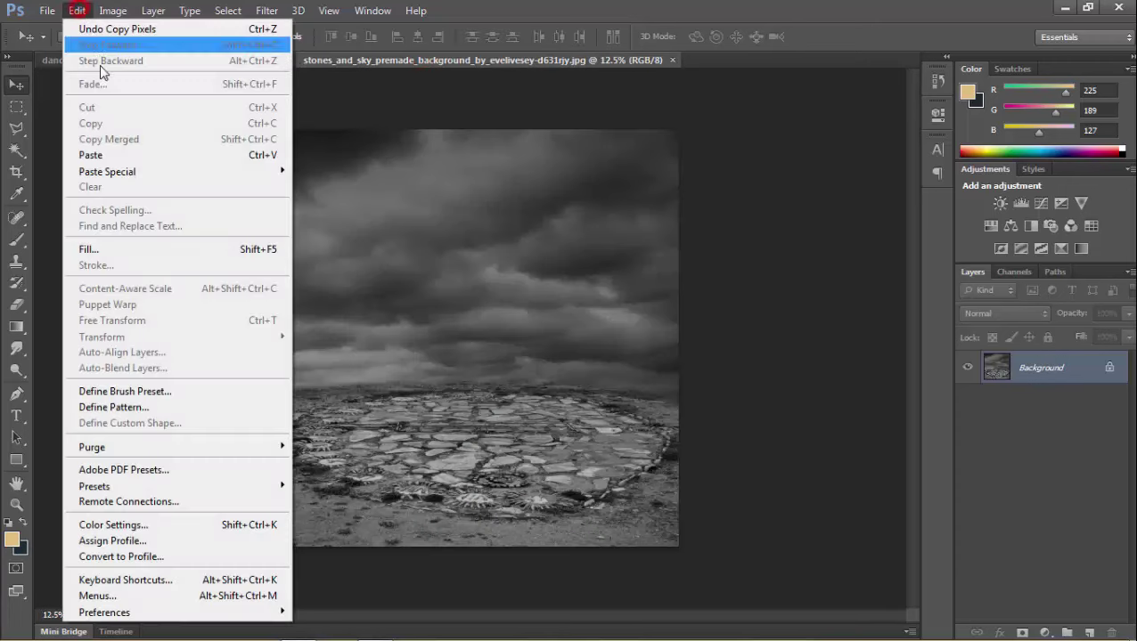
left_click(101, 155)
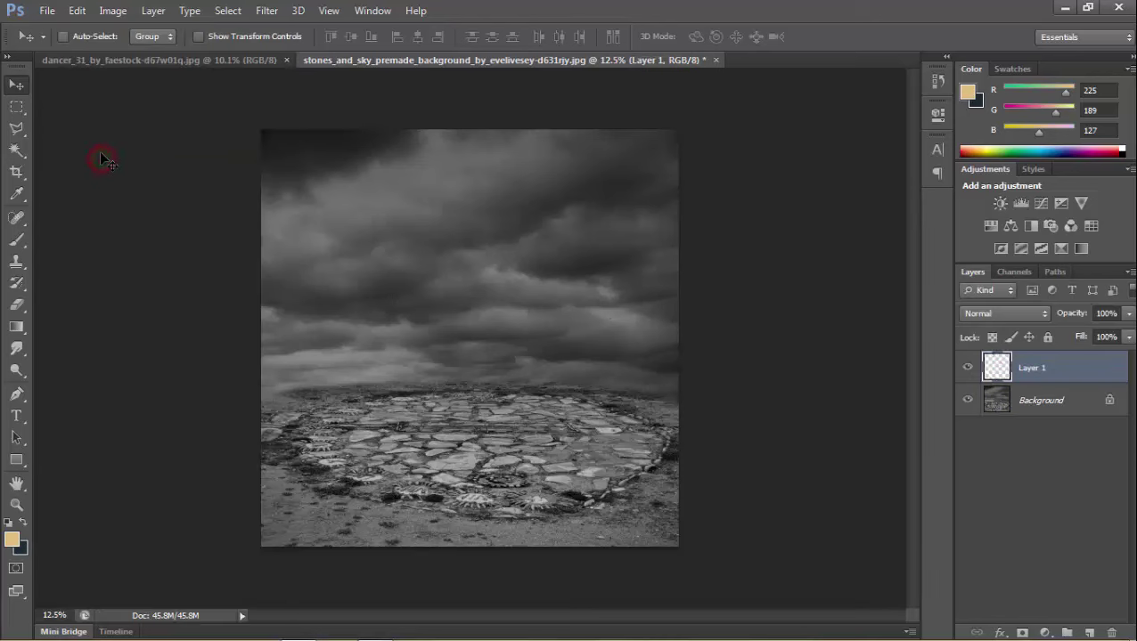
- Close the dancer document, shrink the ballerina to about 65%, and move her up and right
left_click(284, 60)
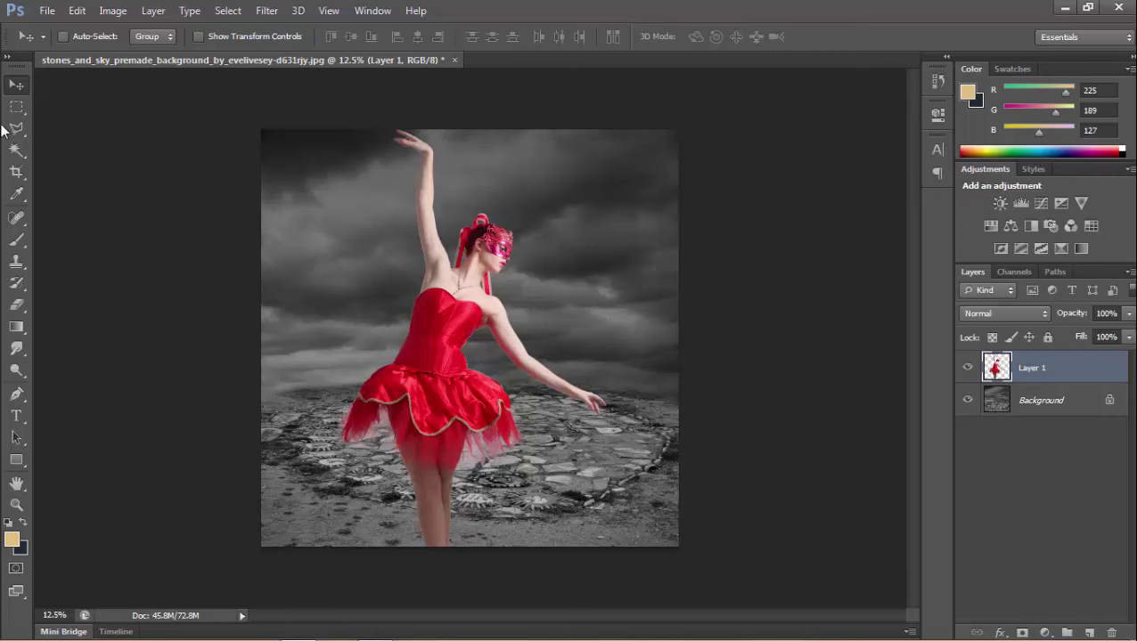
key("ctrl+t")
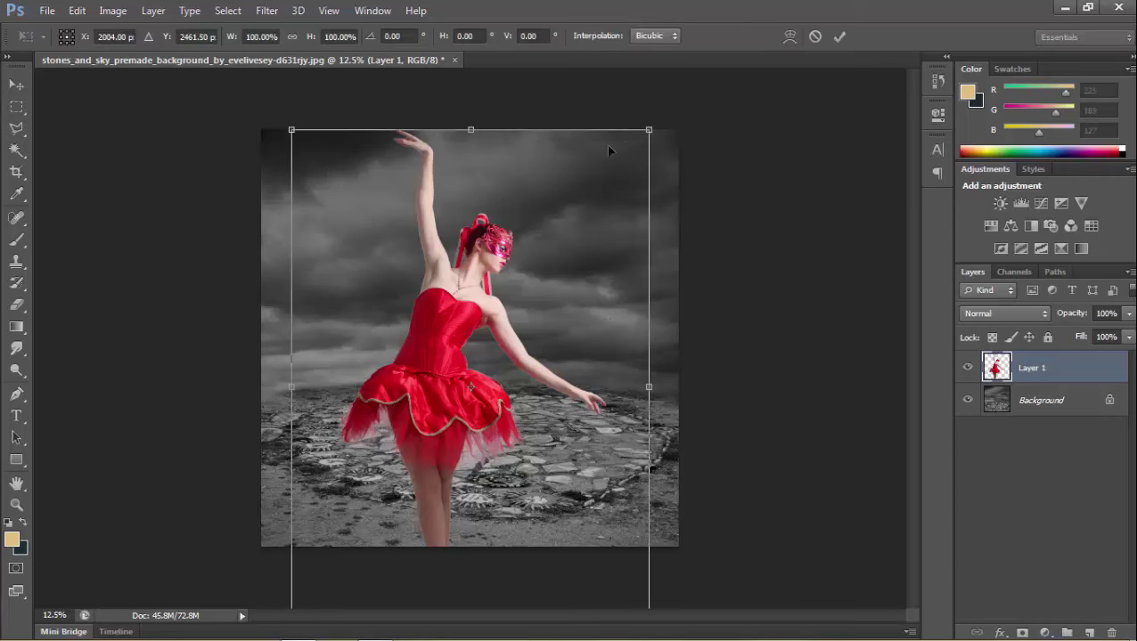
left_click_drag(645, 132, 588, 214)
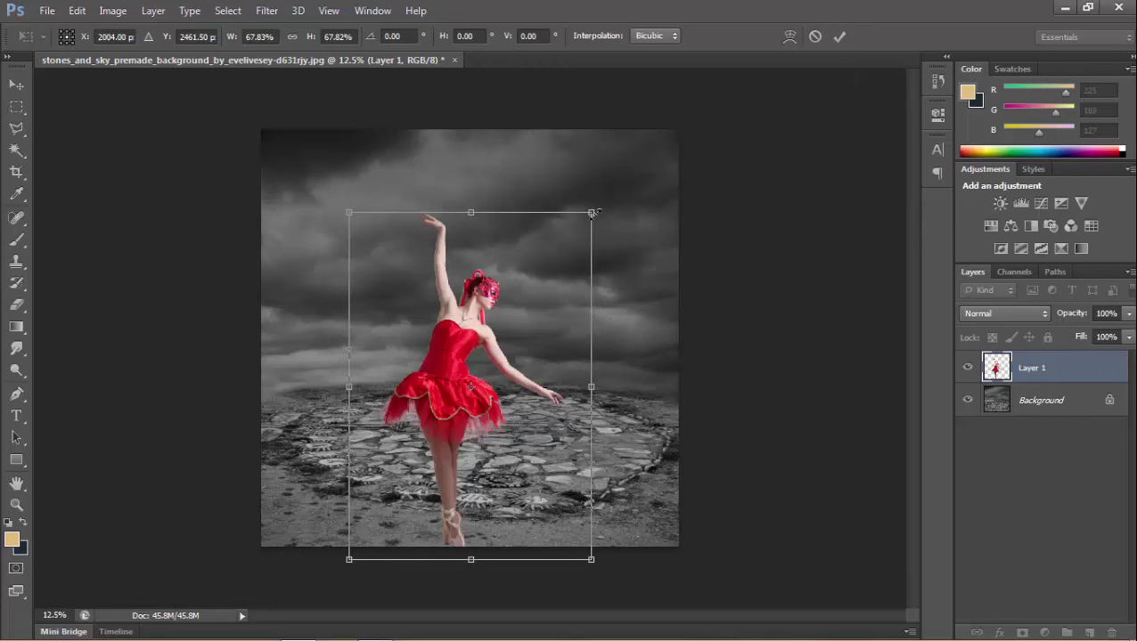
left_click_drag(592, 215, 585, 219)
left_click(839, 36)
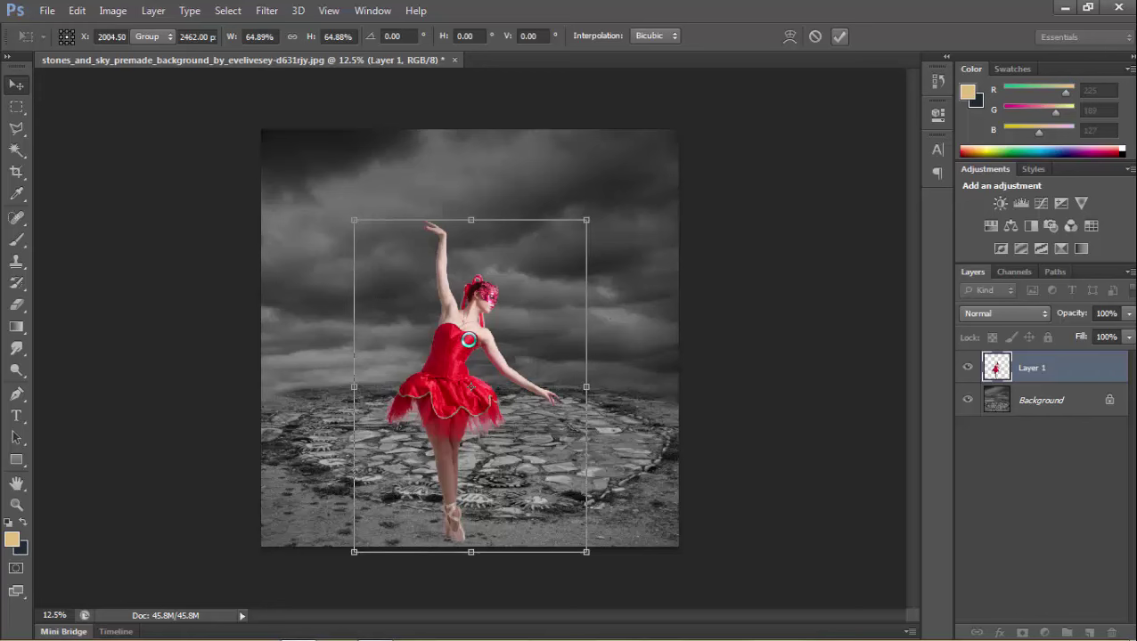
left_click_drag(477, 339, 490, 268)
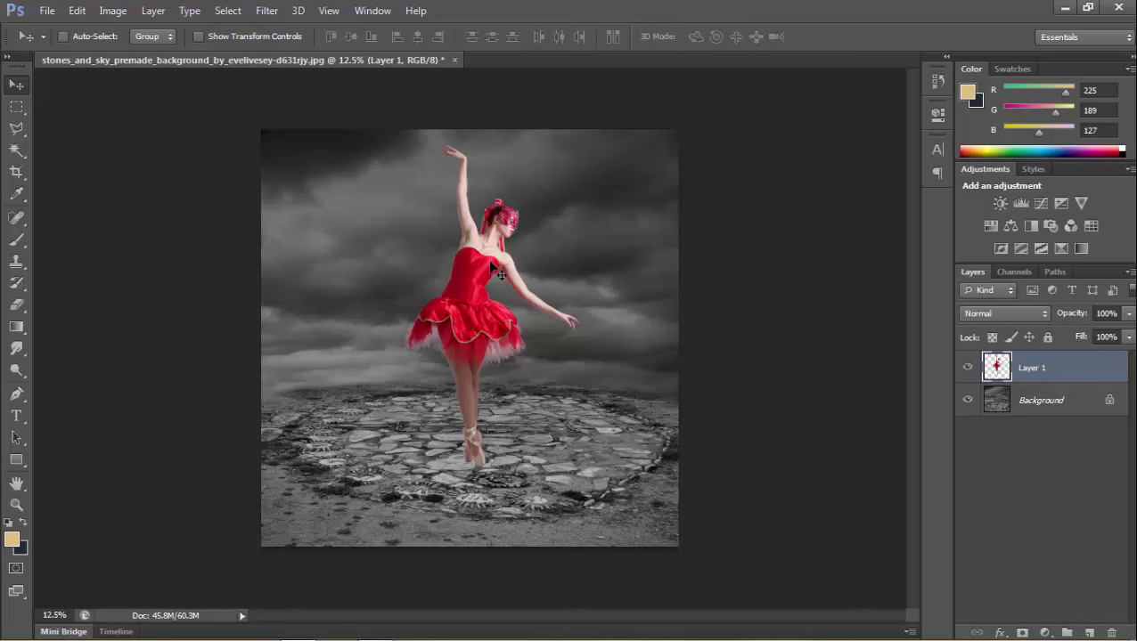
- Scale the ballerina again to about 90% and fine-tune her position on the stones
key("ctrl+t")
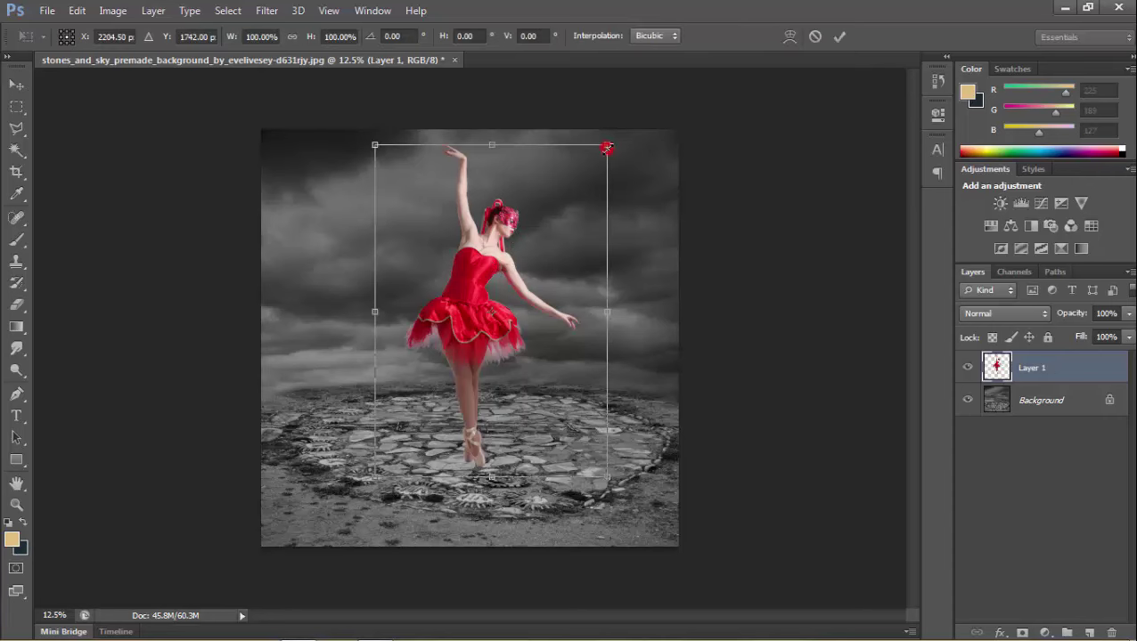
left_click_drag(607, 148, 596, 162)
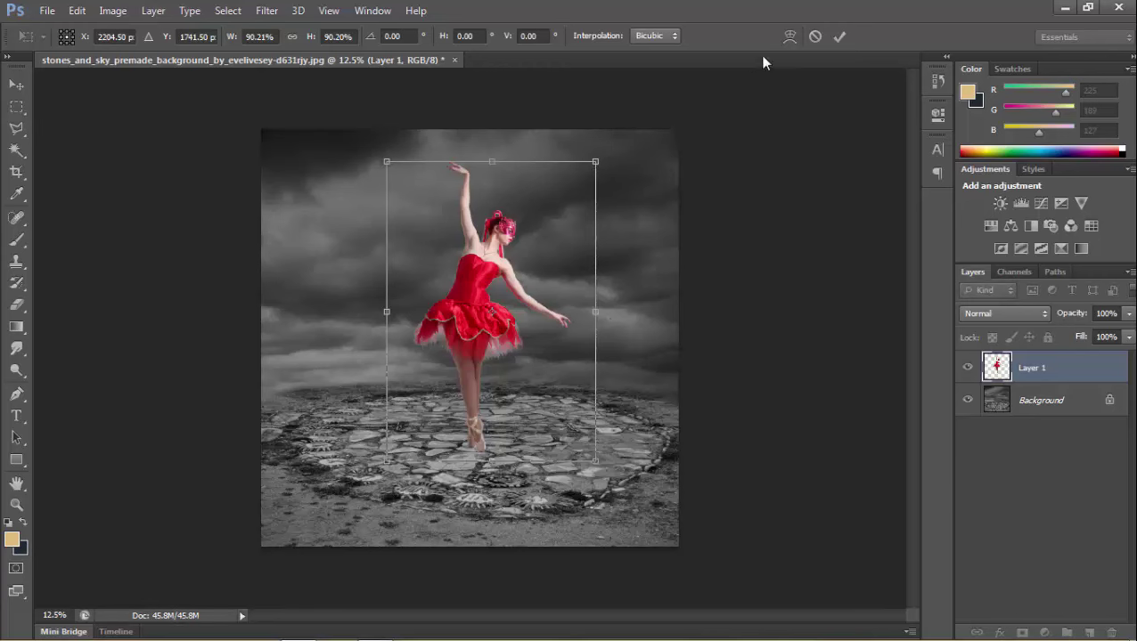
left_click(839, 38)
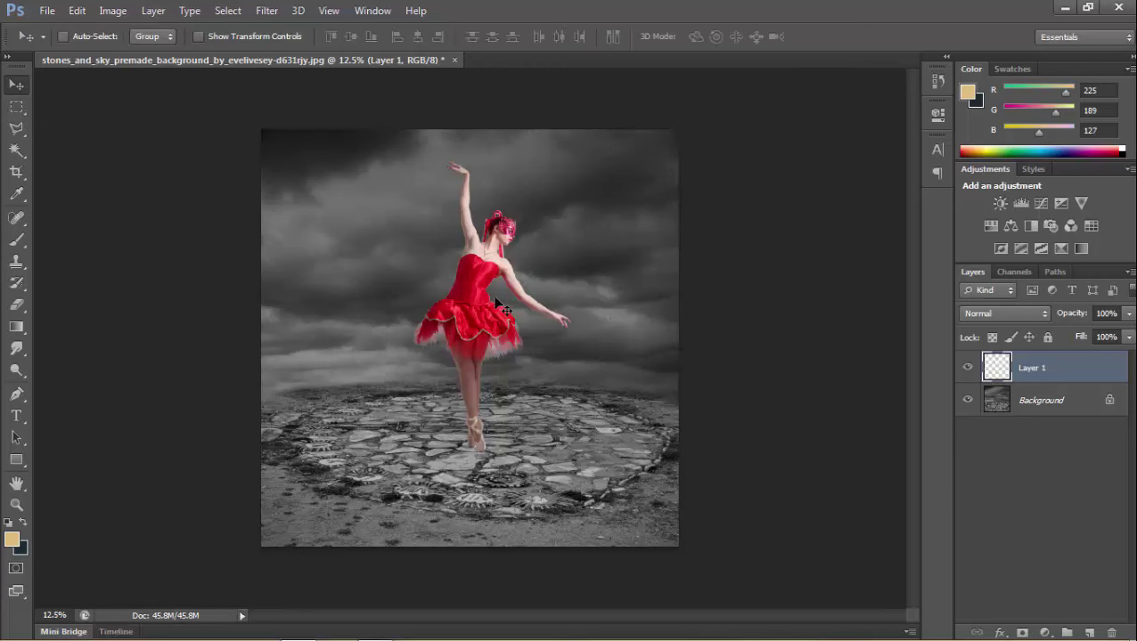
left_click_drag(490, 300, 494, 307)
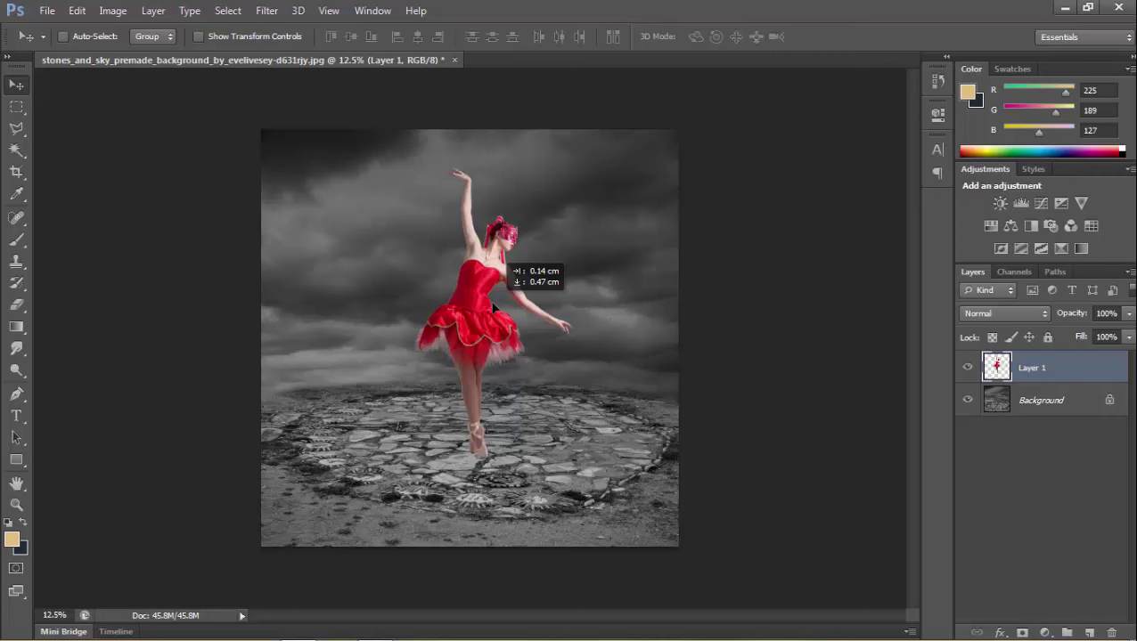
left_click_drag(494, 307, 489, 303)
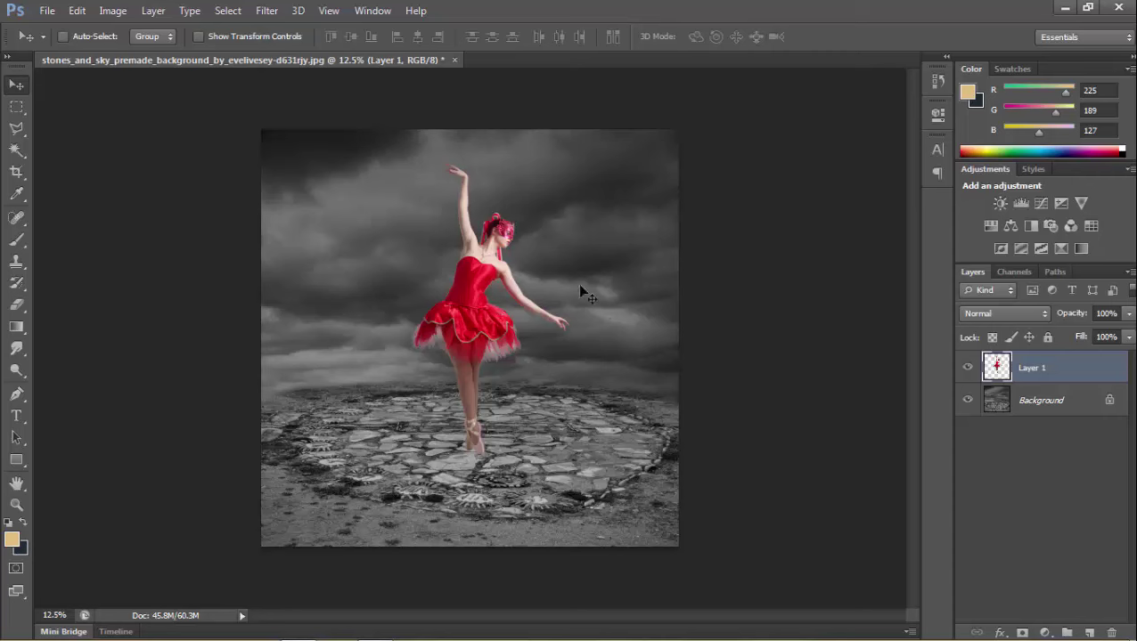
left_click(1050, 403)
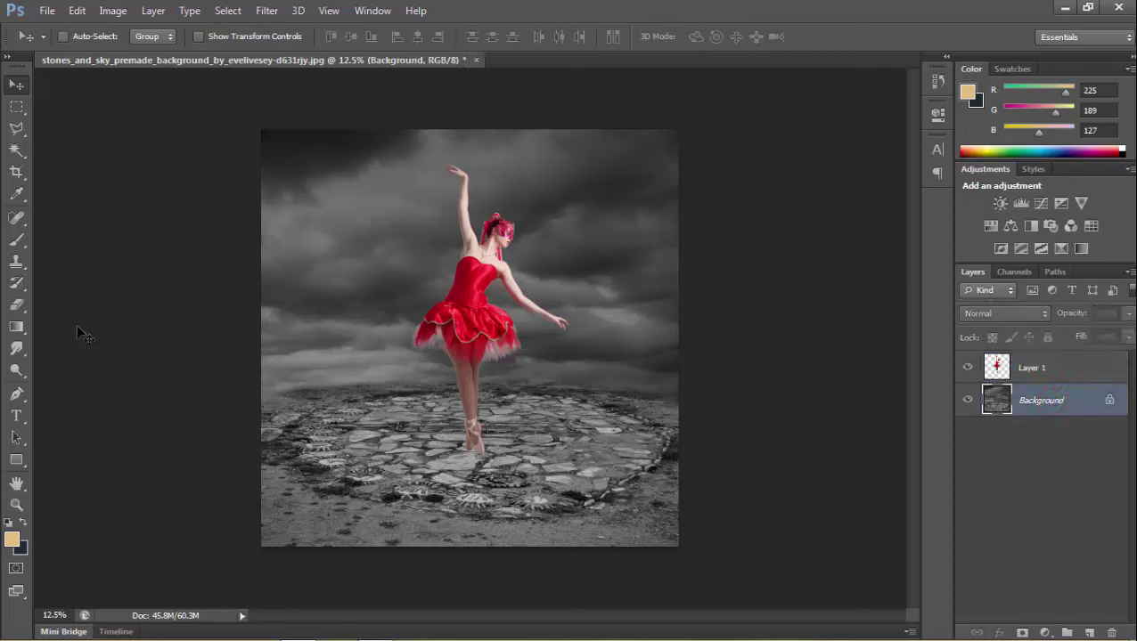
- Crop outward to extend the canvas to about 39 cm high, adding a band above the sky
left_click(16, 149)
left_click(18, 173)
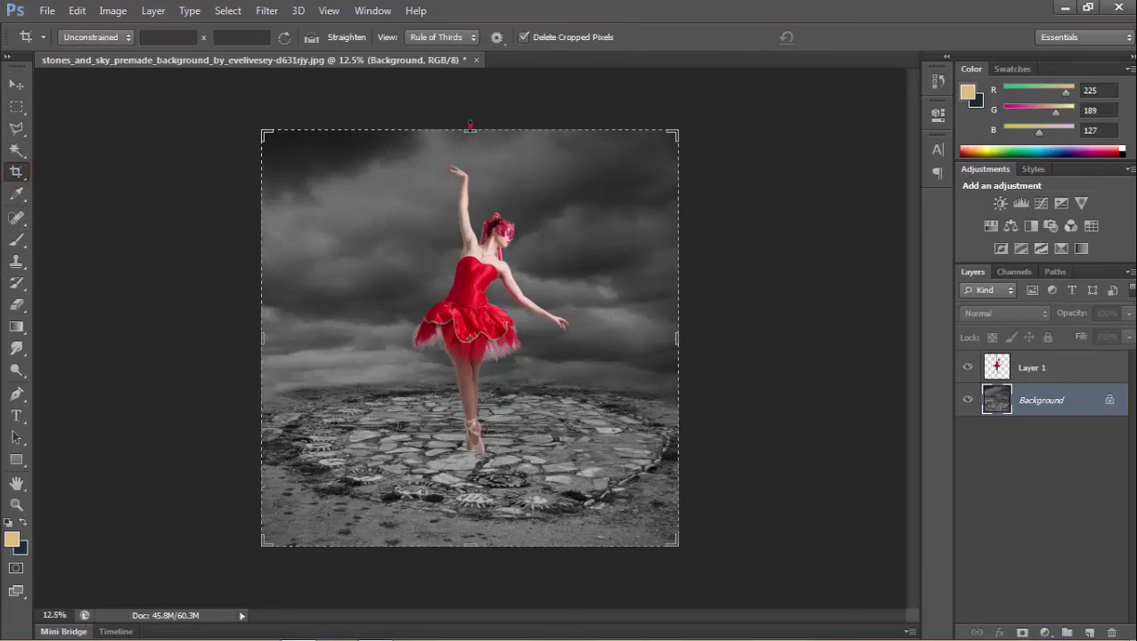
left_click_drag(470, 126, 470, 92)
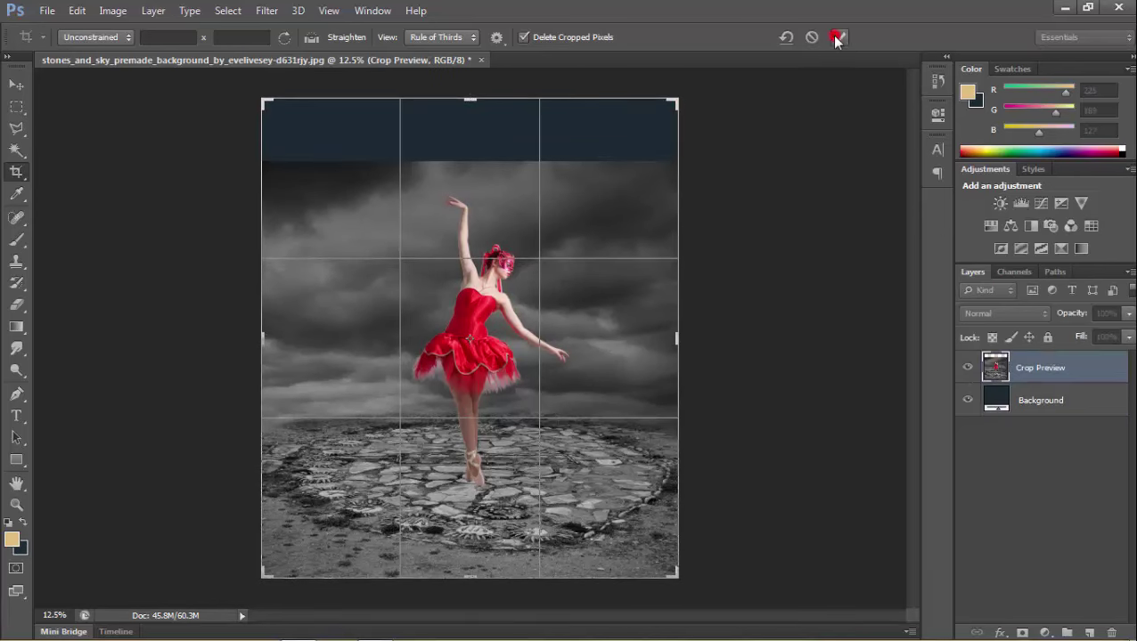
left_click(837, 39)
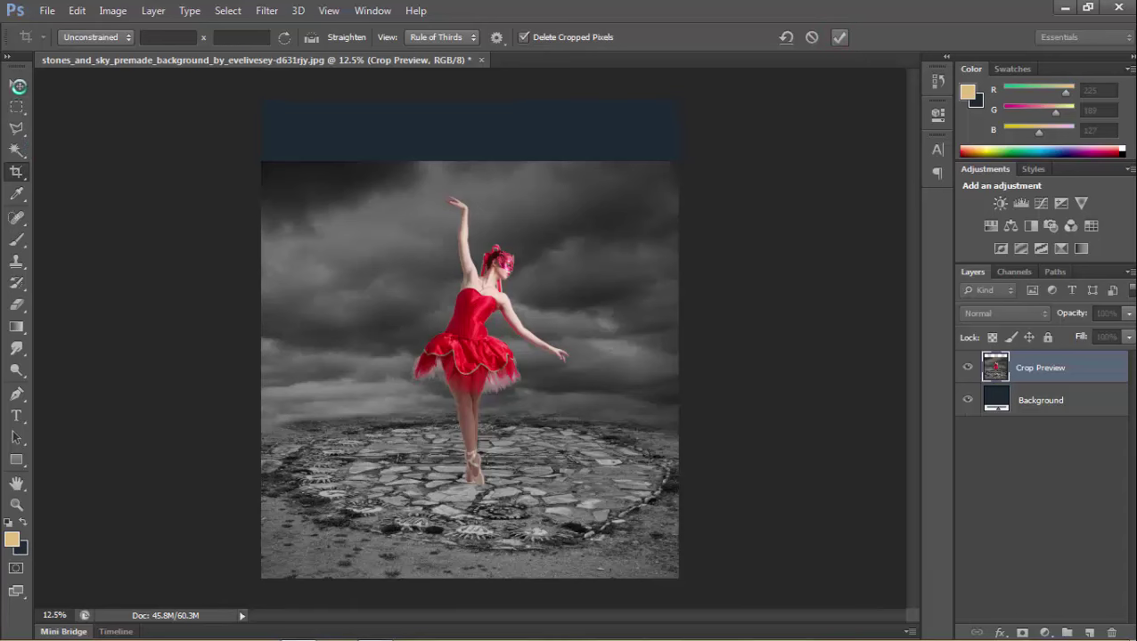
left_click(17, 85)
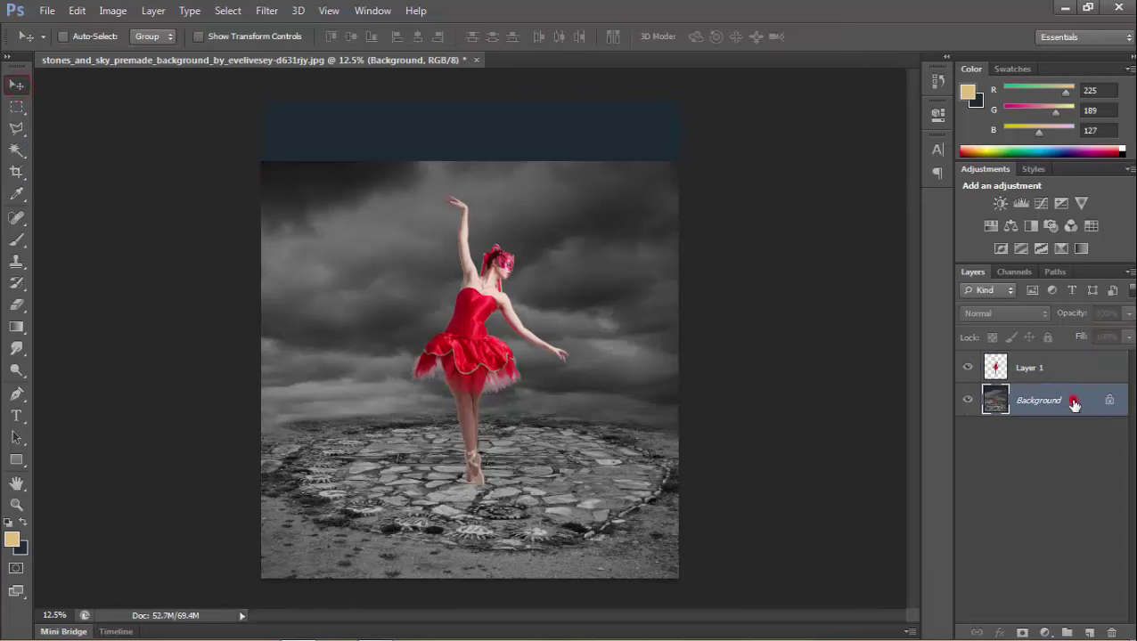
- Duplicate Background, raise the copy over the empty band, and blend it with a gradient layer mask
left_click_drag(1075, 404, 1097, 590)
left_click_drag(697, 322, 649, 215)
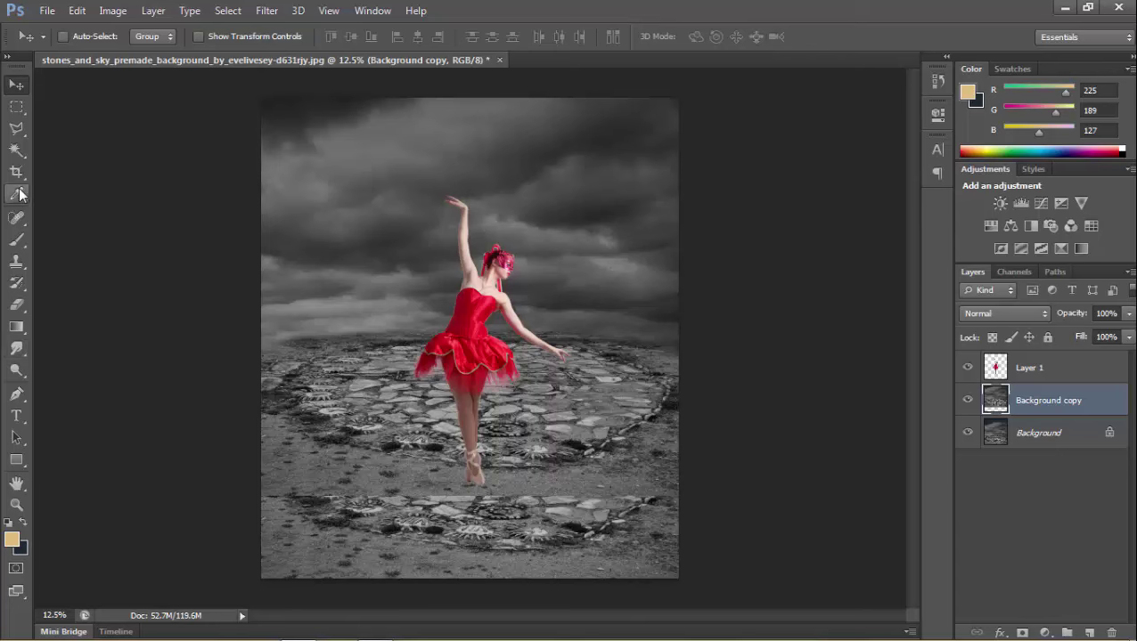
left_click(16, 327)
left_click(1023, 631)
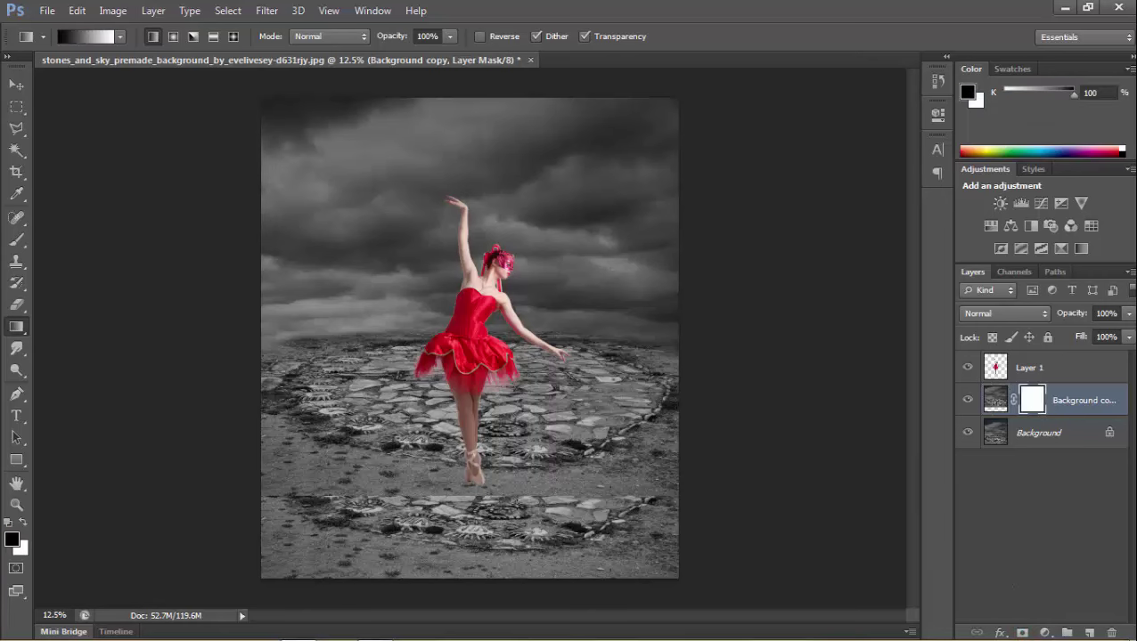
left_click_drag(517, 506, 519, 297)
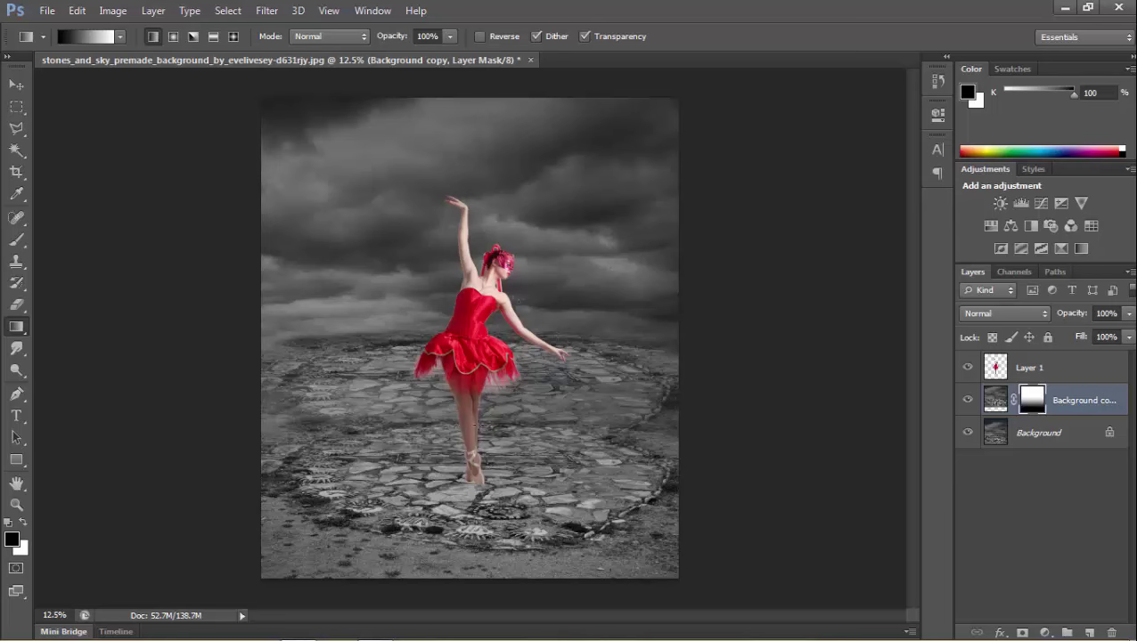
left_click_drag(475, 438, 475, 255)
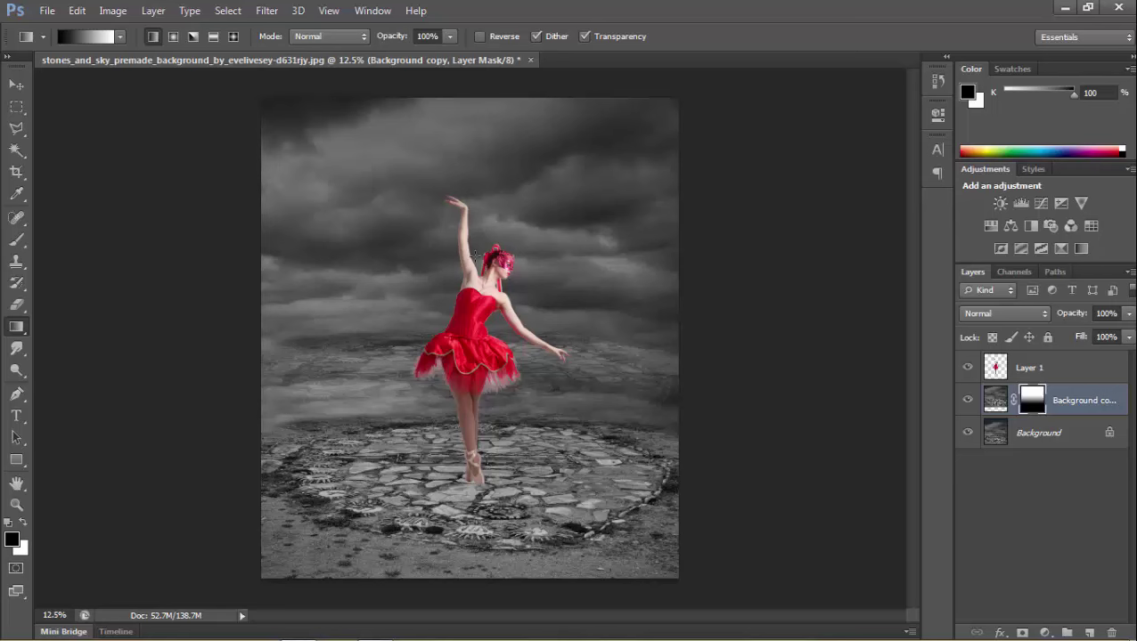
left_click_drag(474, 400, 478, 235)
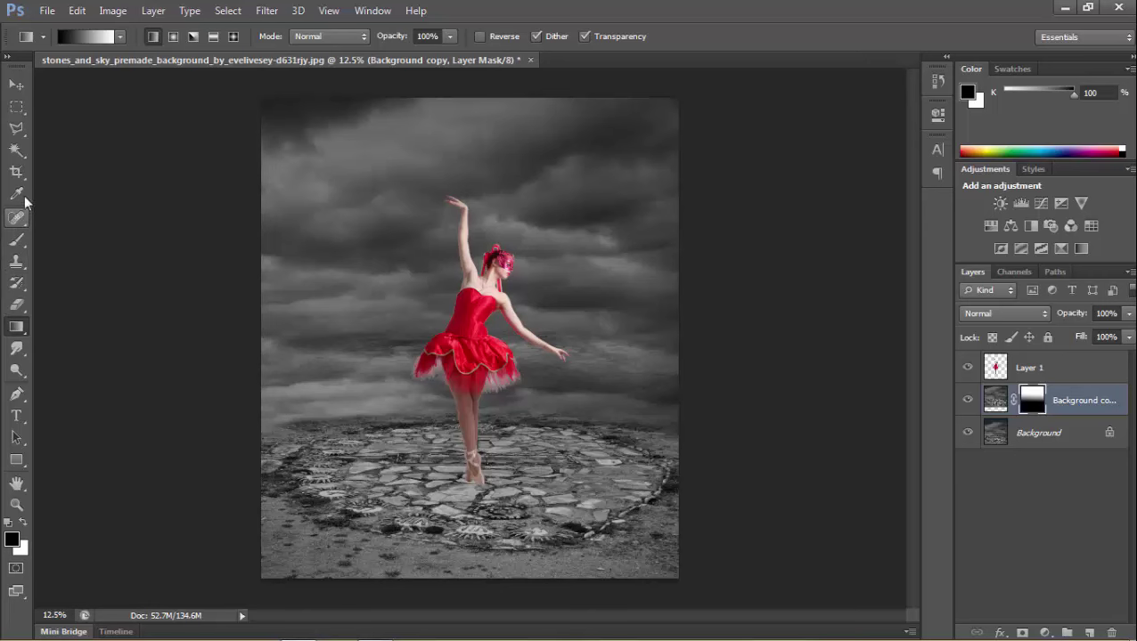
- Soften the horizon seam on the Background copy mask with a 1521 px eraser
left_click(16, 304)
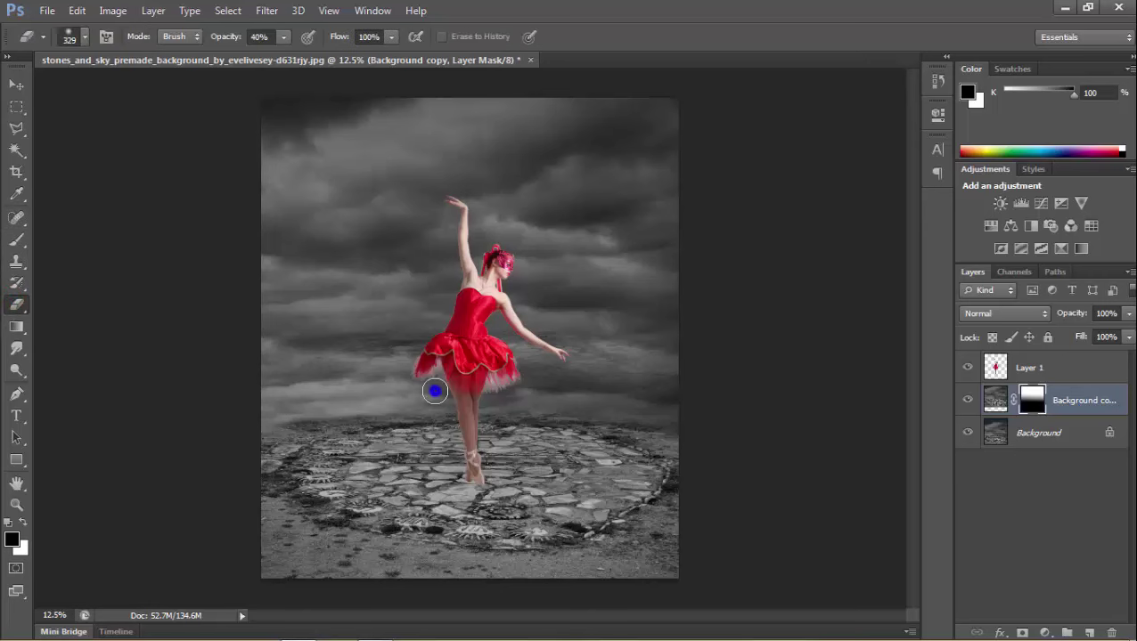
right_click(514, 390)
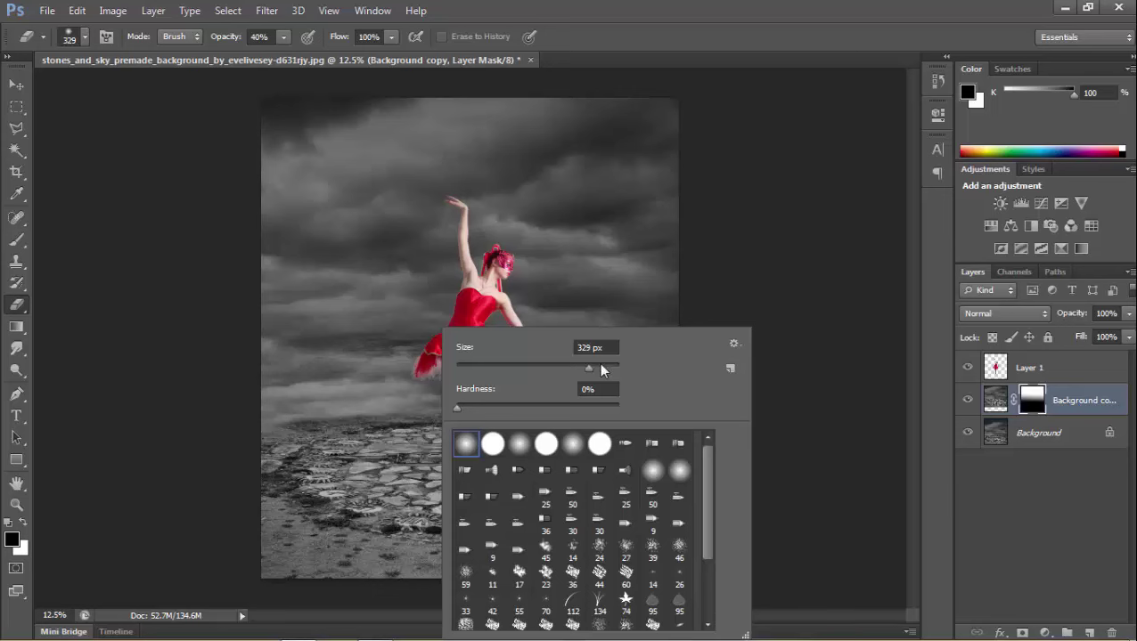
left_click_drag(597, 367, 606, 369)
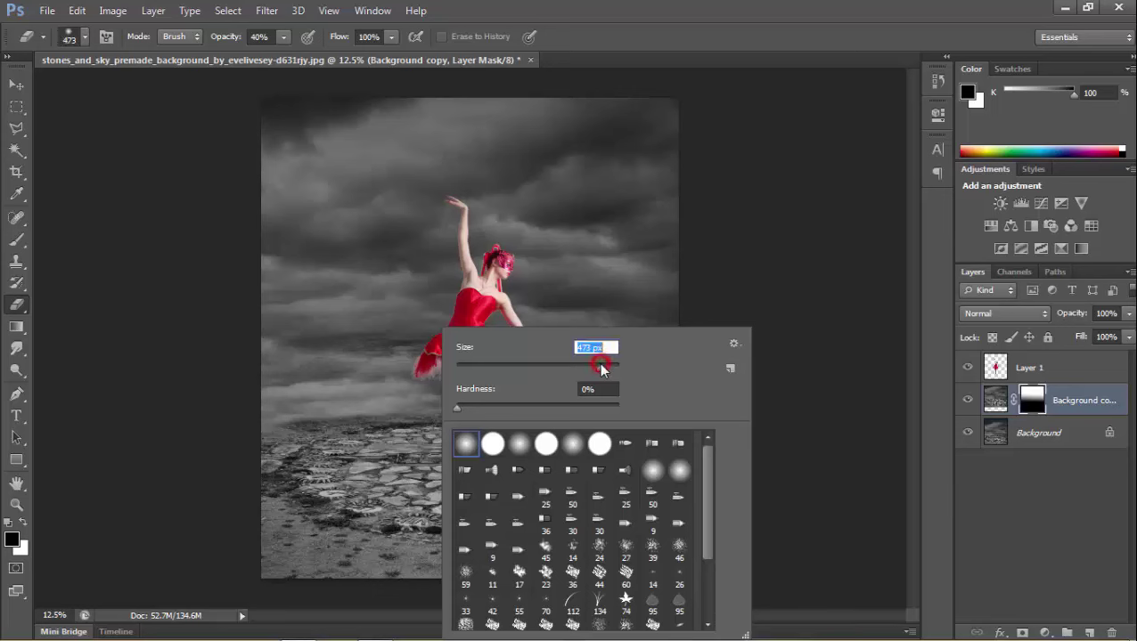
left_click(387, 398)
mouse_move(343, 383)
left_mouse_down()
mouse_move(672, 379)
mouse_move(380, 393)
left_mouse_up()
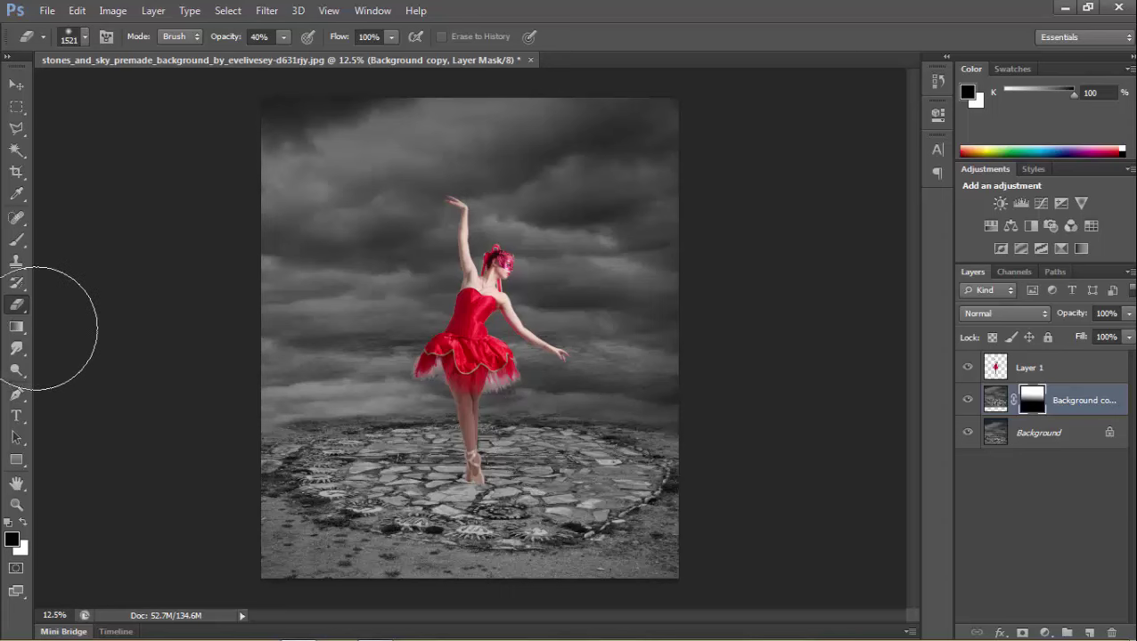
- Set a soft 2216 px brush and paint on the Background copy mask
left_click(11, 243)
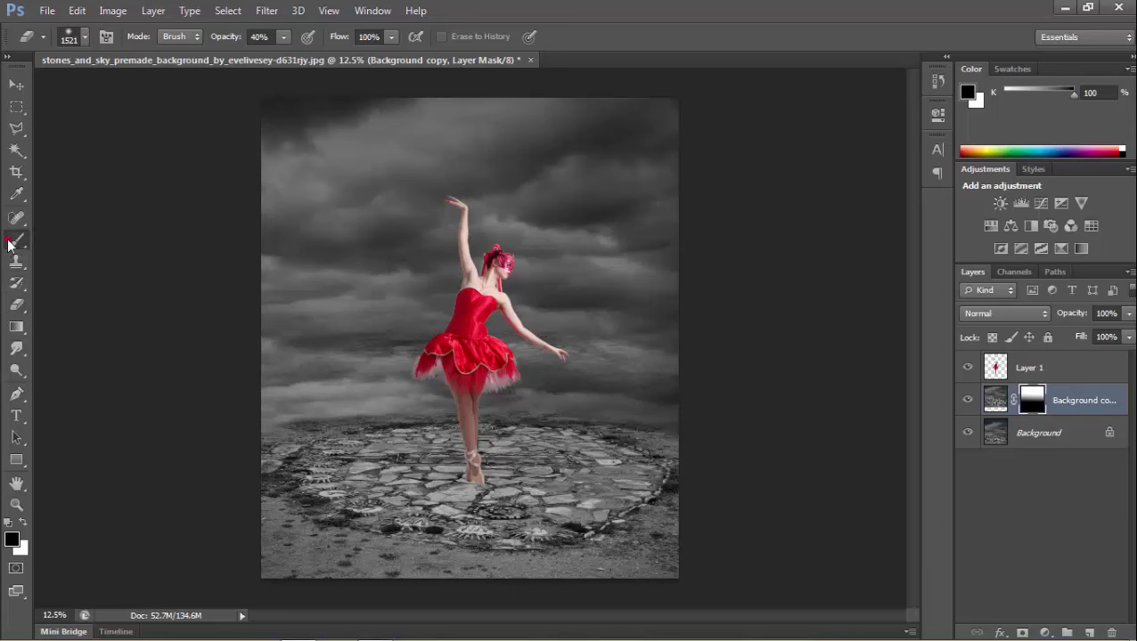
right_click(452, 405)
left_click_drag(628, 369, 638, 369)
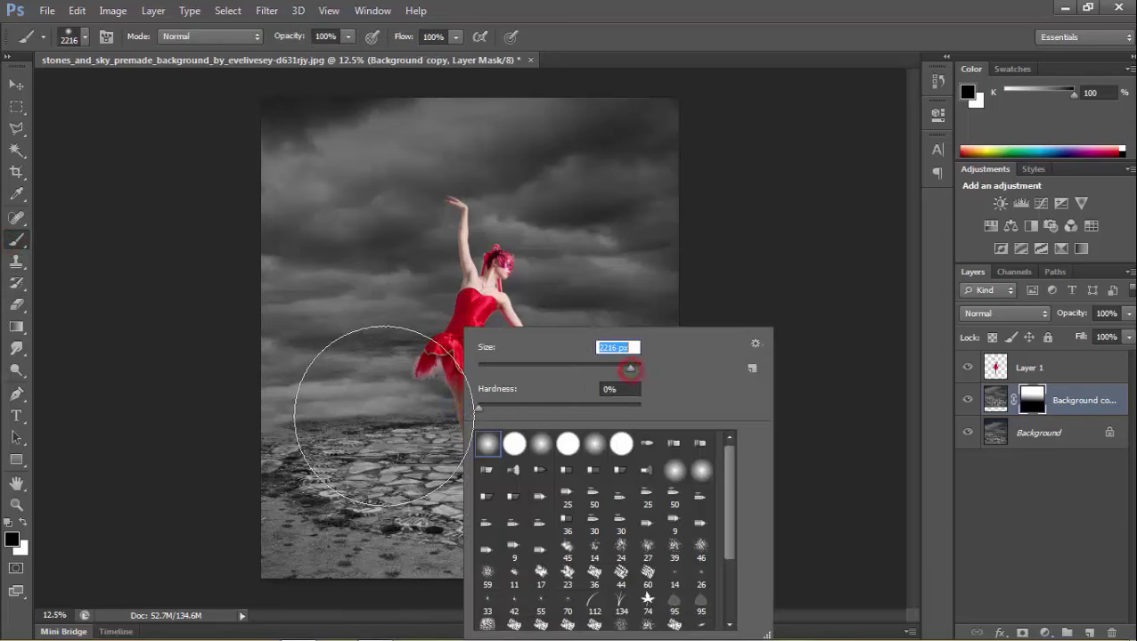
left_click(374, 423)
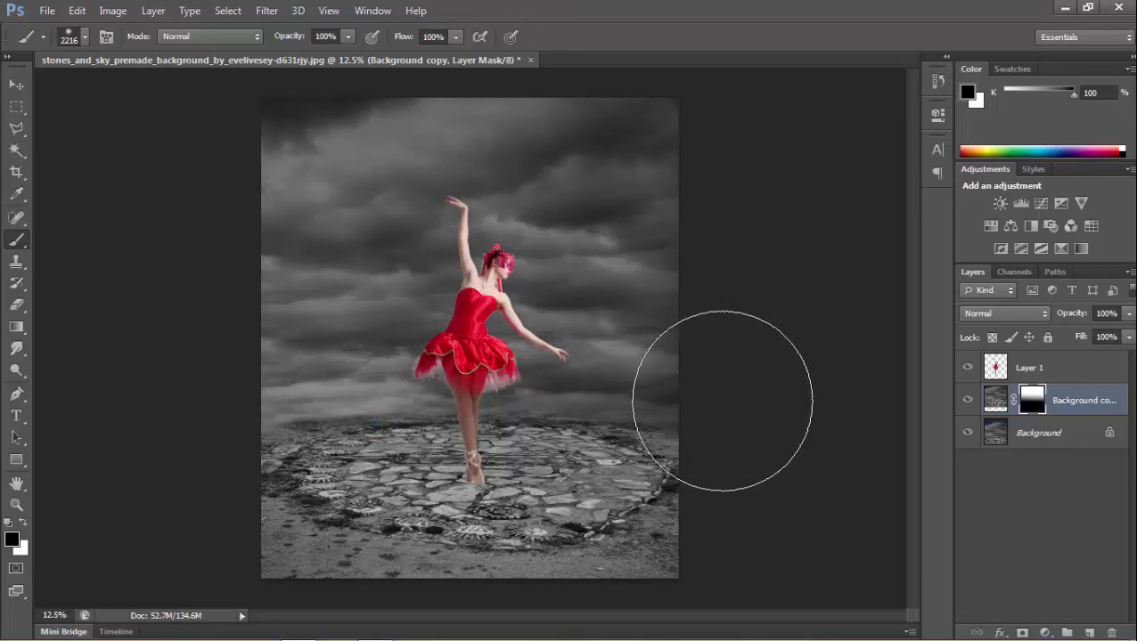
left_click(342, 404)
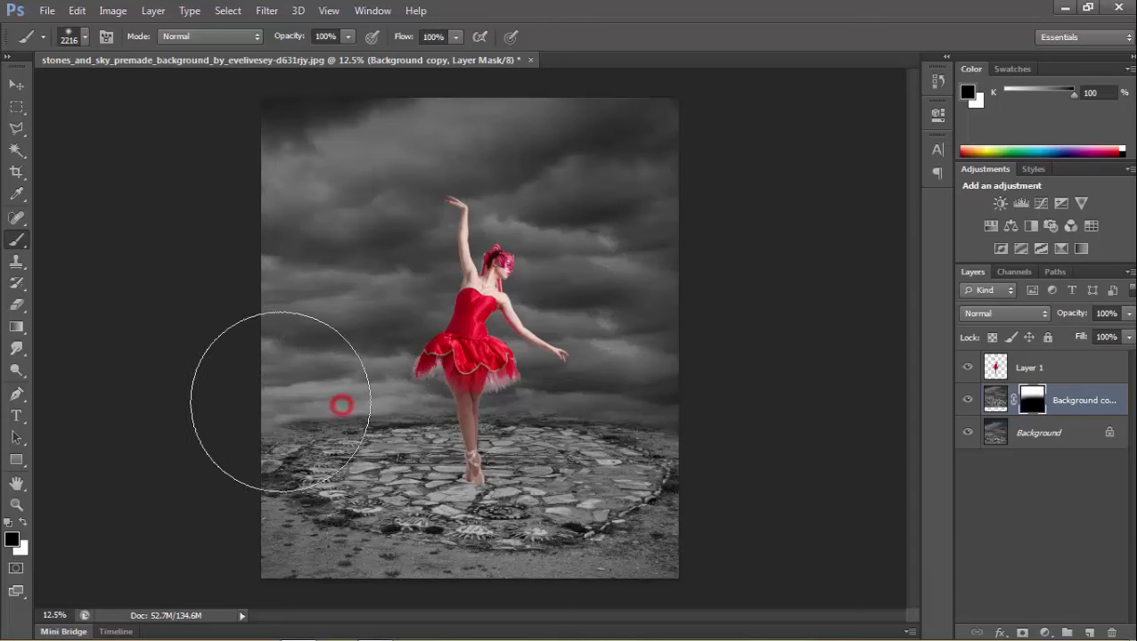
left_click(586, 375)
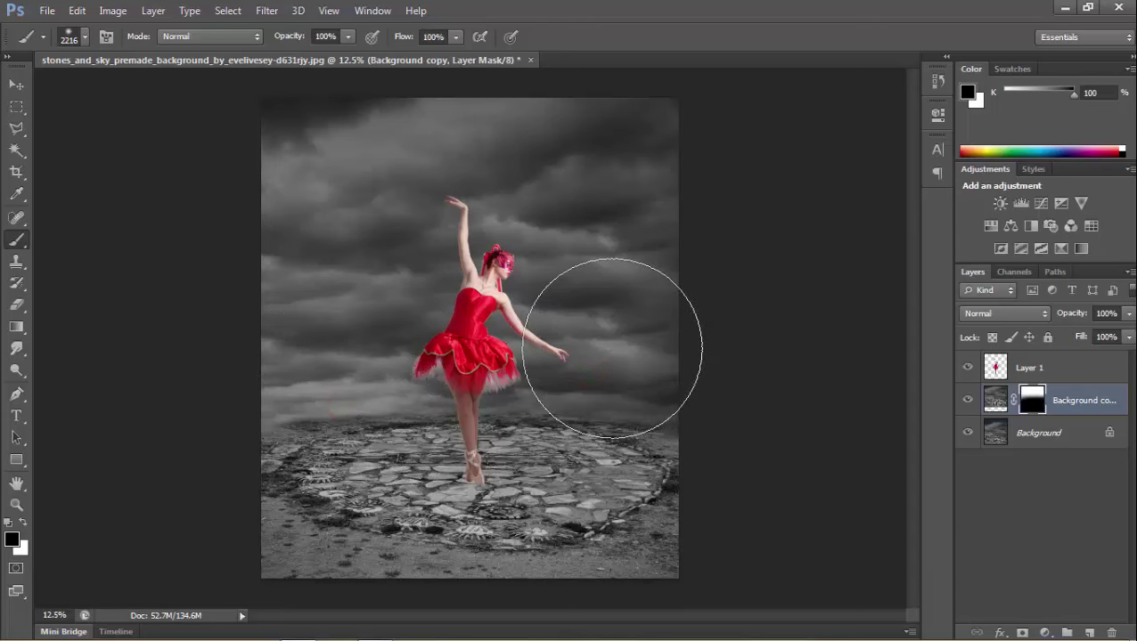
left_click(611, 349)
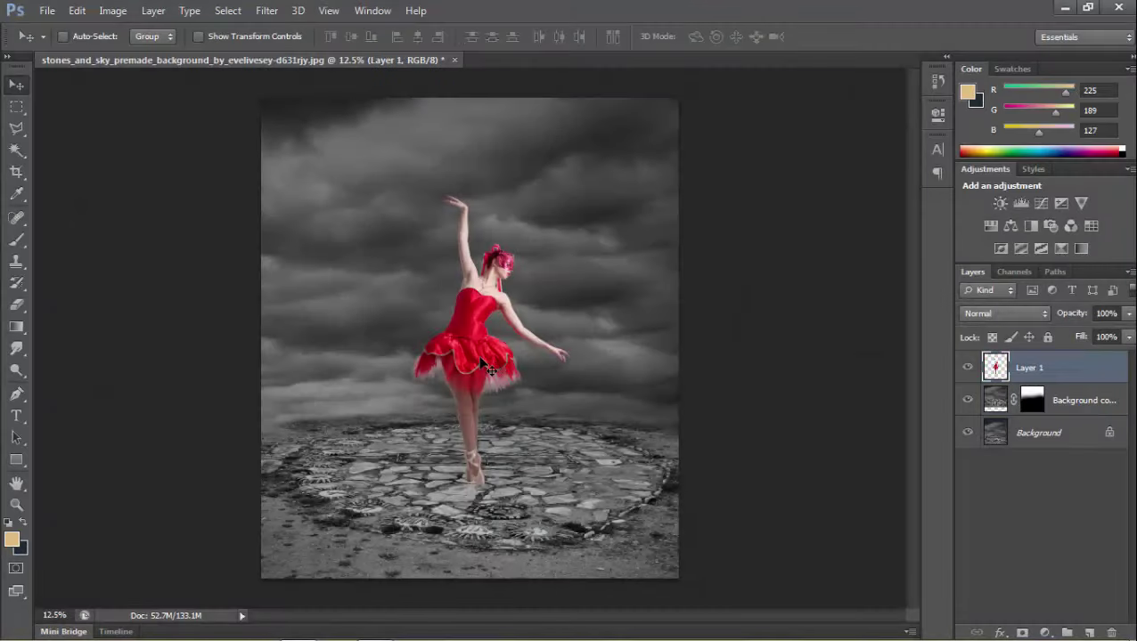
- Add an Exposure 1 adjustment layer at -0.39 above the Background copy
left_click(988, 394)
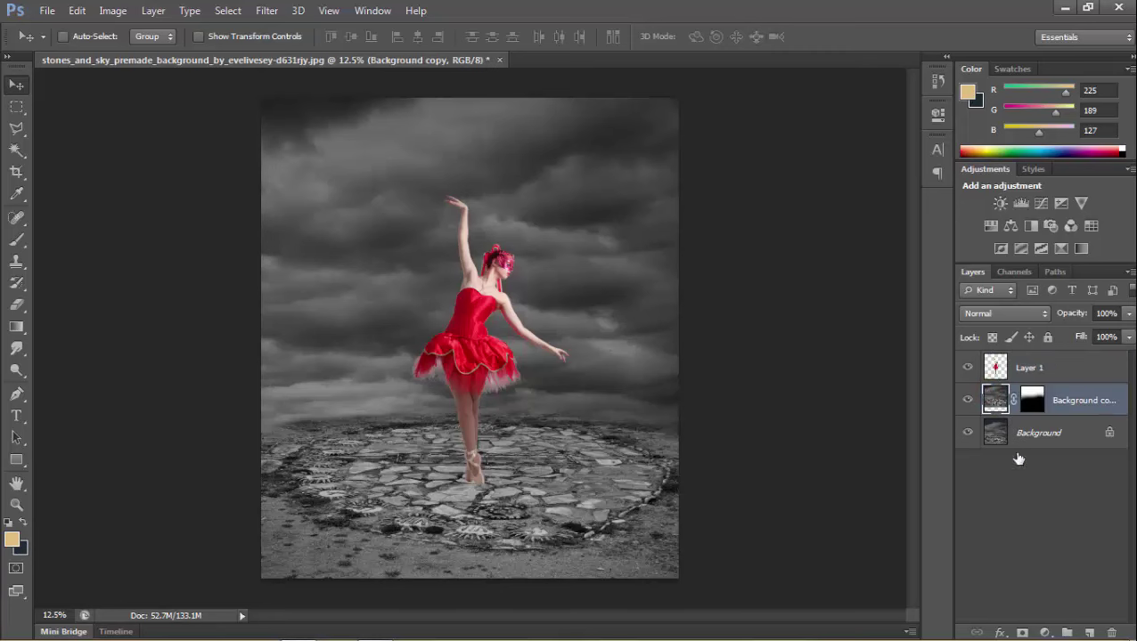
left_click(1043, 630)
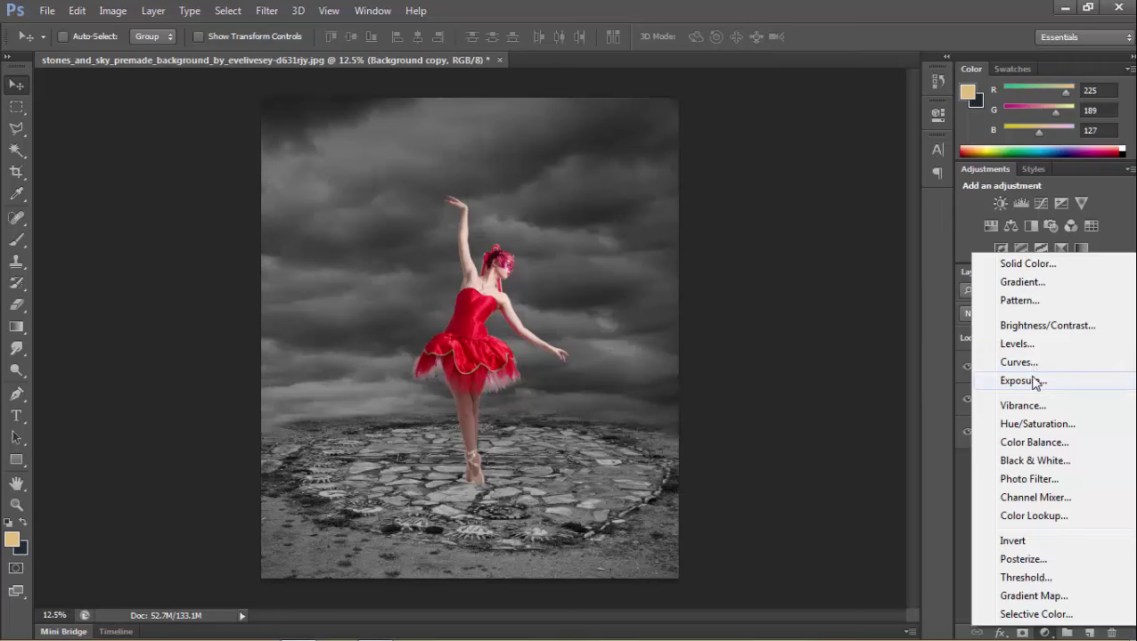
left_click(1034, 382)
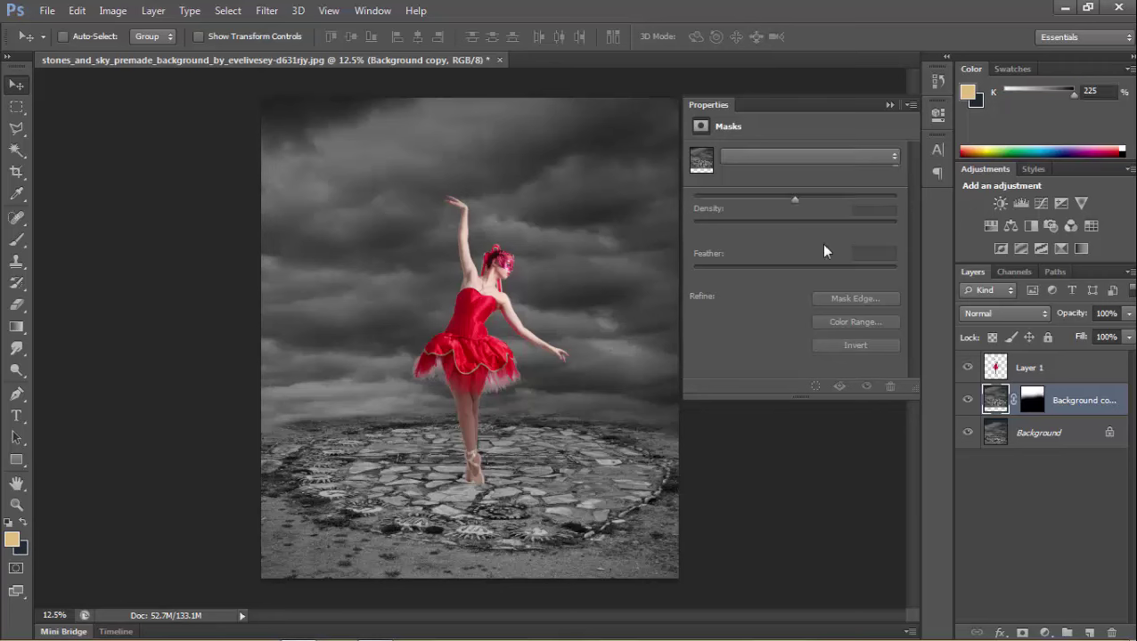
left_click(790, 197)
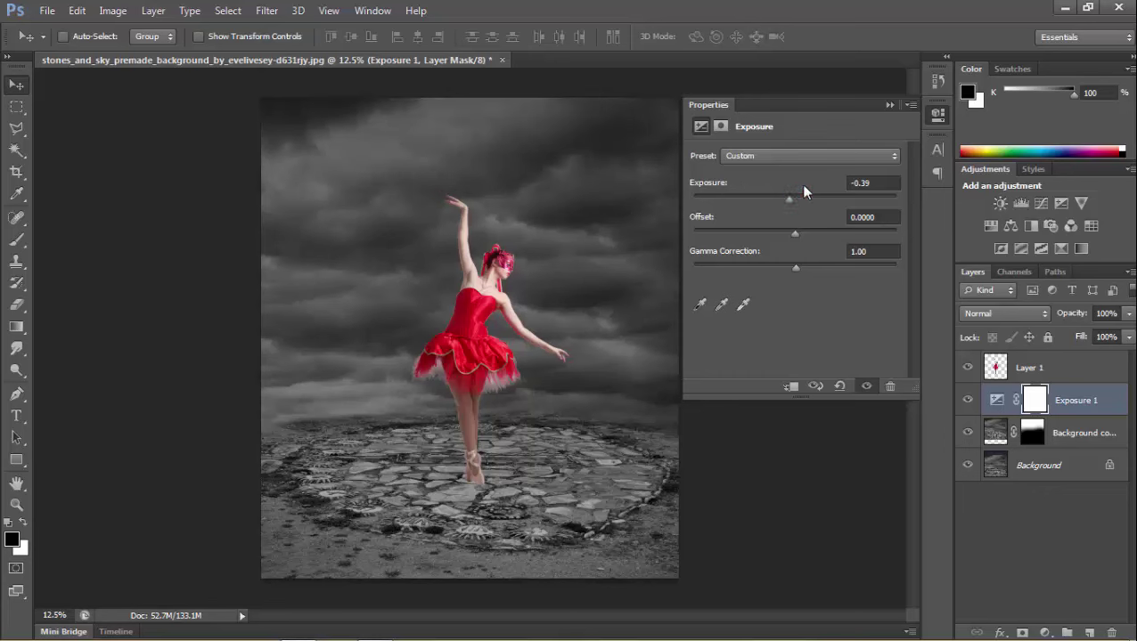
left_click(889, 106)
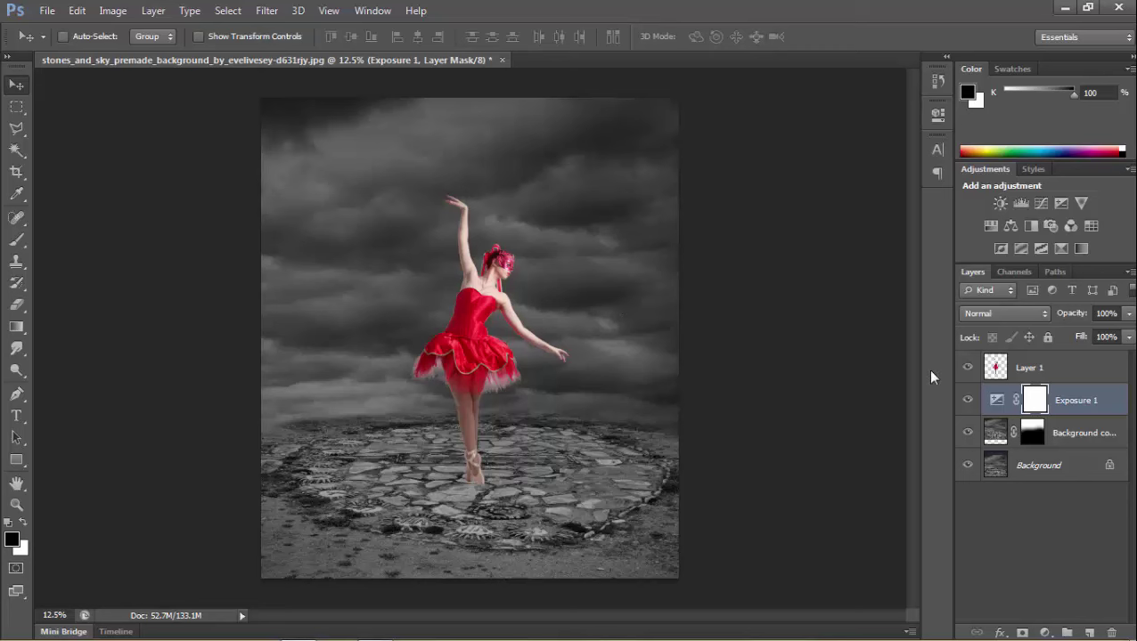
left_click(1050, 376)
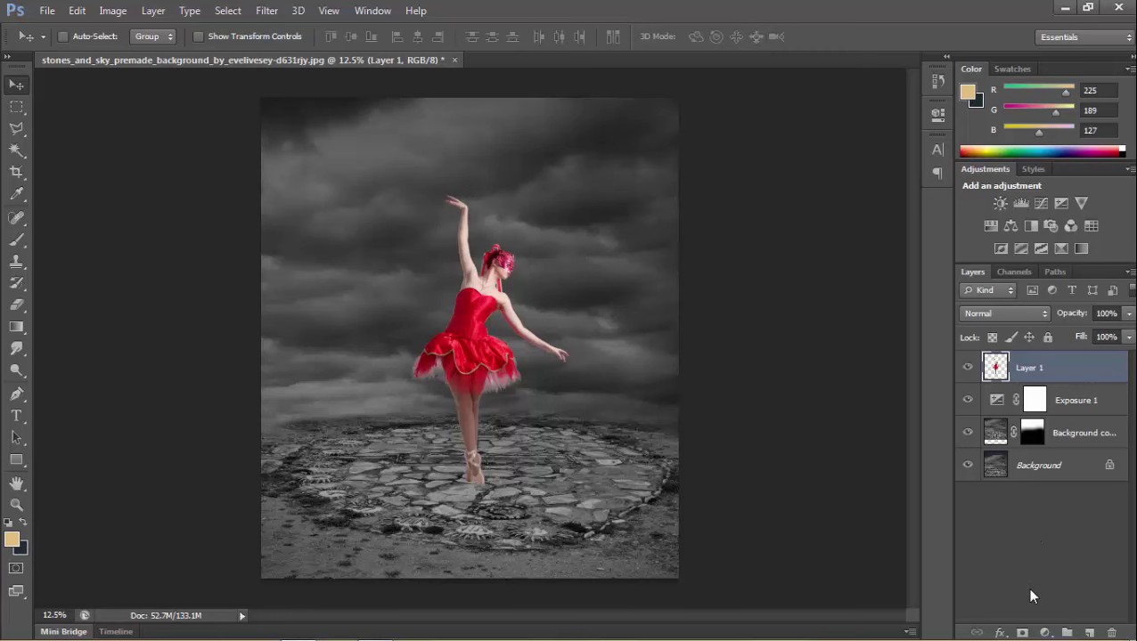
- Add an unclipped Exposure 2 layer above Layer 1: Exposure -1.16, Offset 0, Gamma 0.94
left_click(1045, 632)
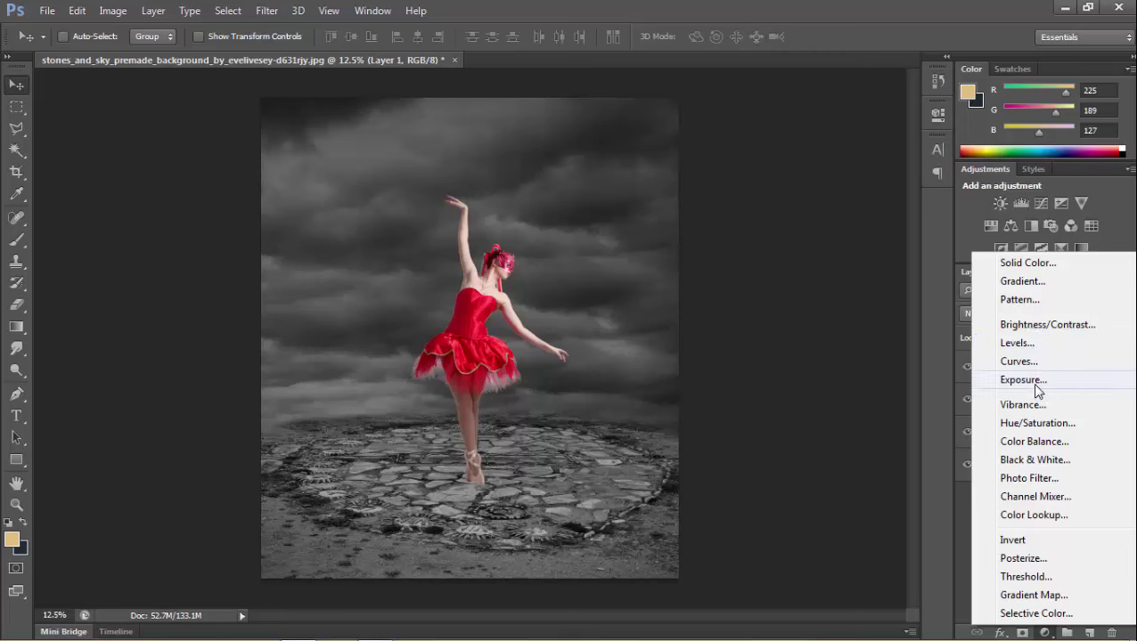
left_click(1023, 379)
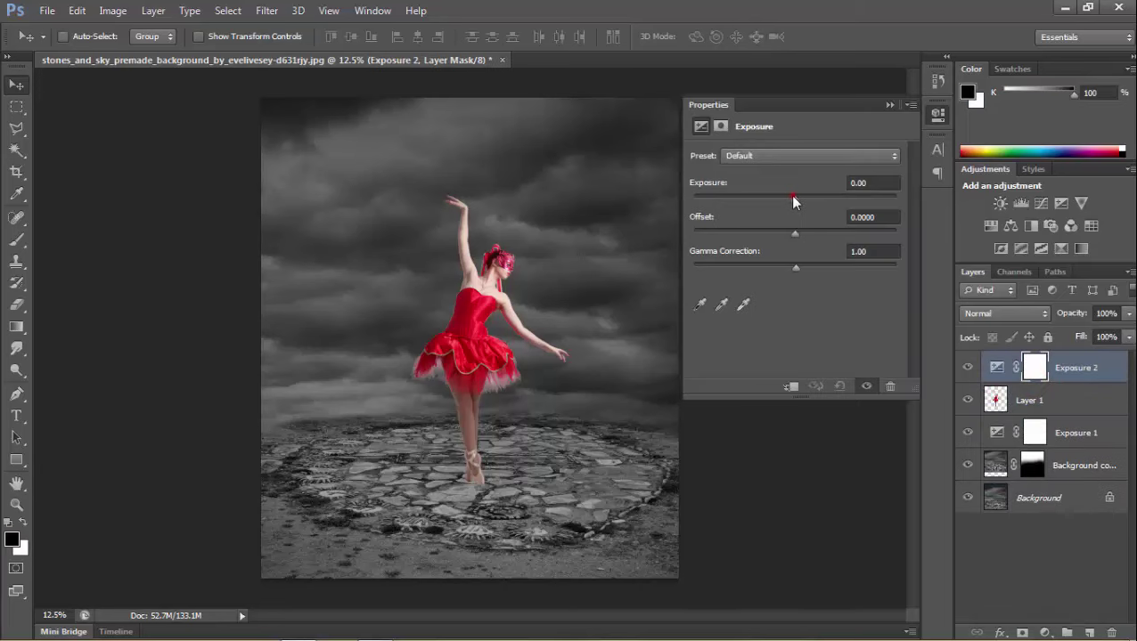
left_click(790, 196)
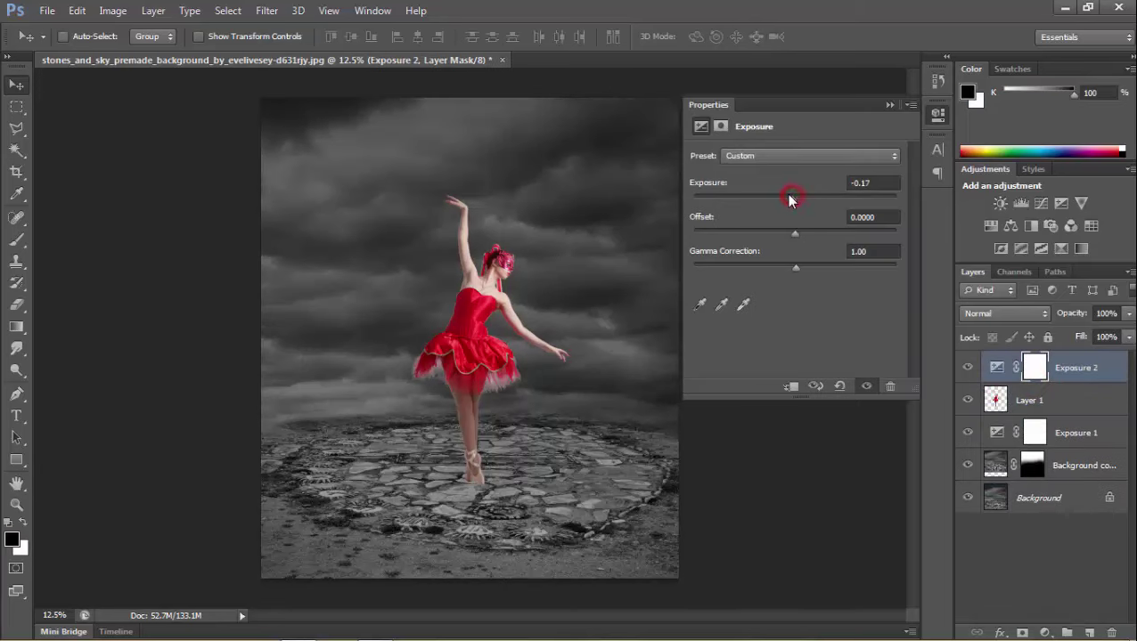
left_click(789, 386)
left_click(801, 386)
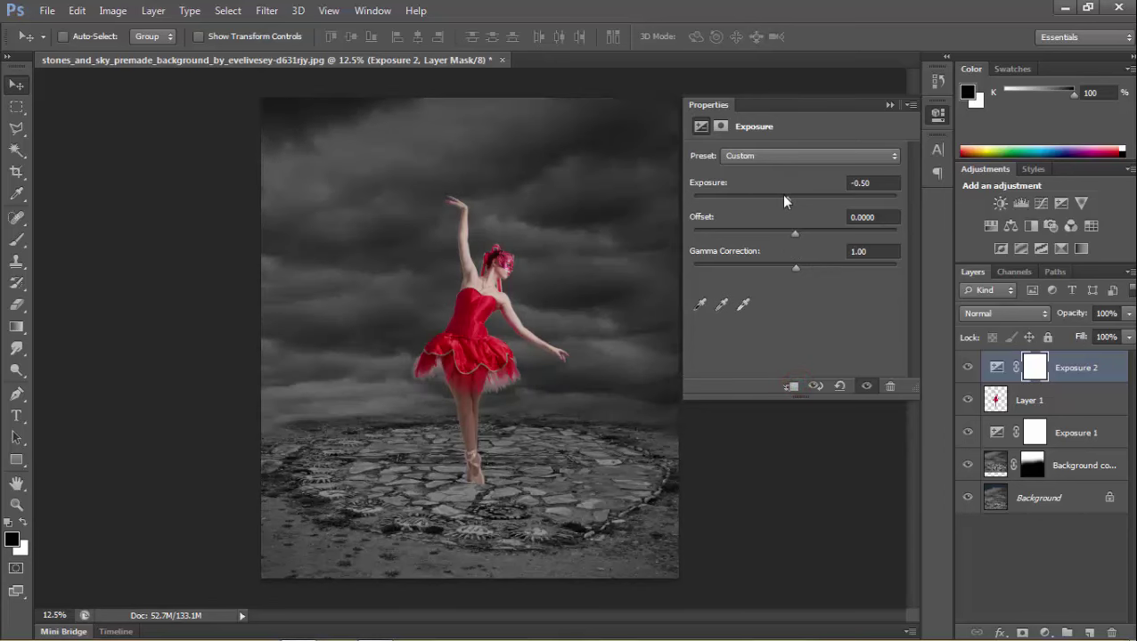
left_click(784, 196)
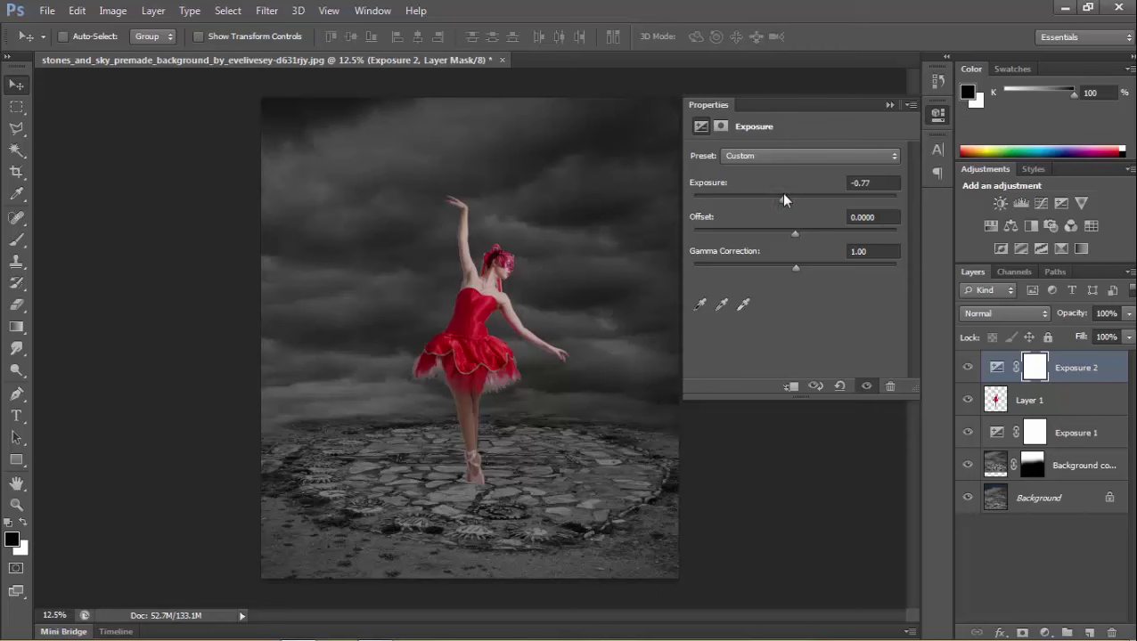
left_click(780, 196)
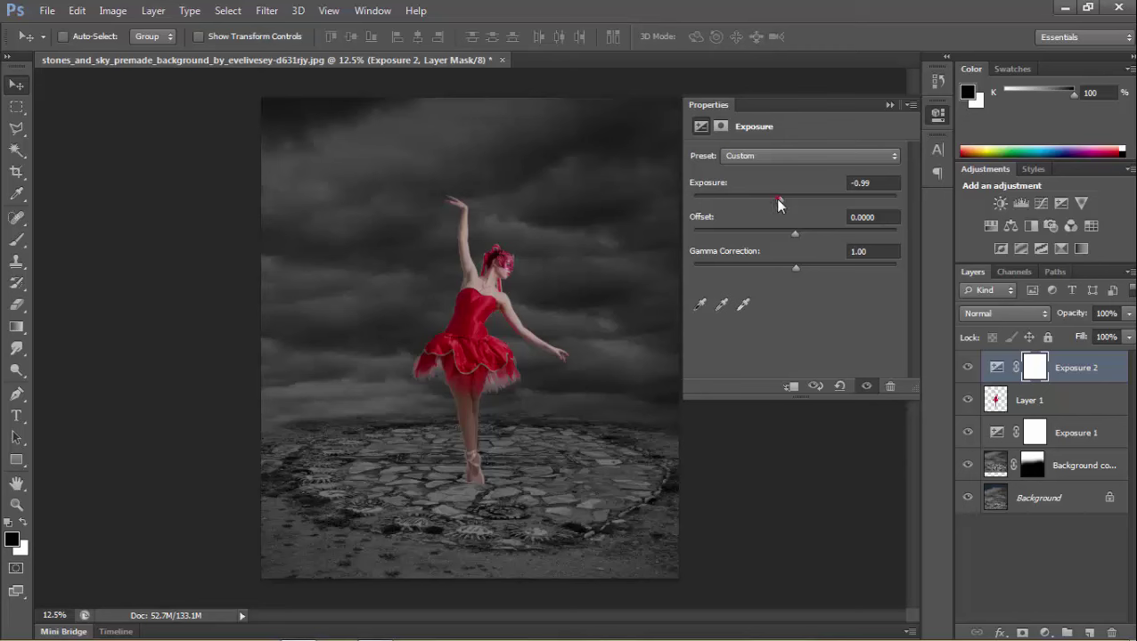
left_click(777, 198)
left_click_drag(794, 233, 792, 235)
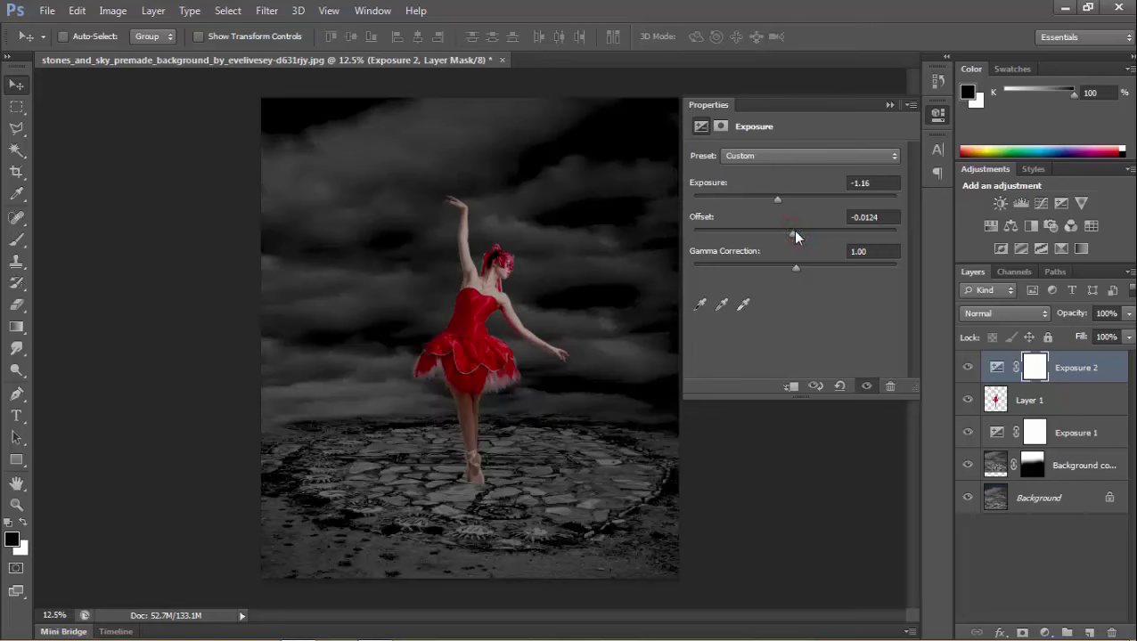
left_click(794, 234)
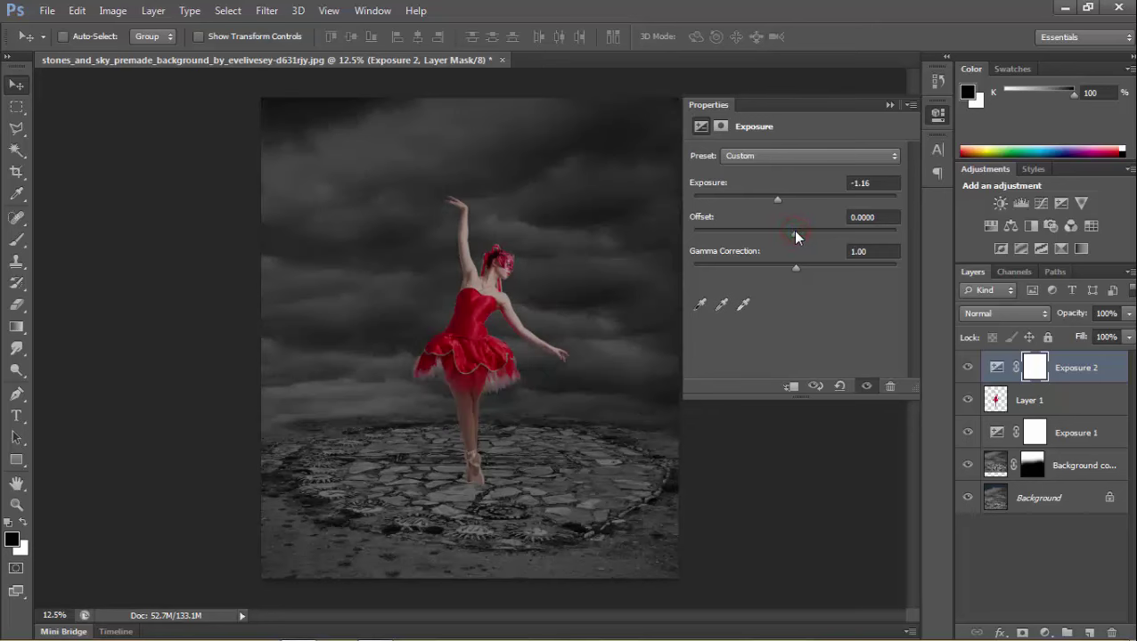
left_click_drag(796, 269, 800, 269)
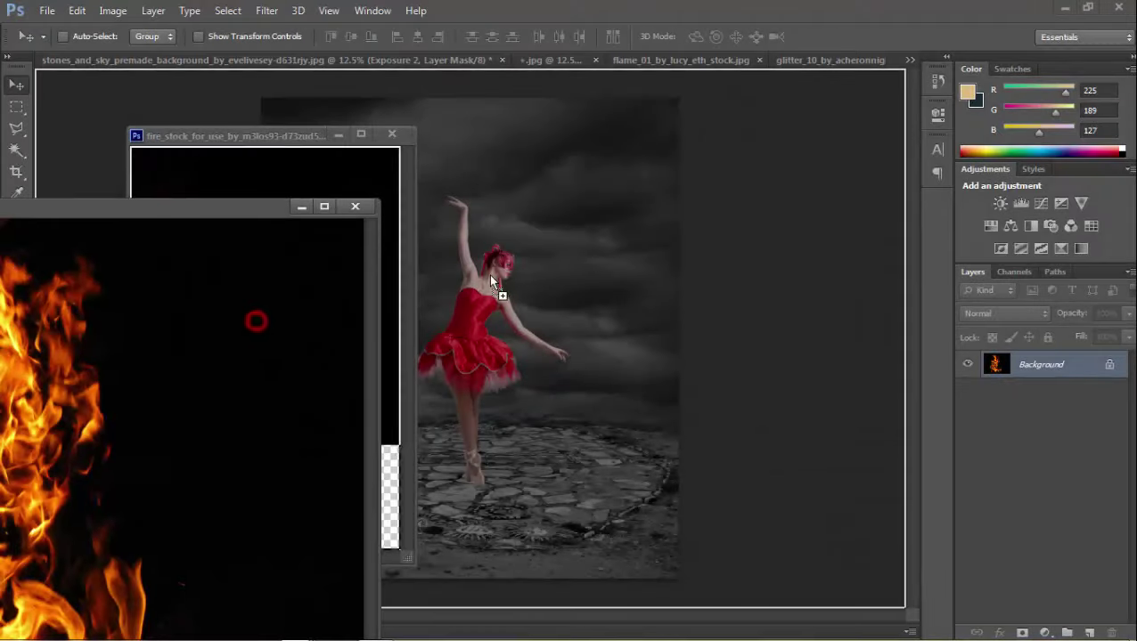
- Bring the fire image in as Layers 2 and 3, close its window, and hide both
left_click(370, 212)
left_click_drag(344, 228, 521, 207)
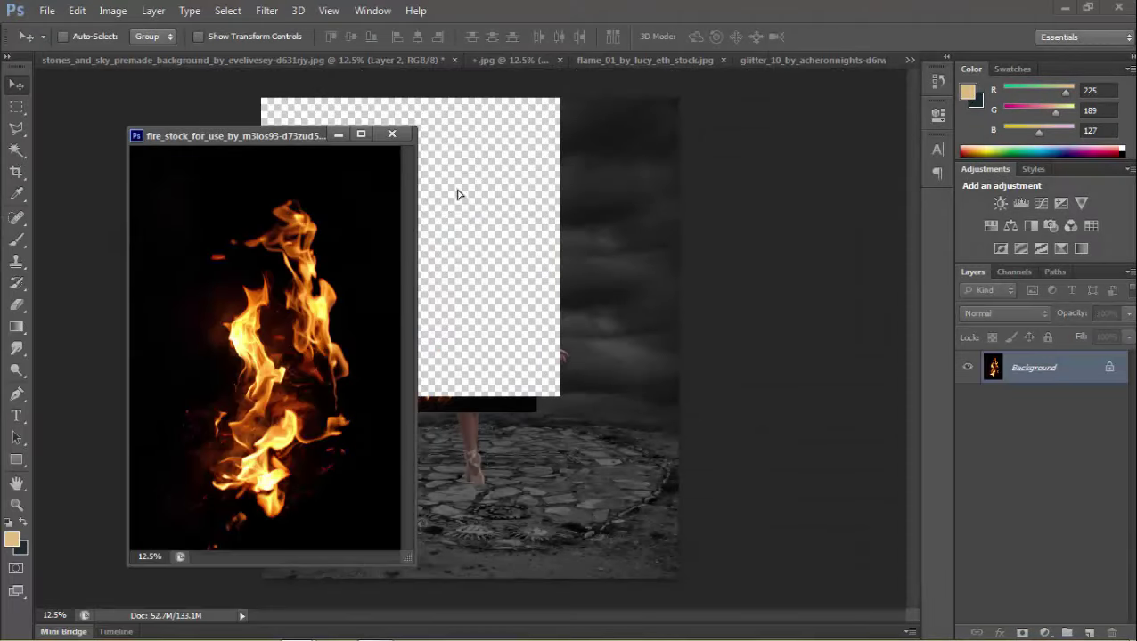
left_click(392, 134)
left_click(969, 367)
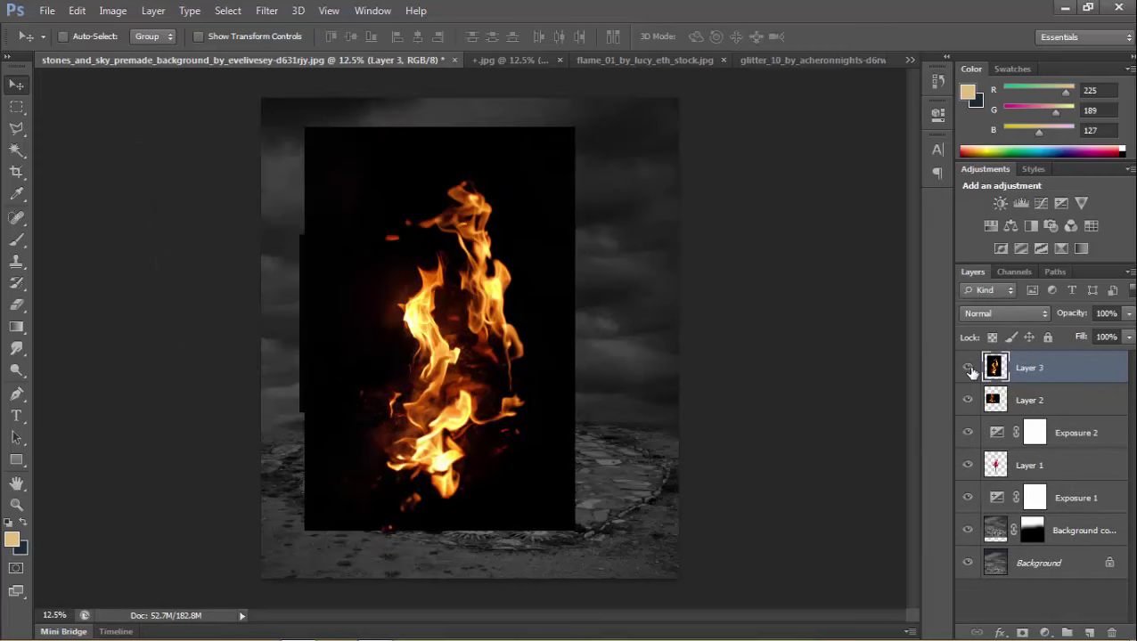
left_click(968, 401)
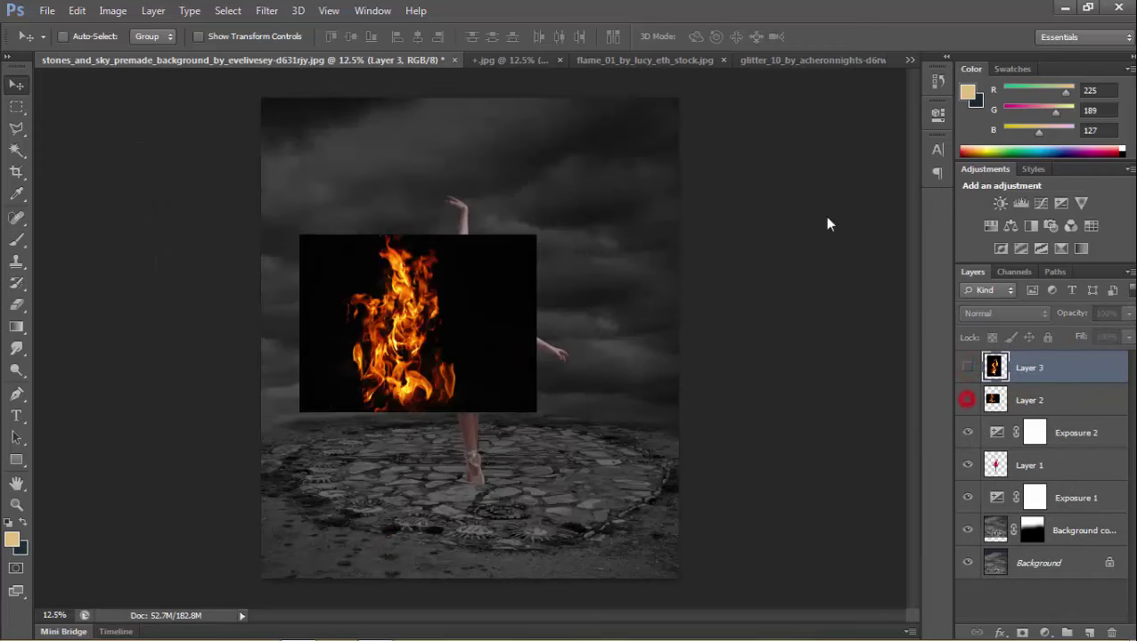
- Add the +.jpg fire image as a hidden Layer 4
left_click(530, 58)
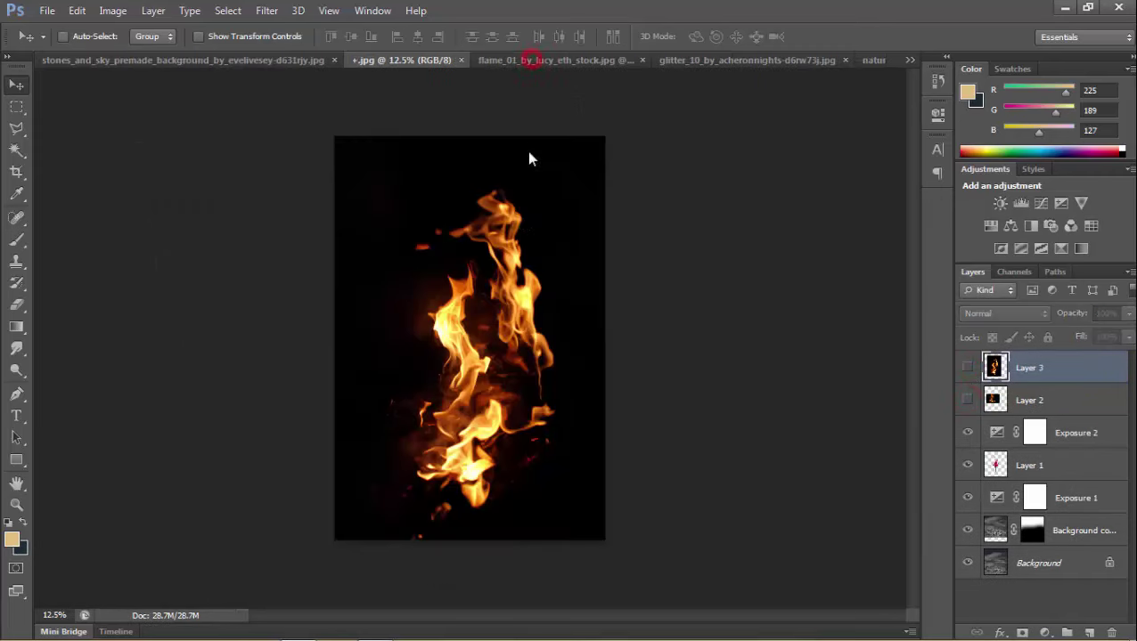
left_click(298, 59)
left_click_drag(298, 60, 528, 98)
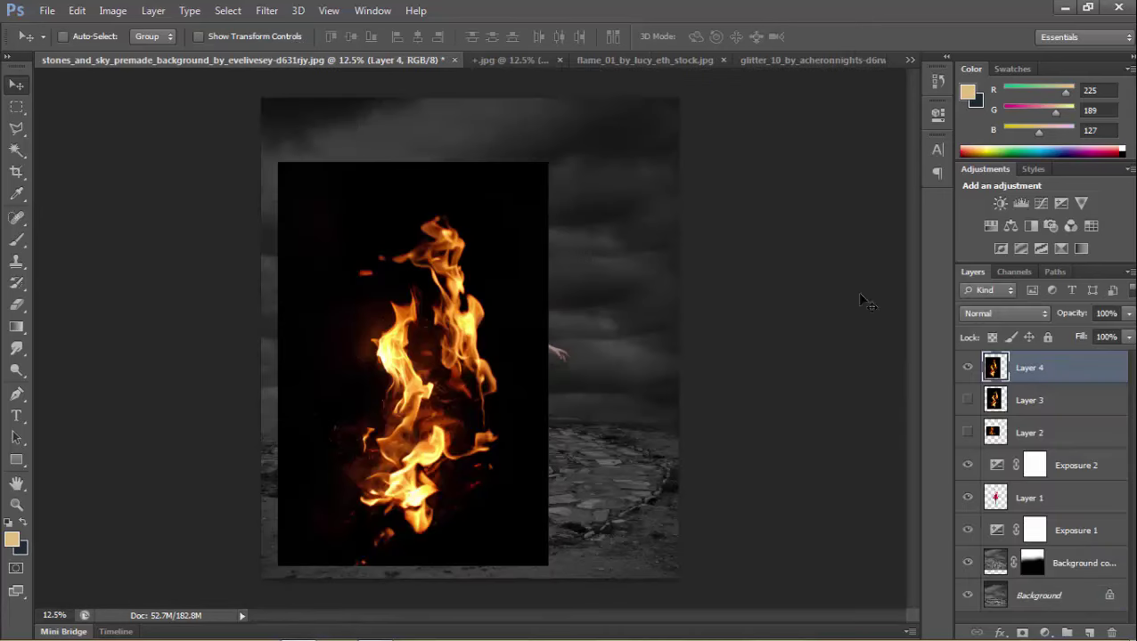
left_click(969, 367)
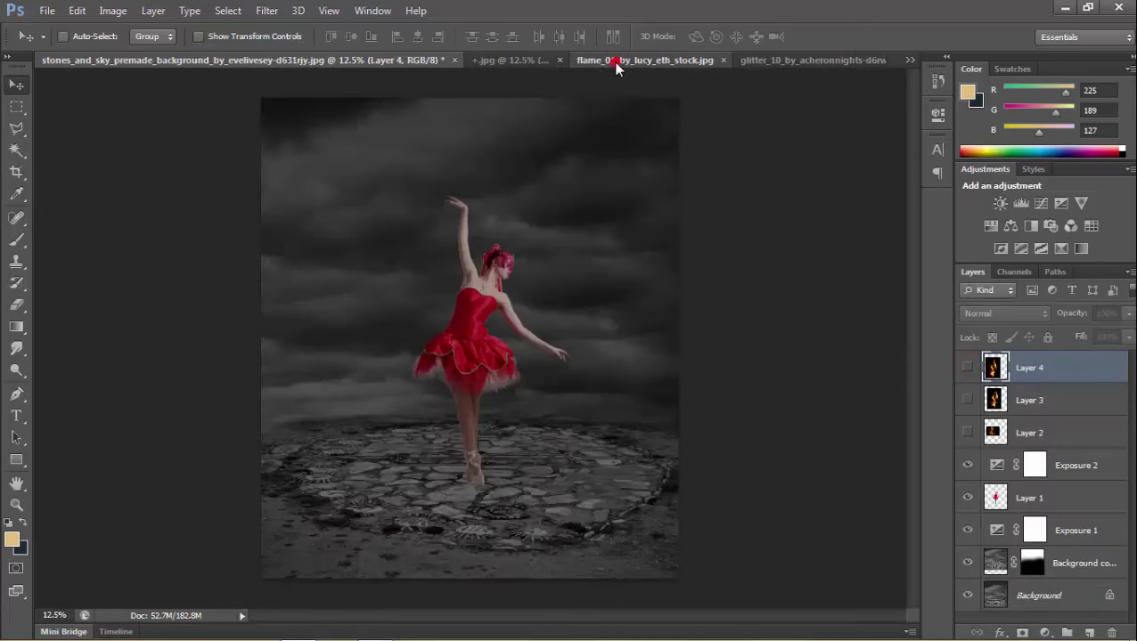
- Add the flame_01 image as a hidden Layer 5 and close flame_01
left_click(613, 61)
mouse_move(523, 300)
left_mouse_down()
mouse_move(258, 65)
mouse_move(388, 224)
left_mouse_up()
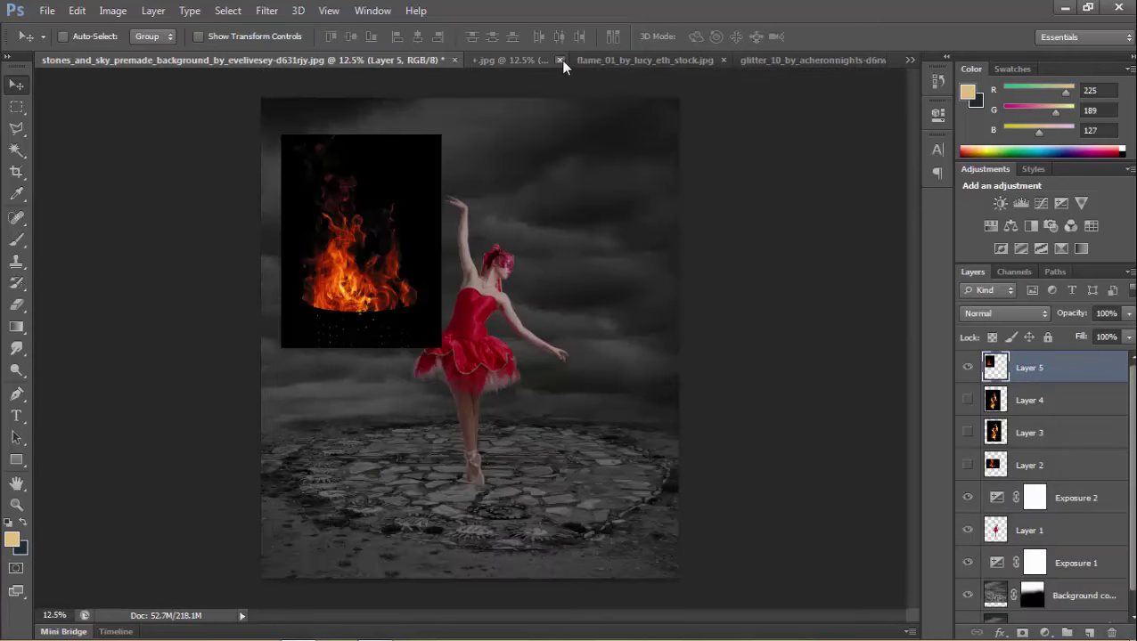
left_click(560, 59)
left_click(617, 59)
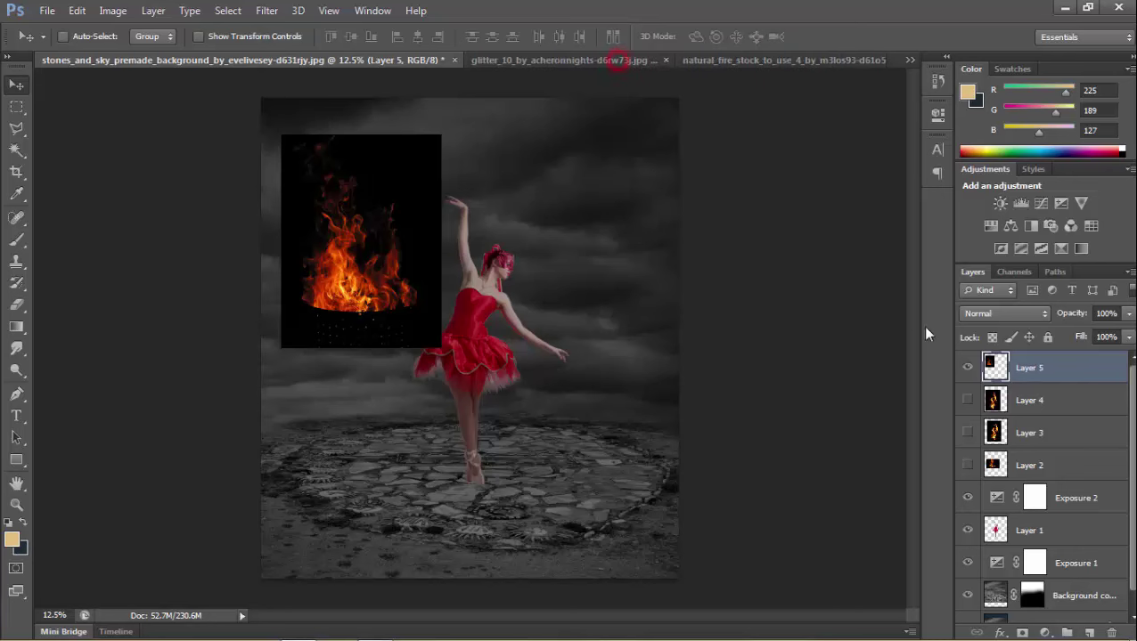
left_click(967, 368)
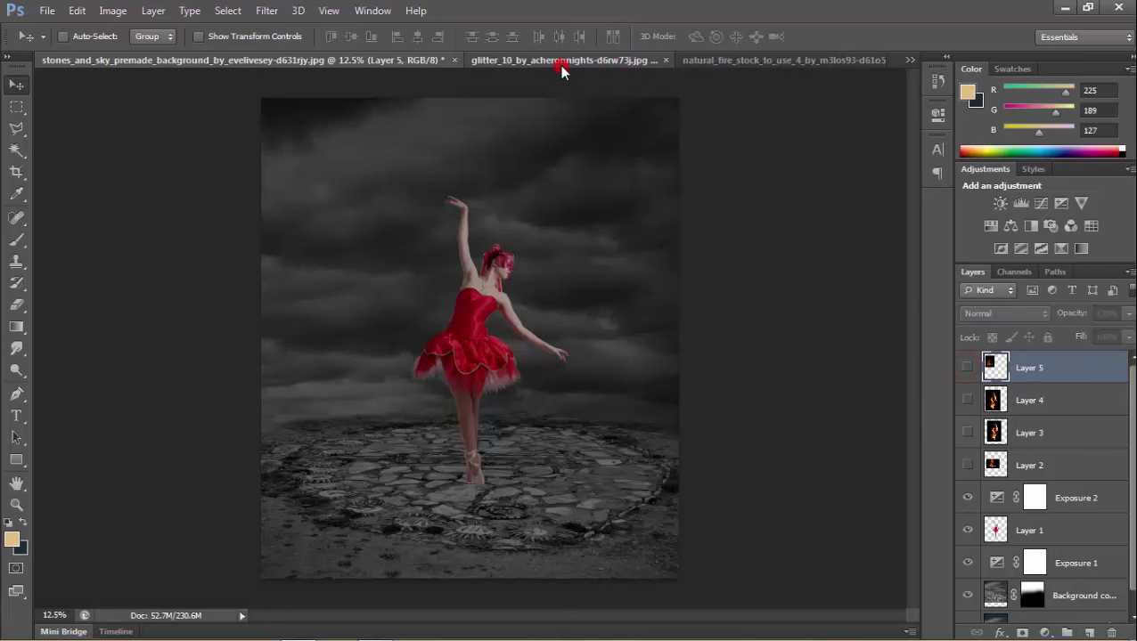
- Add the natural fire stock as a hidden Layer 6, close it, and show Layer 5's flames
left_click(560, 63)
left_click(640, 60)
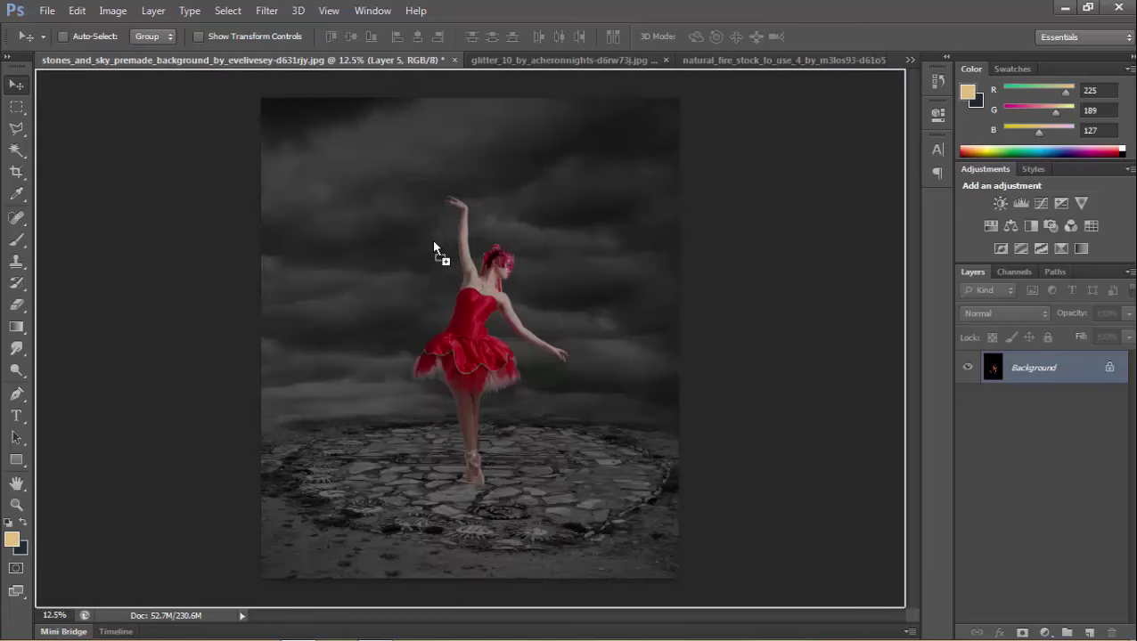
left_click_drag(274, 62, 463, 238)
left_click(880, 61)
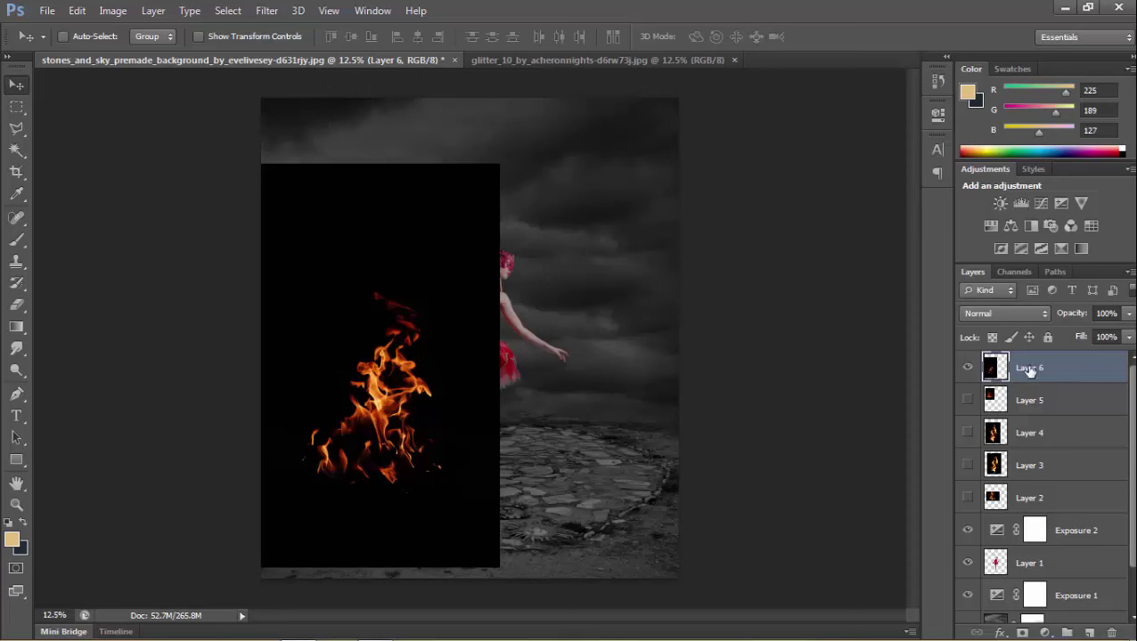
left_click(968, 367)
left_click(968, 499)
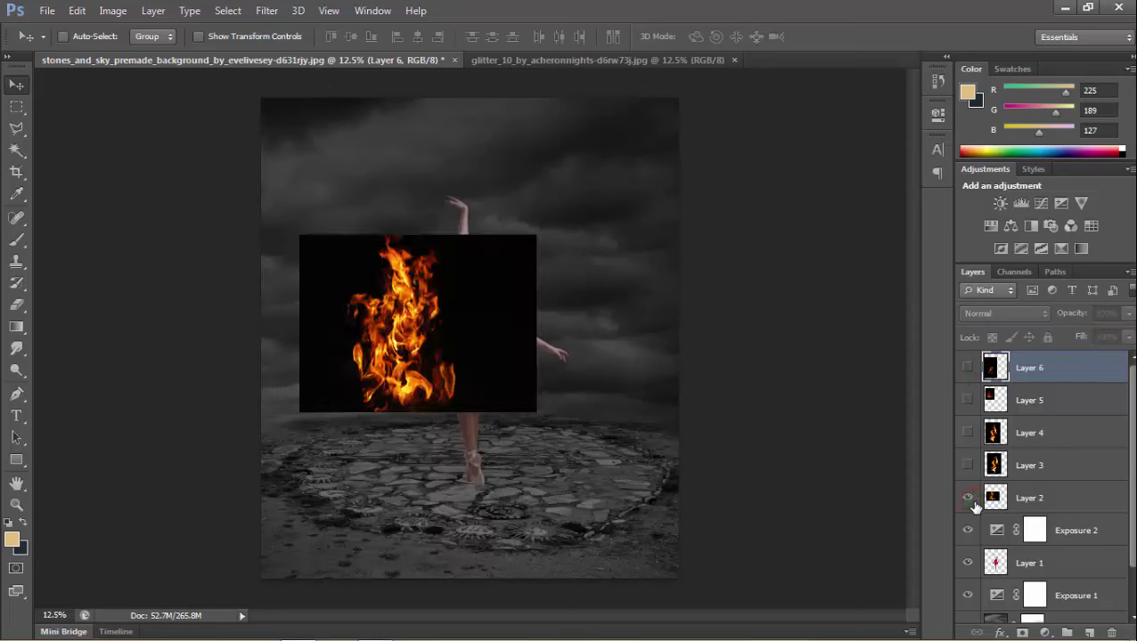
left_click(969, 499)
left_click(969, 401)
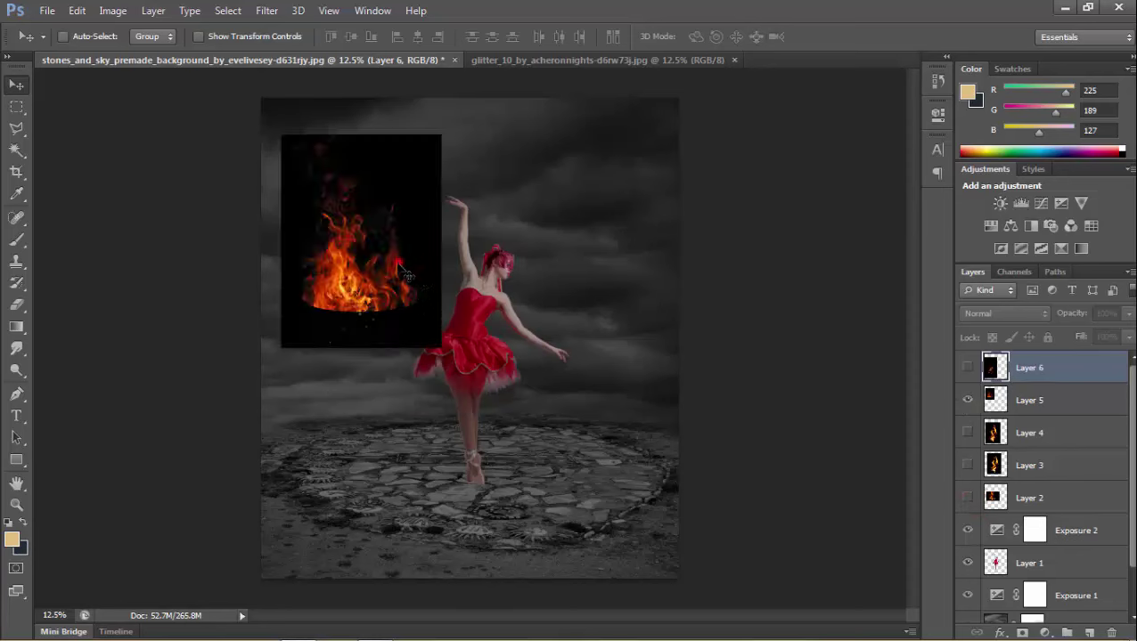
- Set Layer 5 to Screen blending and place its flames around the left of the tutu
left_click_drag(403, 267, 515, 352)
left_click(1028, 401)
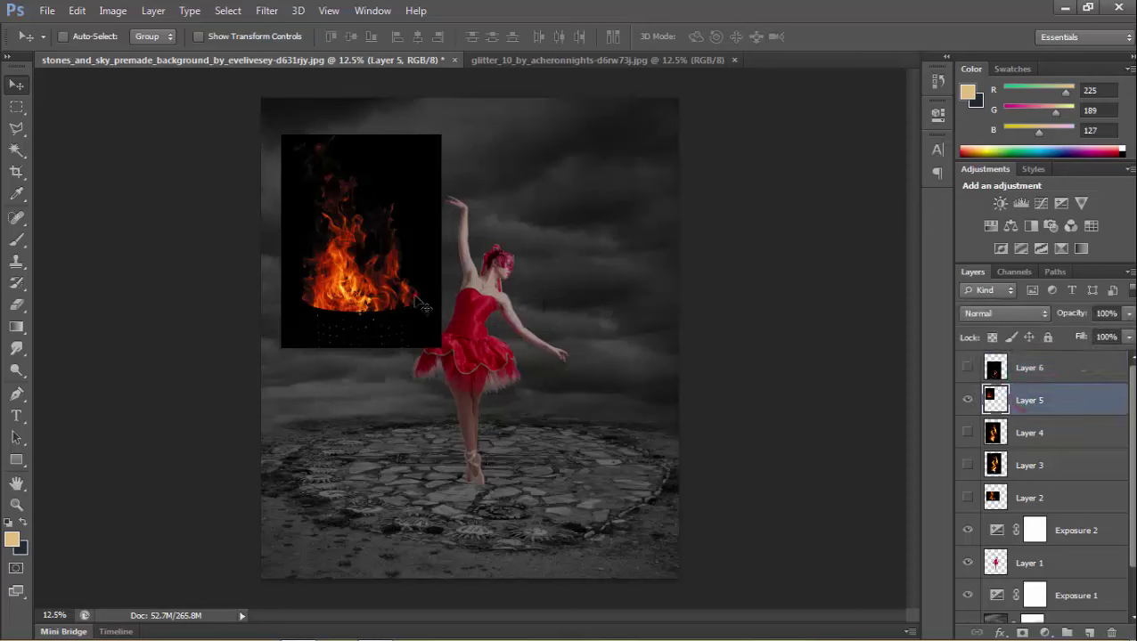
left_click_drag(498, 363, 590, 438)
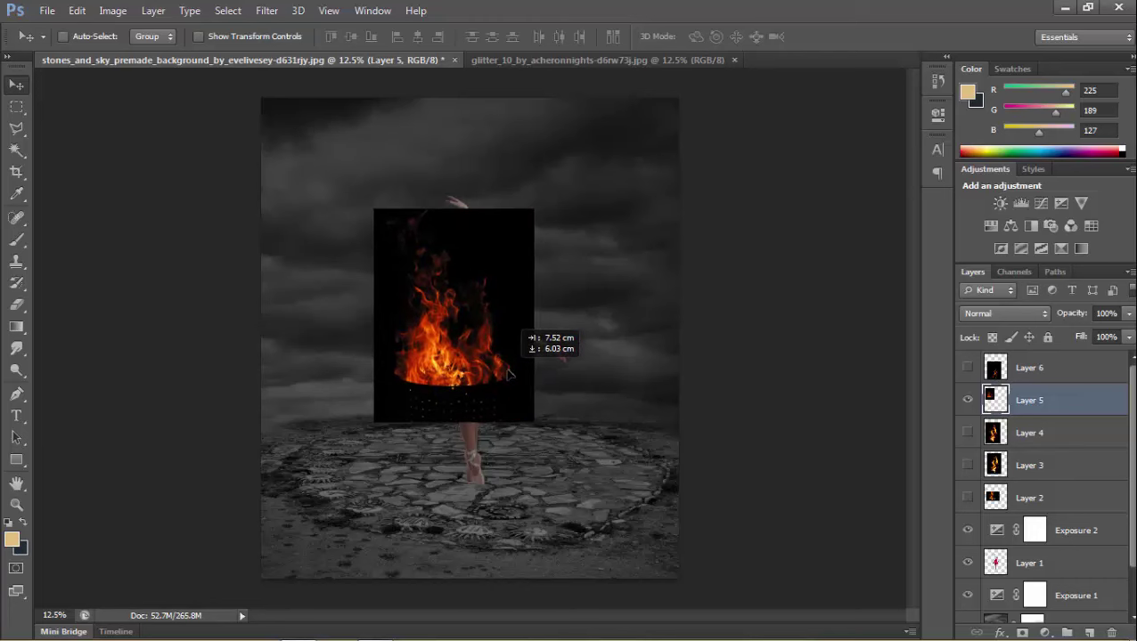
left_click(1026, 323)
left_click(1000, 142)
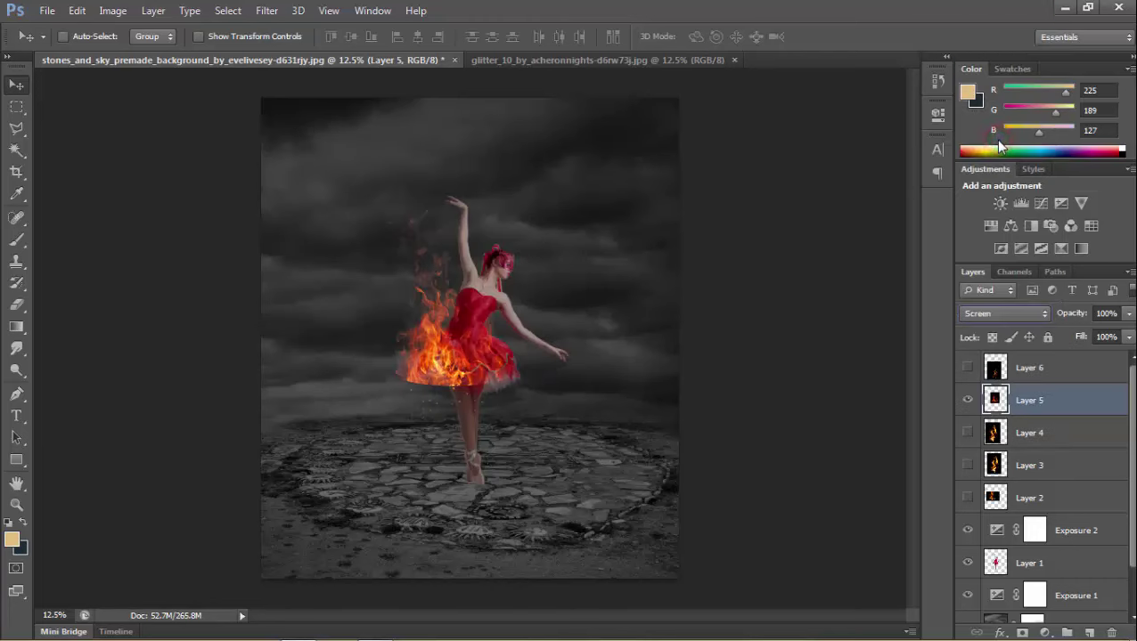
left_click_drag(488, 383, 489, 375)
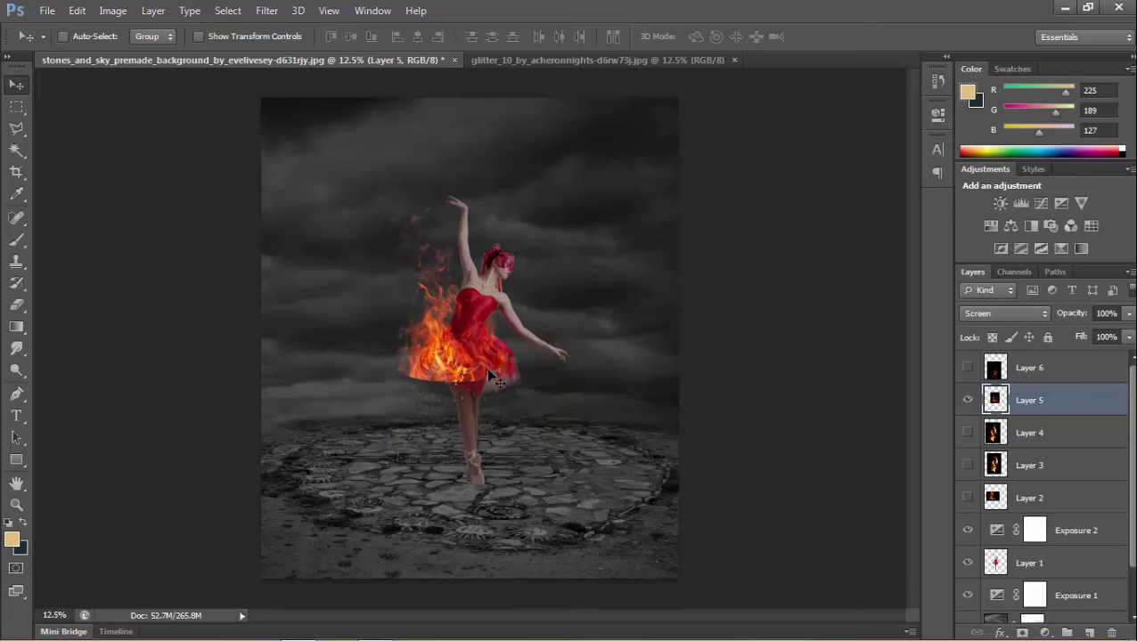
- Flip Layer 5's flames vertically, rotate them to -142.78° and scale to 80.43% across the tutu
key("ctrl+t")
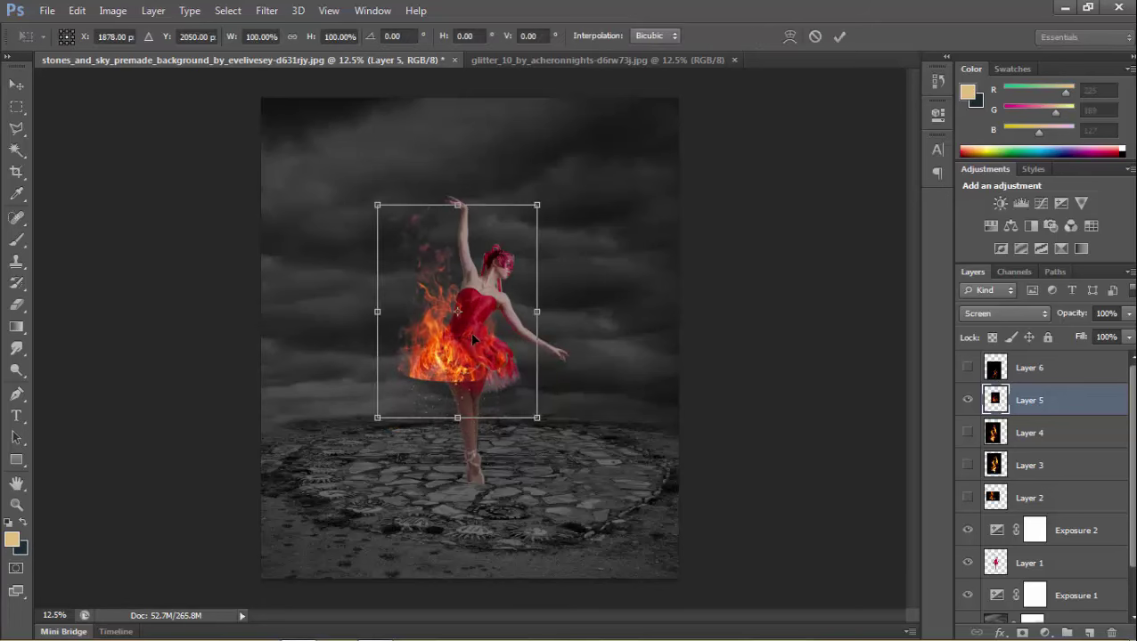
left_click(77, 11)
mouse_move(101, 337)
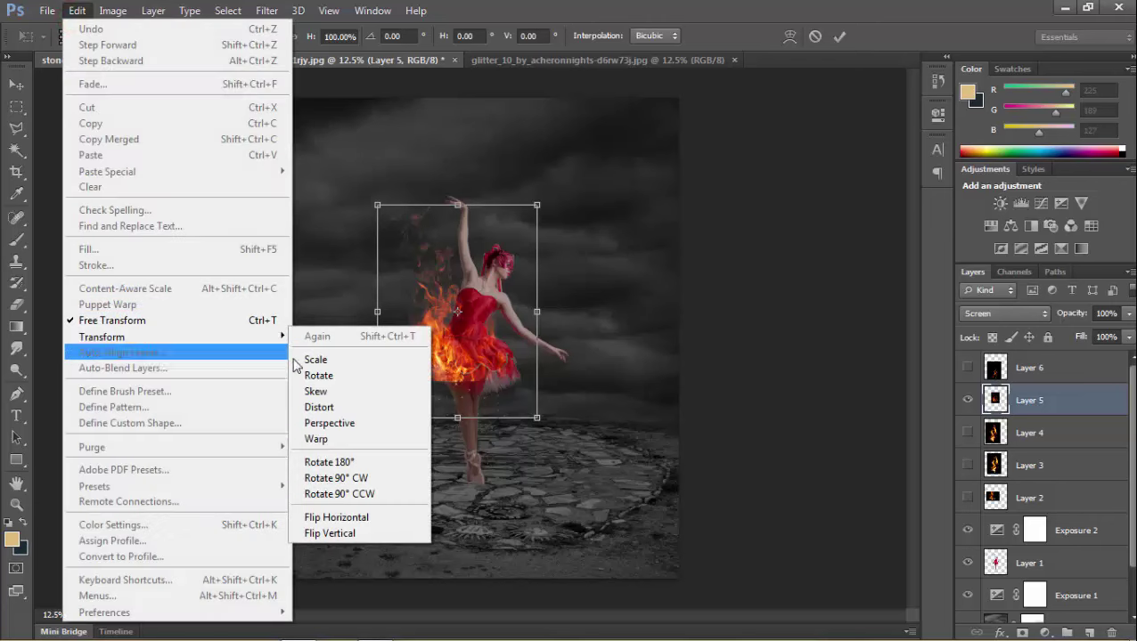
left_click(329, 532)
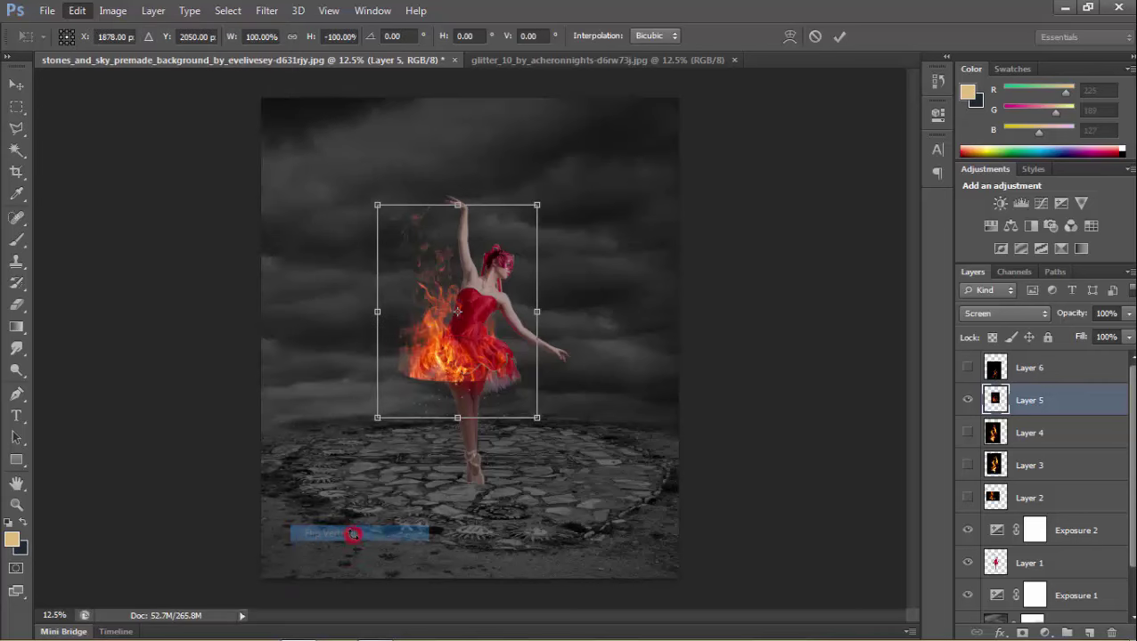
left_click_drag(480, 399, 482, 481)
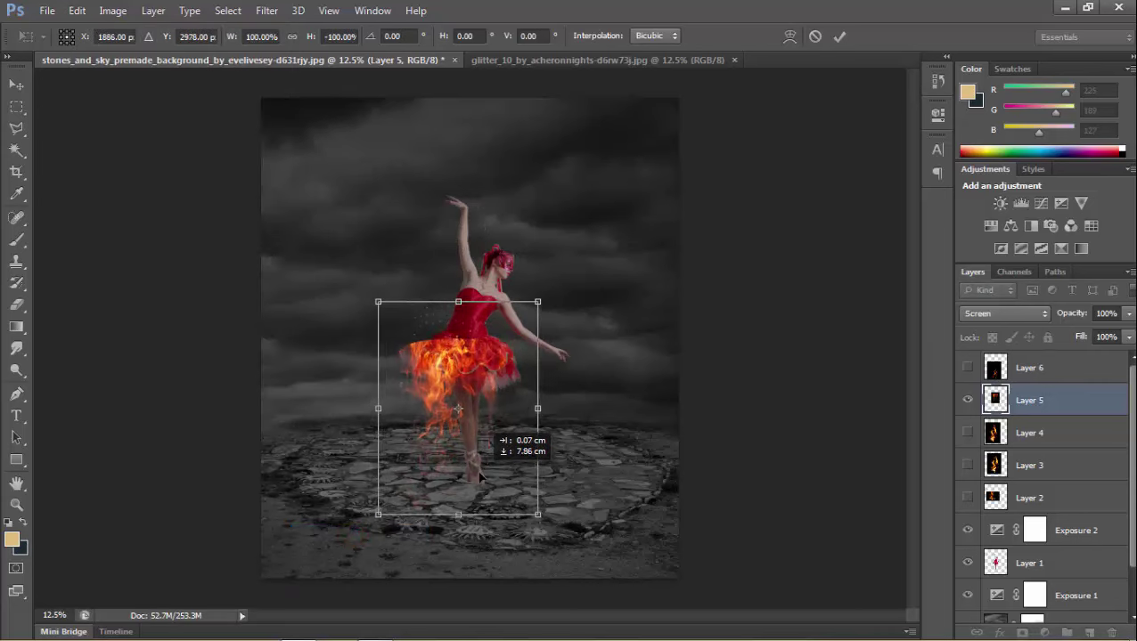
left_click_drag(482, 481, 481, 474)
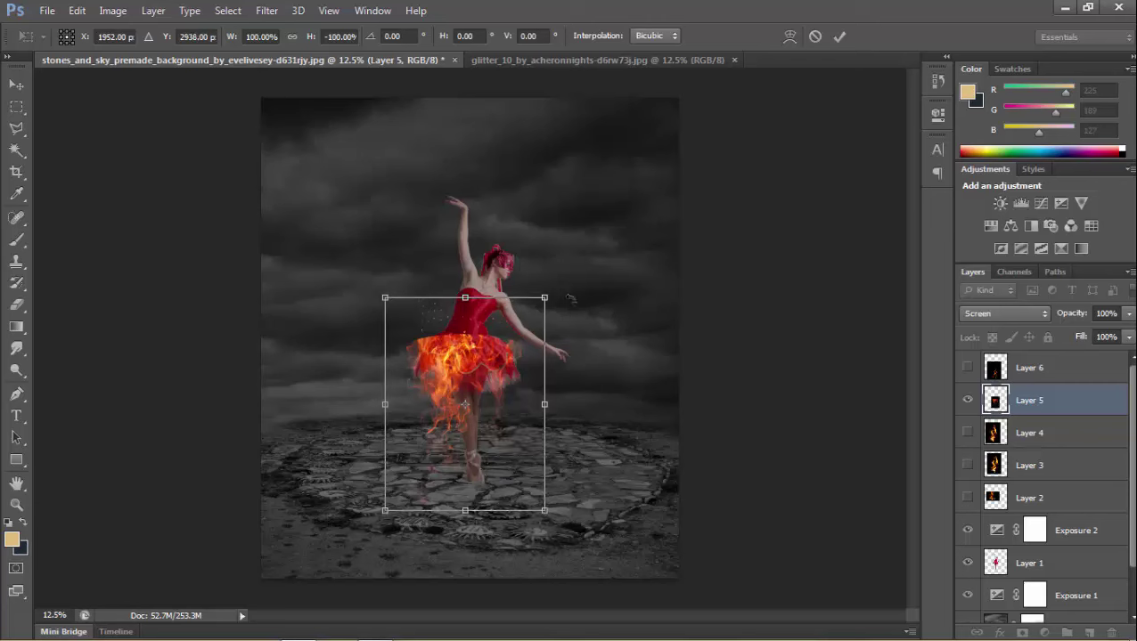
mouse_move(588, 292)
left_mouse_down()
mouse_move(509, 395)
mouse_move(482, 393)
left_mouse_up()
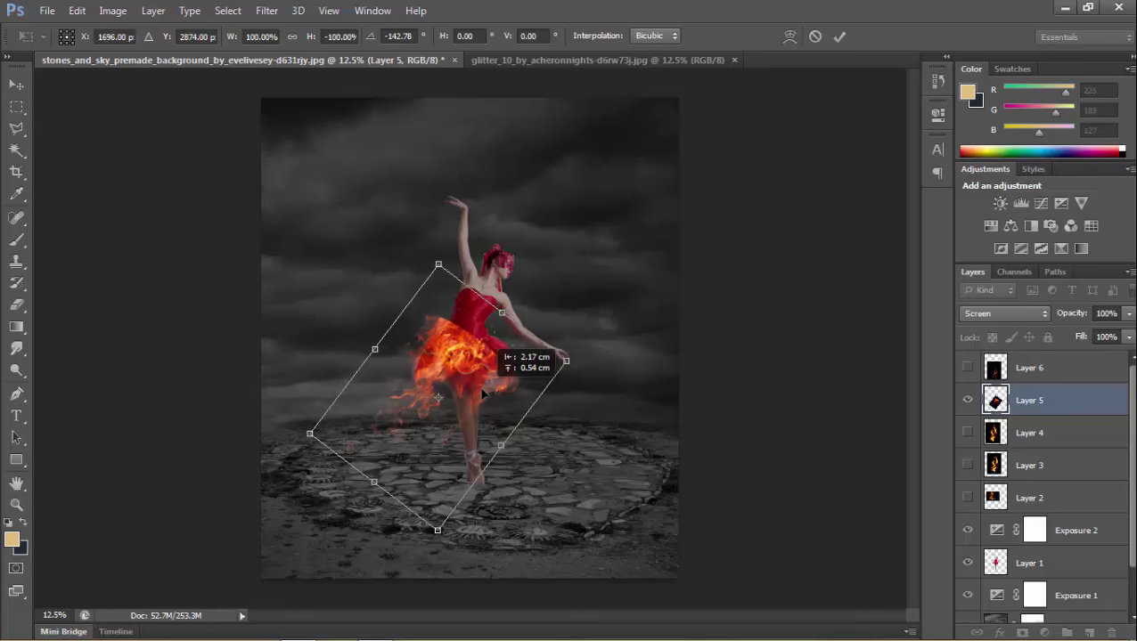
left_click_drag(482, 393, 482, 393)
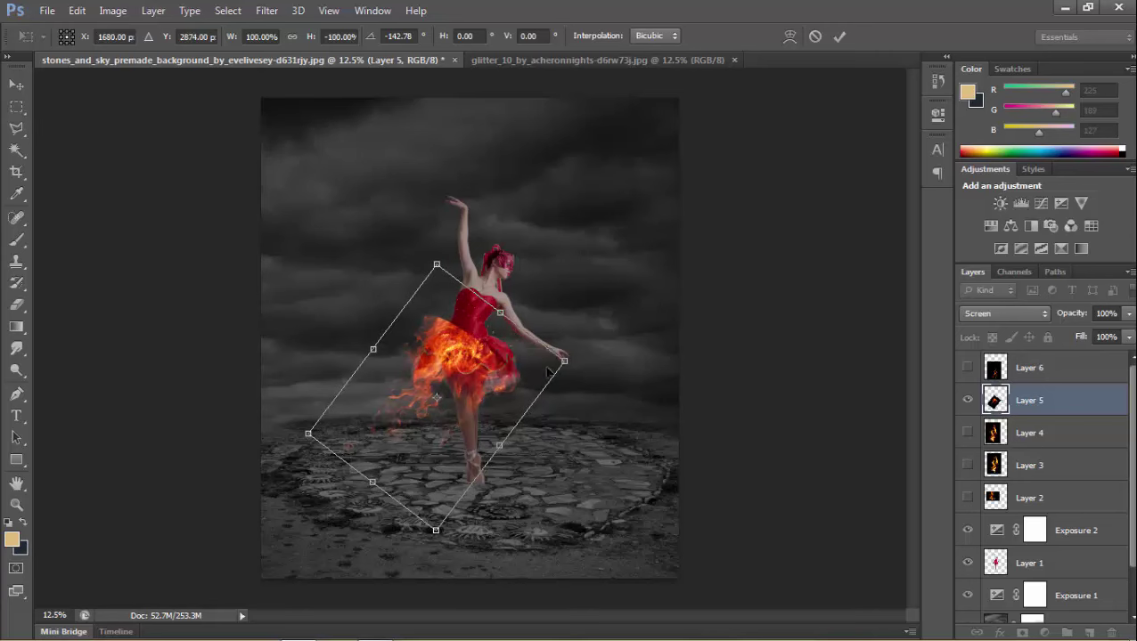
left_click_drag(564, 360, 539, 368)
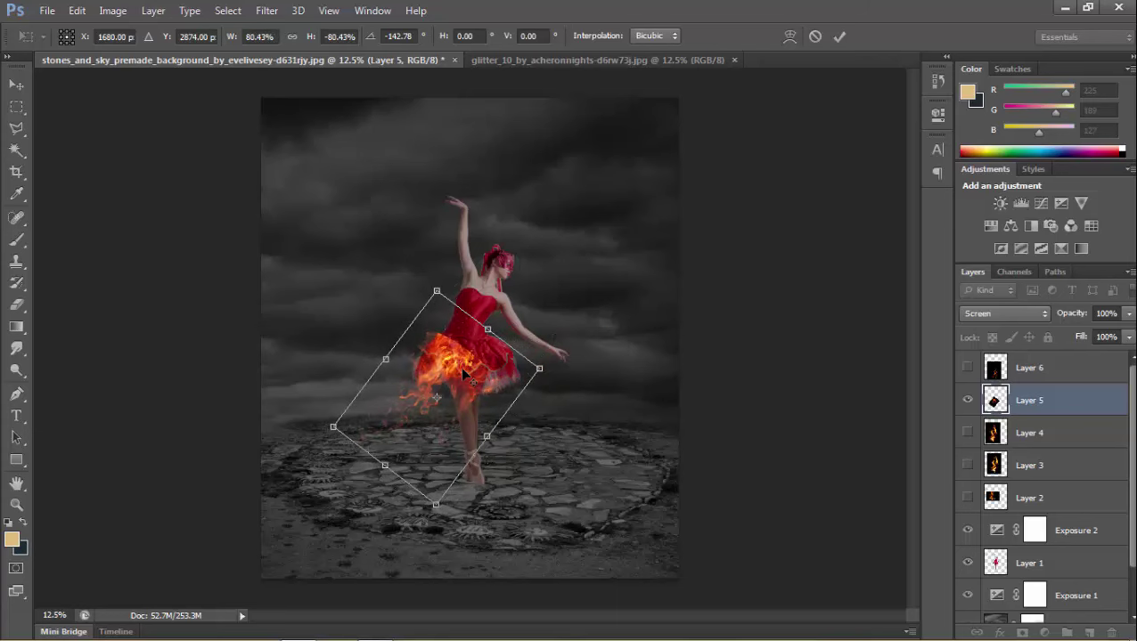
left_click_drag(465, 371, 464, 368)
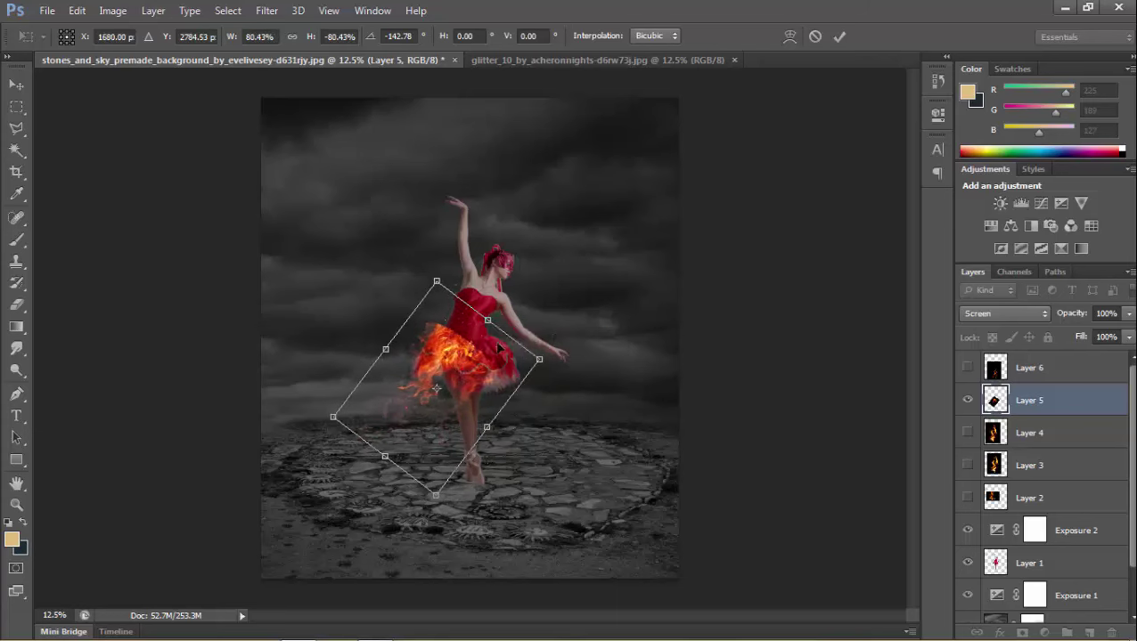
left_click(838, 36)
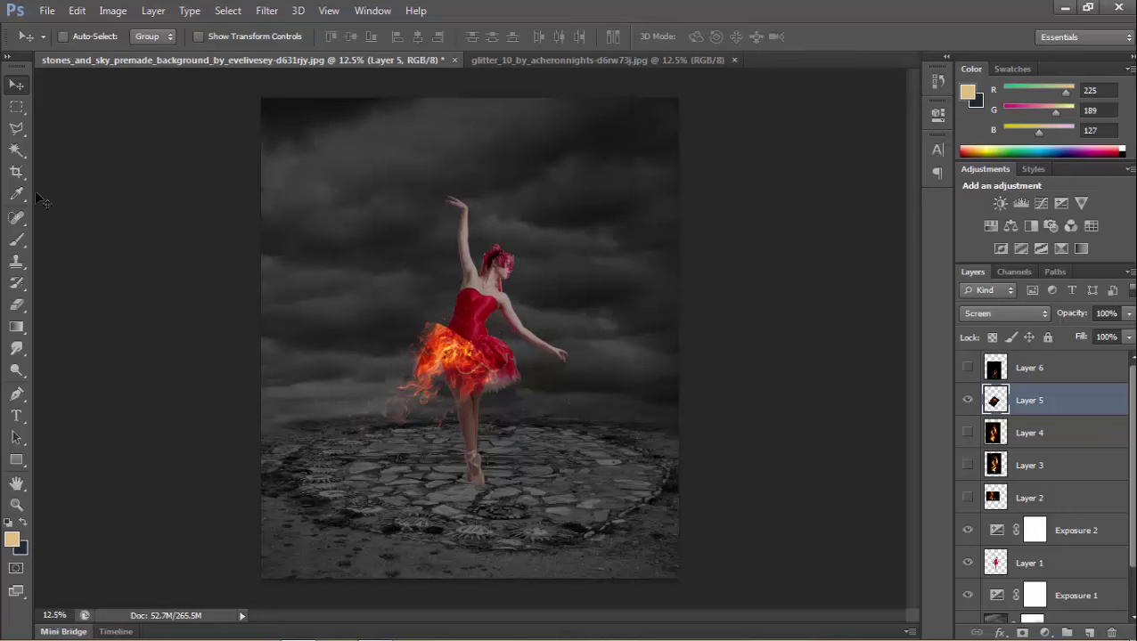
- Set up the Eraser with a 246 px brush at 100% opacity
left_click(16, 303)
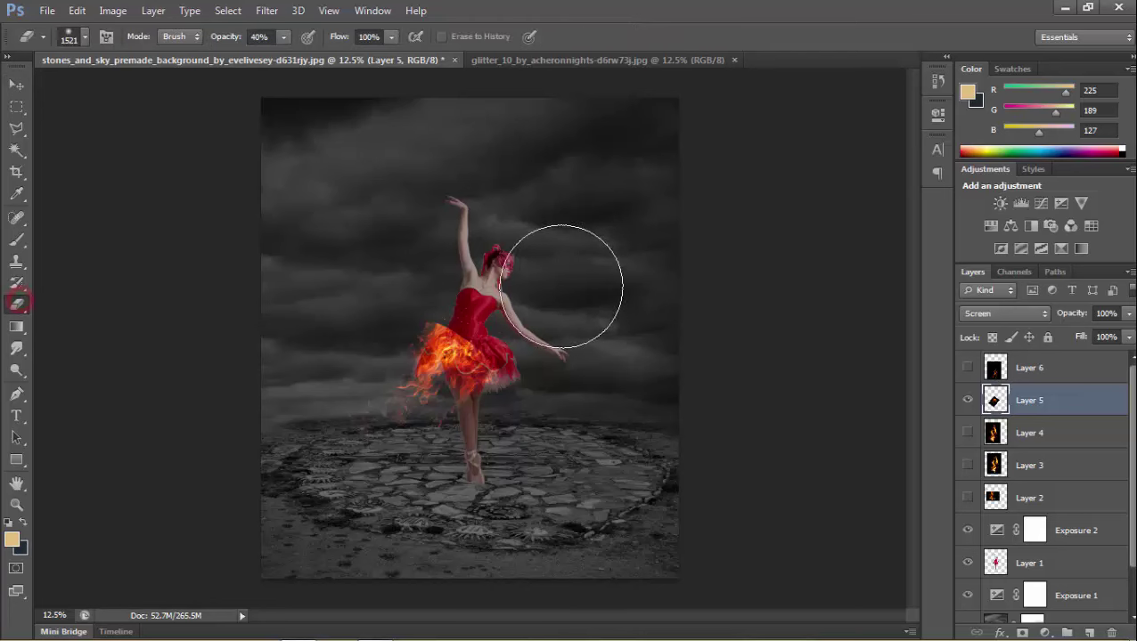
right_click(554, 265)
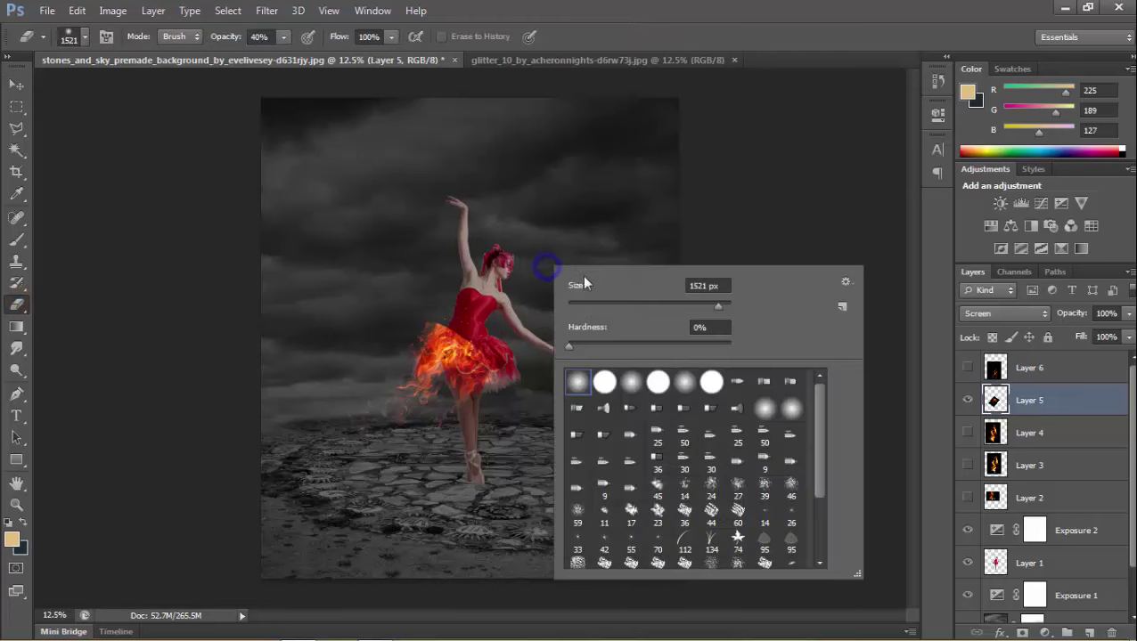
left_click(692, 306)
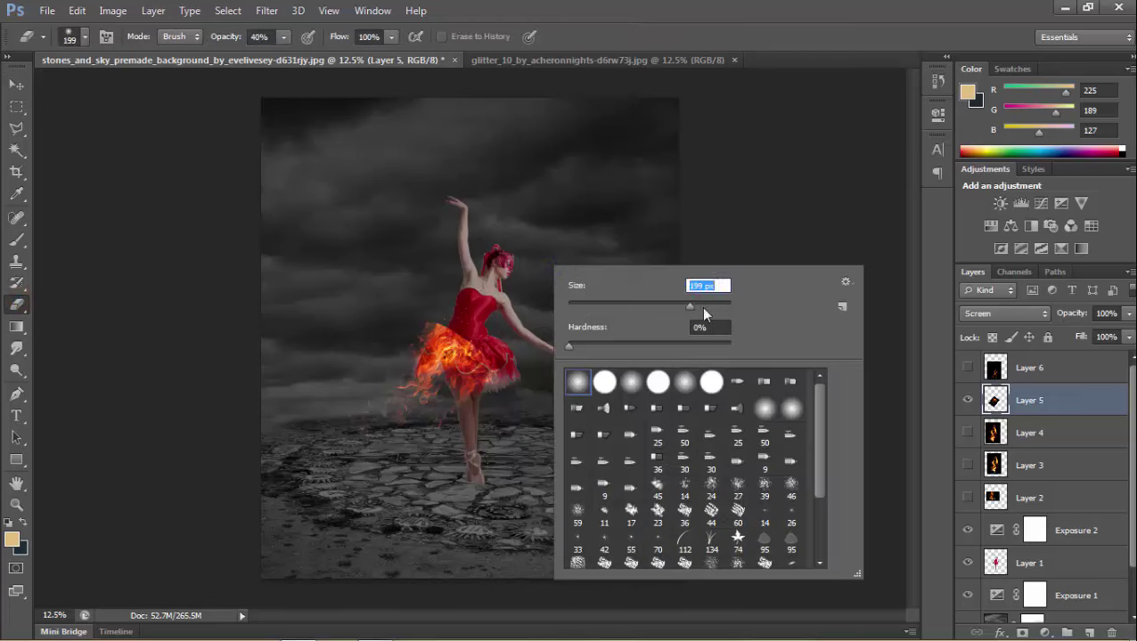
left_click(522, 343)
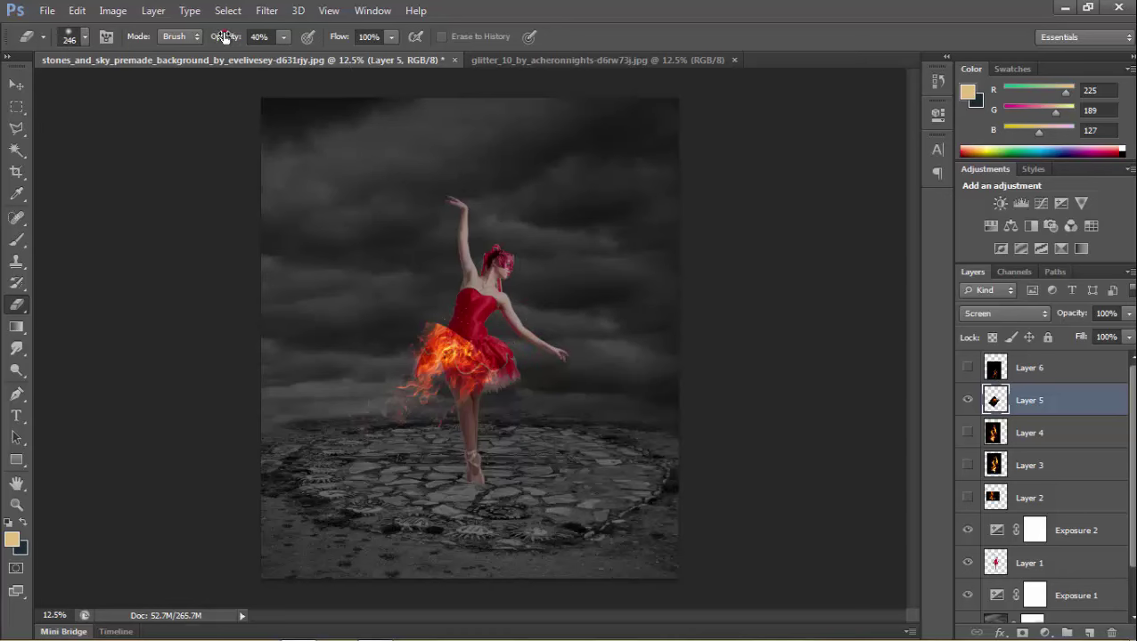
left_click_drag(225, 35, 278, 36)
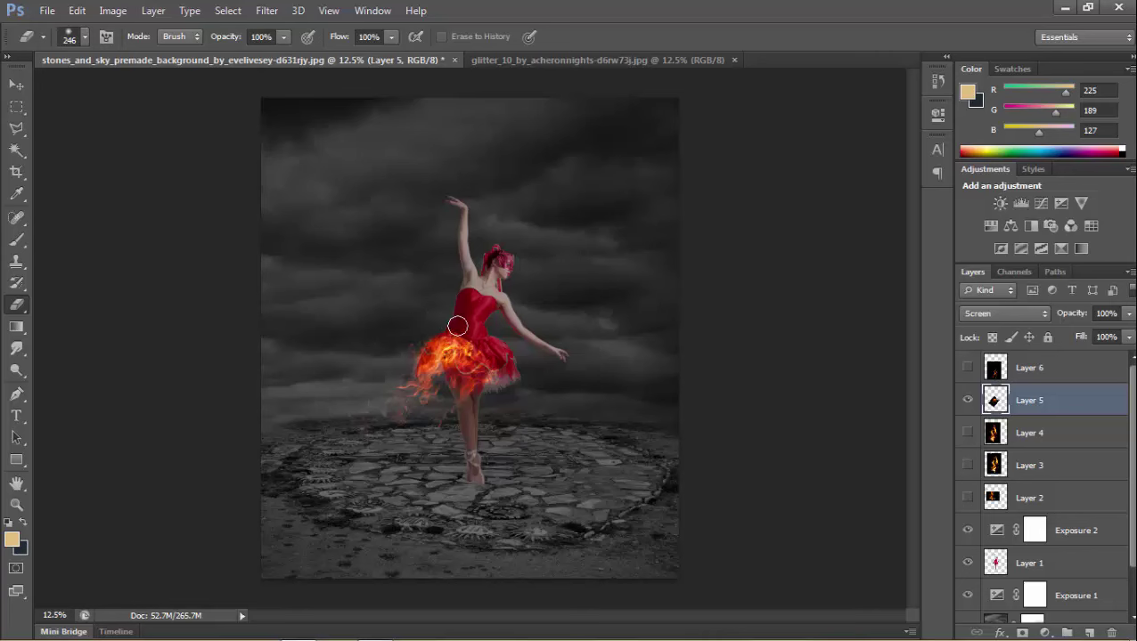
- Erase the faint stray fire streaks below the tutu beside the dancer's leg
left_click(375, 441)
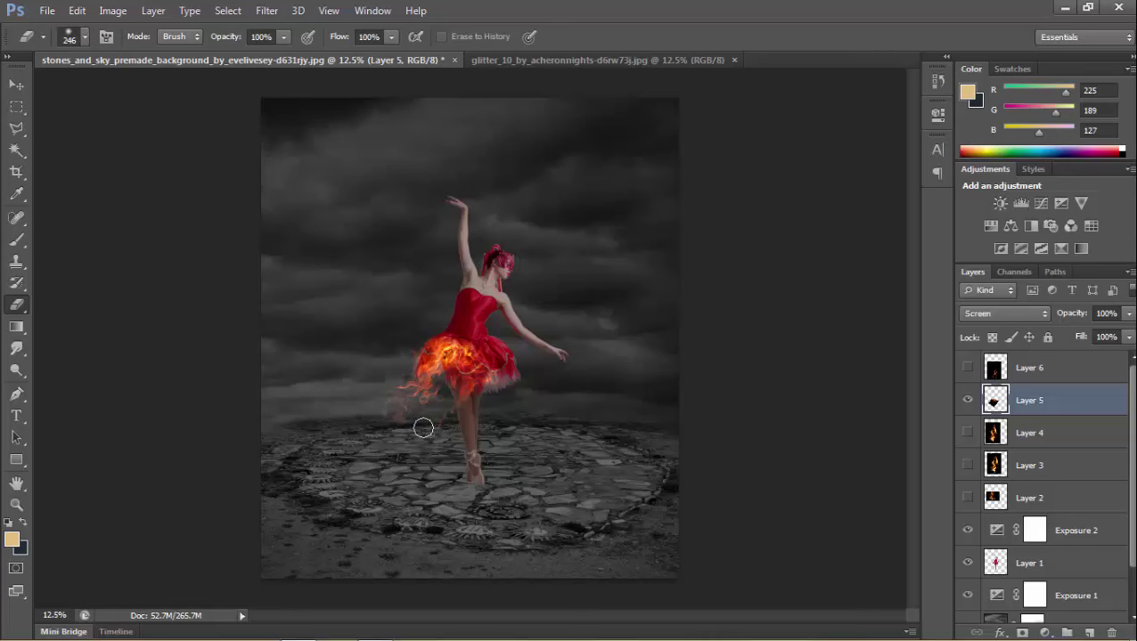
left_click(371, 397)
mouse_move(380, 405)
left_mouse_down()
mouse_move(414, 442)
mouse_move(398, 424)
mouse_move(439, 432)
left_mouse_up()
left_click(16, 85)
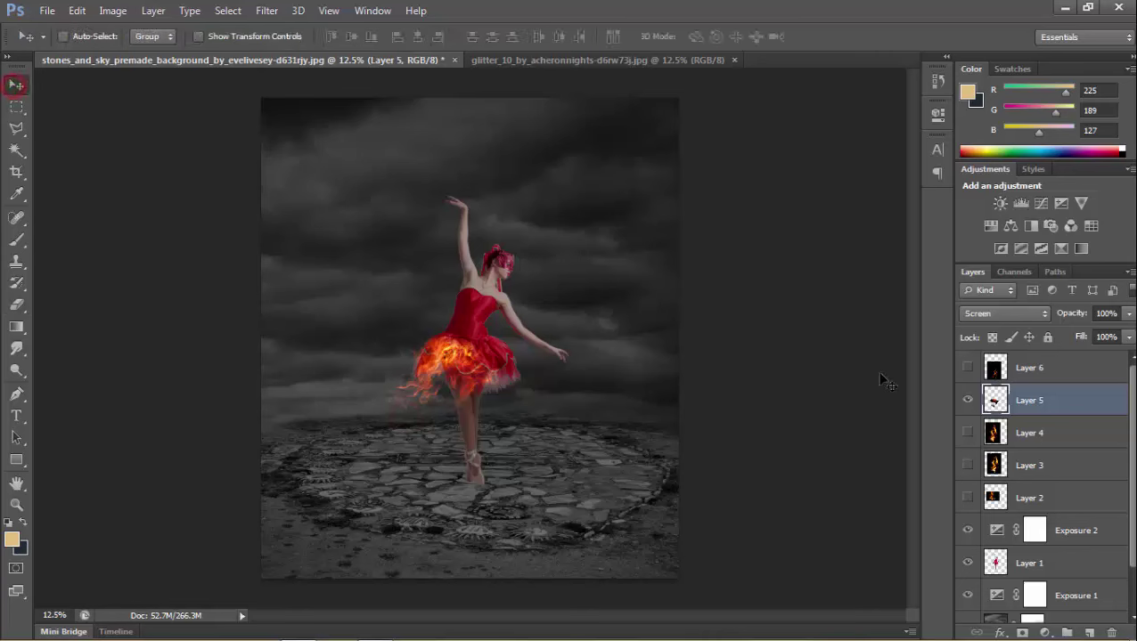
- Preview the hidden fire layers 4, 6 and 3, then leave Layer 2 visible
left_click(968, 432)
left_click(968, 432)
left_click(970, 365)
left_click(969, 366)
left_click(968, 465)
left_click(968, 465)
left_click(969, 498)
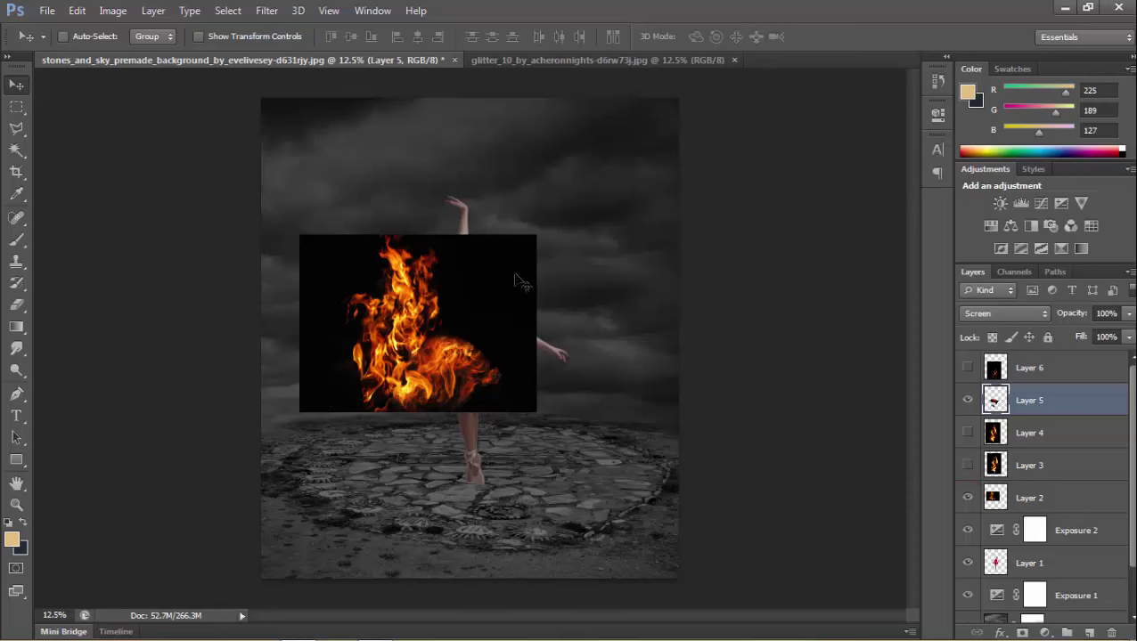
- Set Layer 2 to Screen blend mode and move its flames onto the dancer's dress
left_click(987, 319)
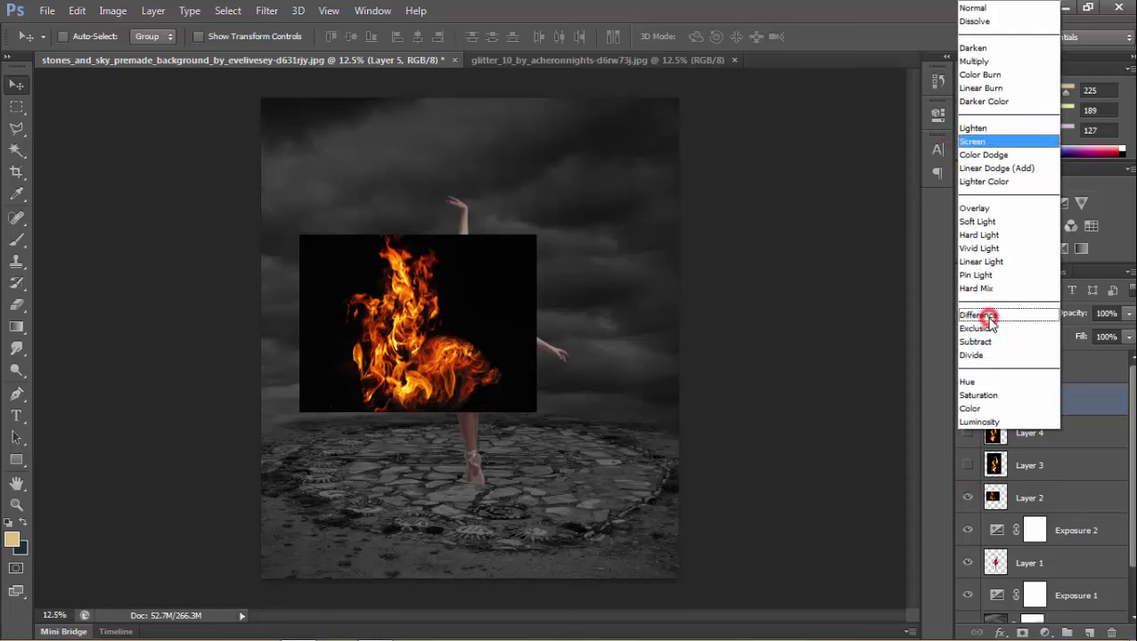
left_click(1029, 519)
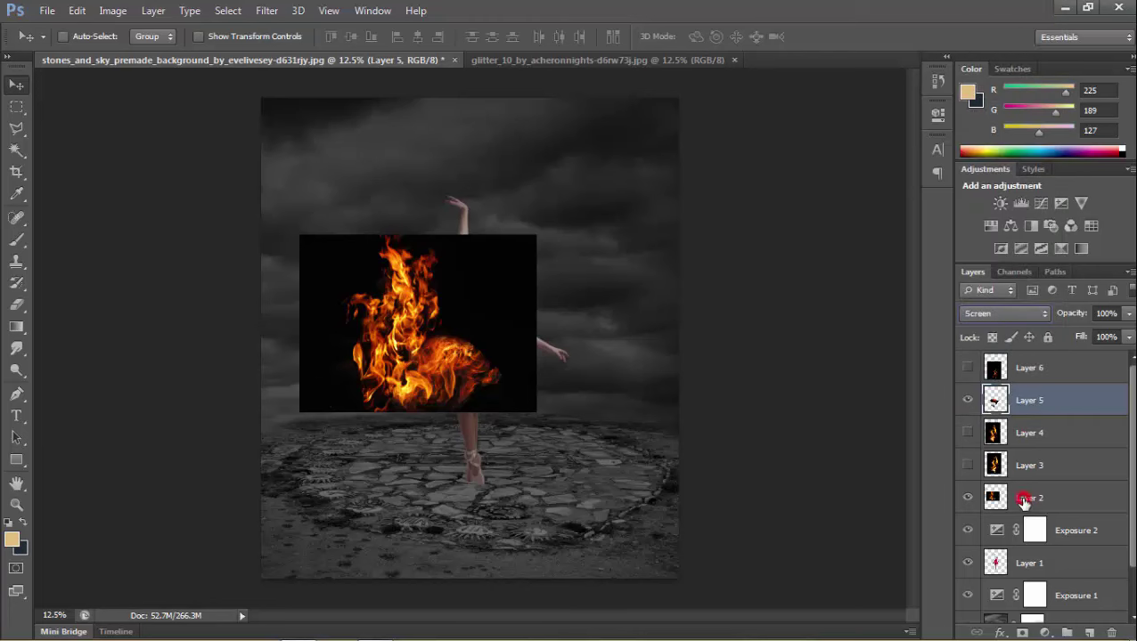
left_click(1025, 499)
left_click(994, 312)
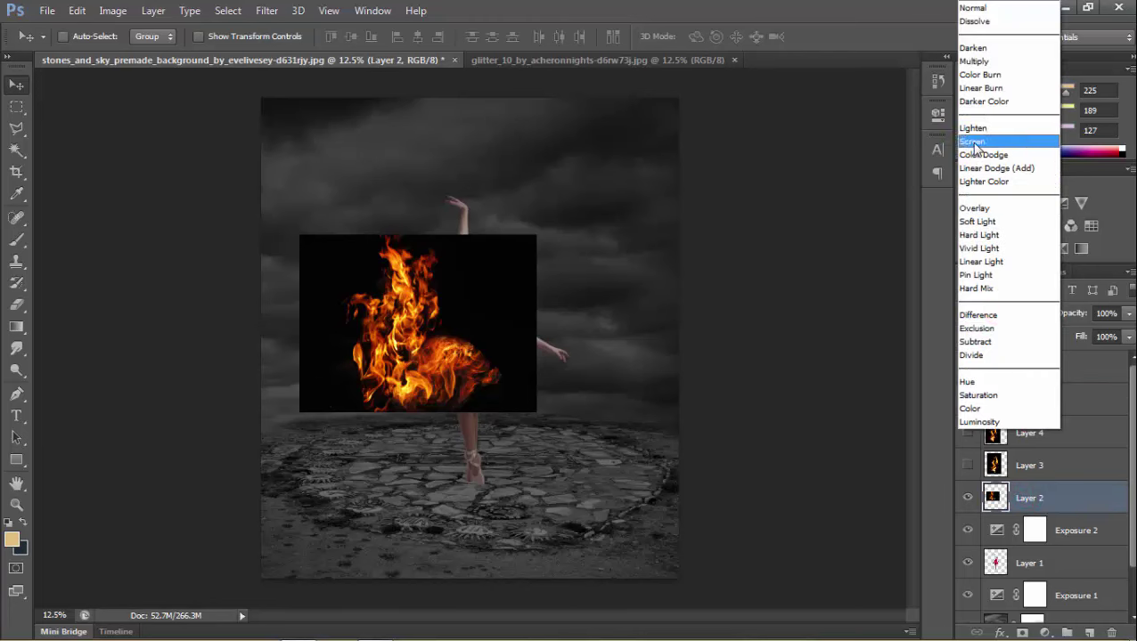
left_click(972, 141)
left_click_drag(534, 372, 563, 379)
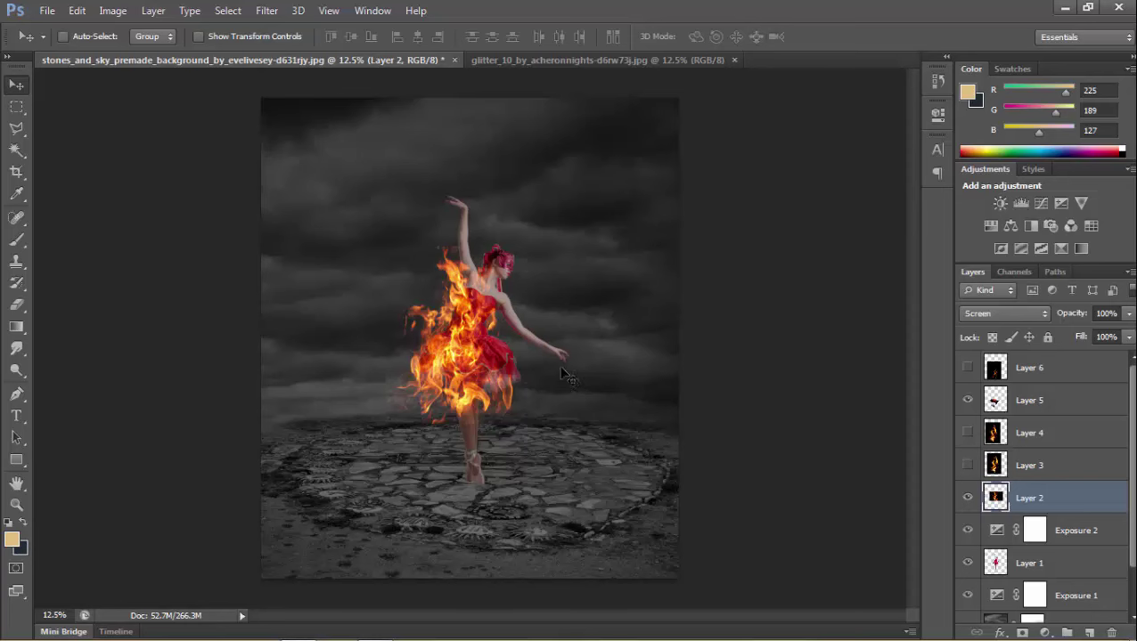
key("ctrl+t")
- Rotate Layer 2's flames to about -140° and scale to 42.96% on the tutu's left side
mouse_move(629, 245)
left_mouse_down()
mouse_move(579, 558)
mouse_move(505, 579)
left_mouse_up()
mouse_move(510, 362)
left_mouse_down()
mouse_move(520, 417)
mouse_move(537, 420)
left_mouse_up()
mouse_move(615, 294)
left_mouse_down()
mouse_move(572, 328)
mouse_move(545, 430)
mouse_move(499, 409)
left_mouse_up()
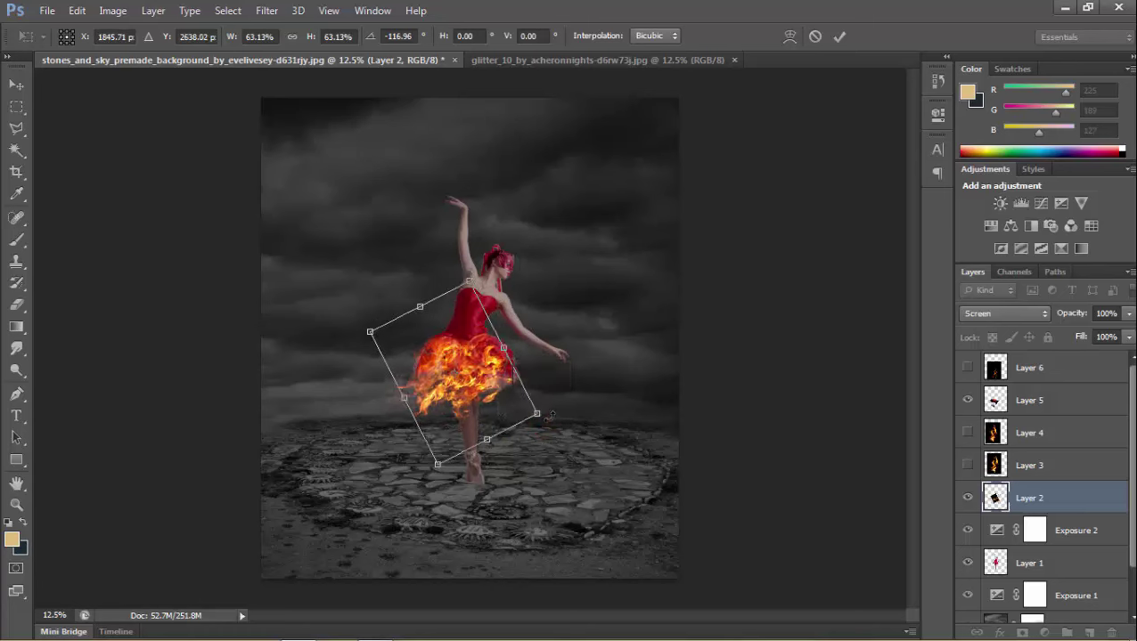
mouse_move(543, 416)
left_mouse_down()
mouse_move(505, 399)
mouse_move(552, 382)
mouse_move(499, 378)
left_mouse_up()
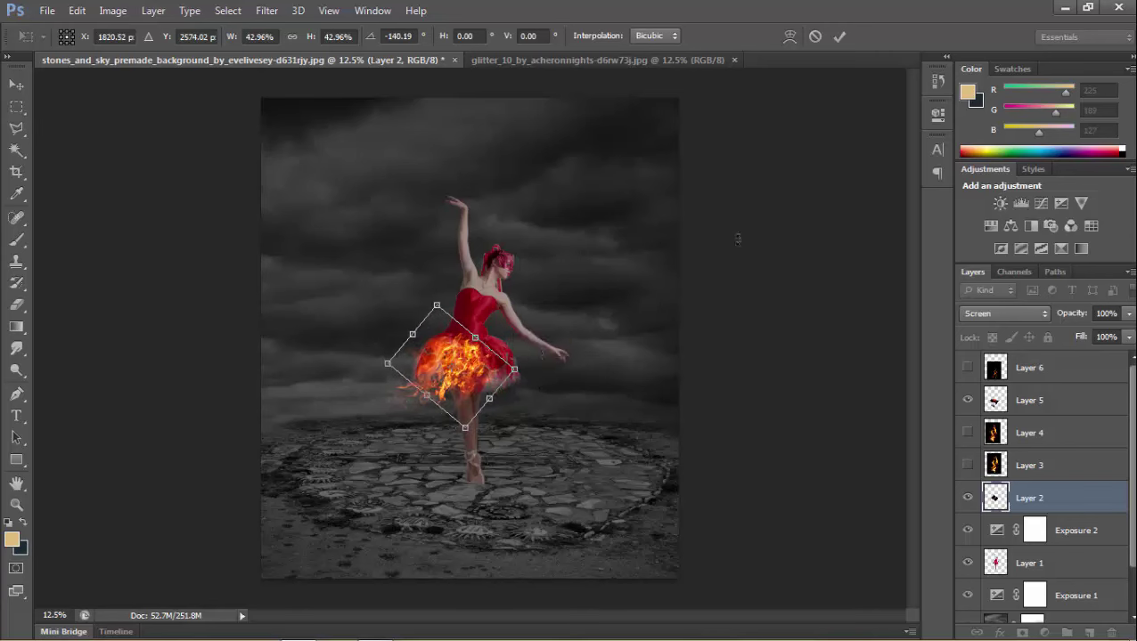
left_click(840, 37)
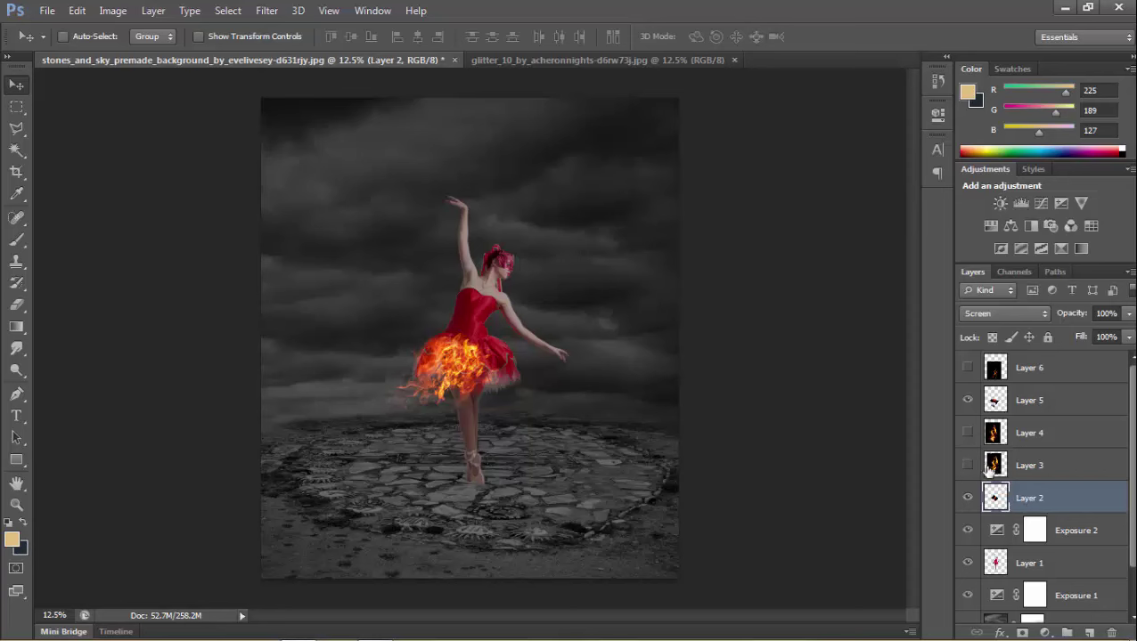
- Show Layer 4 and set its blend mode to Screen
left_click(995, 403)
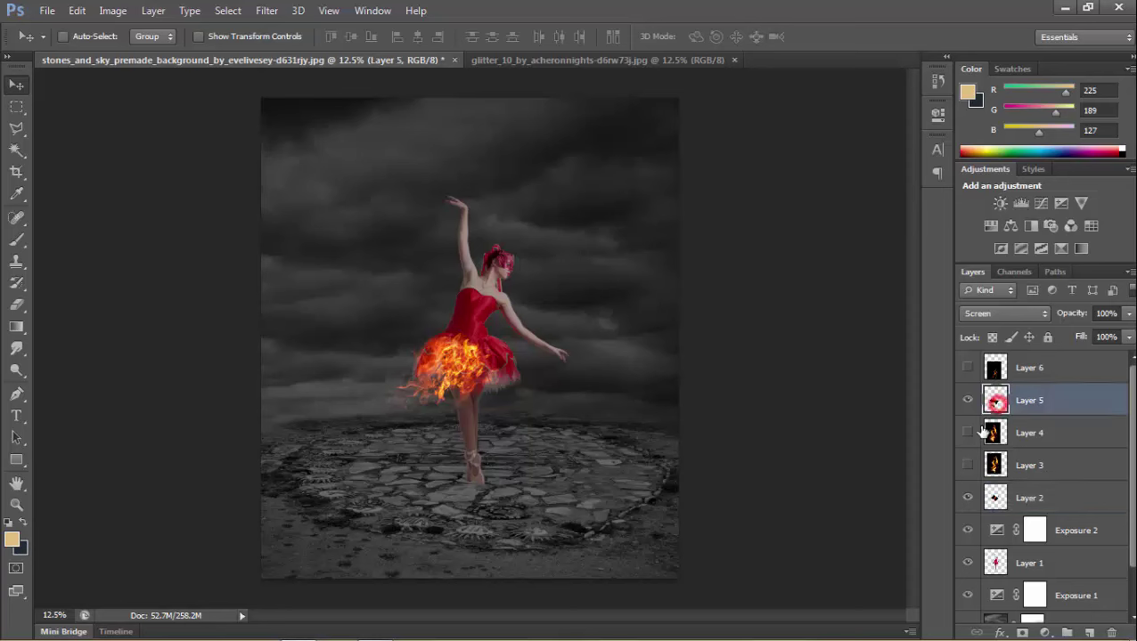
left_click(966, 433)
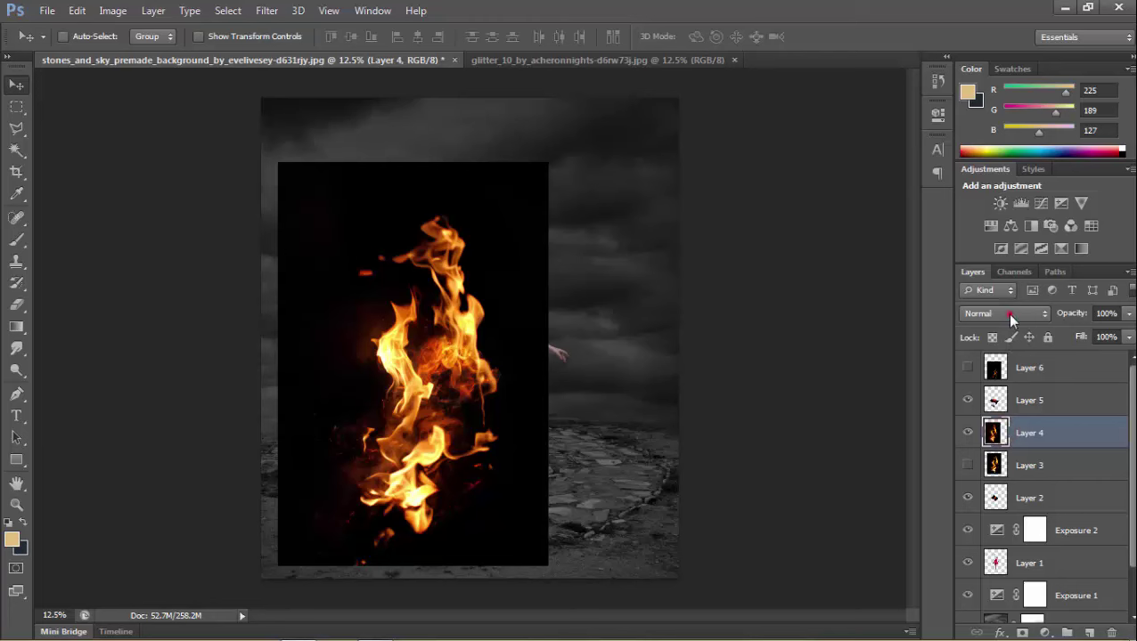
left_click(1006, 313)
left_click(983, 140)
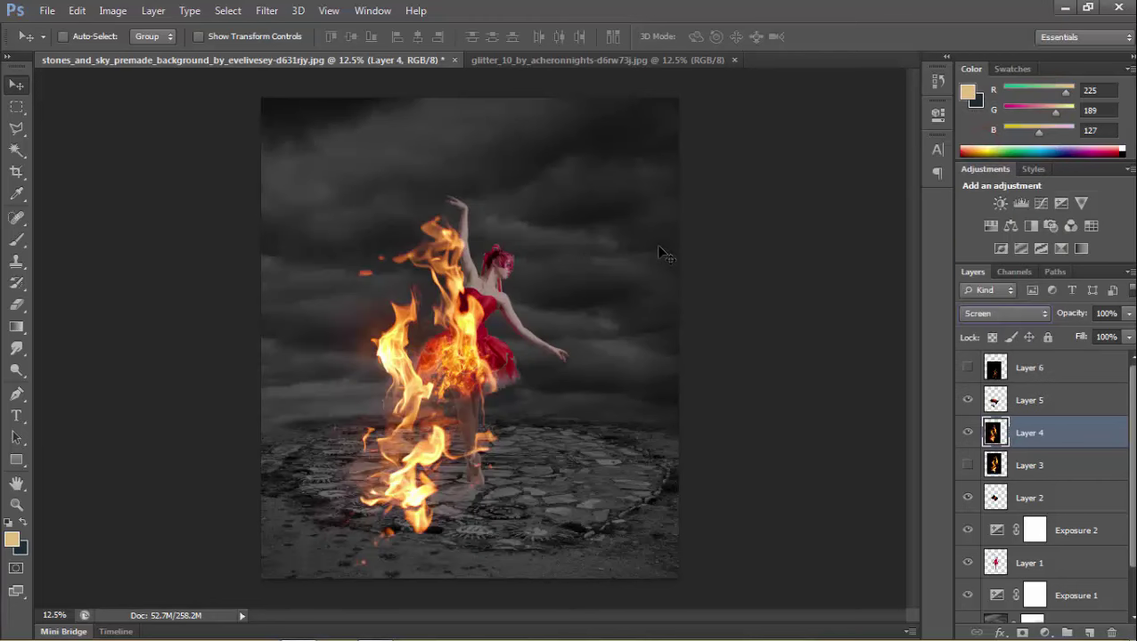
- Scale Layer 4's fire to 17.36% and position it over the centre of the tutu
key("ctrl+t")
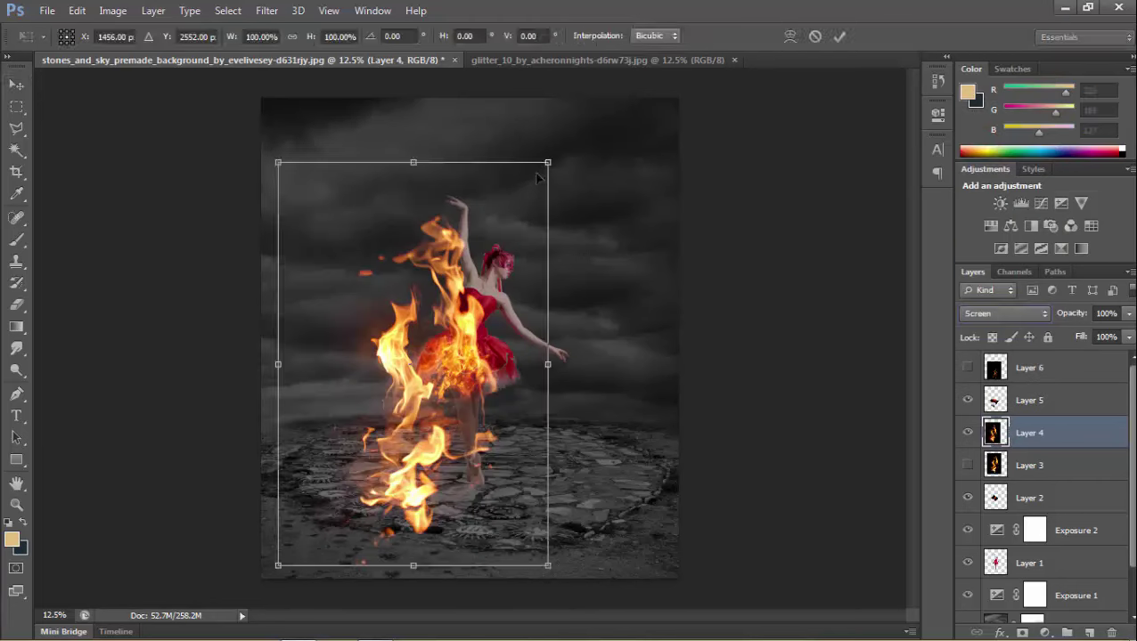
left_click_drag(545, 160, 456, 339)
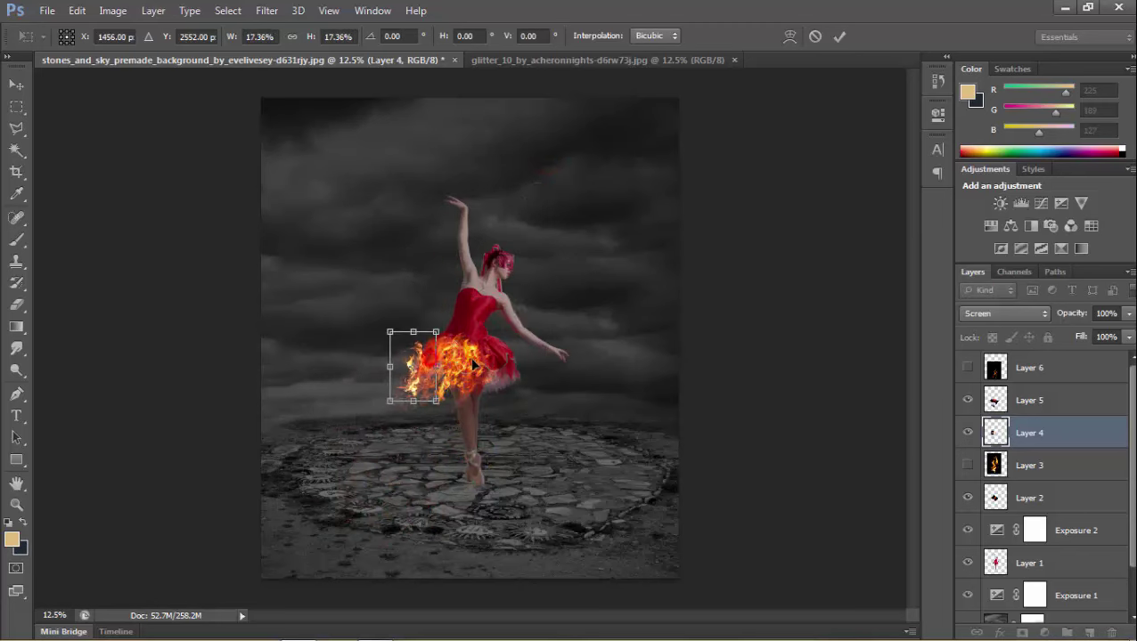
left_click_drag(433, 363, 496, 366)
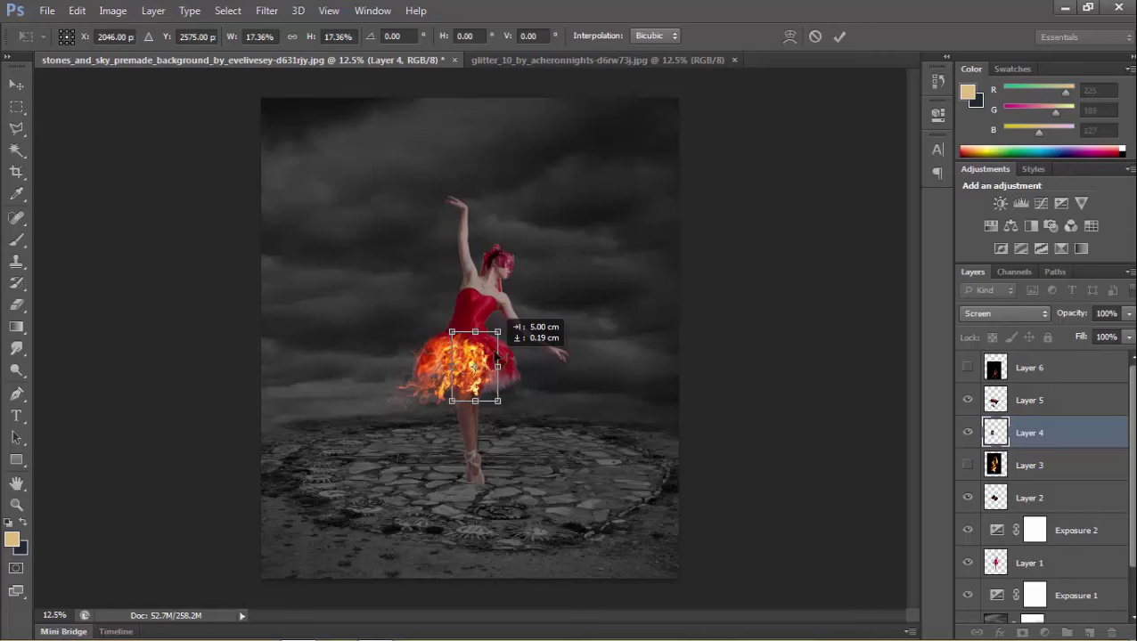
left_click_drag(496, 356, 496, 357)
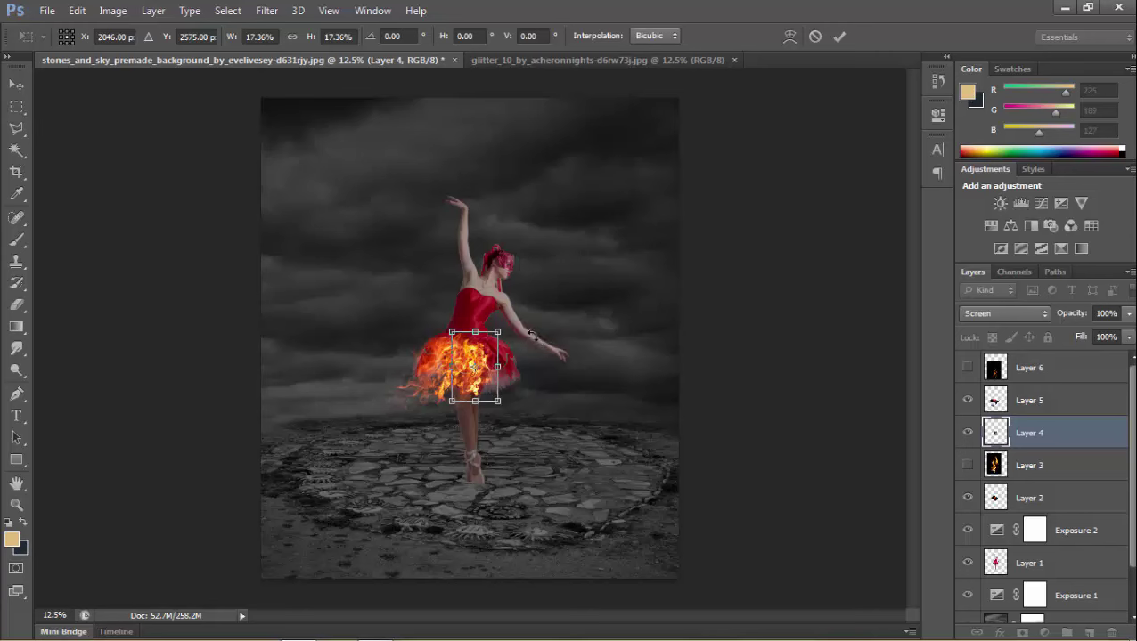
key("Left")
key("Left")
key("Up")
key("Up")
key("Up")
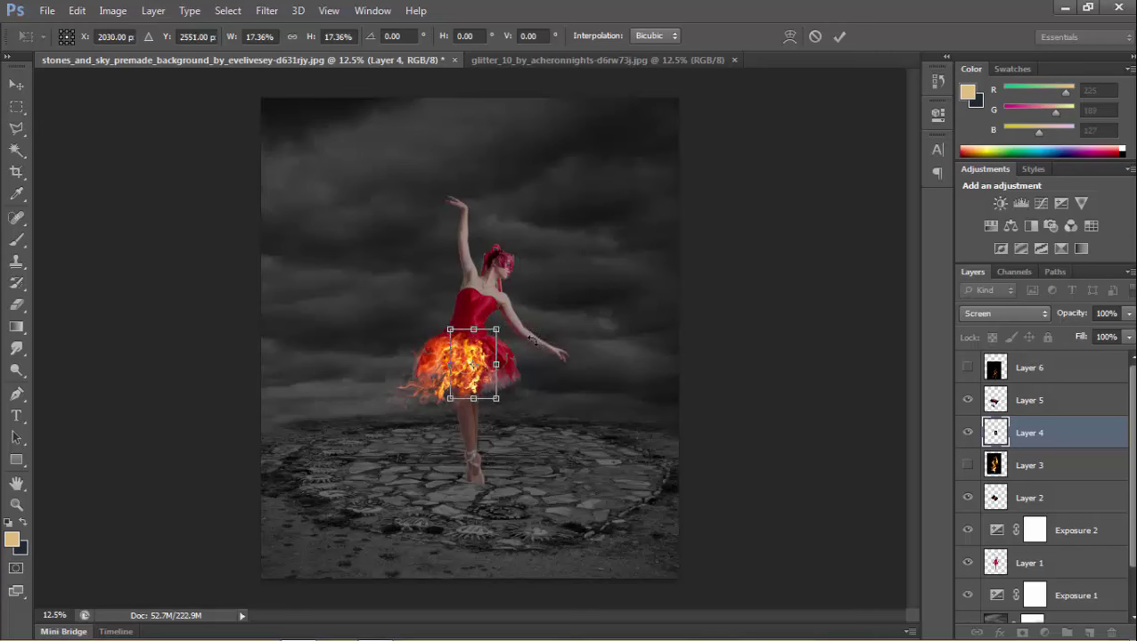
key("Up")
left_click(839, 37)
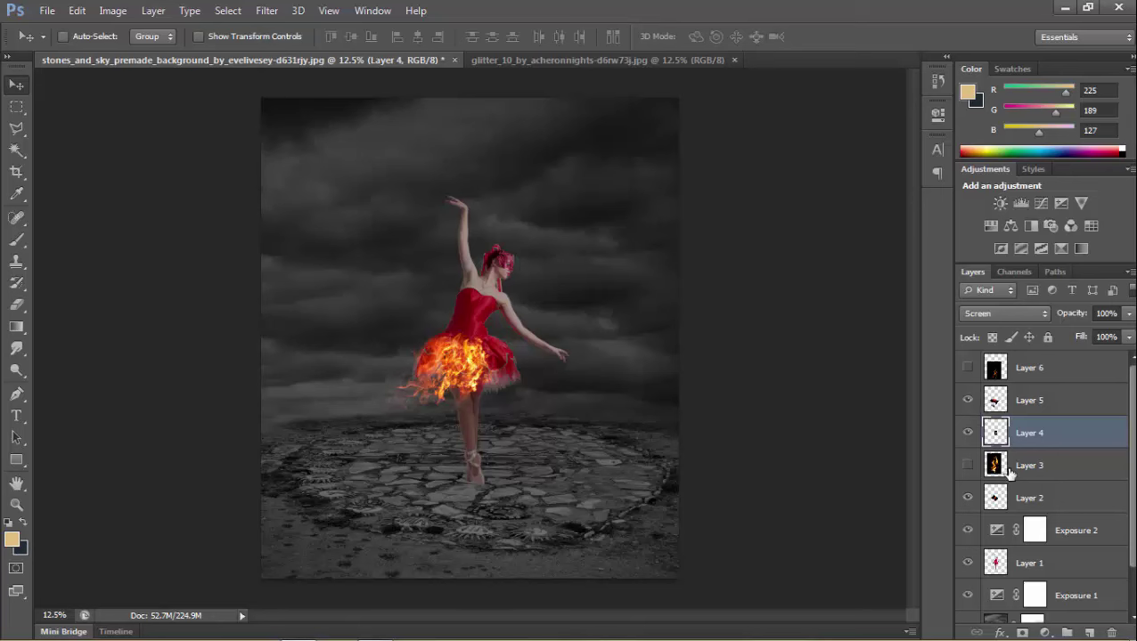
- Duplicate Layer 5, flip the copy, and move it 4.86 cm right onto the tutu
left_click(1001, 500)
left_click_drag(1016, 401, 1088, 631)
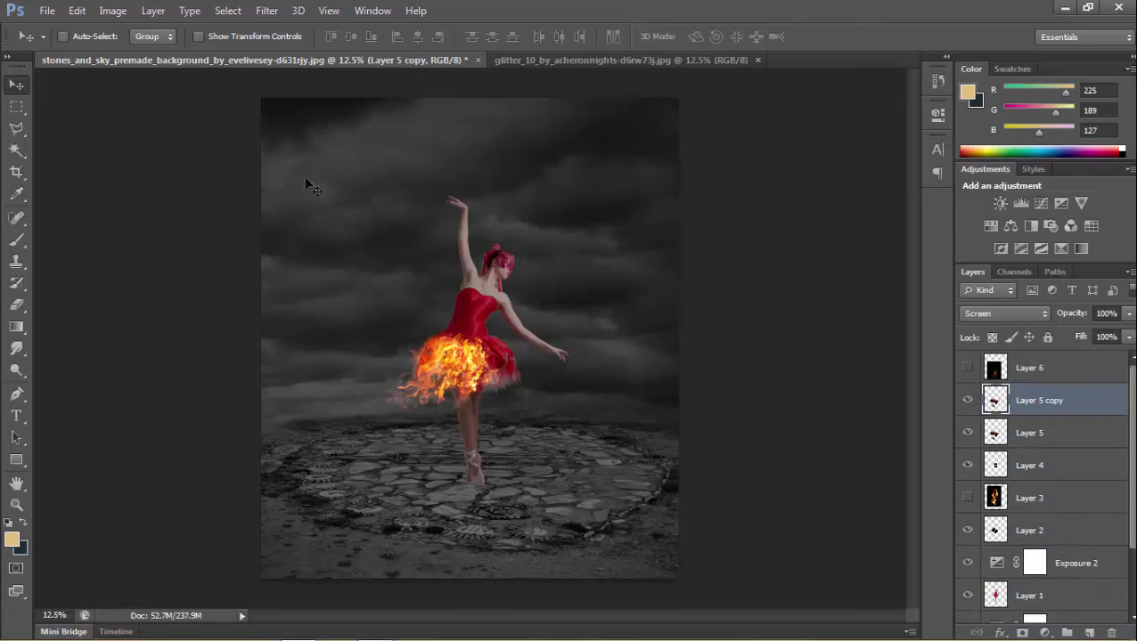
left_click(76, 10)
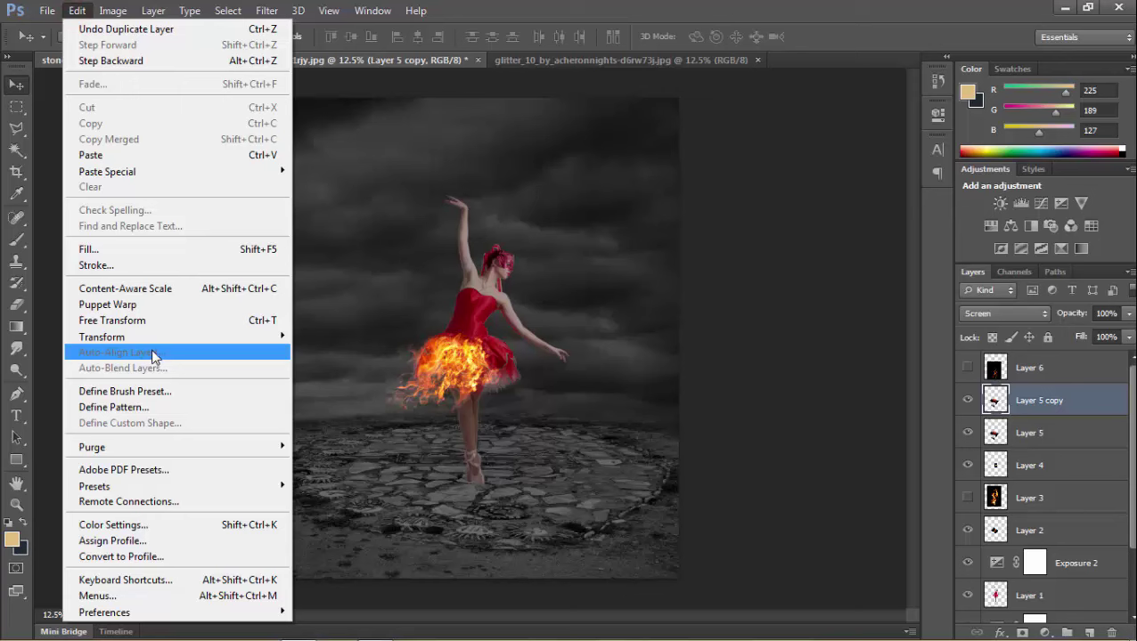
mouse_move(101, 337)
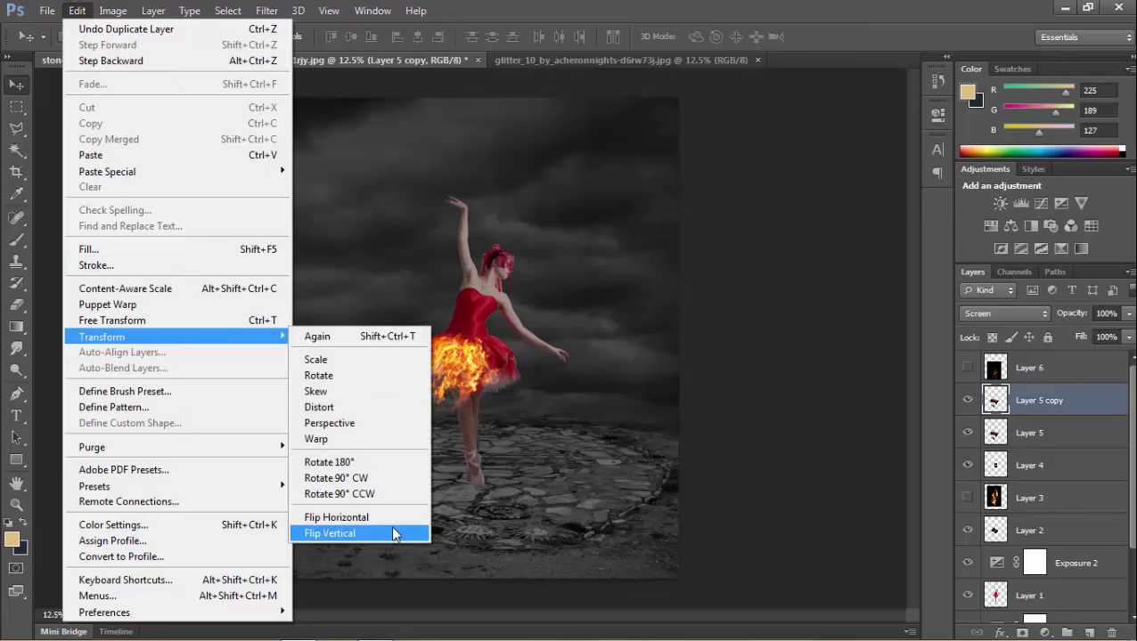
left_click(396, 518)
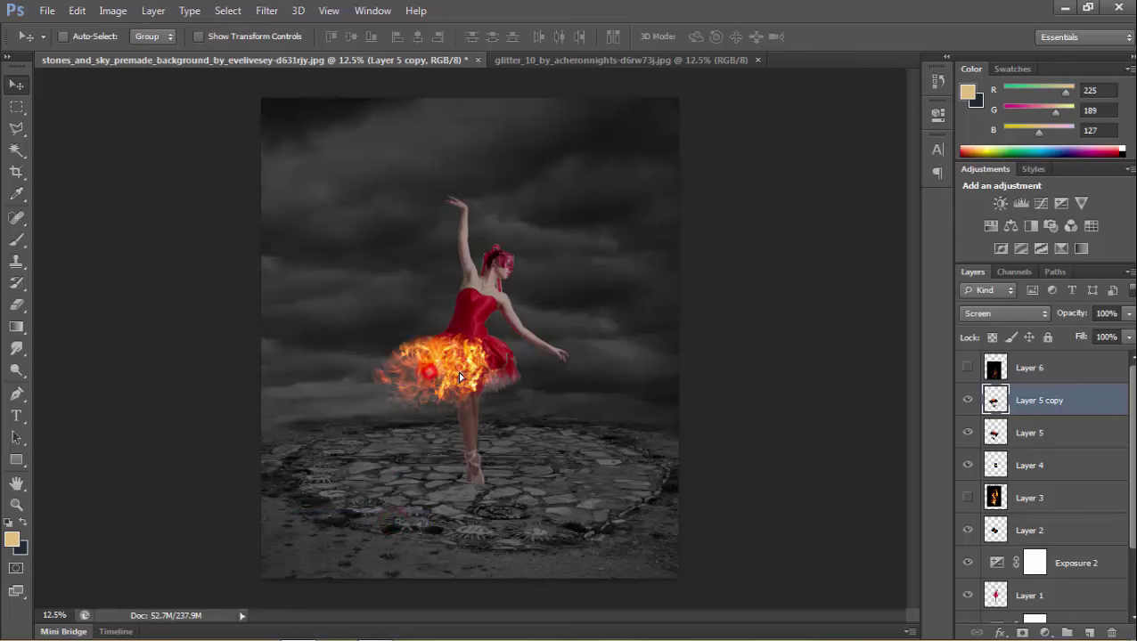
left_click_drag(428, 376, 497, 376)
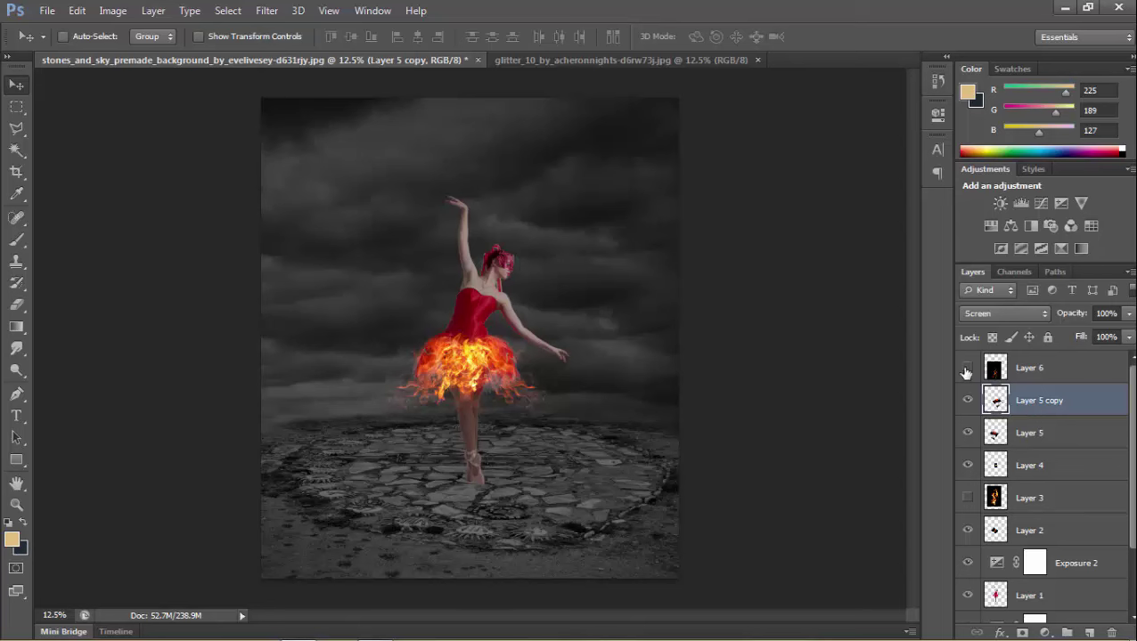
- Preview Layers 6 and 3, then show Layer 6 and set it to Screen mode
left_click(966, 369)
left_click(968, 369)
left_click(968, 500)
left_click(968, 500)
left_click(968, 369)
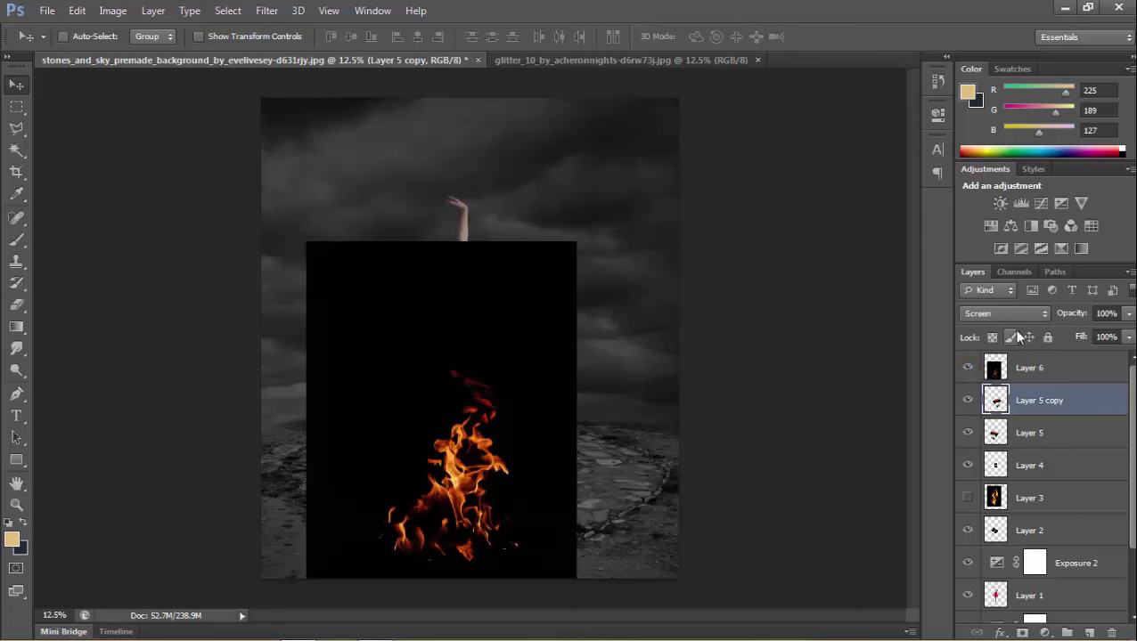
left_click(1022, 367)
left_click(1022, 316)
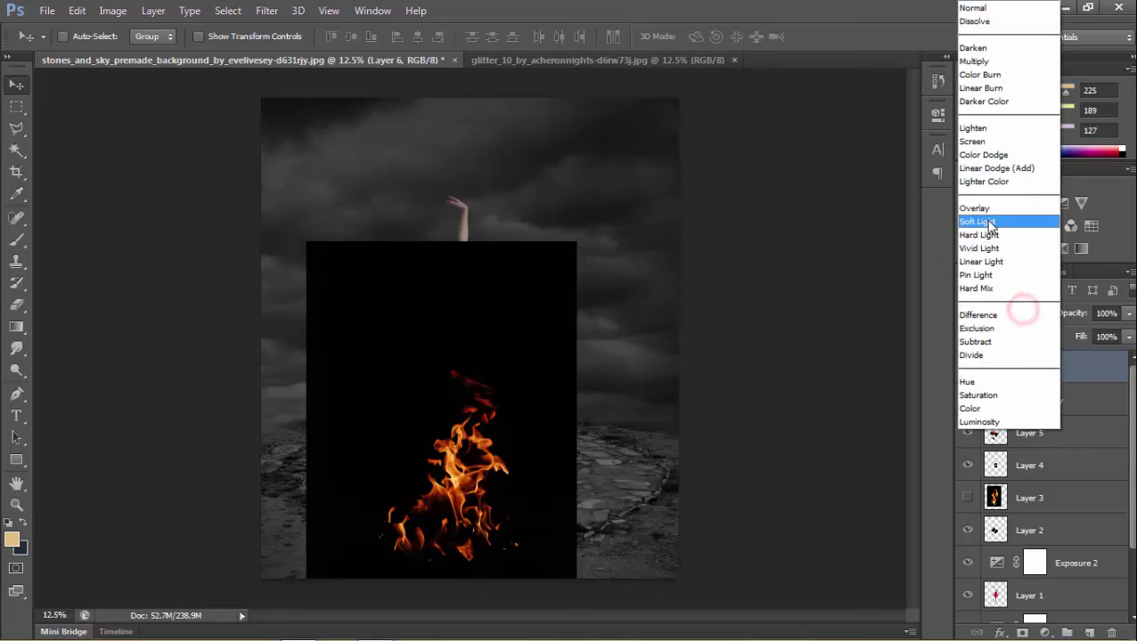
left_click(986, 143)
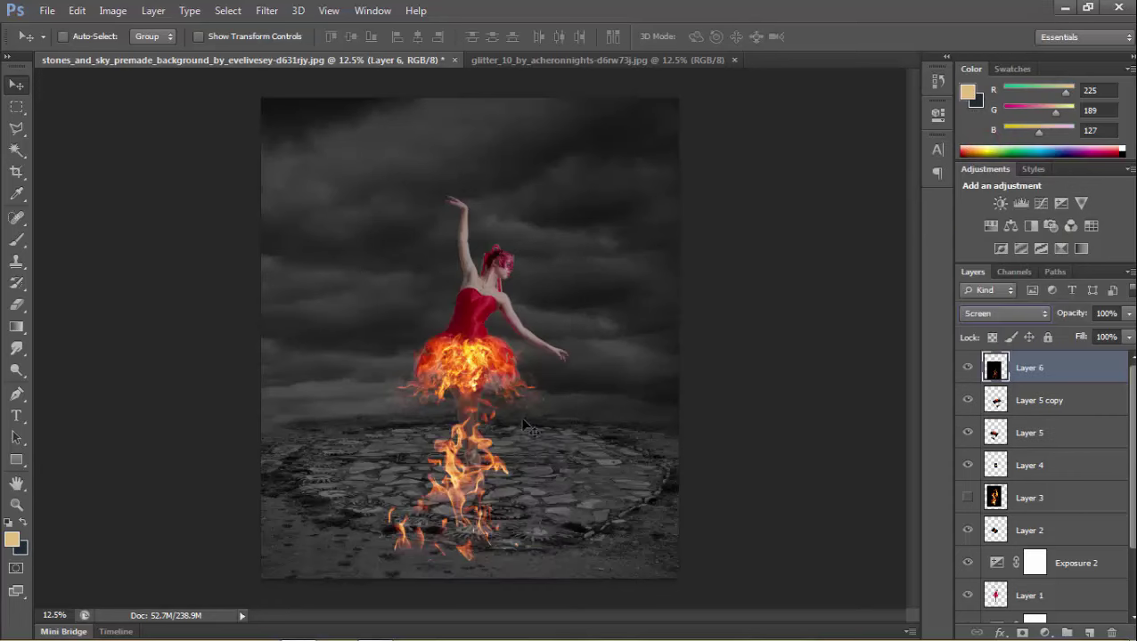
- Move Layer 6's fire onto the skirt and scale it to about 41%
left_click_drag(473, 491, 441, 362)
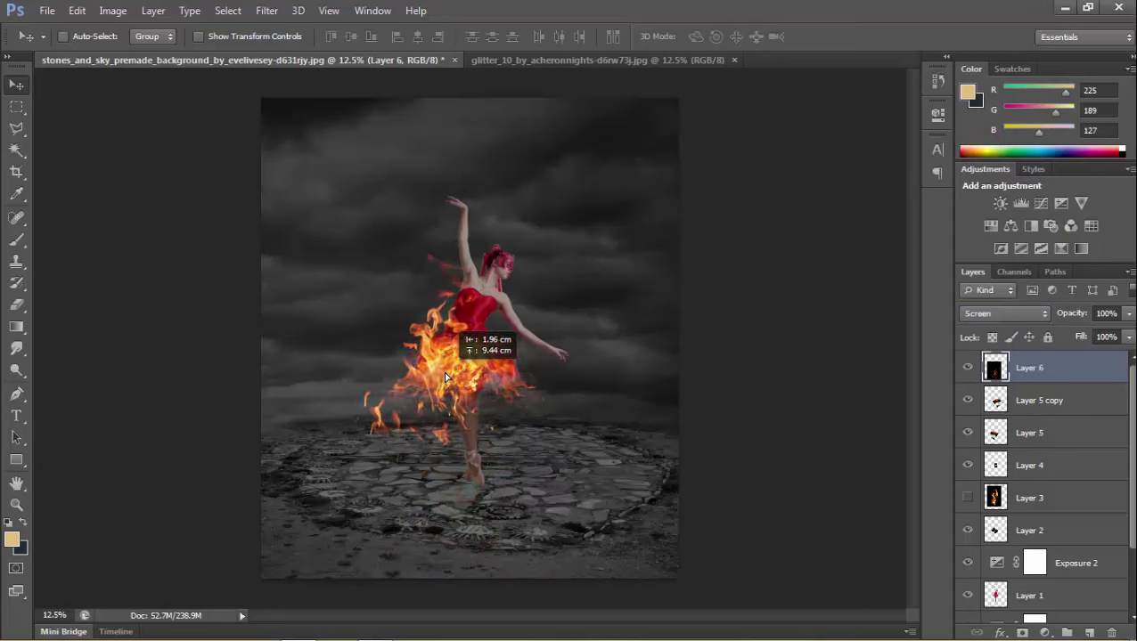
key("ctrl+t")
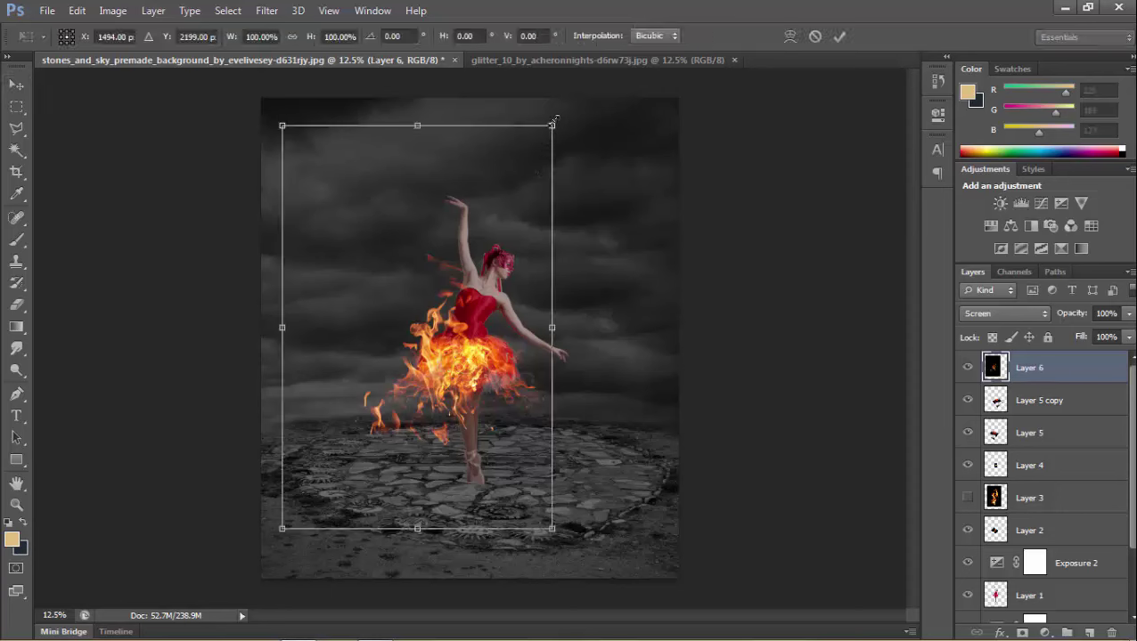
mouse_move(552, 125)
left_mouse_down()
mouse_move(488, 252)
mouse_move(474, 258)
left_mouse_up()
left_click_drag(442, 339, 450, 345)
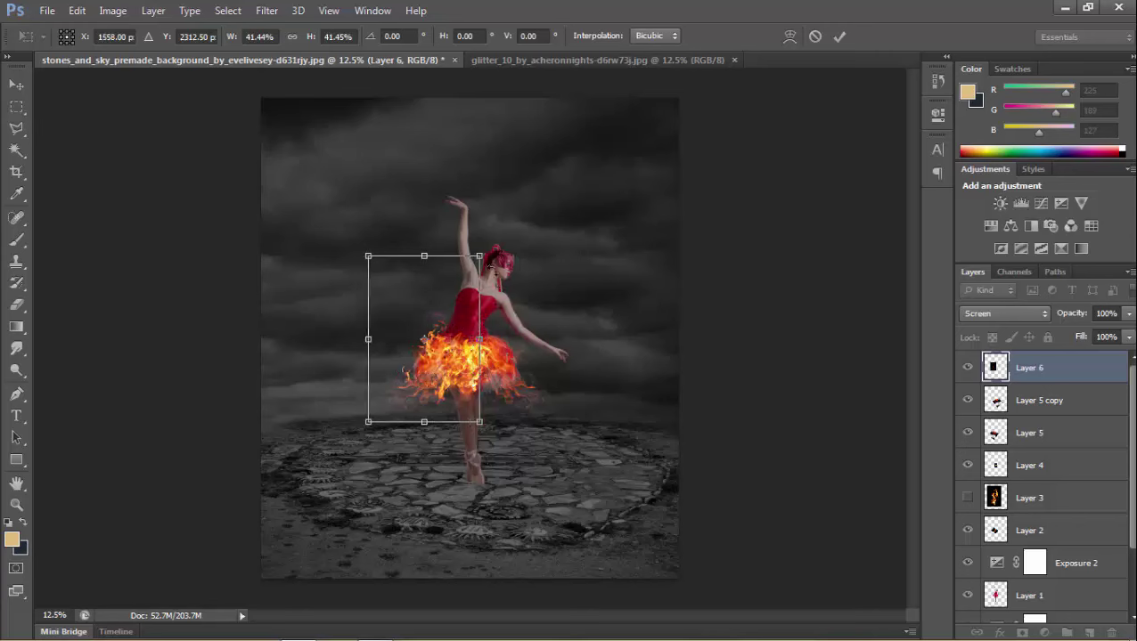
left_click(844, 36)
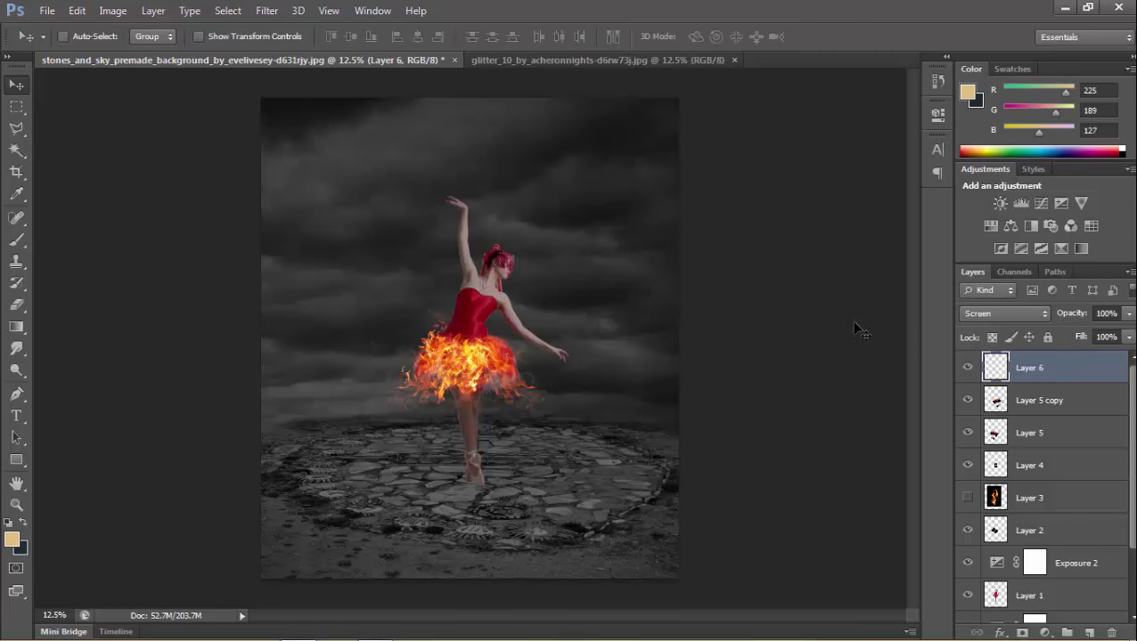
- Delete hidden Layer 3, then duplicate Layer 6 and move the copy right across the tutu
left_click(1054, 502)
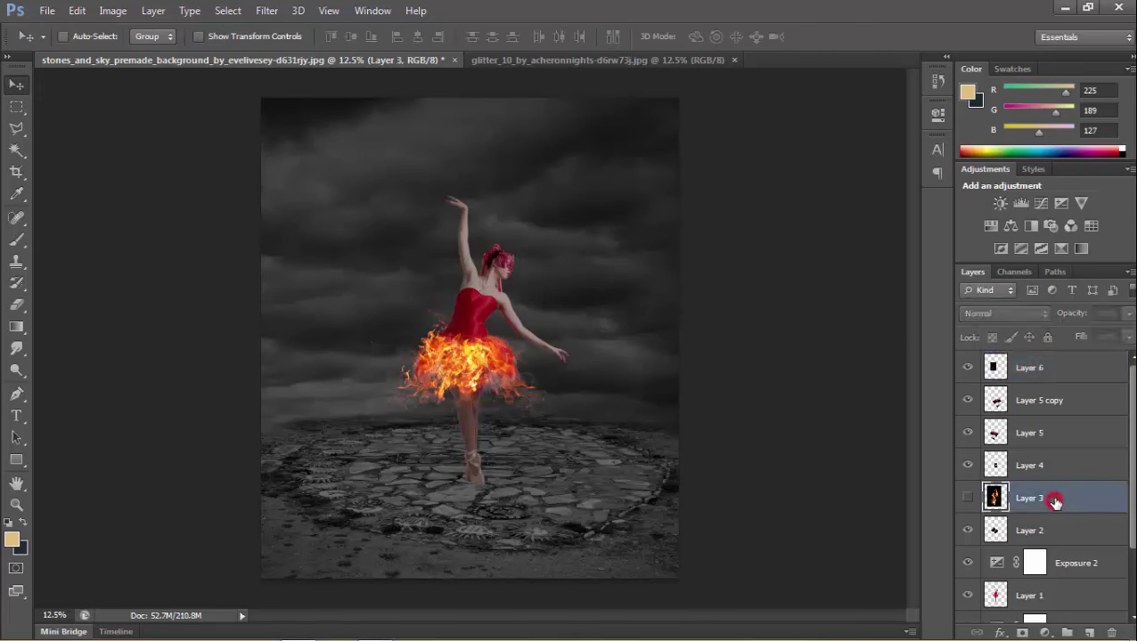
key("Delete")
left_click(1052, 367)
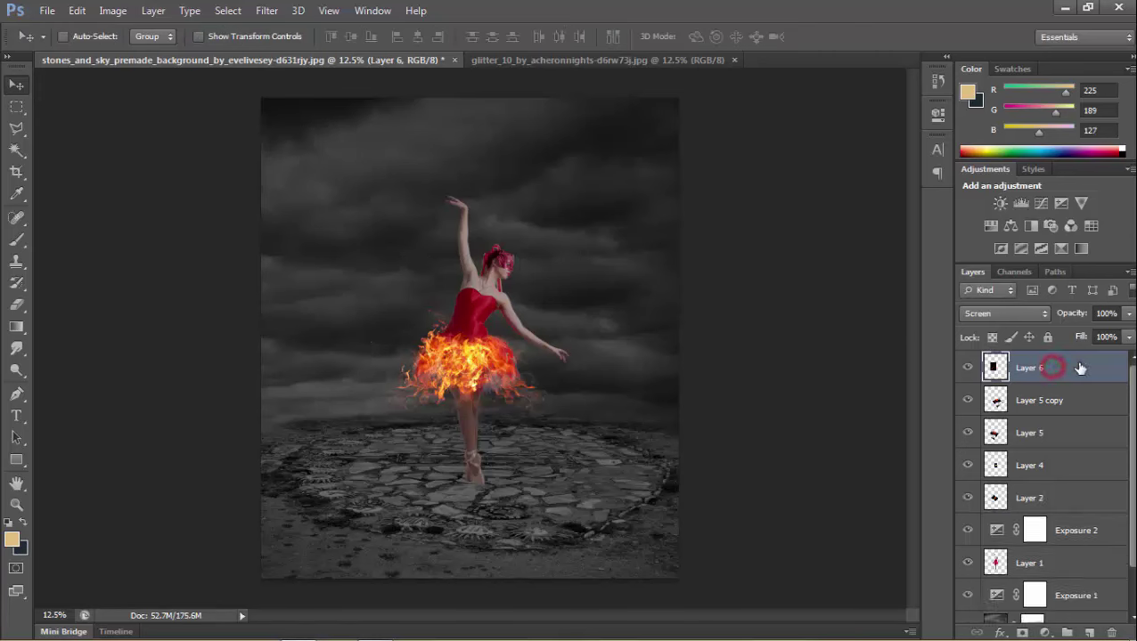
left_click_drag(1080, 368, 1089, 633)
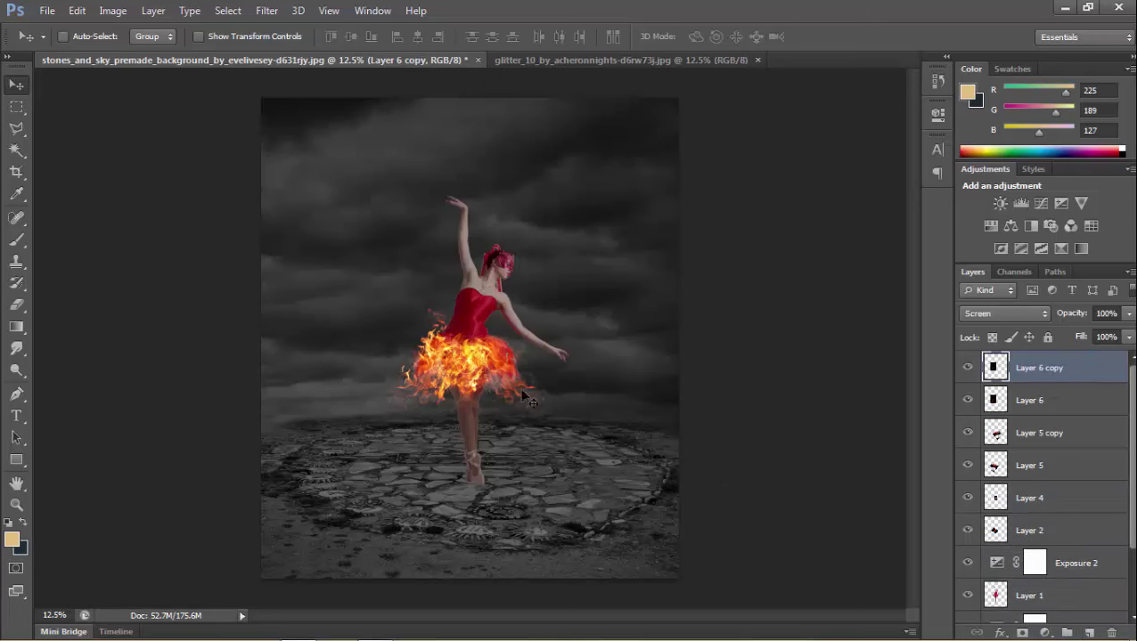
left_click_drag(458, 376, 539, 387)
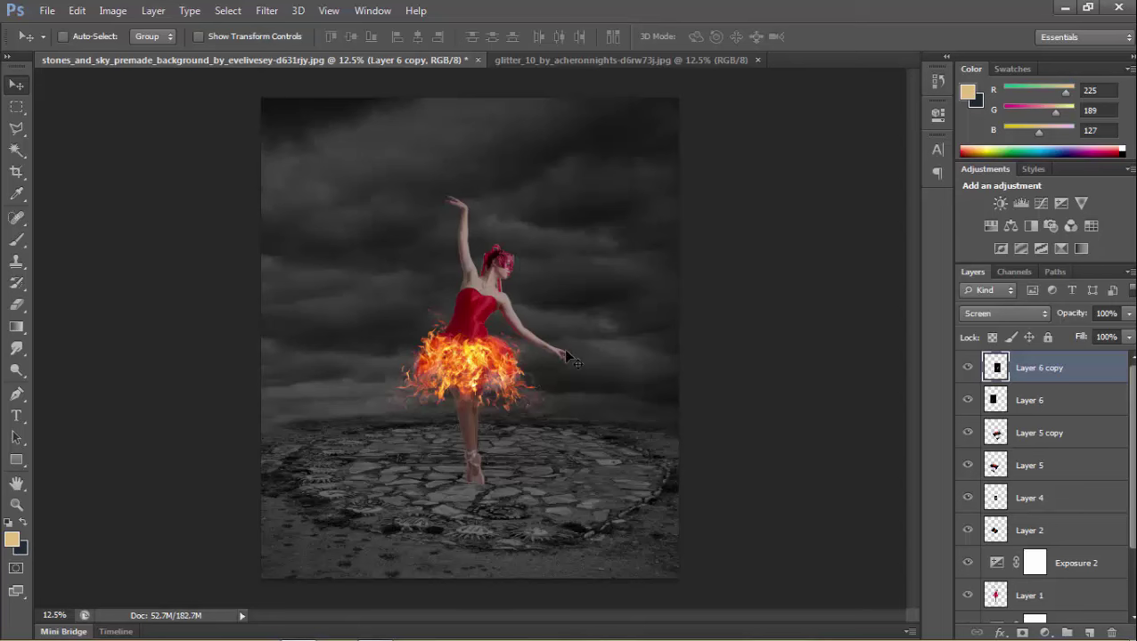
- Rotate the Layer 6 copy about -18.5° and narrow it to 96.58% over the tutu
key("ctrl+t")
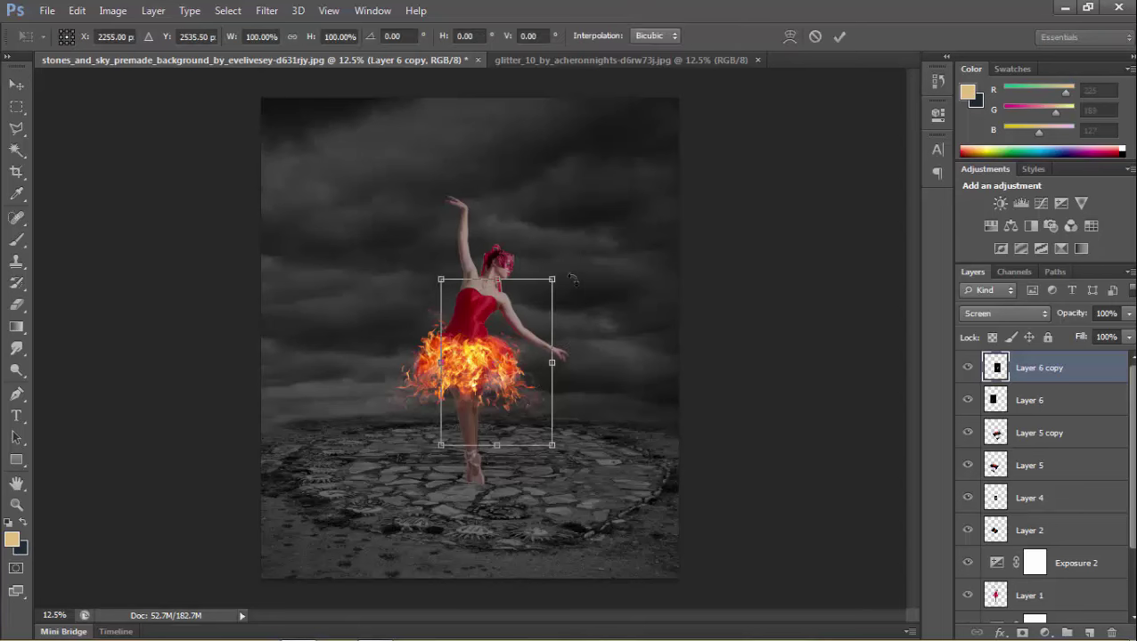
left_click_drag(572, 278, 541, 259)
left_click_drag(552, 344, 550, 330)
left_click_drag(532, 381, 528, 371)
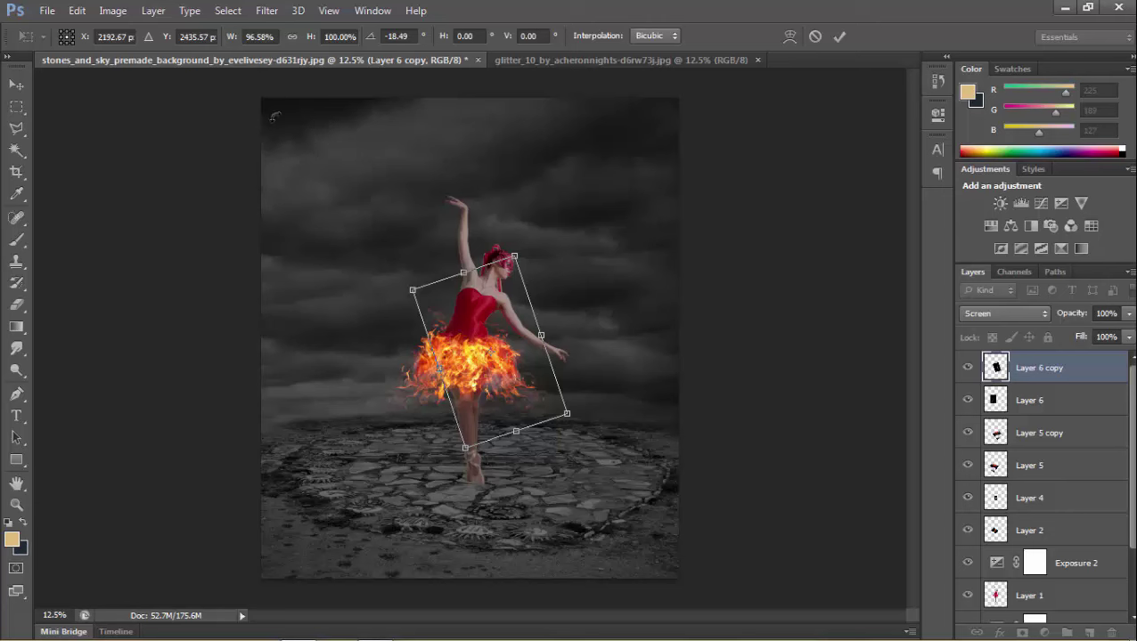
left_click(839, 36)
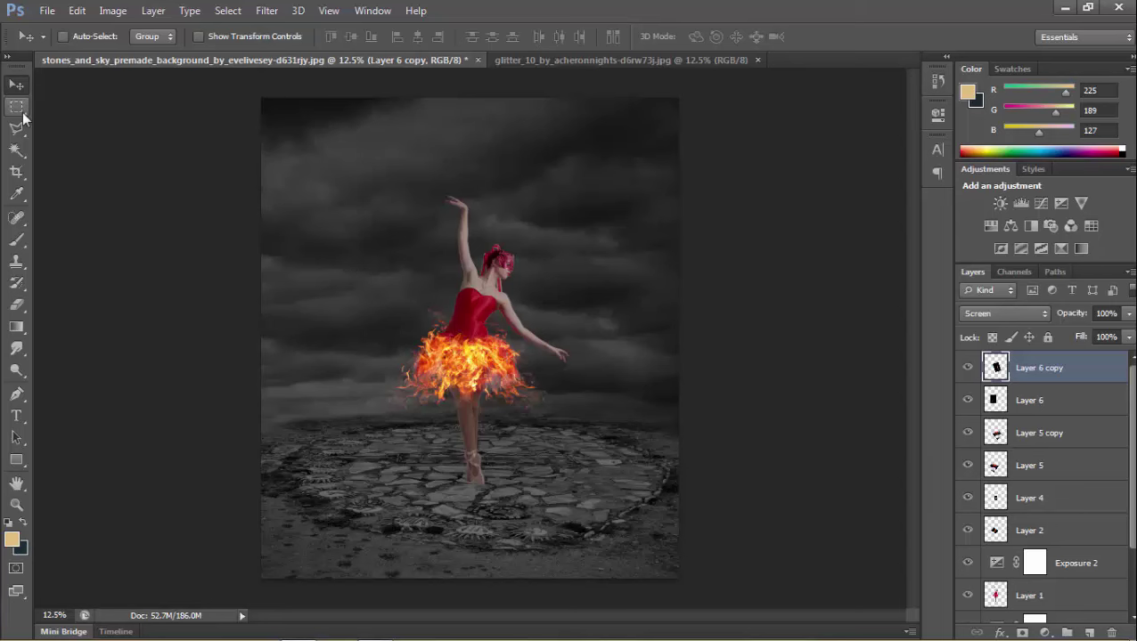
left_click(82, 11)
left_click(82, 11)
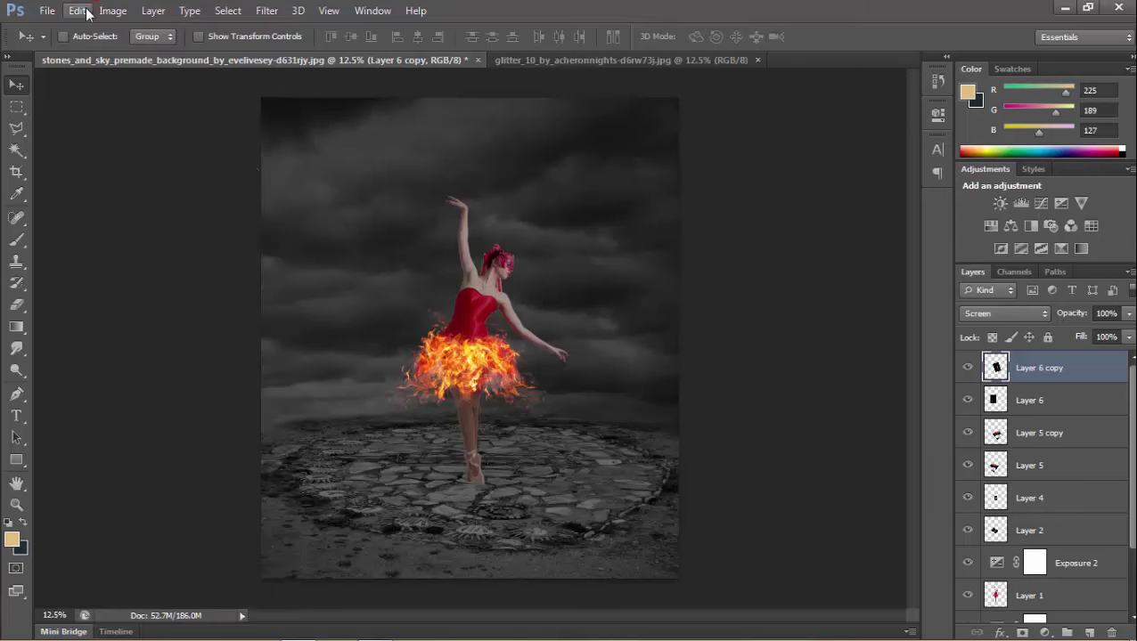
left_click(16, 304)
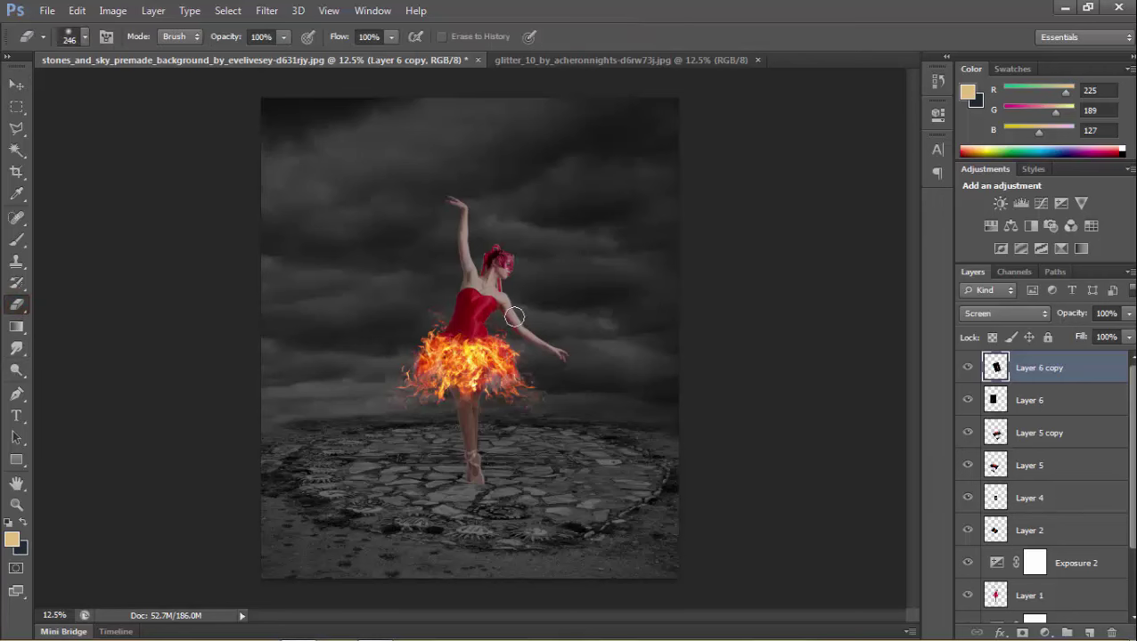
left_click(16, 83)
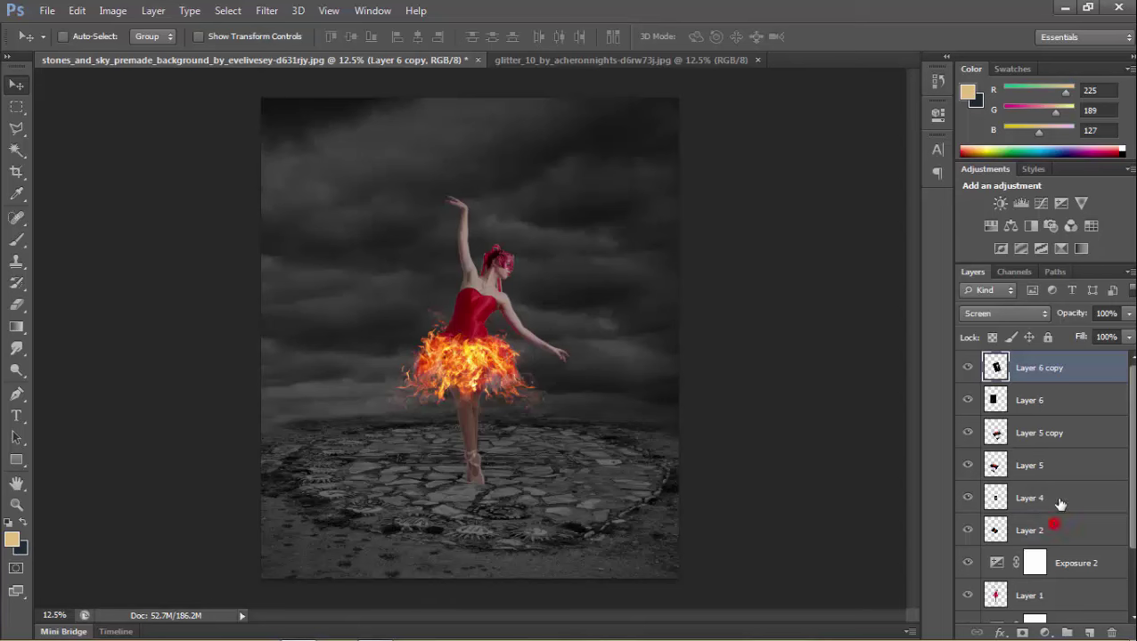
left_click(1054, 530)
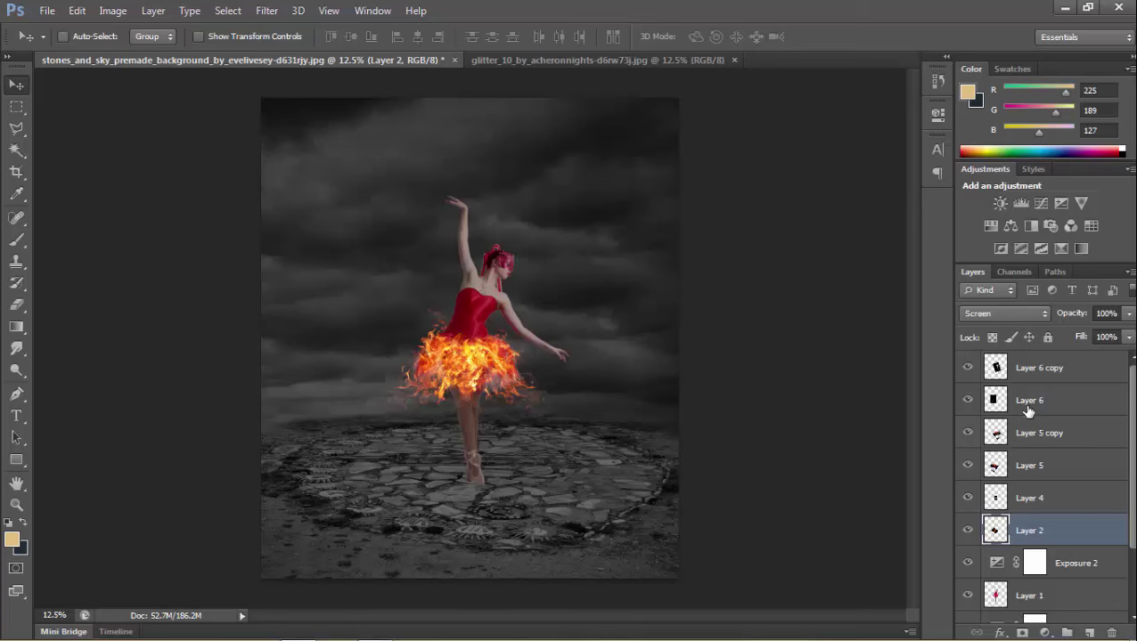
left_click(1027, 400)
left_click(1018, 466)
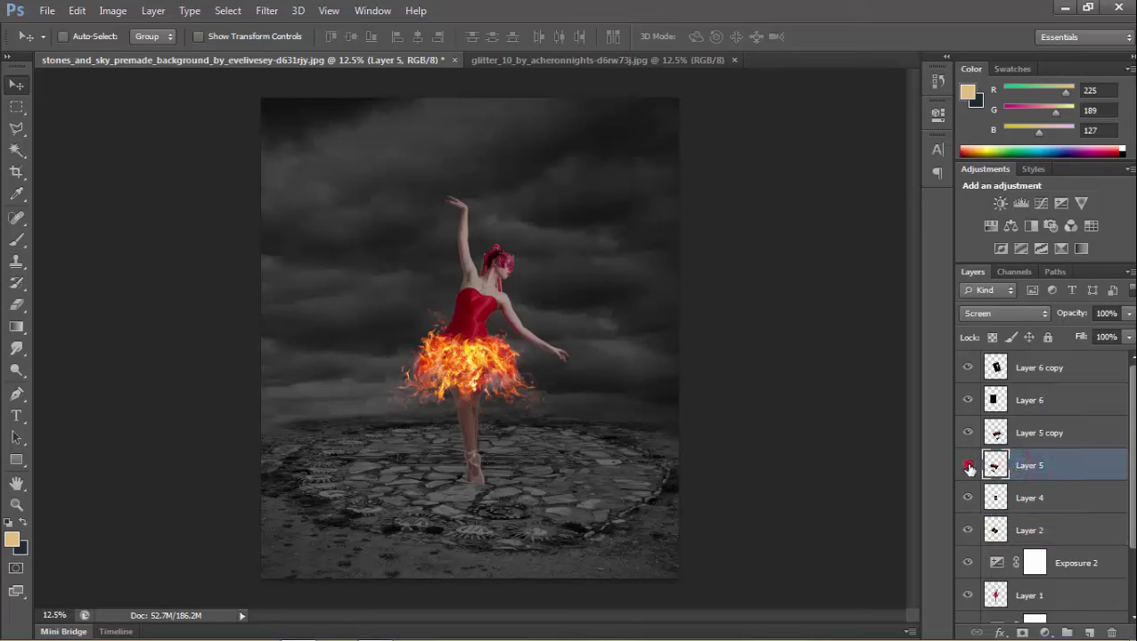
left_click(968, 466)
left_click(968, 467)
left_click(969, 500)
left_click(968, 500)
key("ctrl+t")
mouse_move(538, 497)
left_mouse_down()
mouse_move(548, 511)
mouse_move(521, 484)
left_mouse_up()
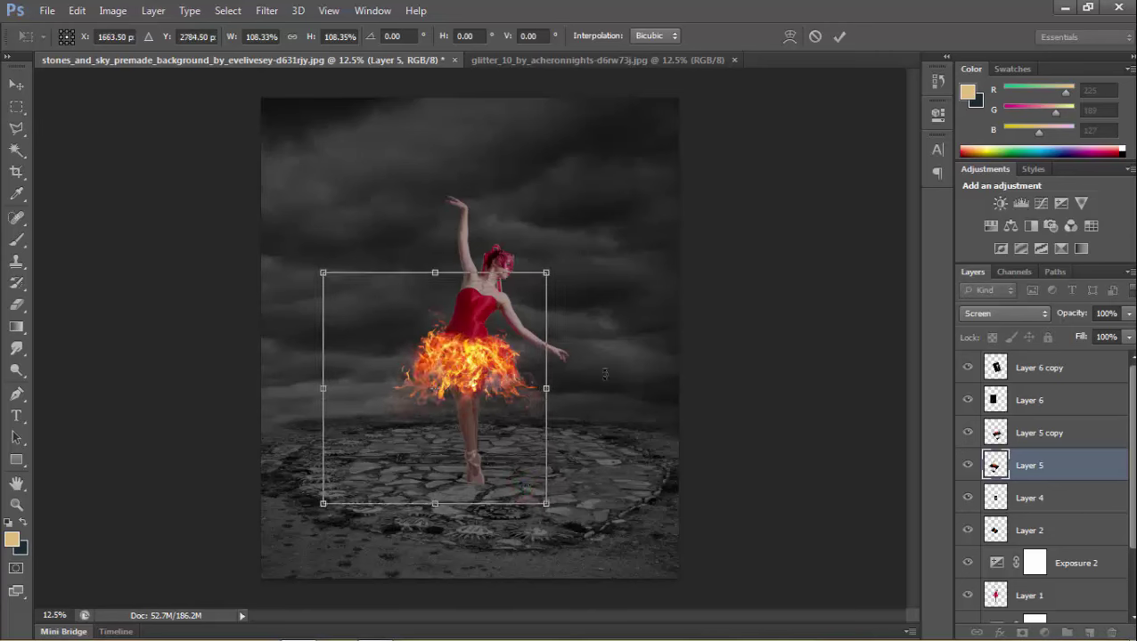
left_click(813, 34)
- Enlarge Layer 4's central flame to about 129% and nudge it slightly lower on the skirt
left_click(1025, 498)
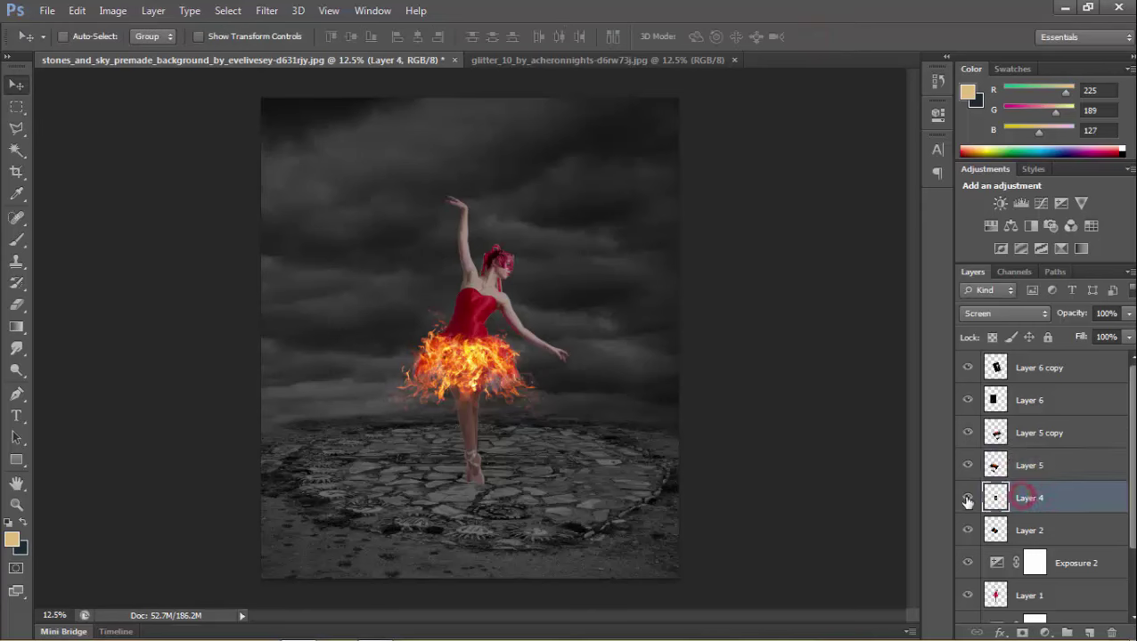
left_click(967, 499)
left_click(967, 499)
key("ctrl+t")
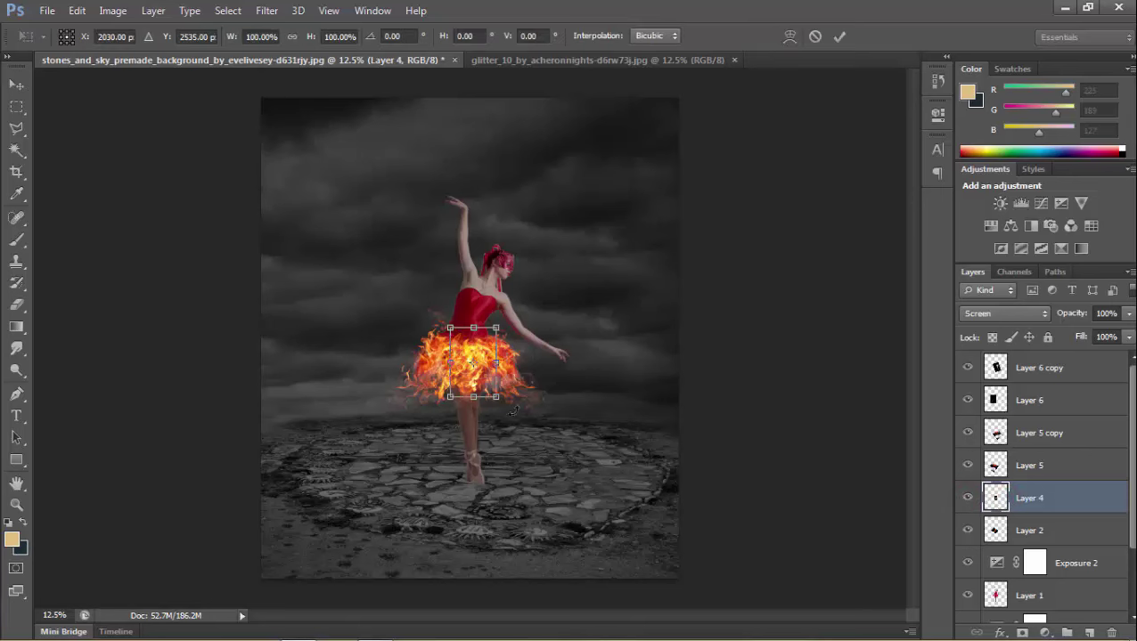
left_click_drag(504, 402, 518, 403)
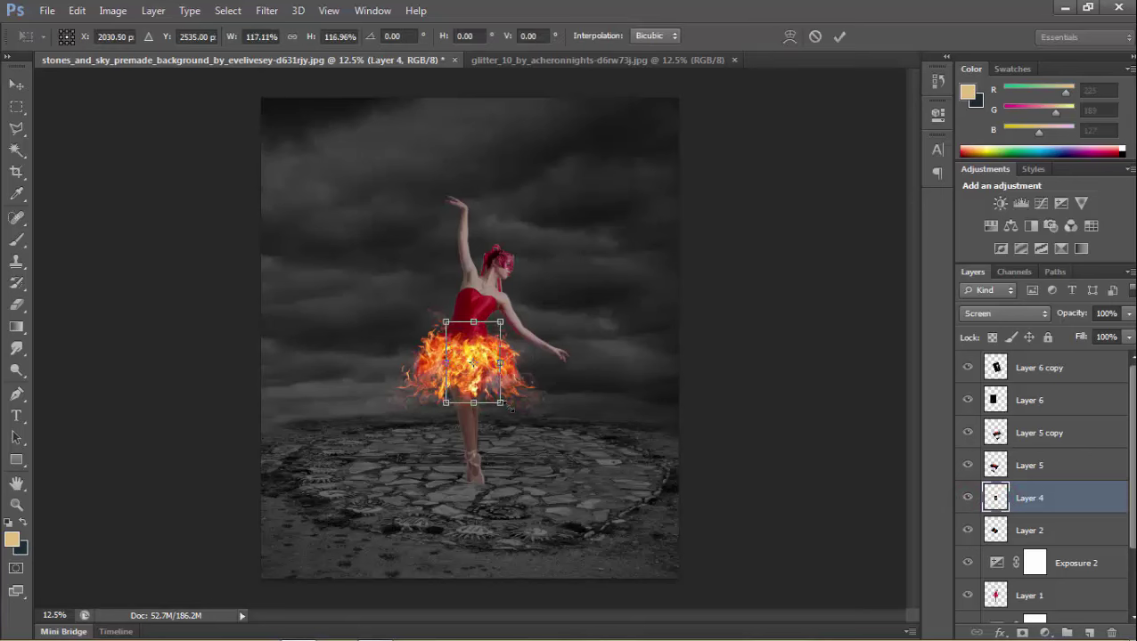
key("Down")
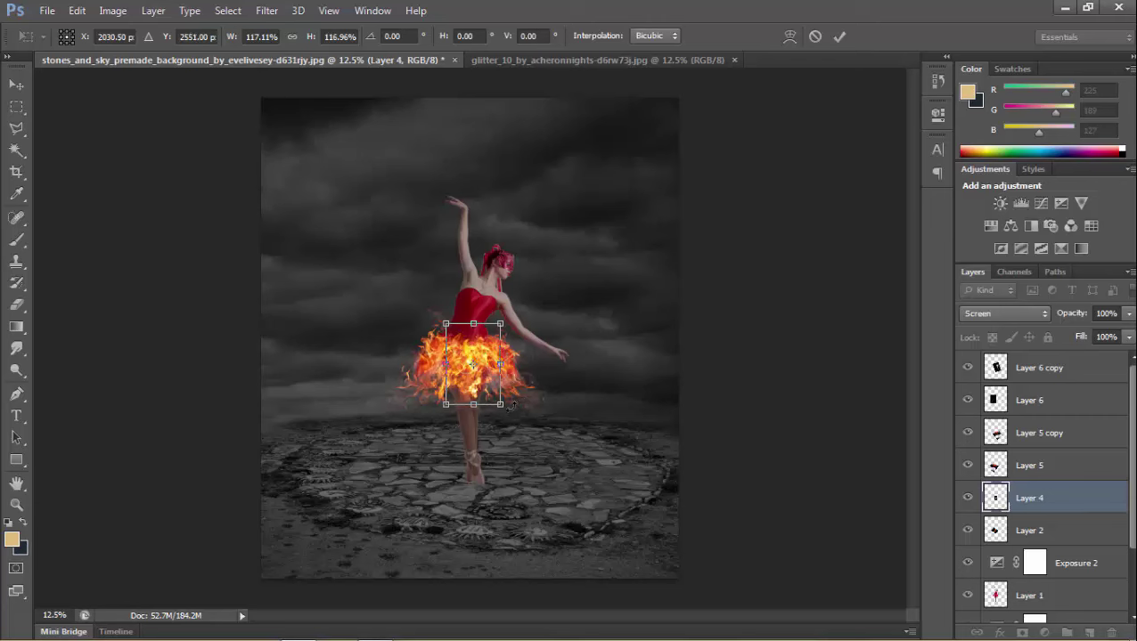
left_click_drag(506, 408, 510, 411)
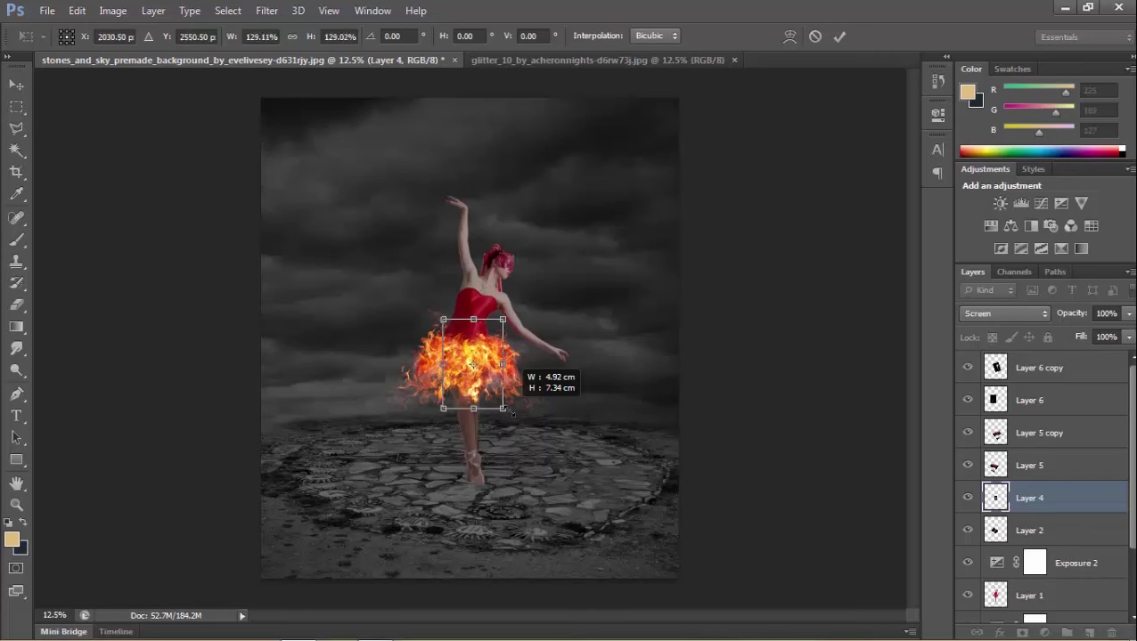
left_click(839, 36)
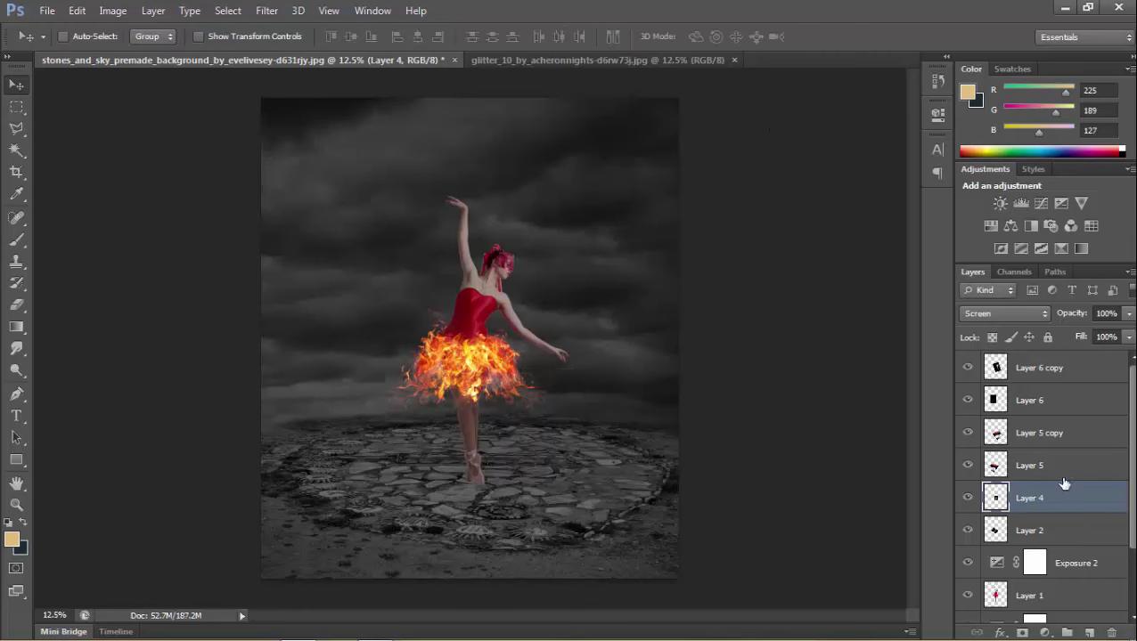
- Merge all flame layers from Layer 6 copy through Layer 2 into one layer
left_click(1043, 368)
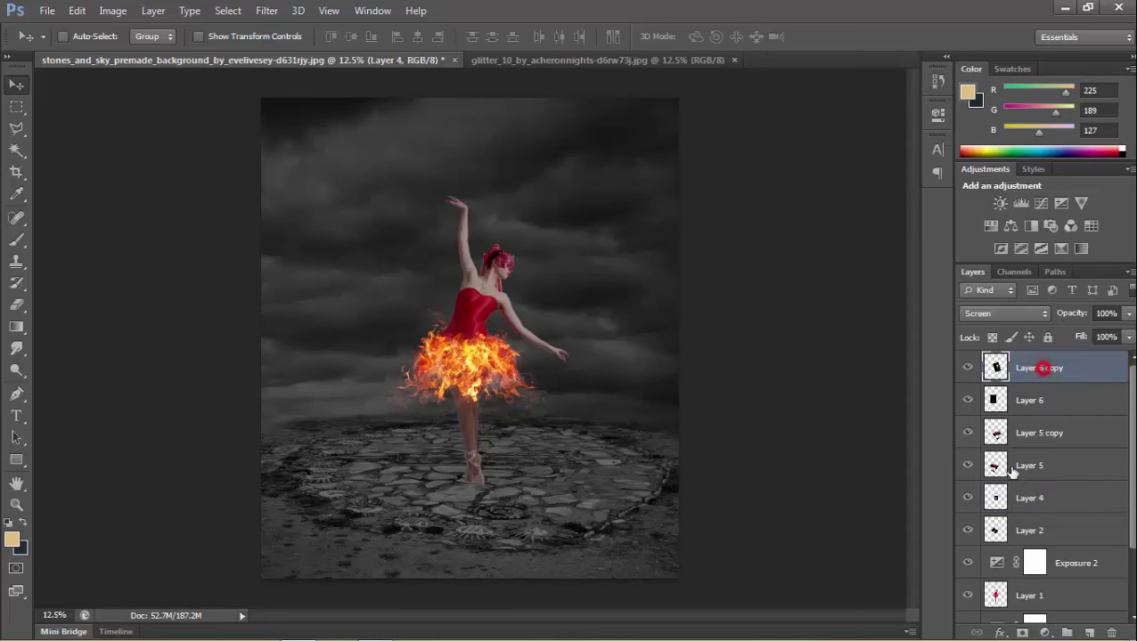
left_click(1014, 527, "shift")
right_click(1017, 526)
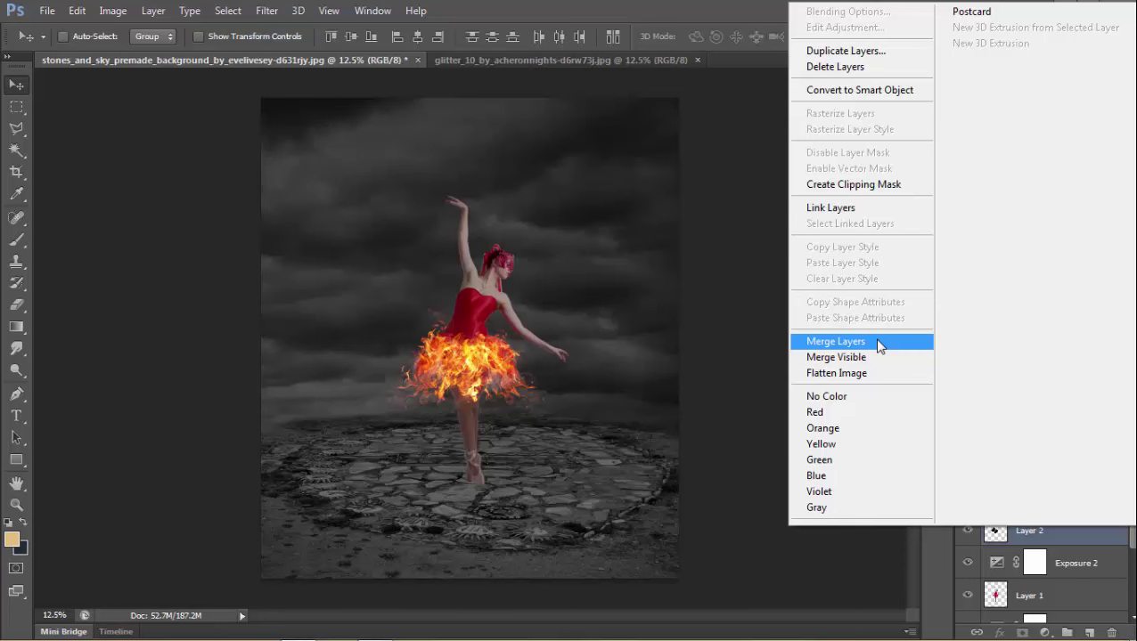
left_click(835, 342)
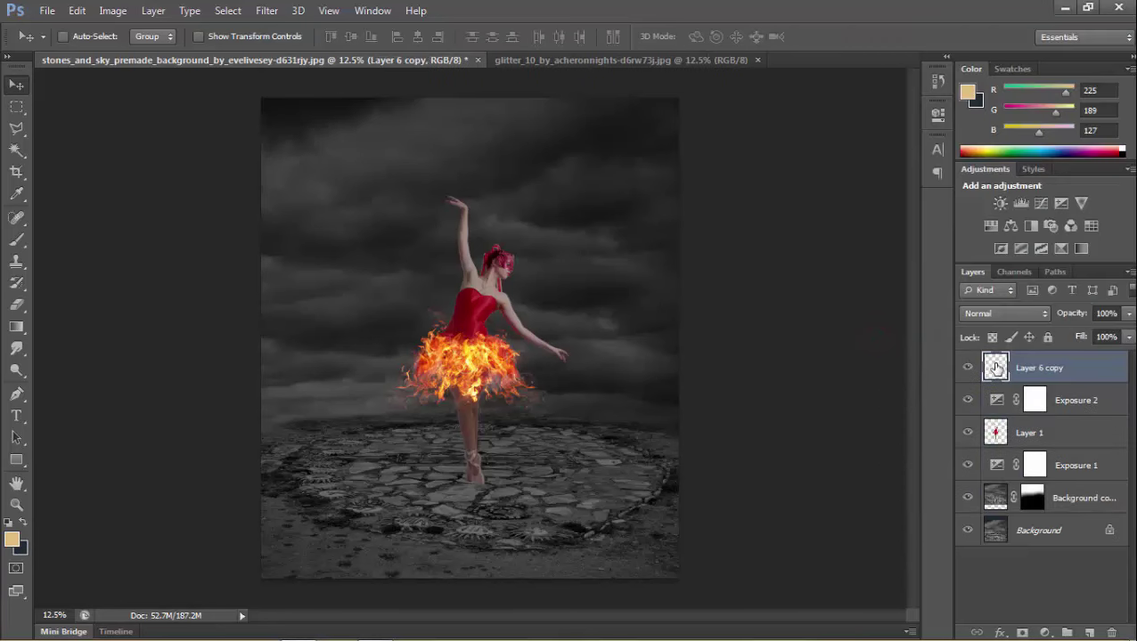
- Set the merged flame layer's blend mode to Screen
left_click(1044, 633)
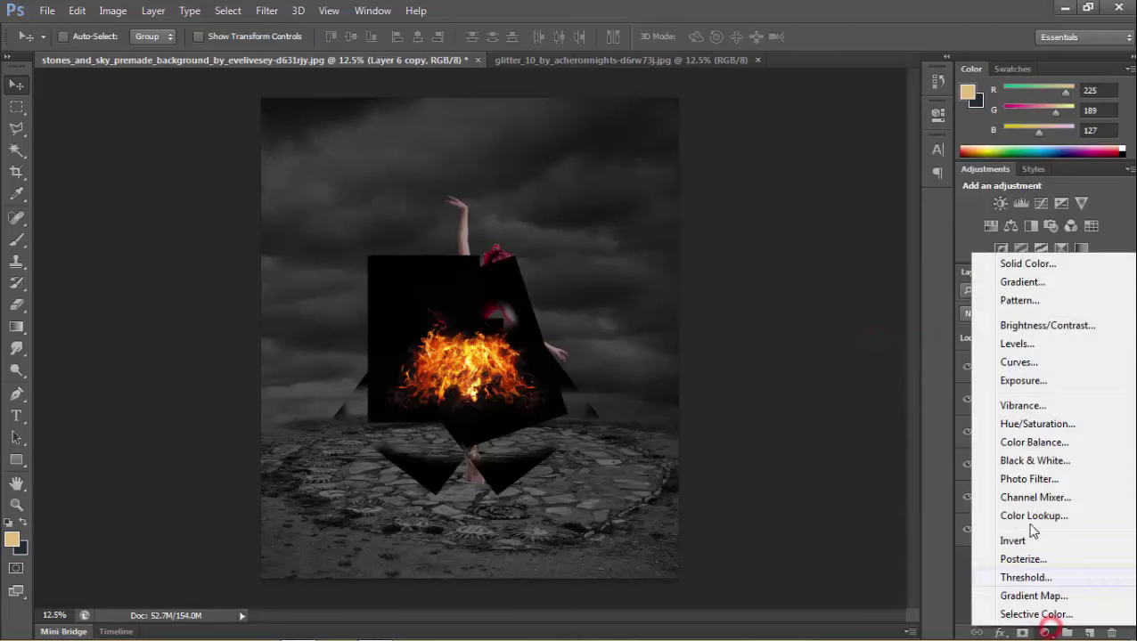
left_click(942, 365)
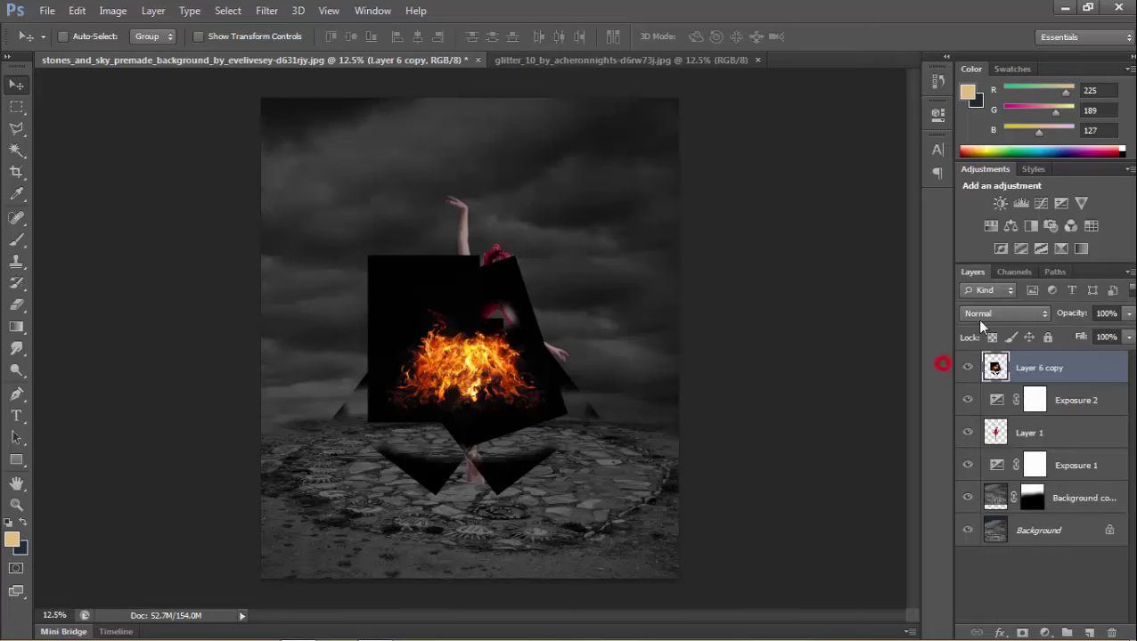
left_click(980, 317)
left_click(972, 141)
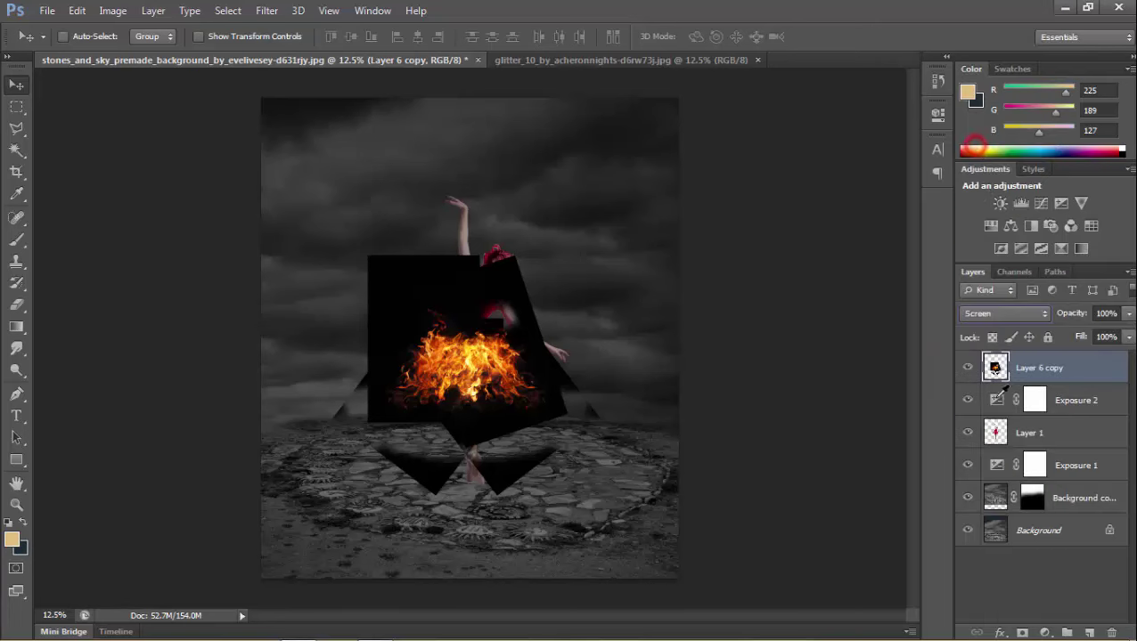
left_click(1043, 631)
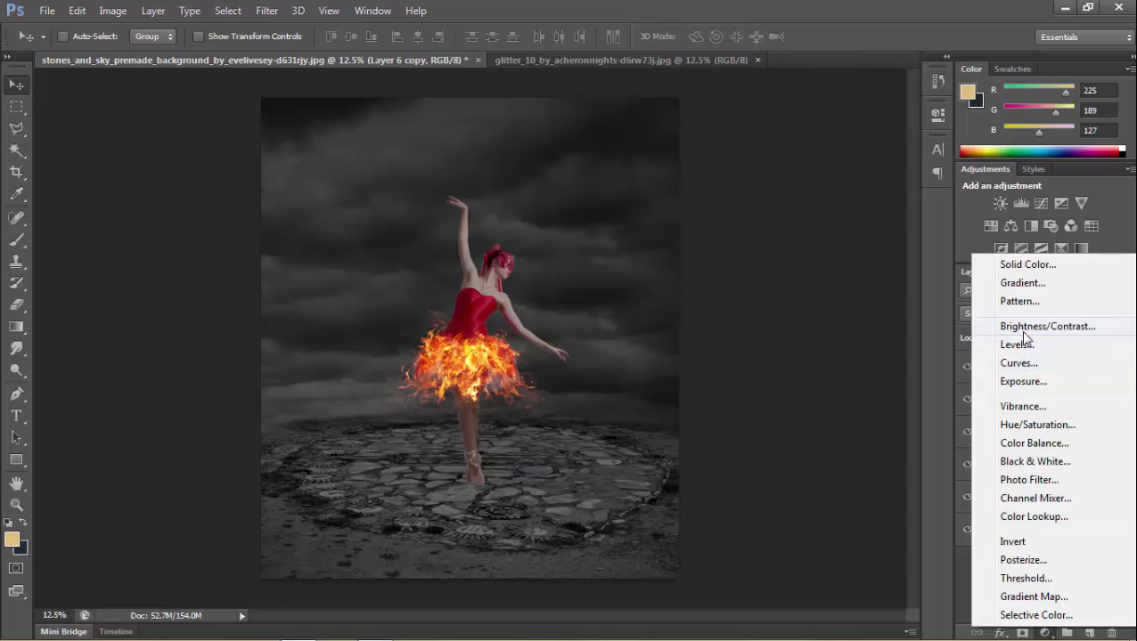
- Add a Color Balance clipped to the flame layer with midtones Red +80 and Magenta -8
left_click(1020, 442)
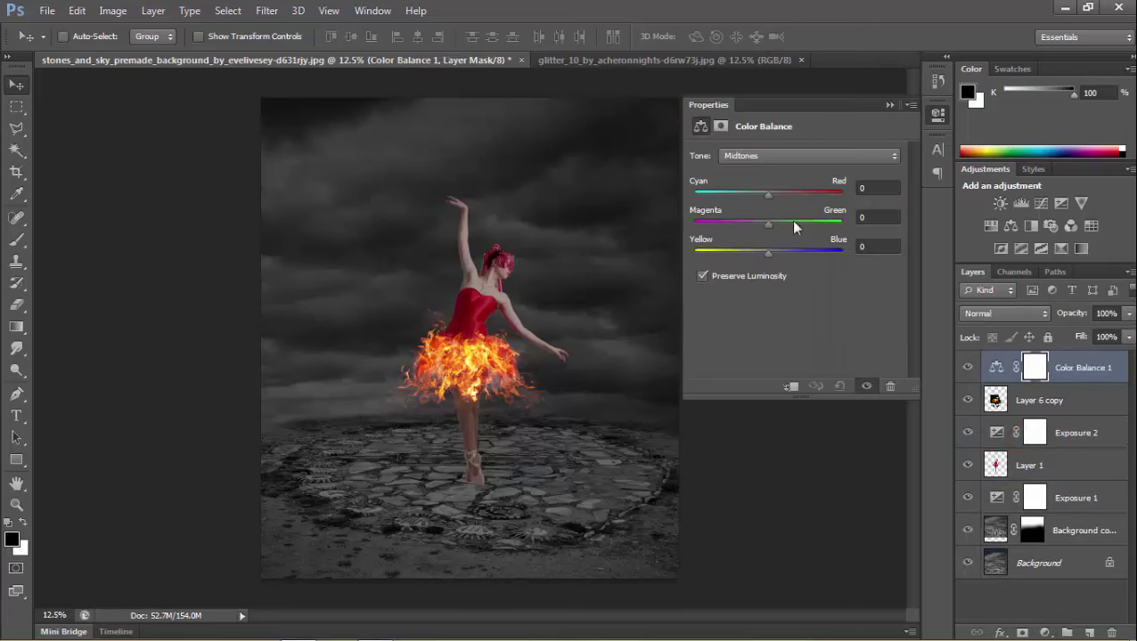
left_click_drag(767, 194, 789, 194)
left_click(789, 386)
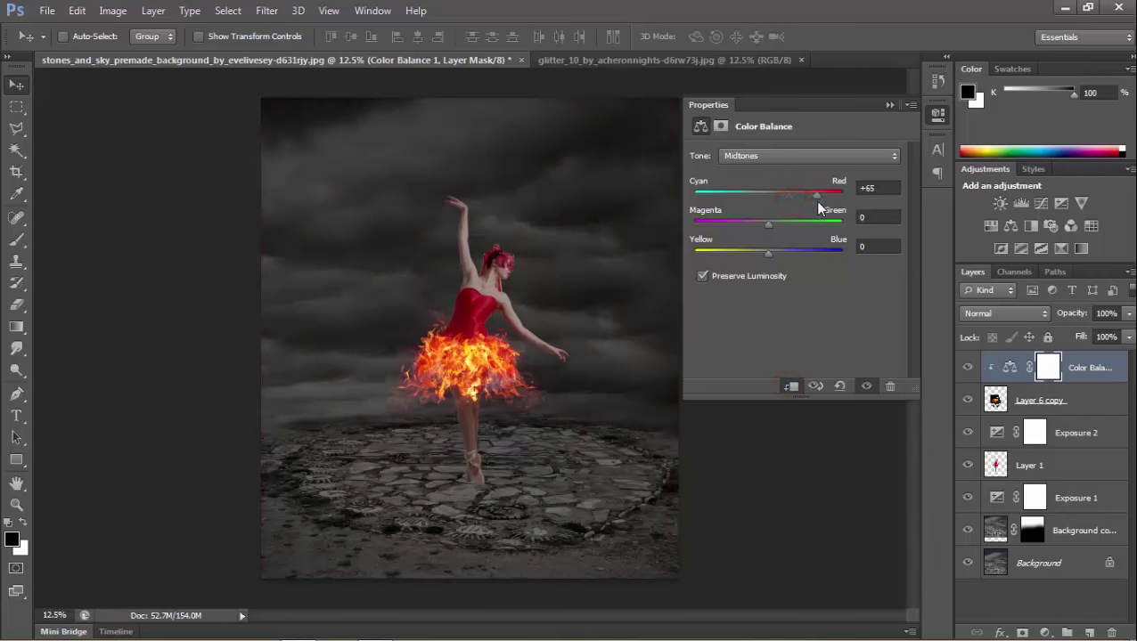
left_click_drag(818, 202, 827, 203)
mouse_move(768, 225)
left_mouse_down()
mouse_move(784, 220)
mouse_move(770, 225)
left_mouse_up()
left_click(888, 105)
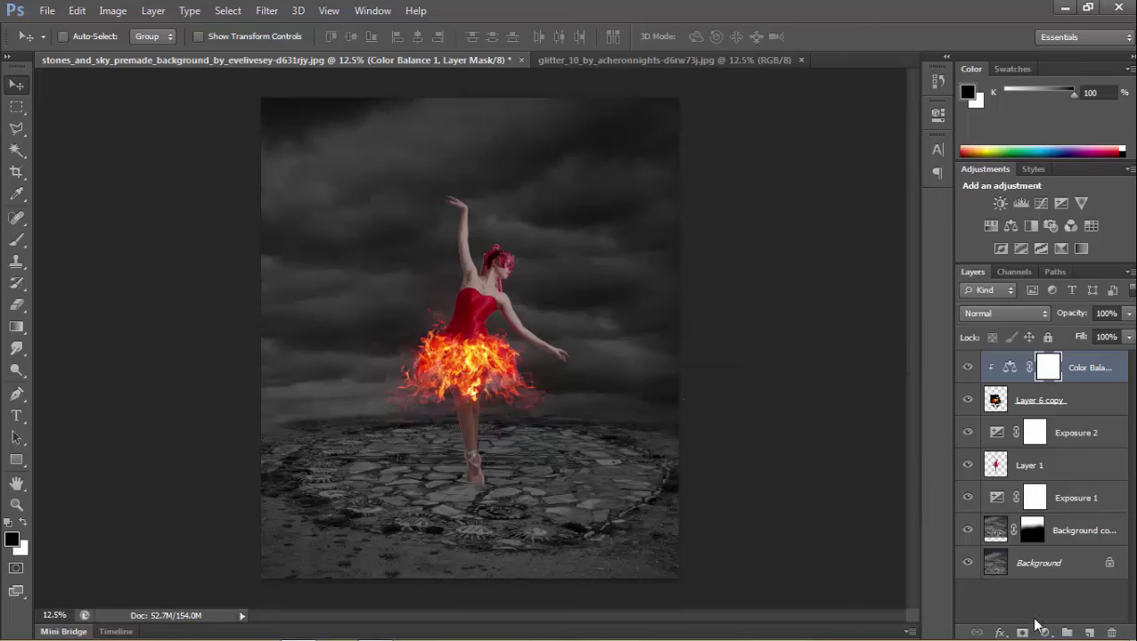
- Bring the red glitter image into the dancer scene as Layer 2 and release its clipping mask
left_click(629, 63)
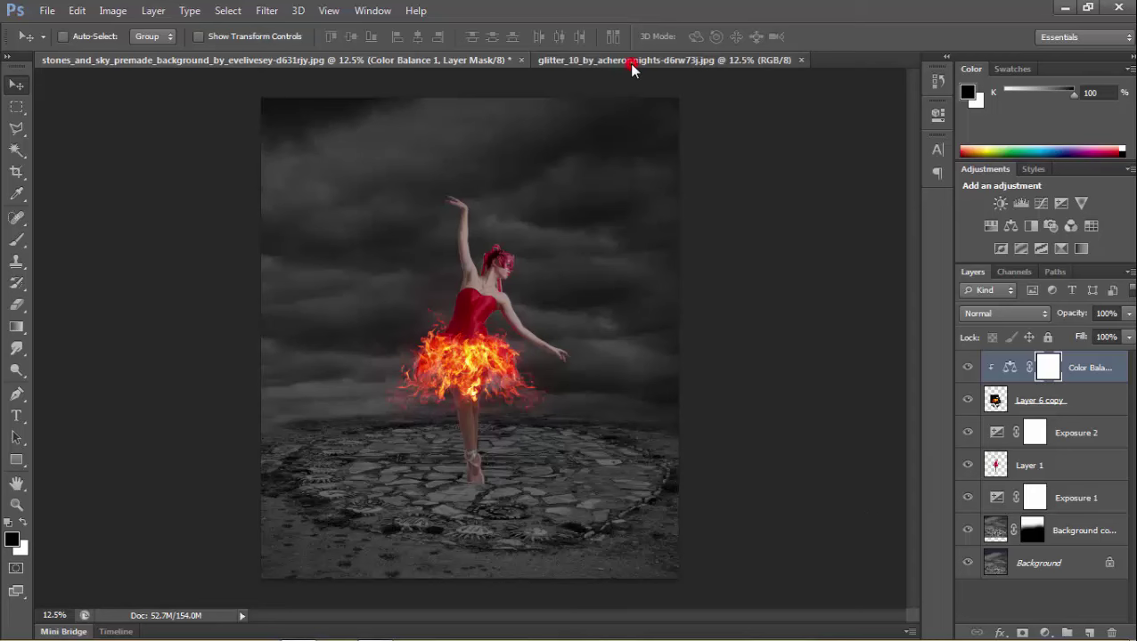
mouse_move(568, 153)
left_mouse_down()
mouse_move(493, 62)
mouse_move(509, 121)
left_mouse_up()
left_click_drag(497, 317, 498, 318)
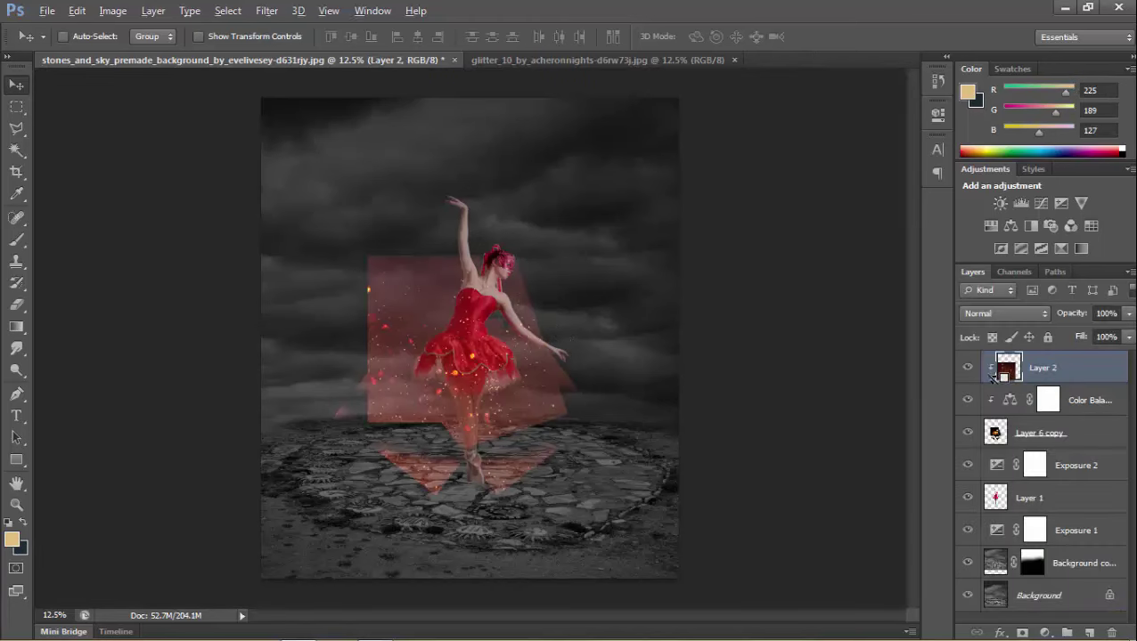
left_click(994, 384, "alt")
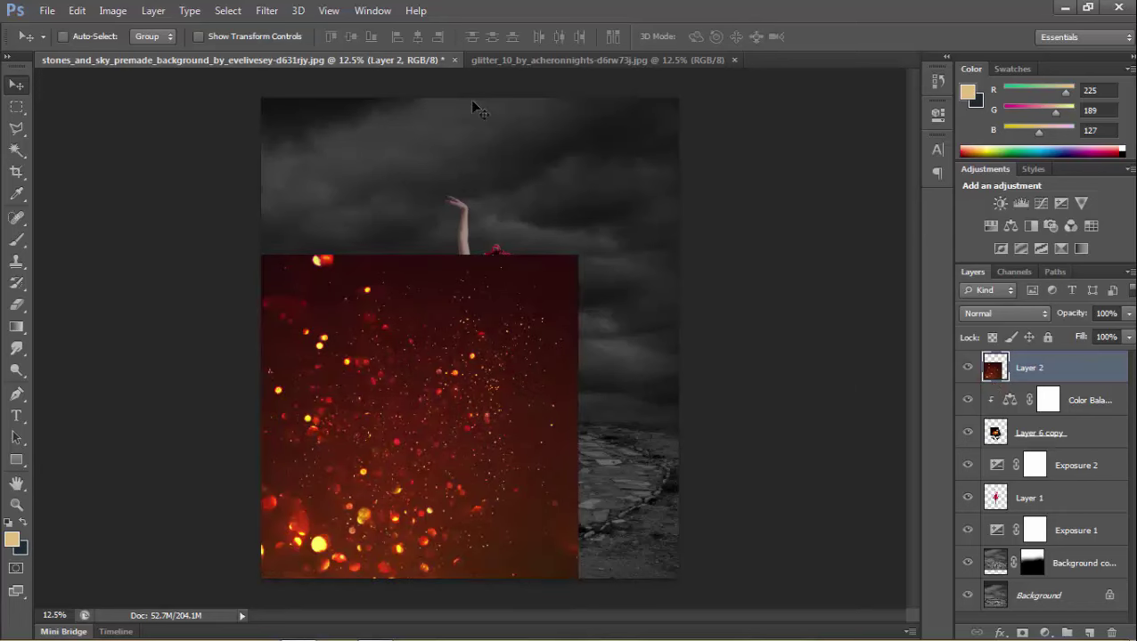
left_click(1024, 314)
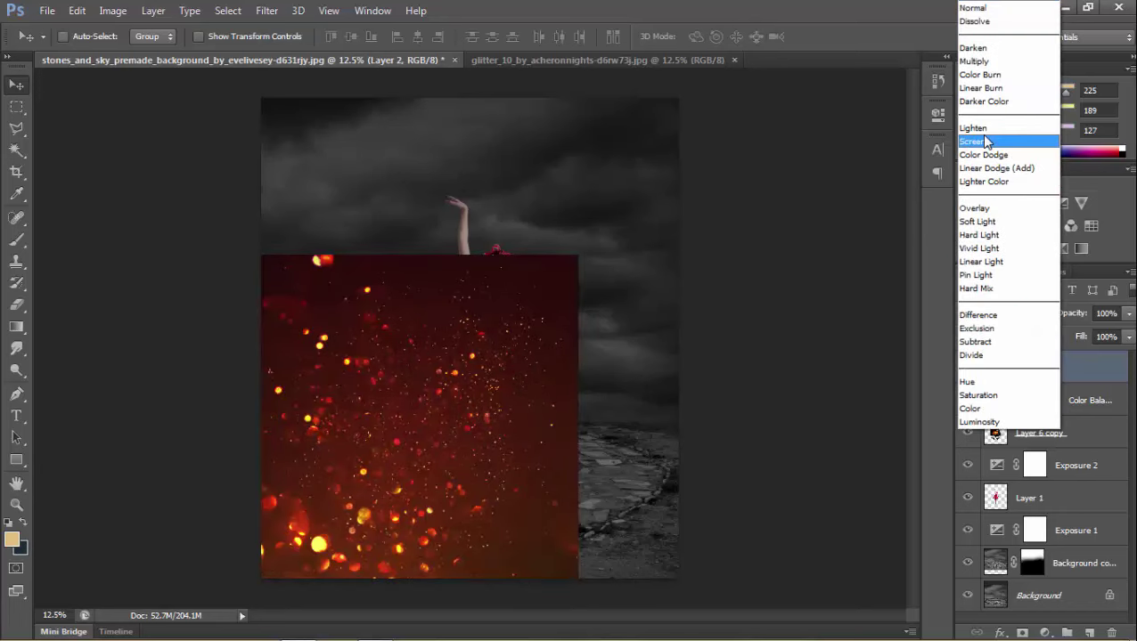
- Blend the glitter layer in Lighter Color and scale it down slightly with Free Transform
left_click(983, 140)
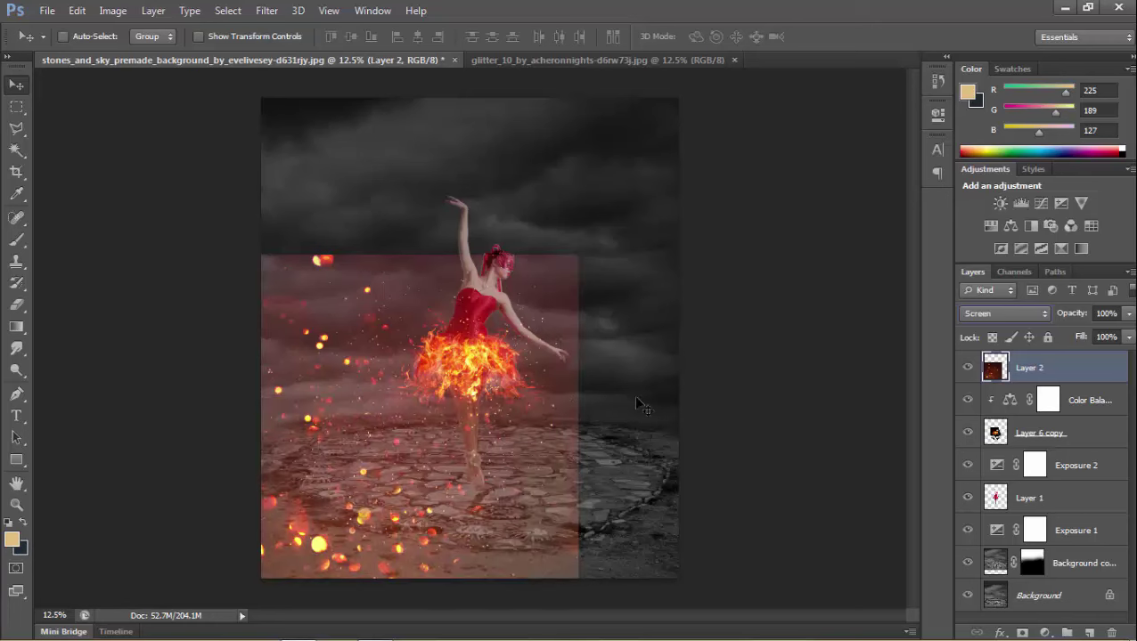
left_click_drag(539, 383, 603, 385)
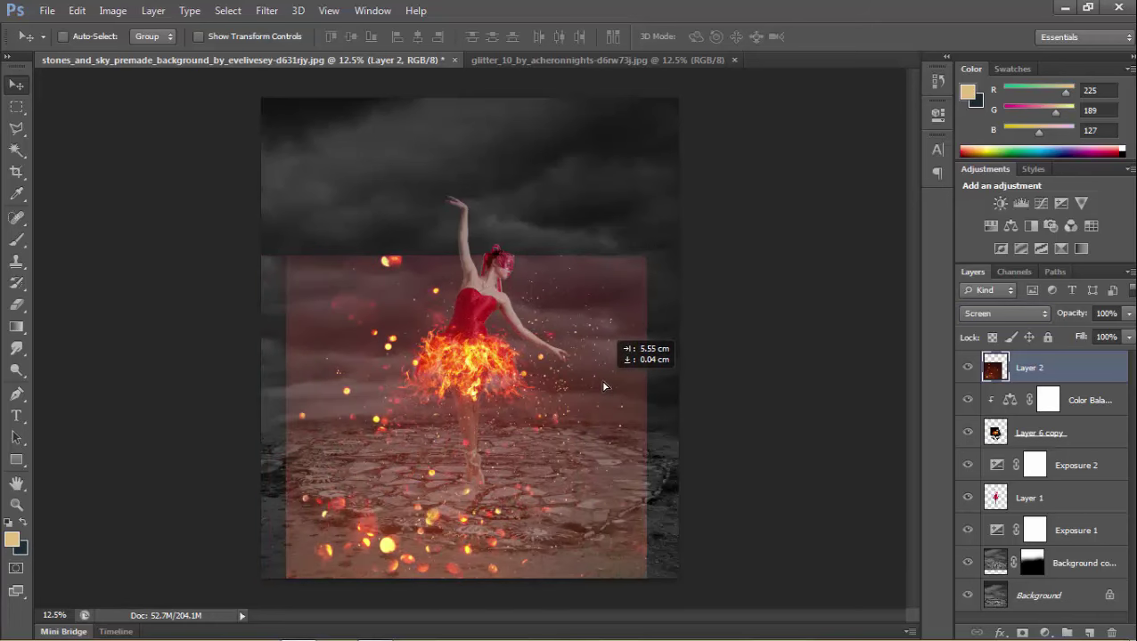
left_click(1011, 312)
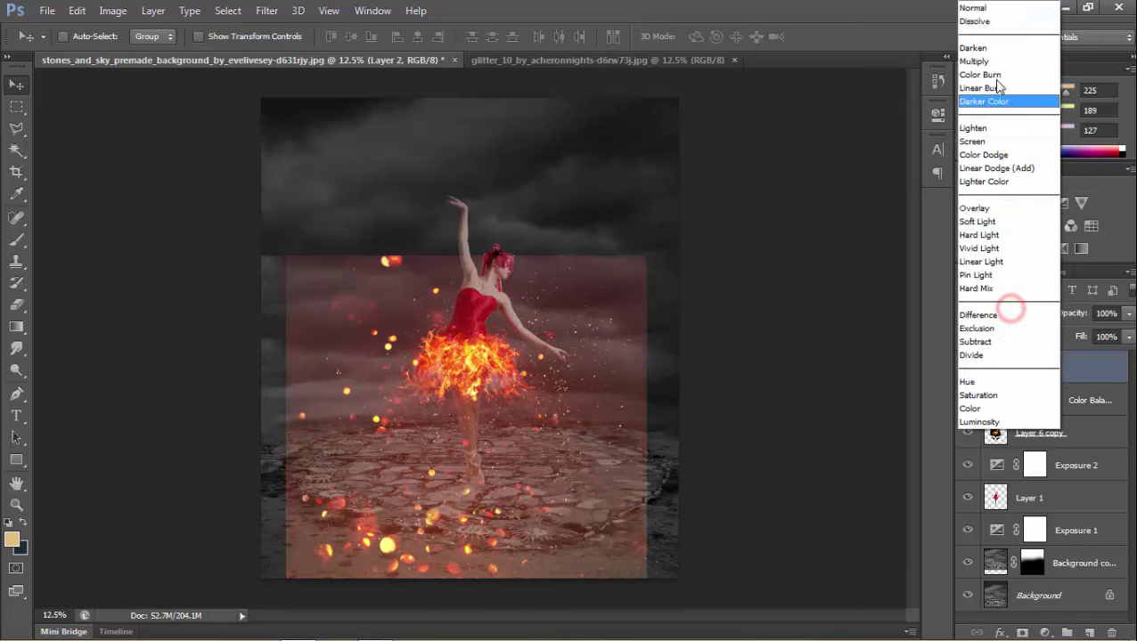
left_click(984, 181)
key("ctrl+t")
left_click_drag(583, 289, 547, 335)
left_click_drag(539, 392, 539, 402)
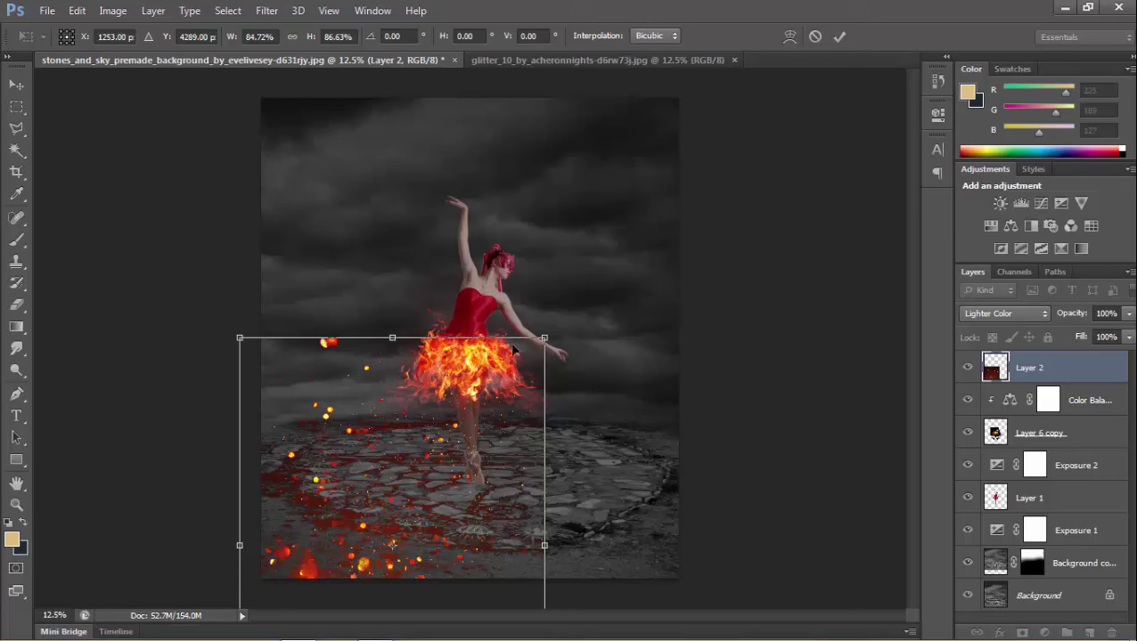
left_click(840, 37)
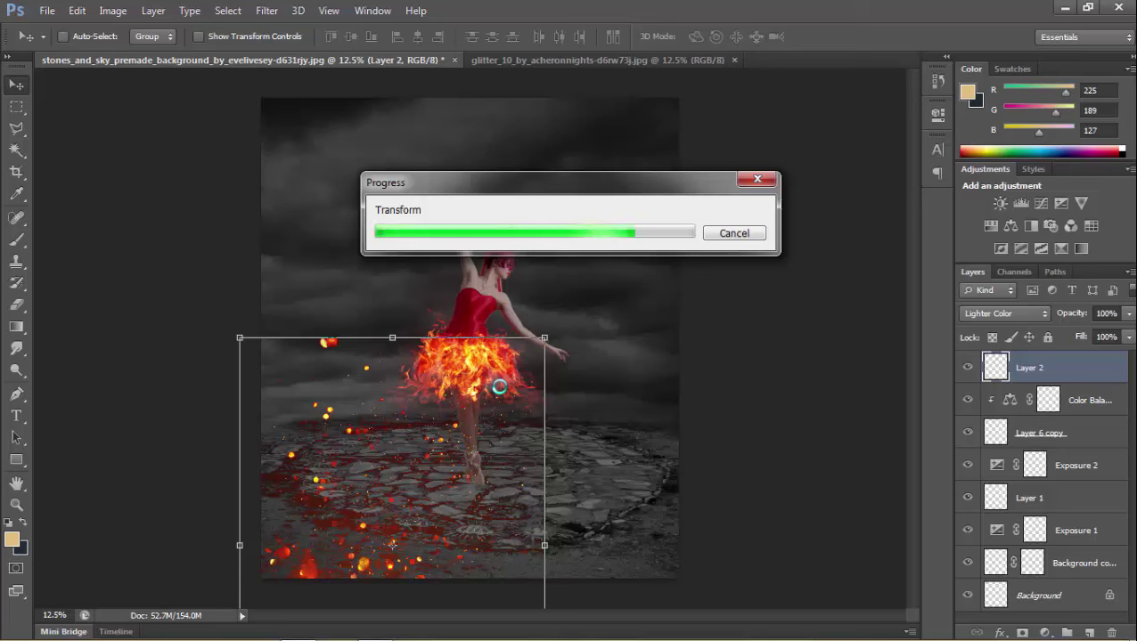
- Flip the glitter horizontally and shift it up and right around the dancer's feet
mouse_move(499, 387)
left_mouse_down()
mouse_move(517, 324)
mouse_move(436, 350)
mouse_move(455, 331)
left_mouse_up()
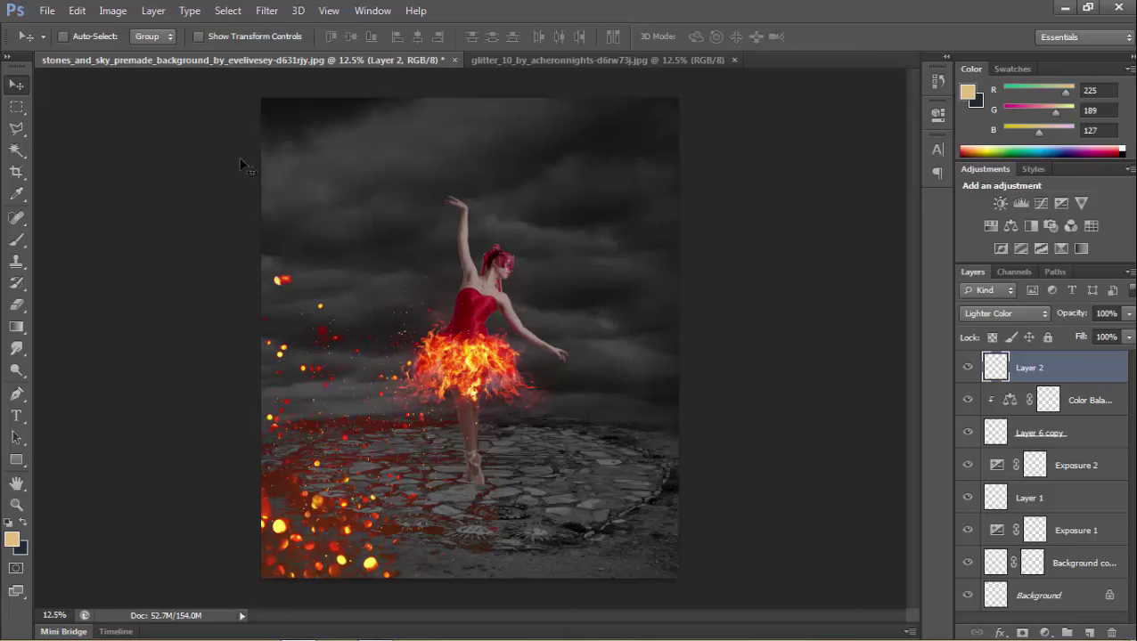
left_click(78, 13)
mouse_move(102, 337)
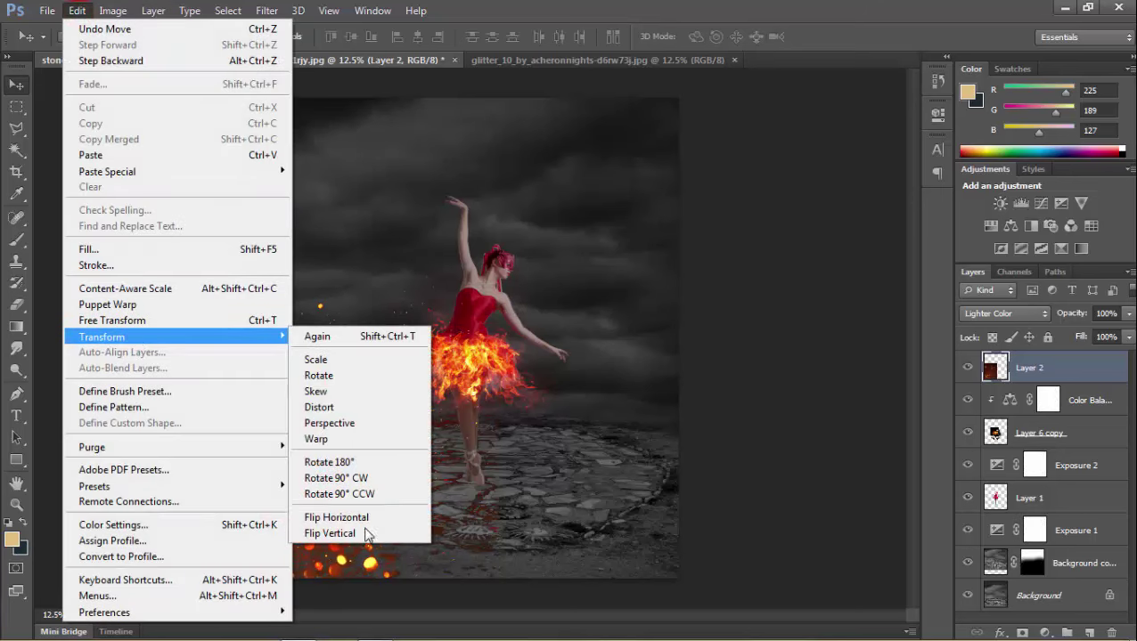
left_click(361, 518)
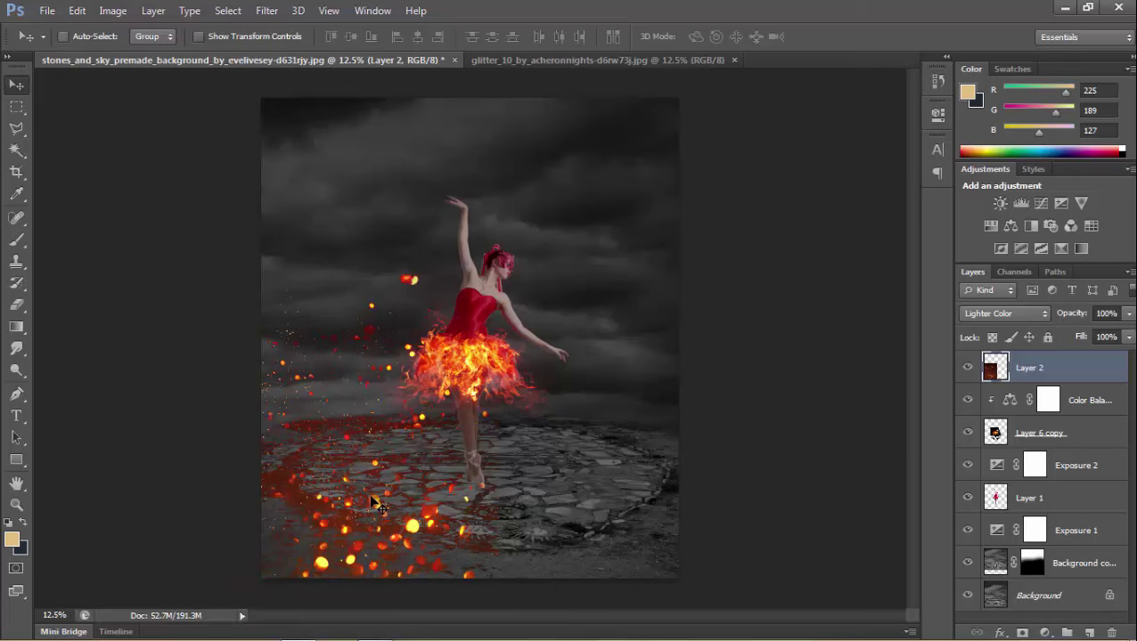
mouse_move(356, 509)
left_mouse_down()
mouse_move(512, 484)
mouse_move(507, 499)
left_mouse_up()
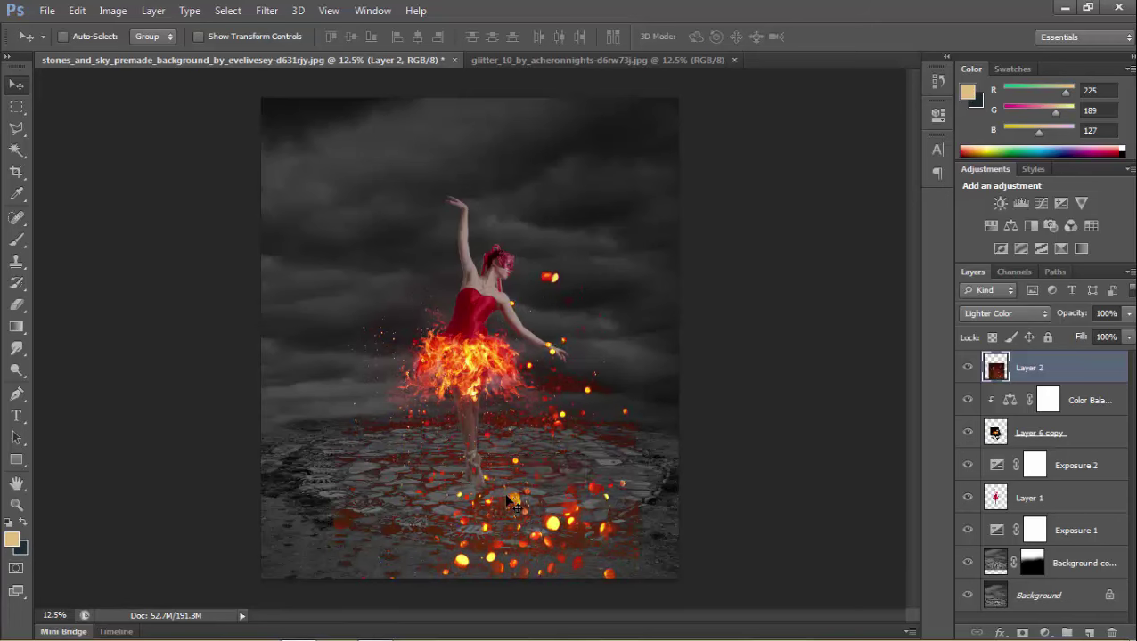
- Erase stray glitter sparks on the ground and near the hand with an 89 px eraser, then nudge the layer
left_click(16, 305)
right_click(485, 456)
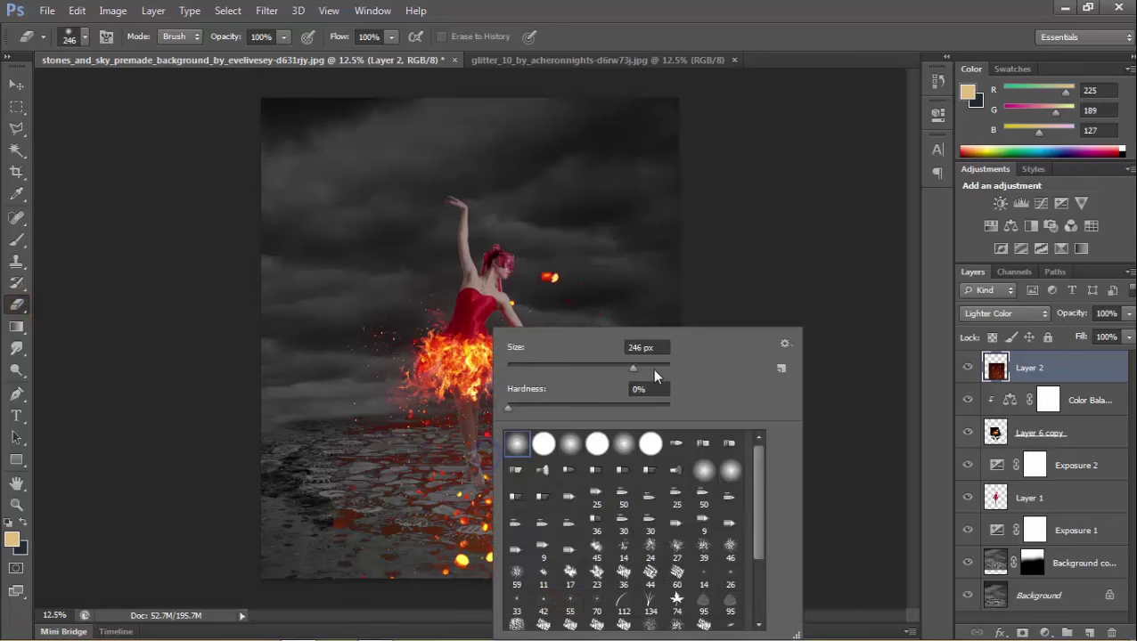
left_click(580, 369)
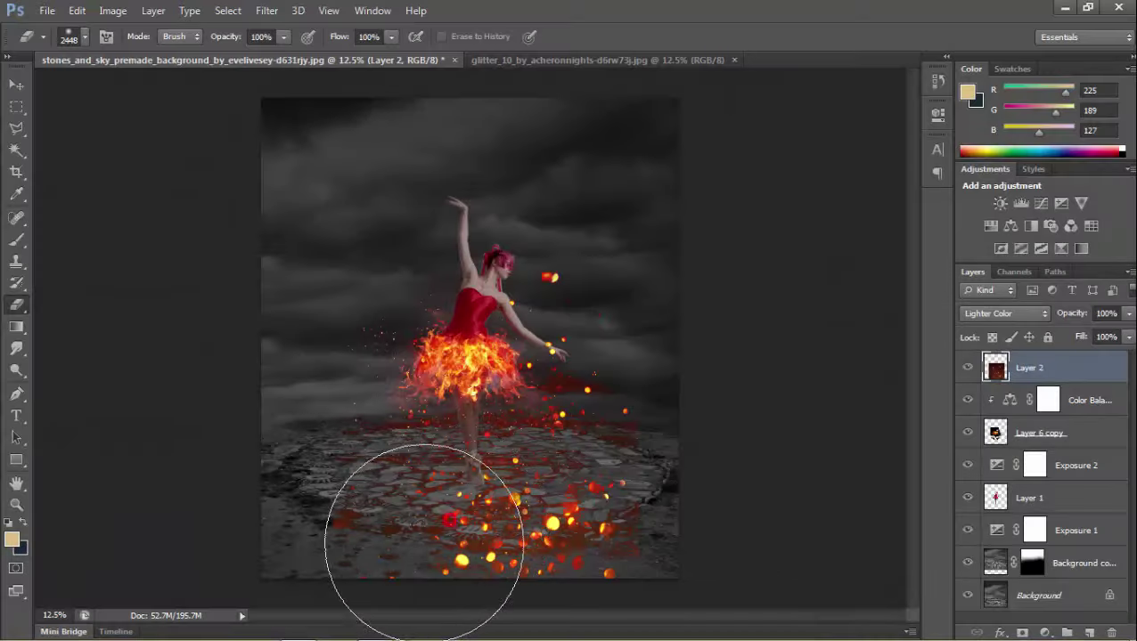
left_click_drag(542, 542, 571, 342)
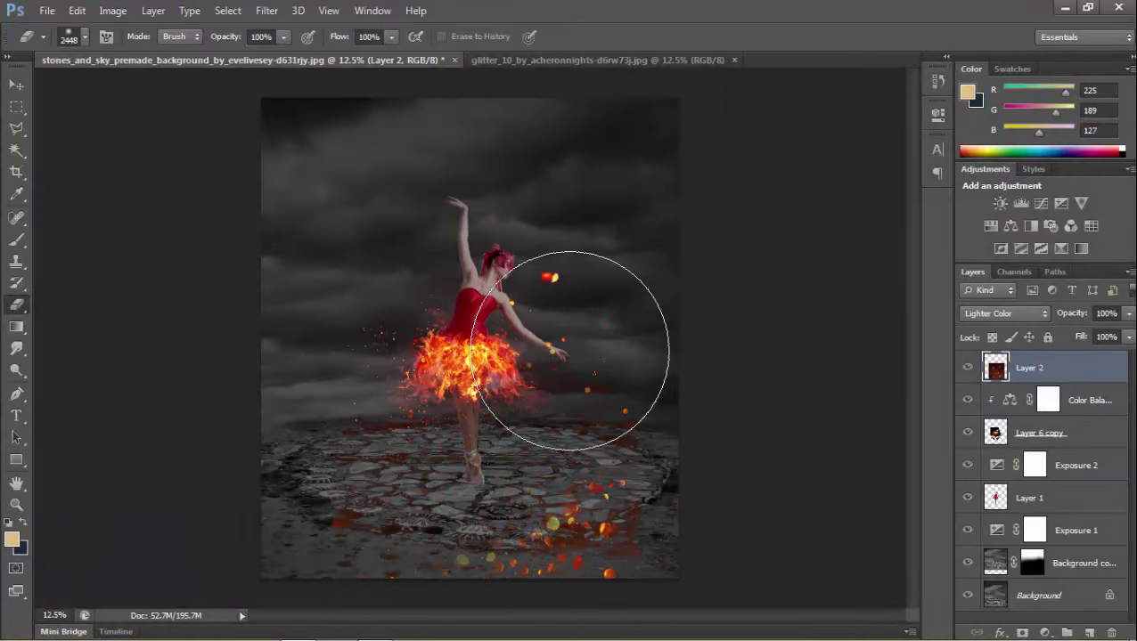
mouse_move(570, 530)
left_mouse_down()
mouse_move(577, 257)
mouse_move(609, 331)
left_mouse_up()
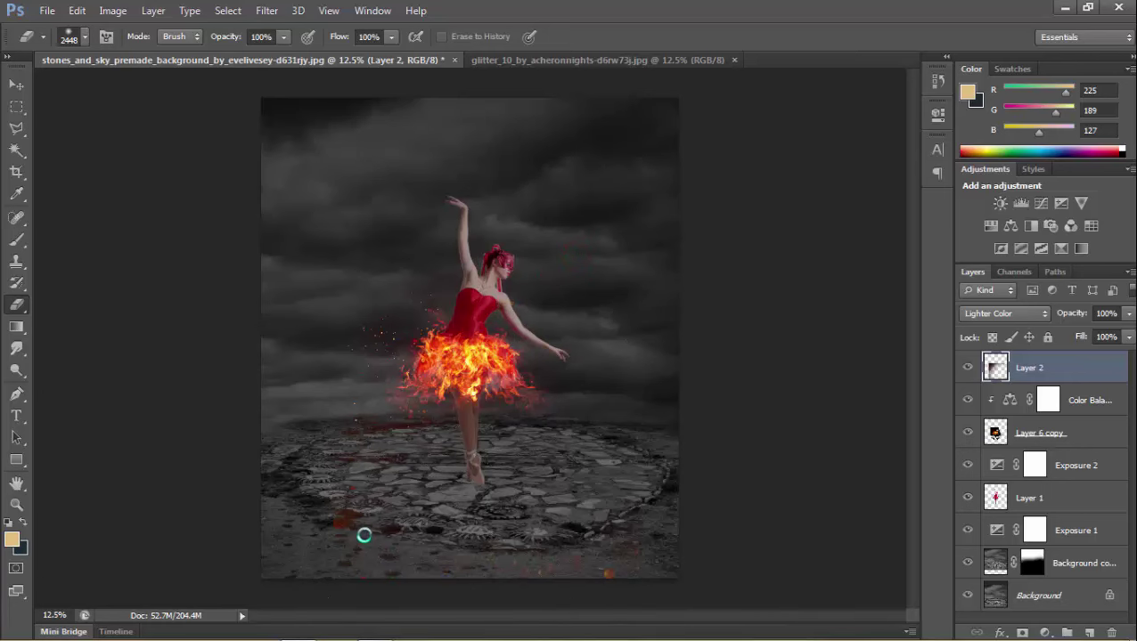
left_click(357, 500)
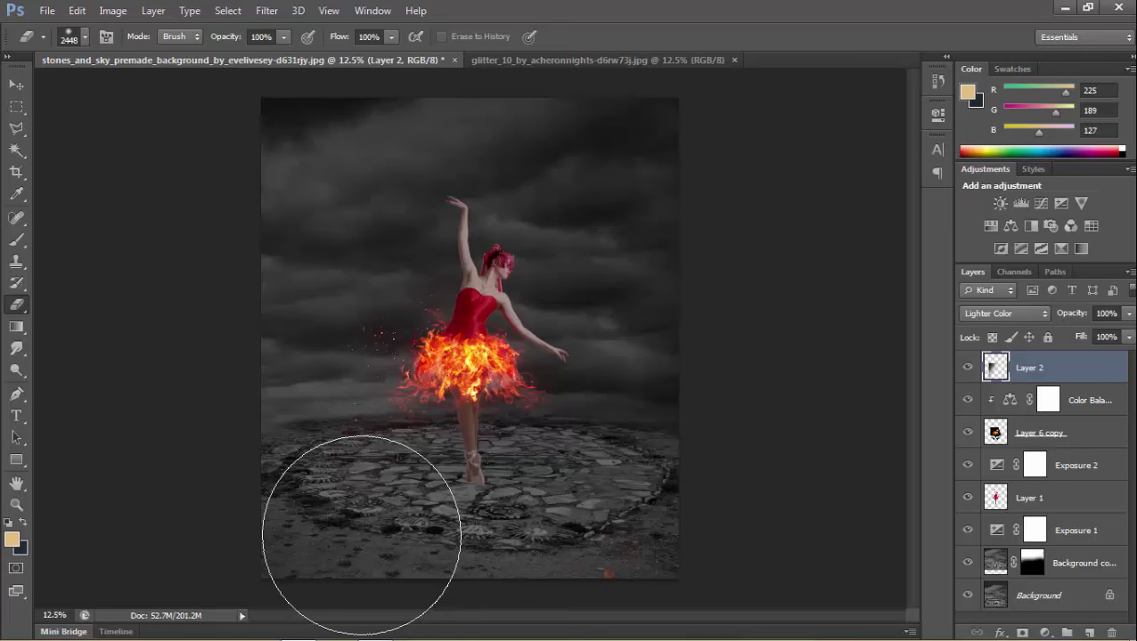
left_click(645, 556)
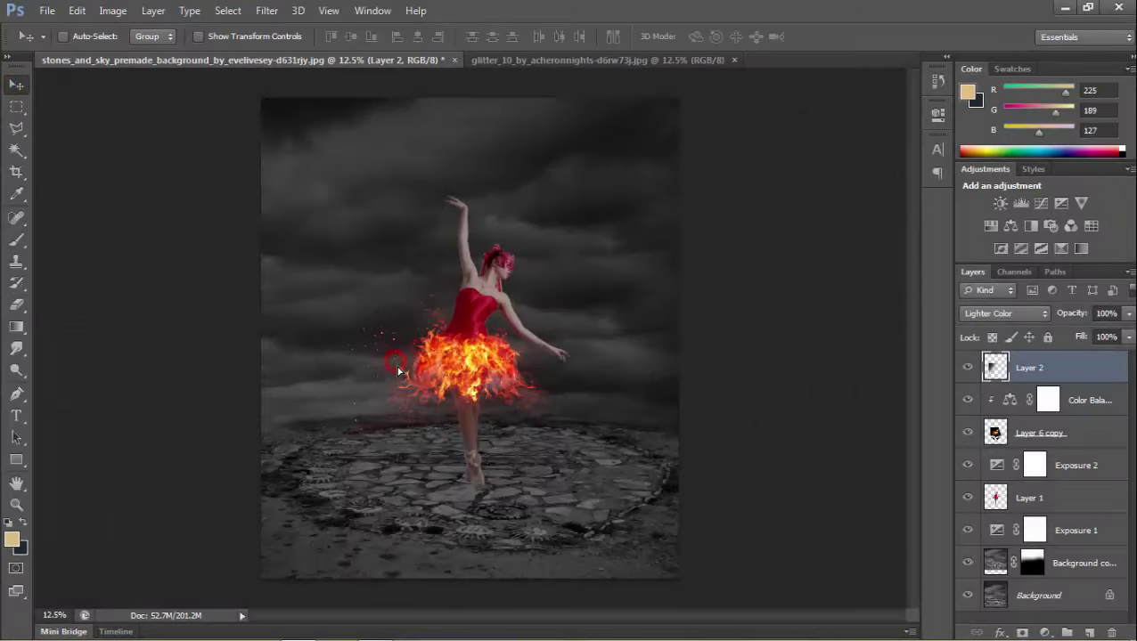
left_click_drag(397, 366, 409, 384)
- Duplicate Layer 2 and merge it with its copy into Layer 2 copy
left_click_drag(1060, 374, 1089, 631)
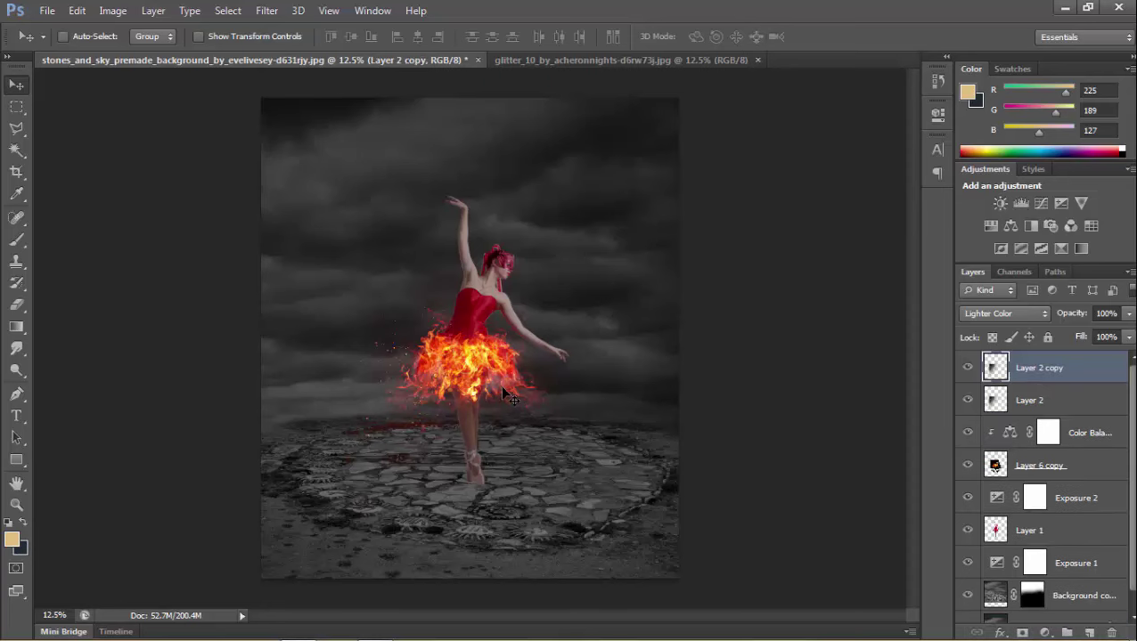
left_click(1073, 392, "shift")
right_click(1072, 392)
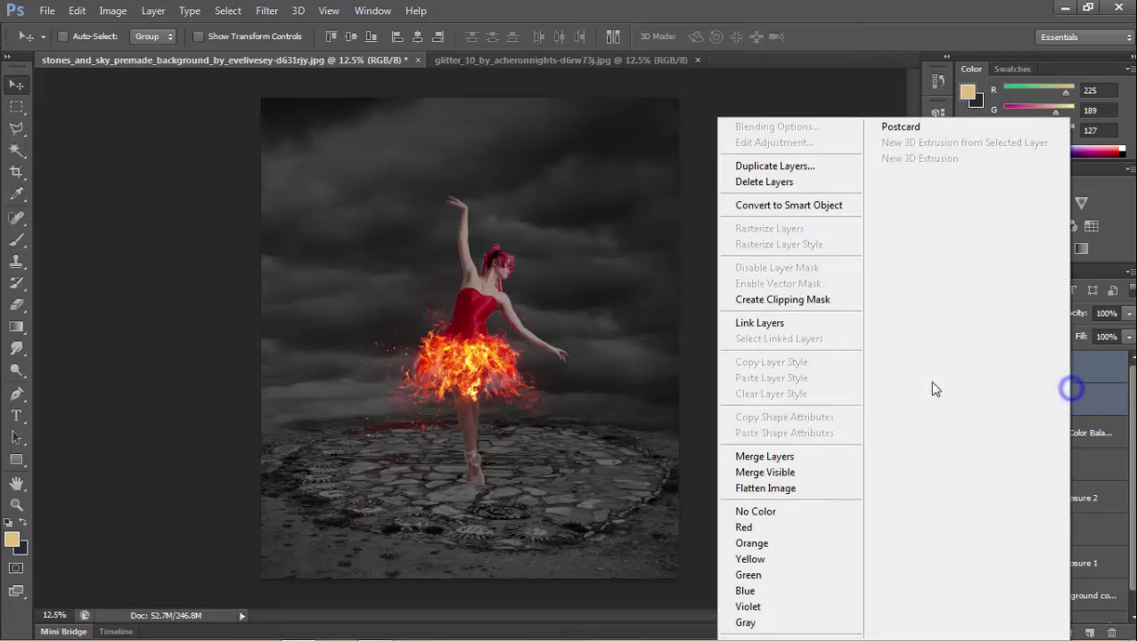
left_click(785, 456)
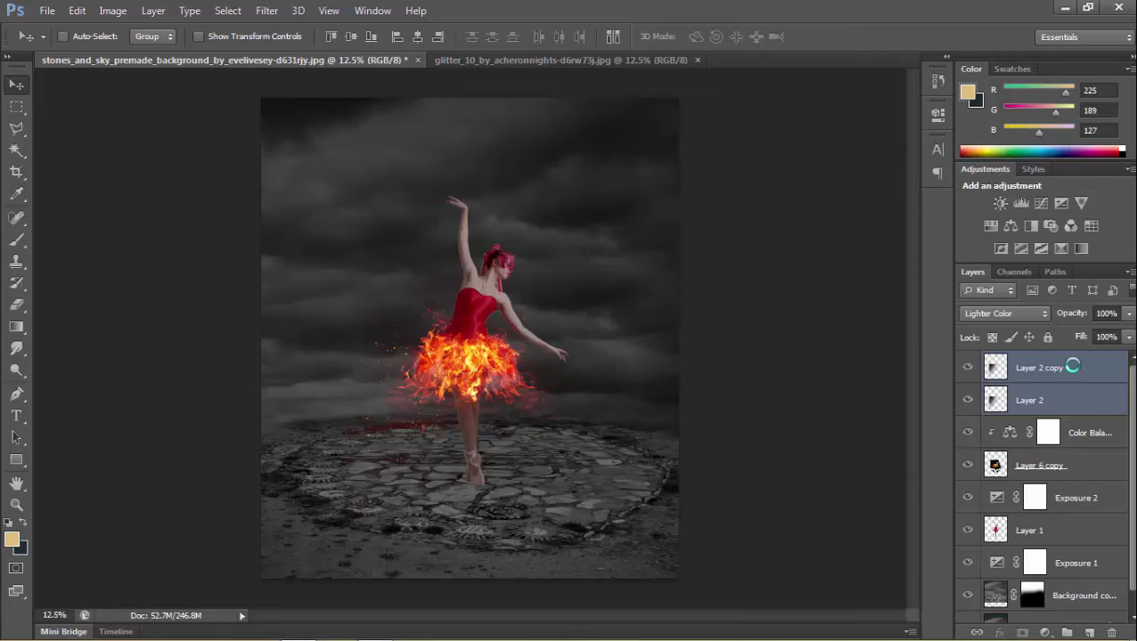
- After trying Screen, Overlay and Linear Dodge, set Layer 2 copy to Lighter Color and duplicate it
left_click(1021, 318)
left_click(980, 140)
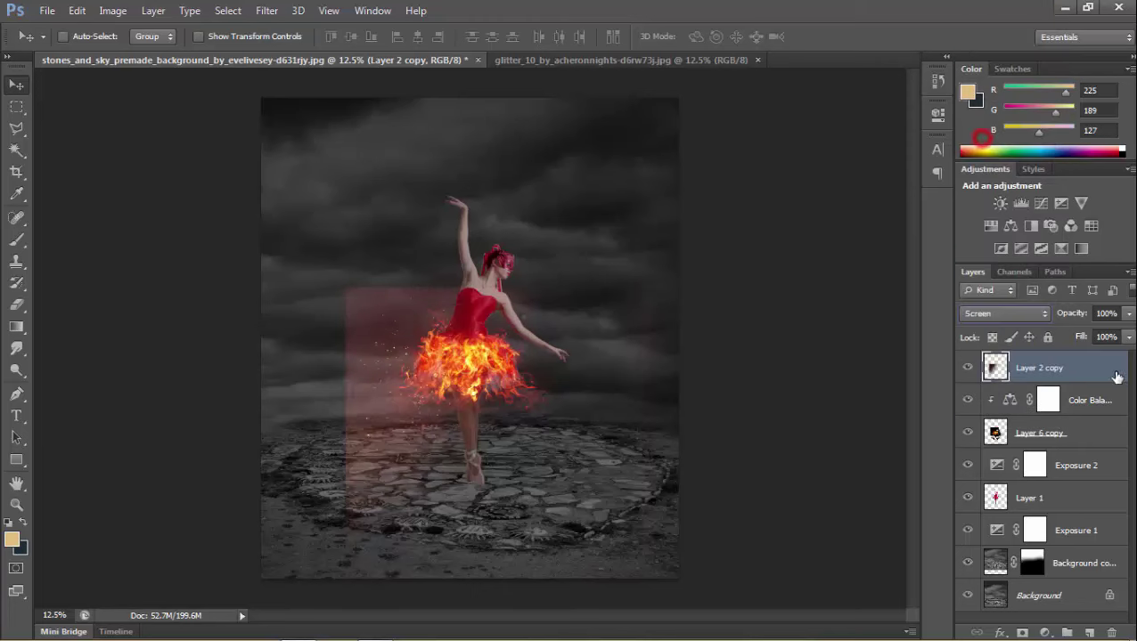
left_click(1014, 317)
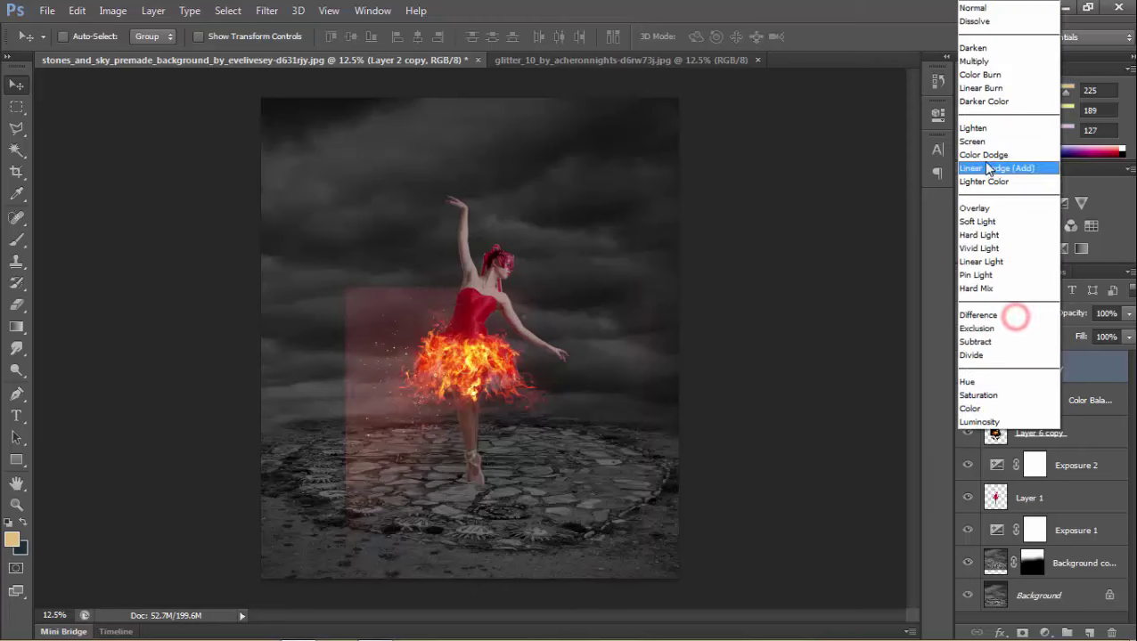
left_click(985, 214)
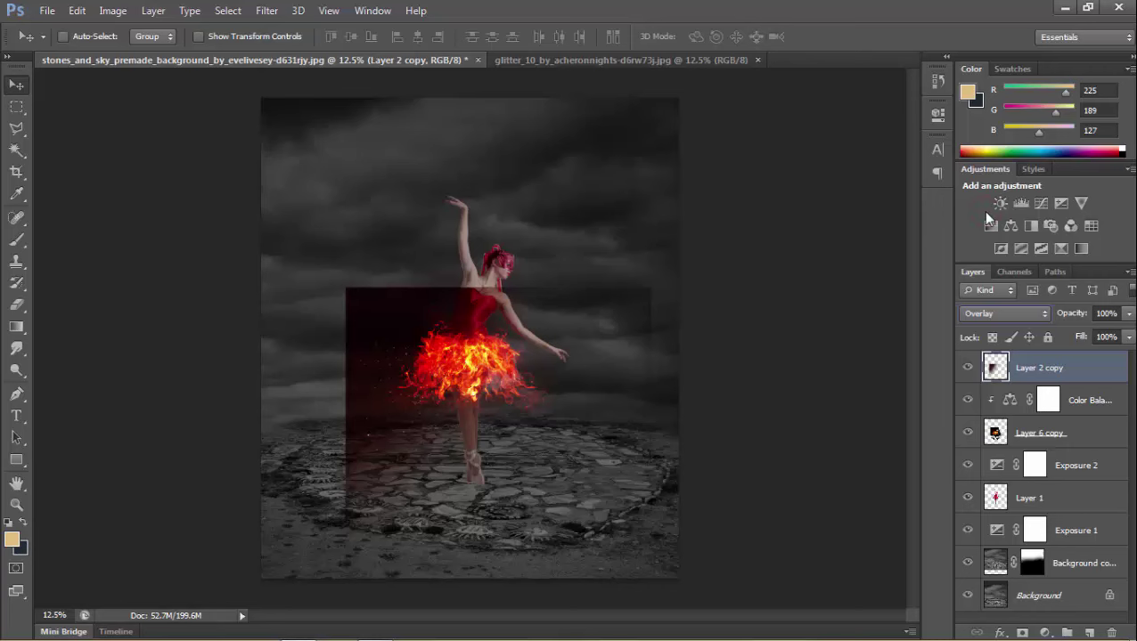
key("shift+plus")
key("shift+plus")
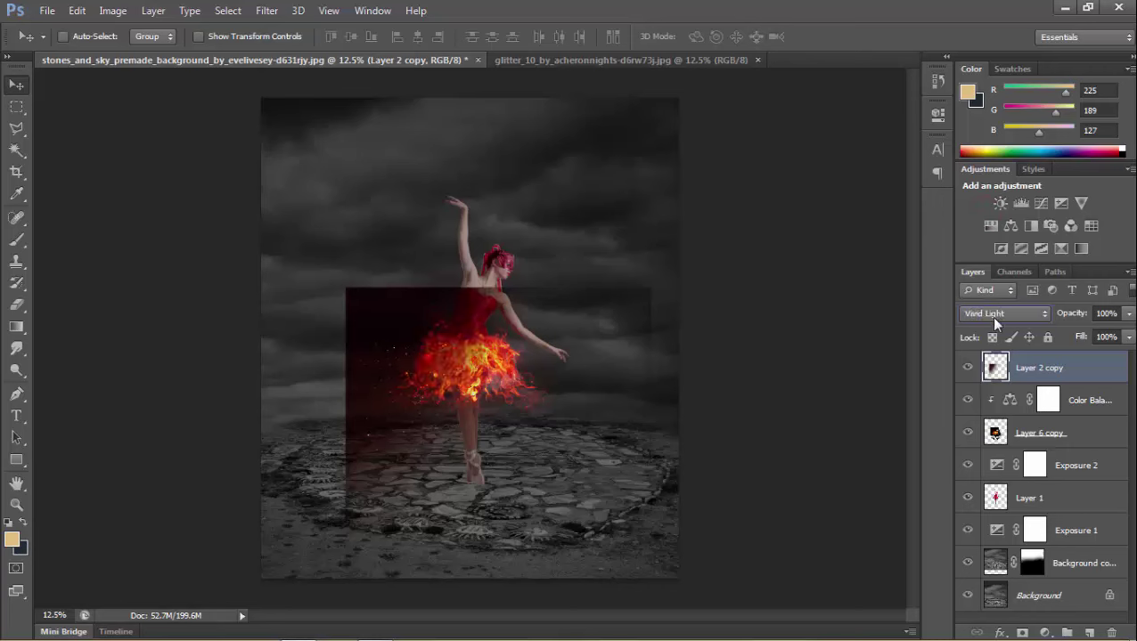
left_click(993, 318)
left_click(991, 175)
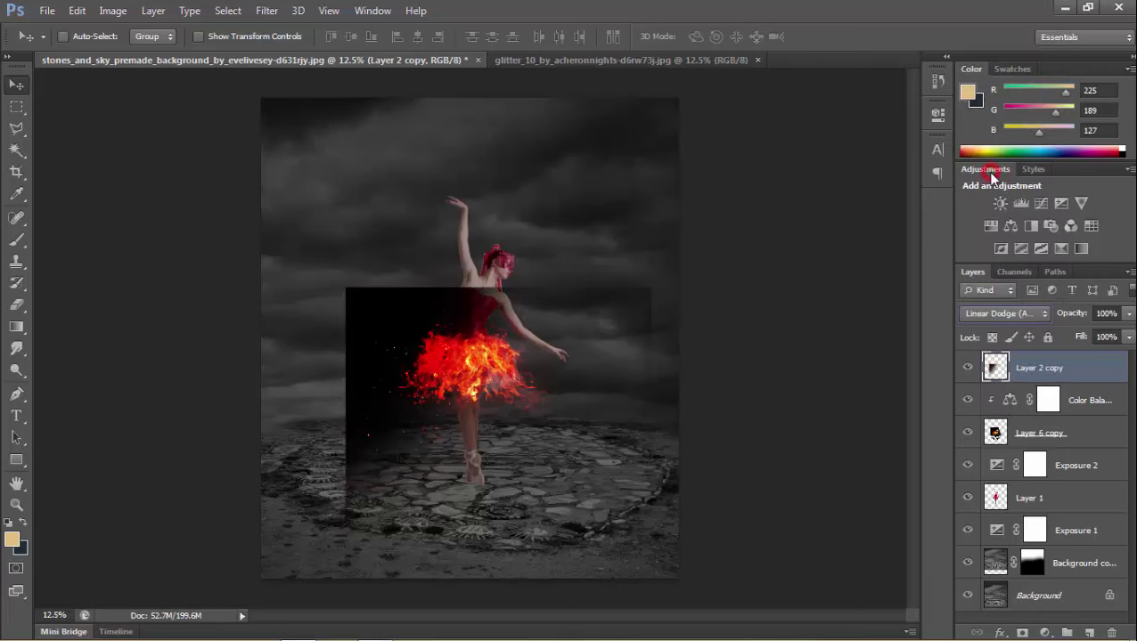
left_click(1002, 314)
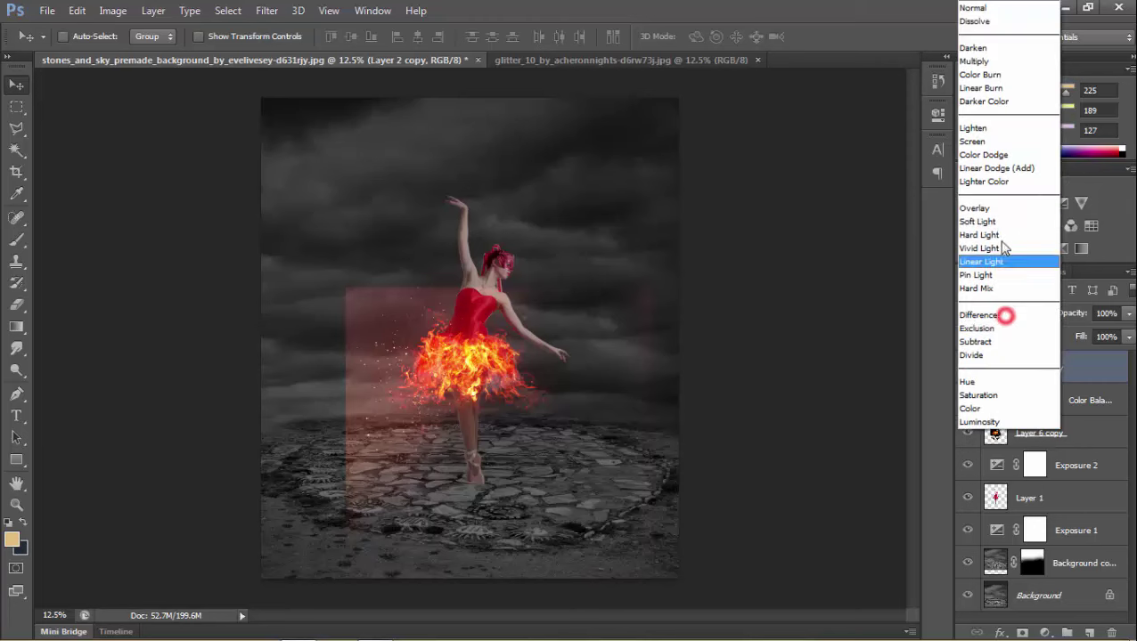
left_click(993, 185)
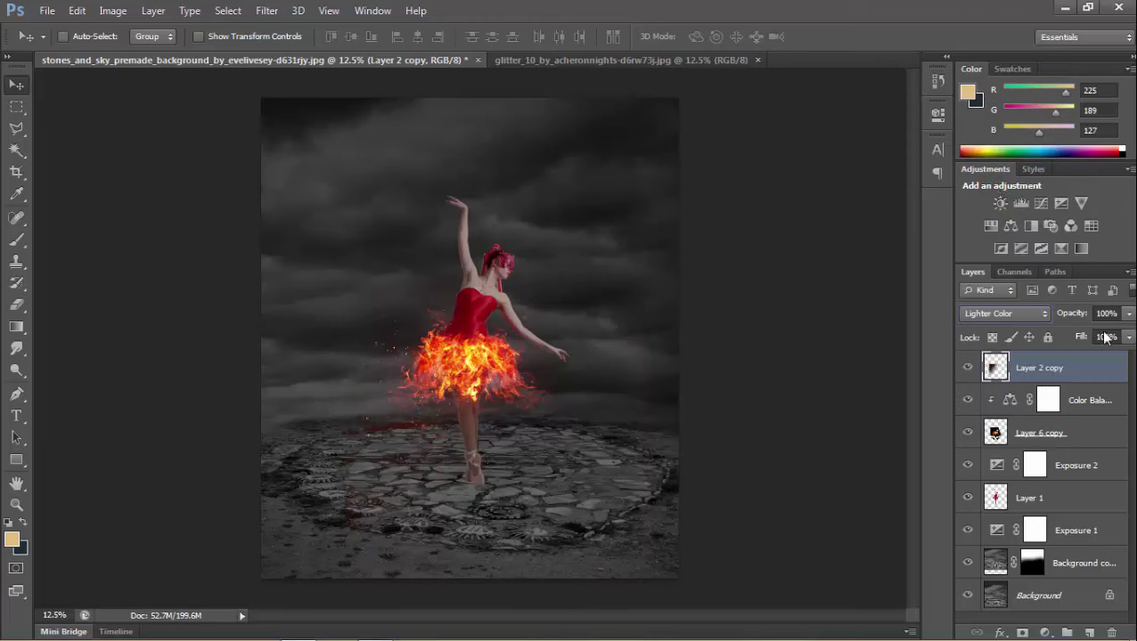
left_click_drag(1094, 374, 1087, 631)
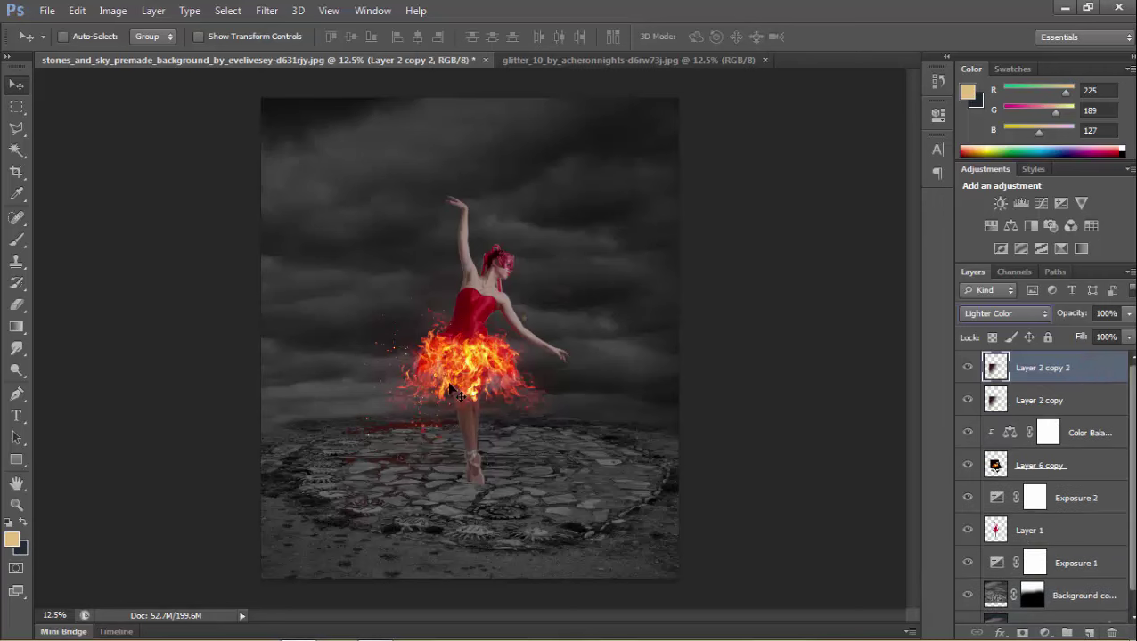
- Flip Layer 2 copy 2 horizontally and move it beside the dancer's skirt
left_click(77, 9)
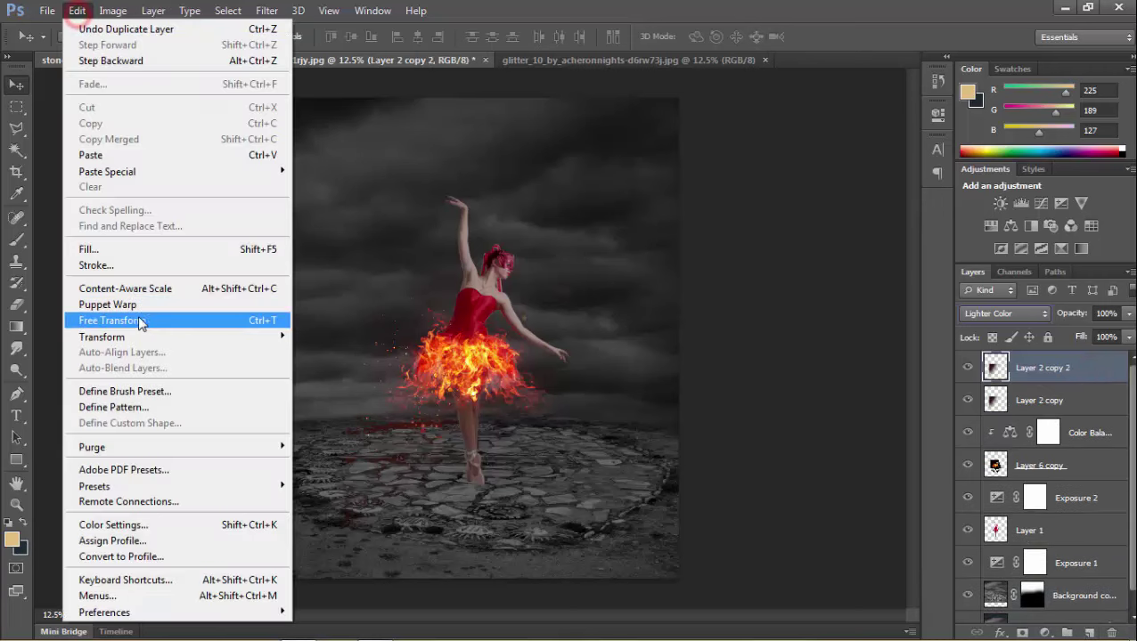
mouse_move(102, 336)
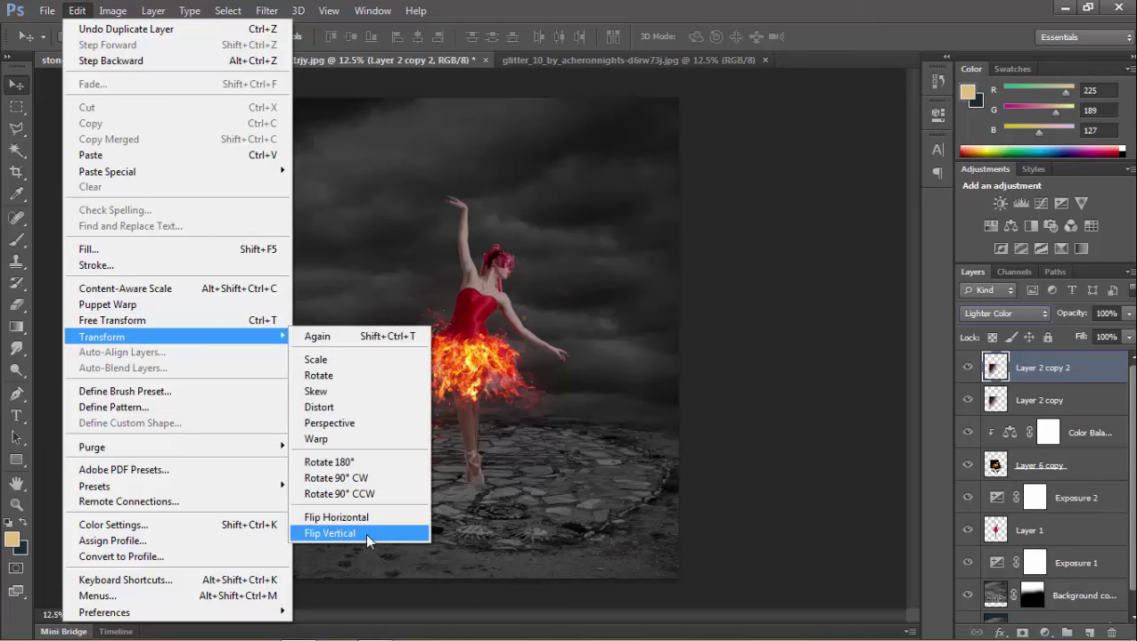
left_click(370, 523)
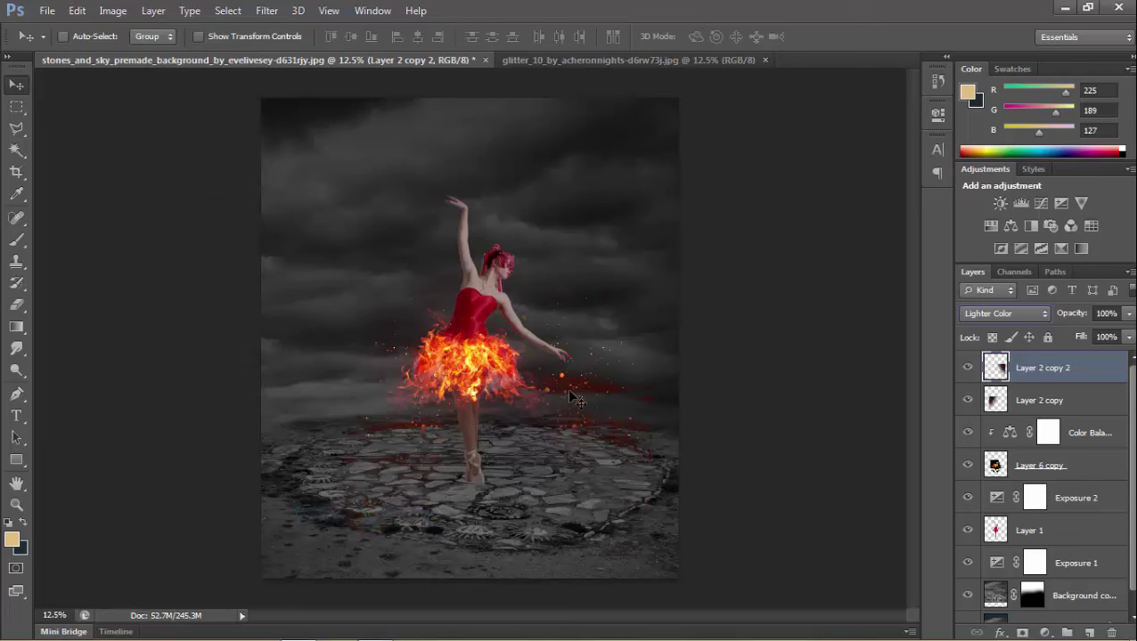
left_click_drag(537, 396, 510, 406)
left_click(549, 389)
left_click_drag(549, 389, 550, 375)
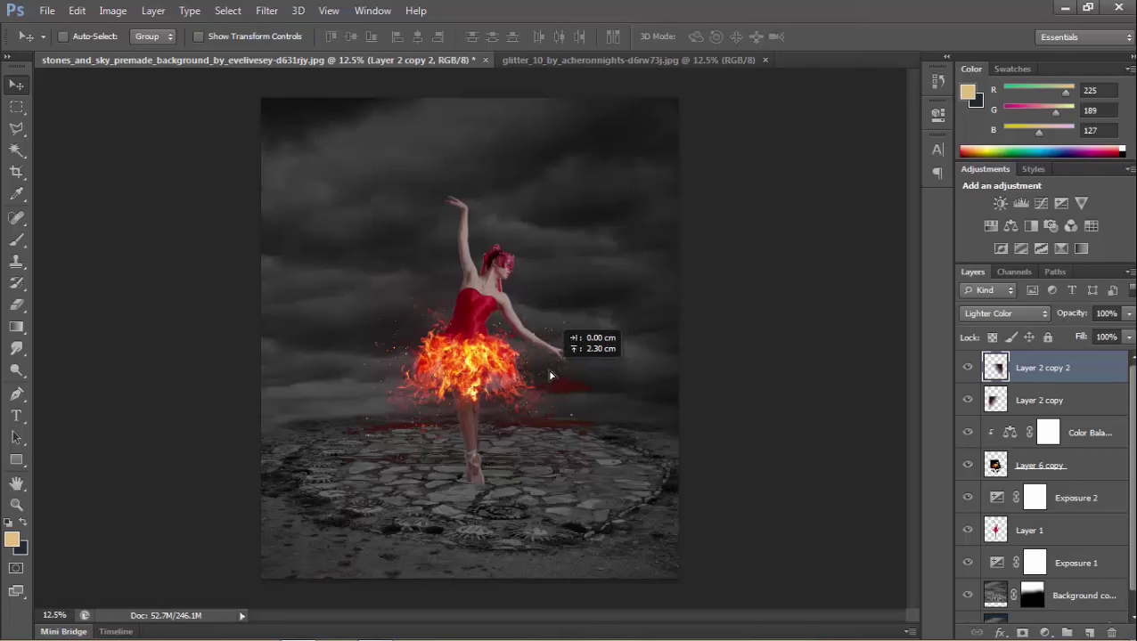
left_click_drag(549, 375, 550, 376)
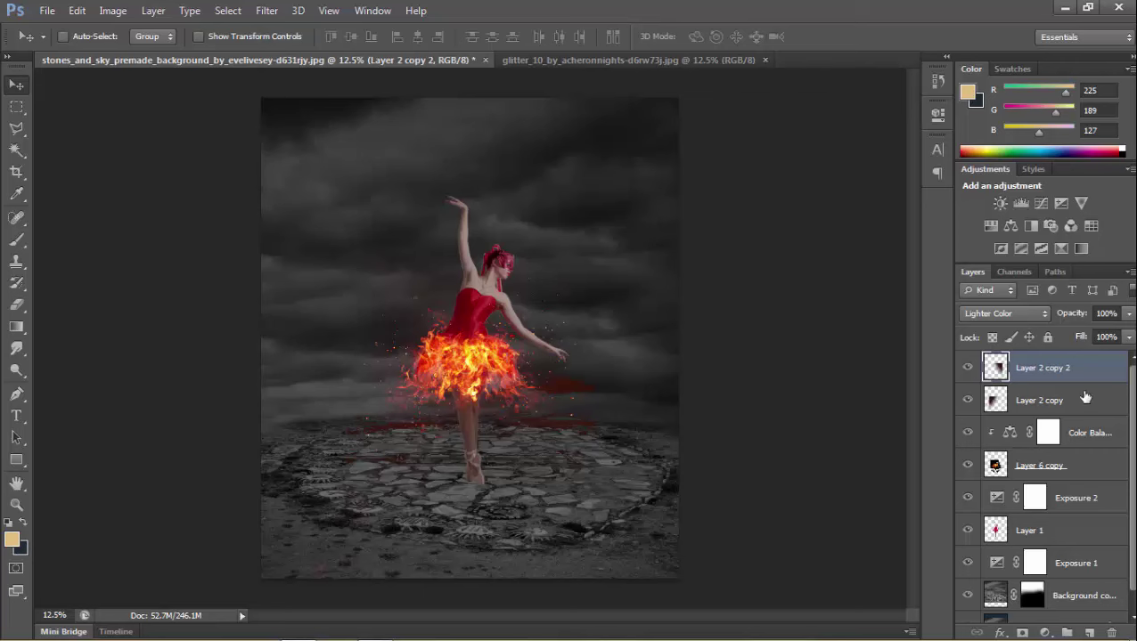
- Duplicate it as Layer 2 copy 3, flip it, and shift it about 3.73 cm left
mouse_move(1080, 381)
left_mouse_down()
mouse_move(1072, 609)
mouse_move(1089, 633)
left_mouse_up()
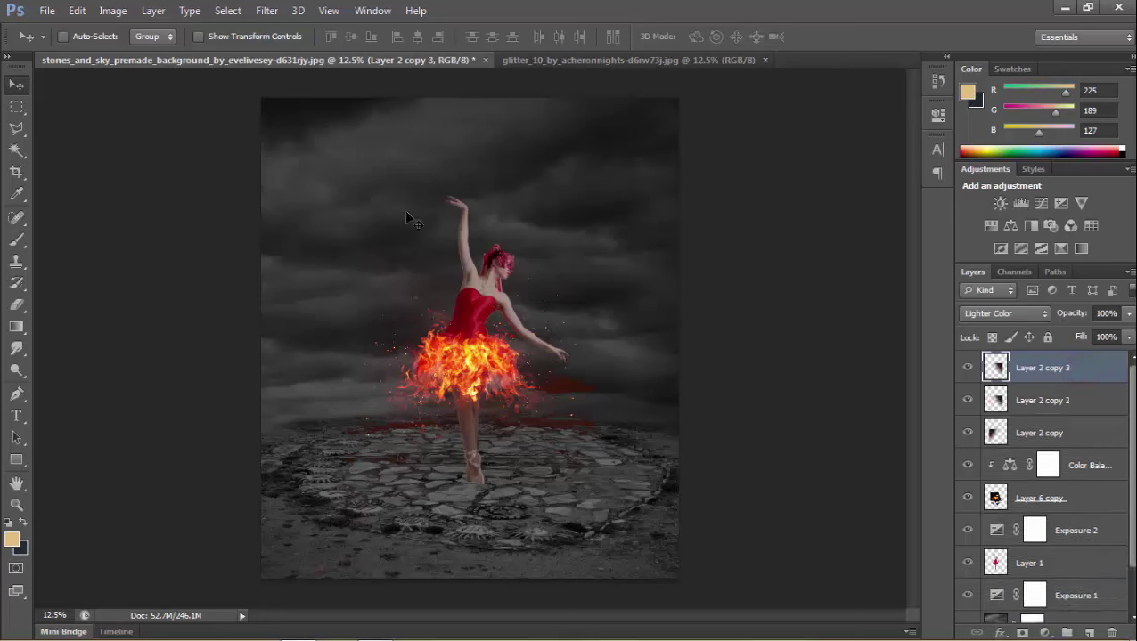
left_click(76, 10)
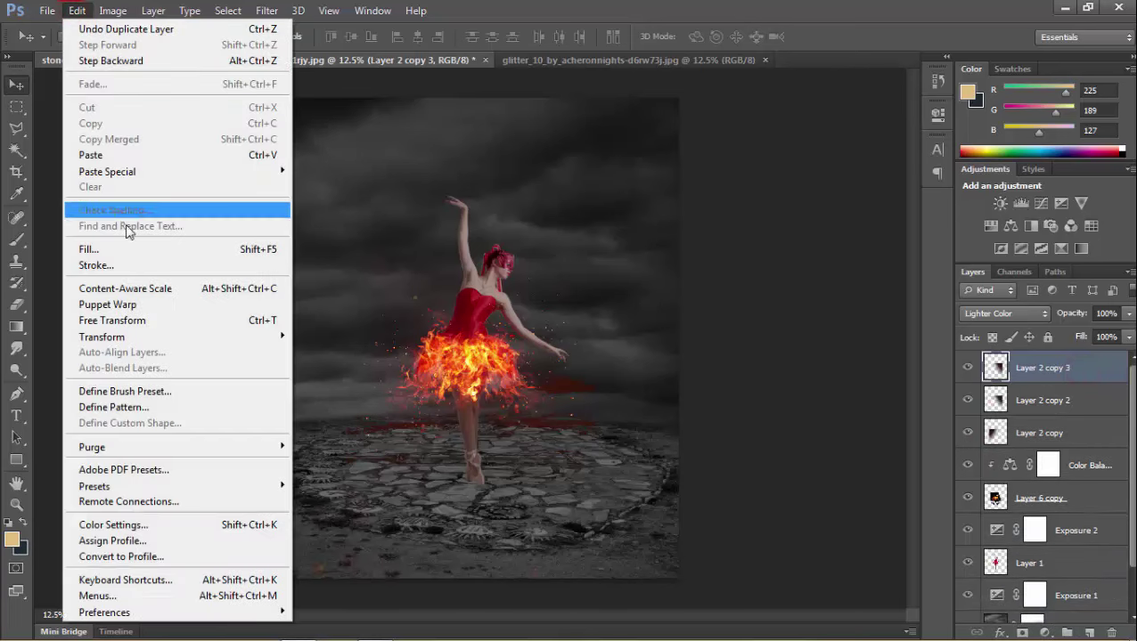
mouse_move(101, 337)
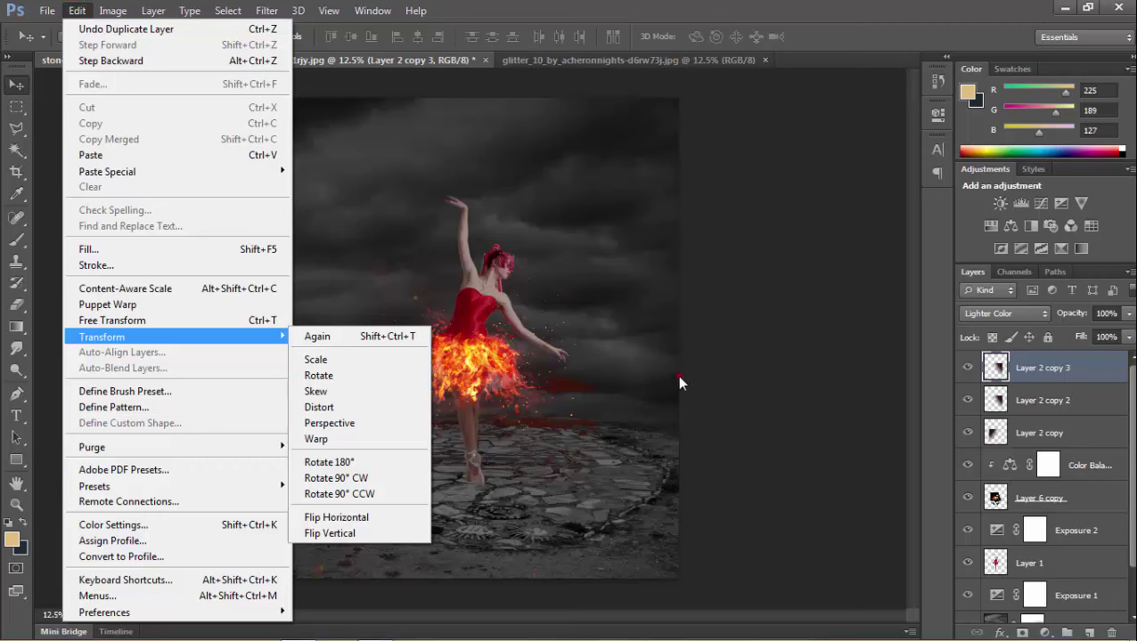
left_click(677, 375)
key("ctrl+t")
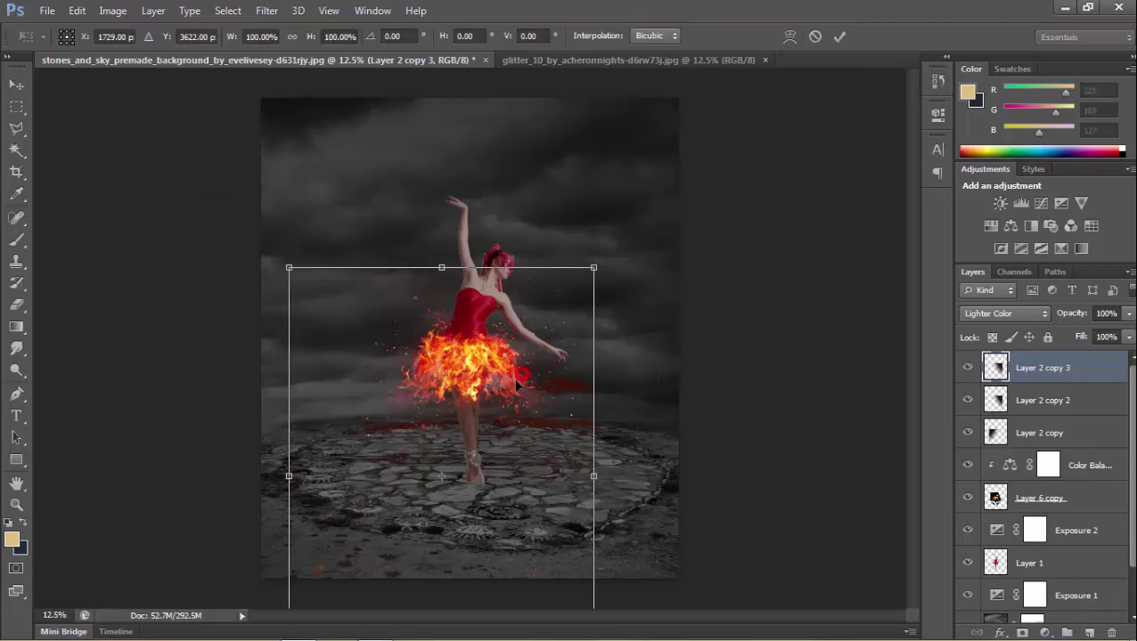
mouse_move(517, 384)
left_mouse_down()
mouse_move(482, 397)
mouse_move(477, 381)
left_mouse_up()
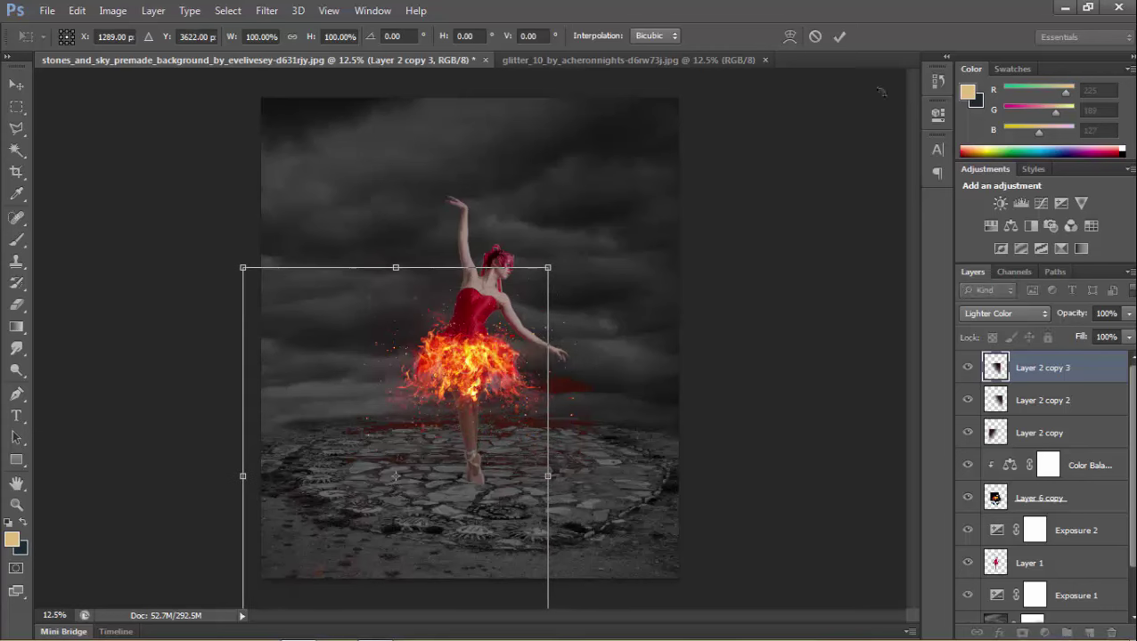
left_click(842, 36)
left_click(842, 37)
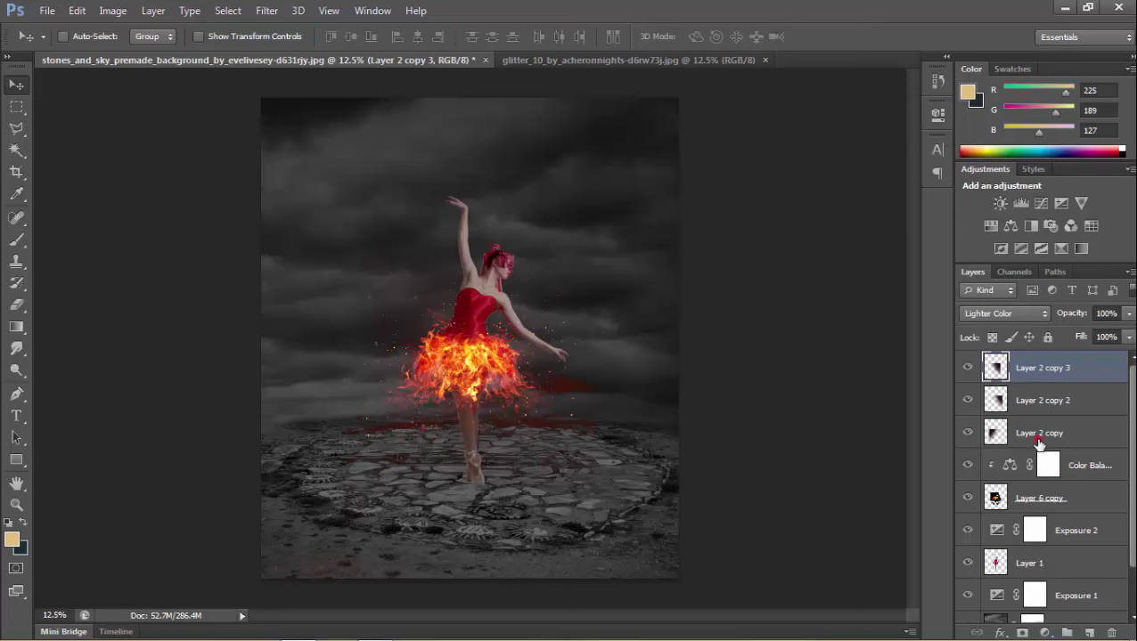
- Merge the three Layer 2 copies and, after trying Lighten and Screen, blend them in Lighter Color
left_click(1039, 441, "shift")
right_click(1036, 437)
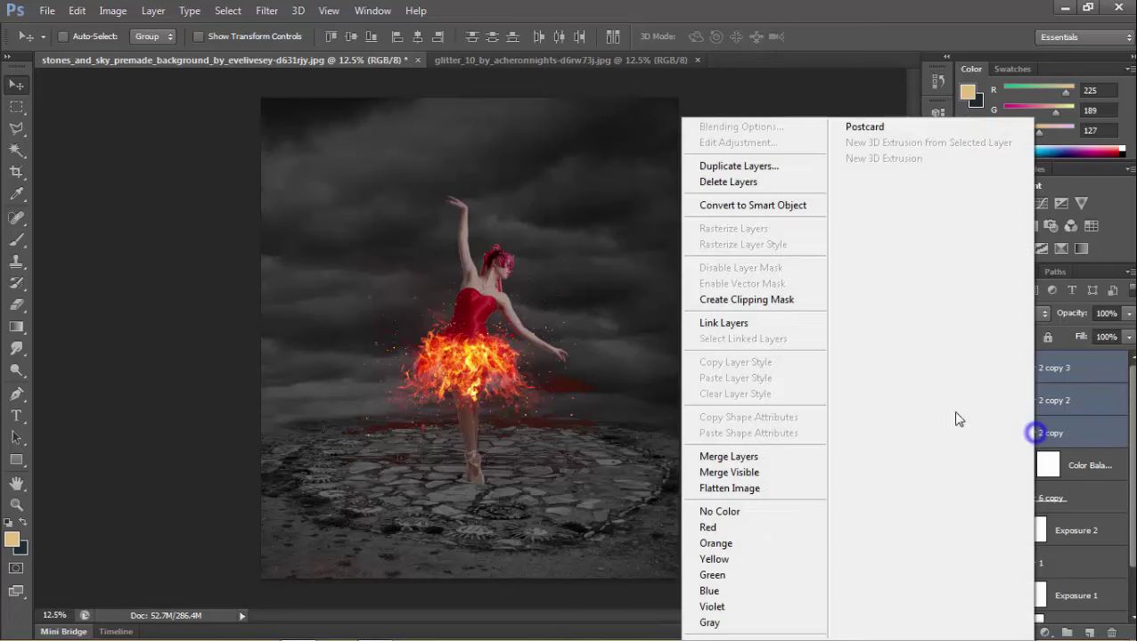
left_click(752, 457)
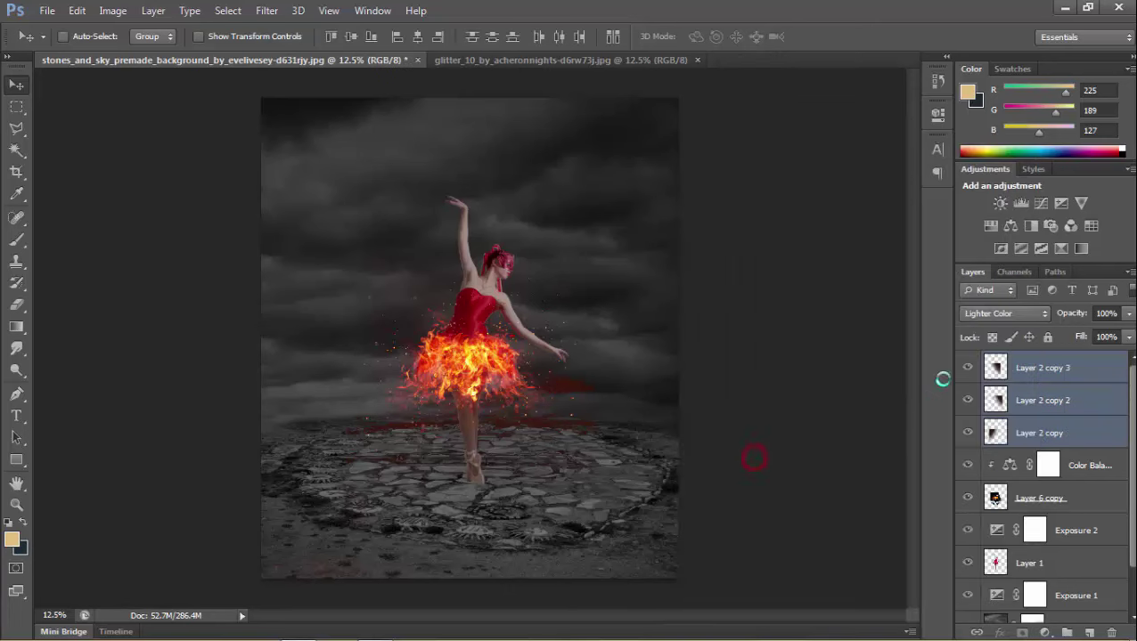
left_click(1021, 313)
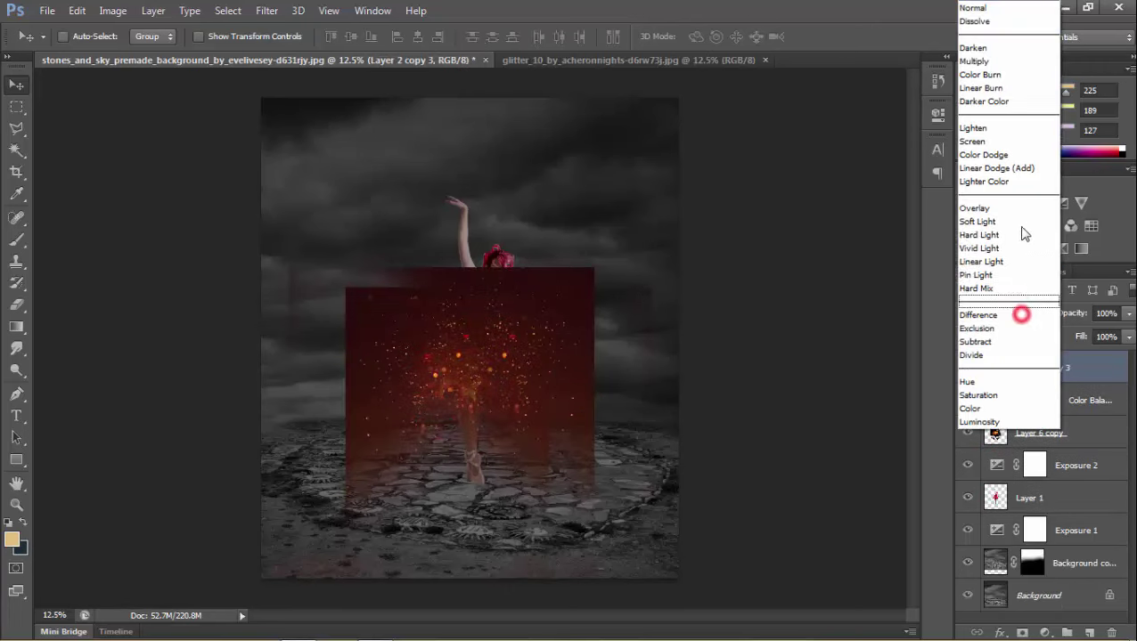
left_click(997, 129)
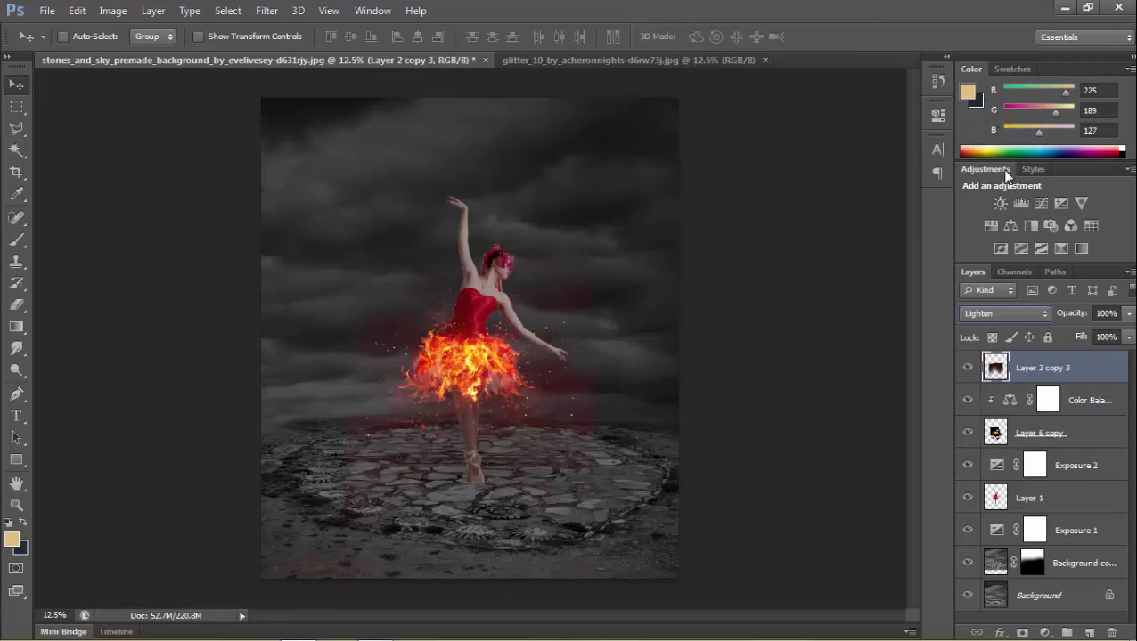
left_click(1010, 317)
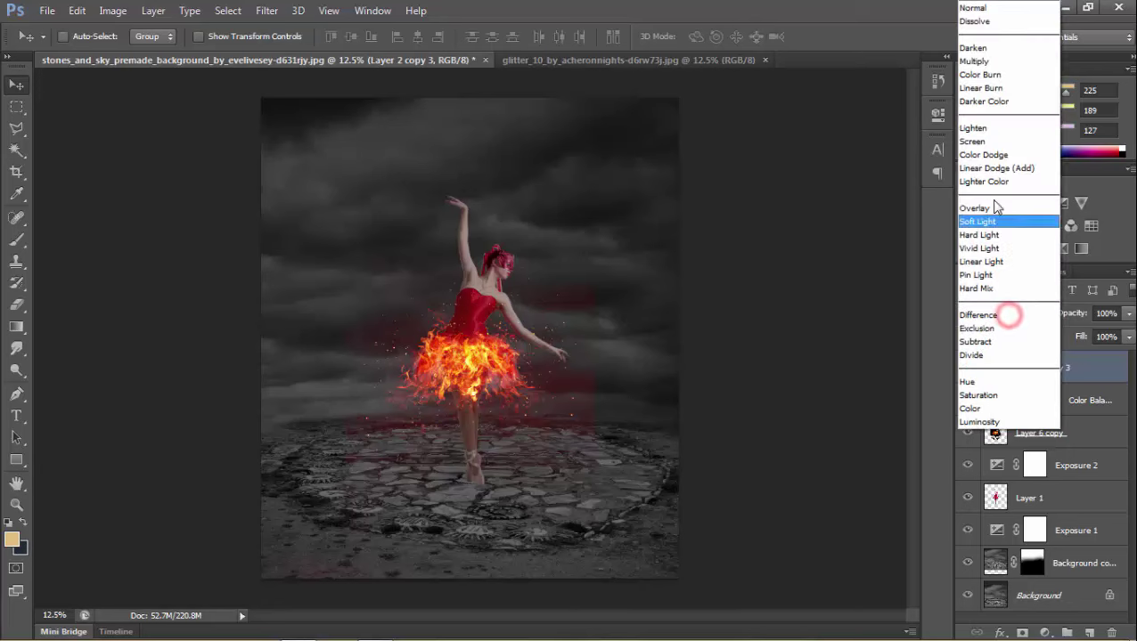
left_click(992, 144)
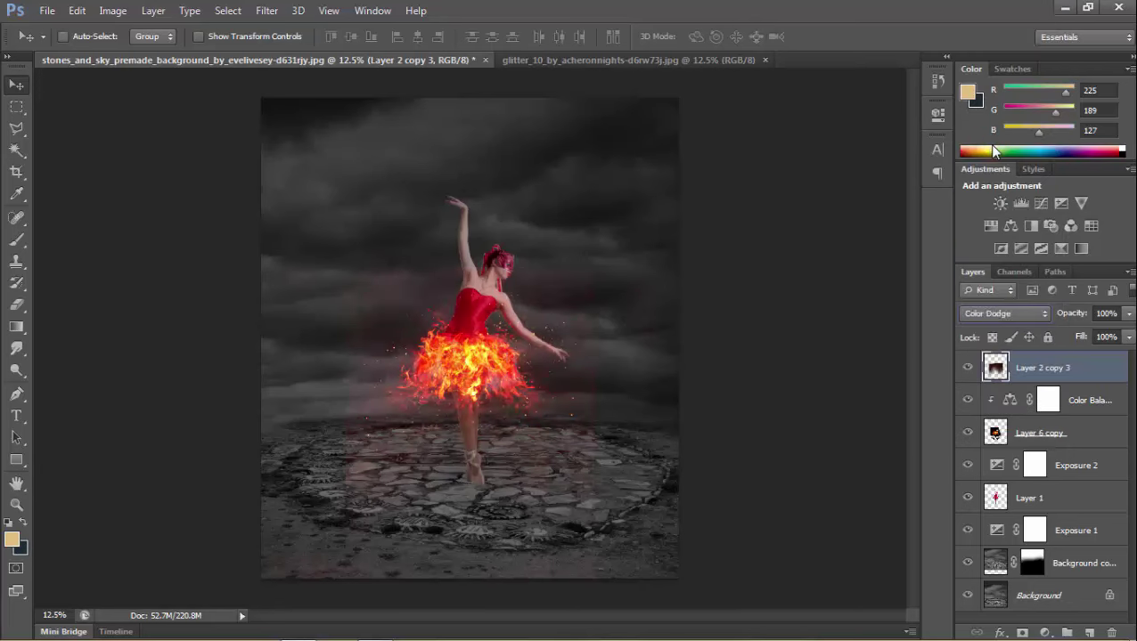
key("shift+plus")
key("shift+plus")
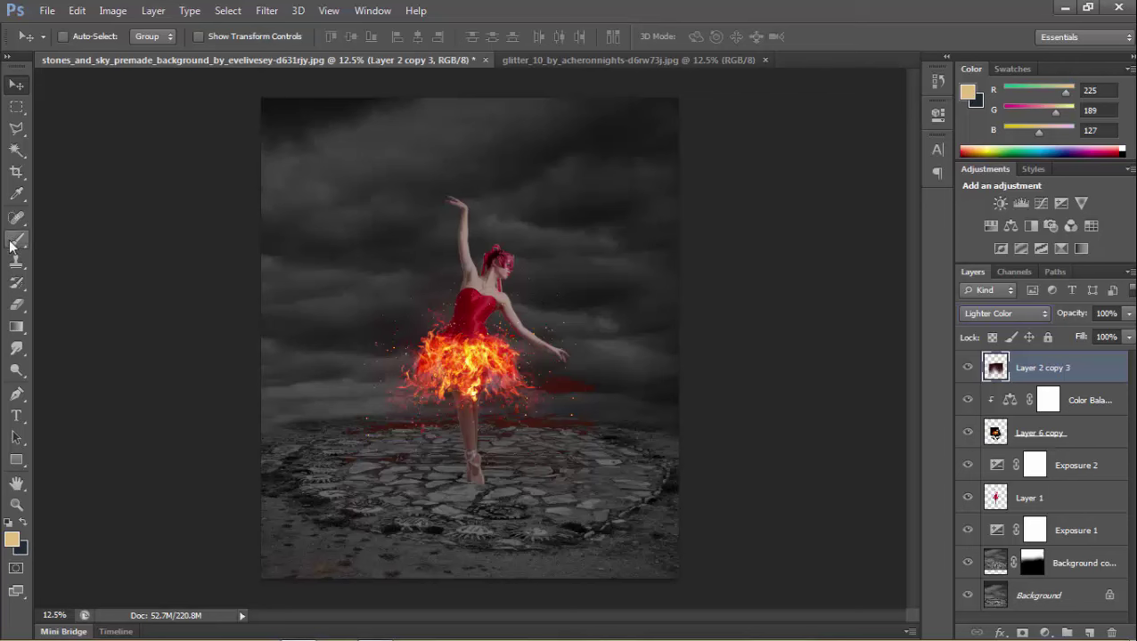
- Set the Eraser to 37% opacity with a large soft brush of about 164 px
left_click(16, 305)
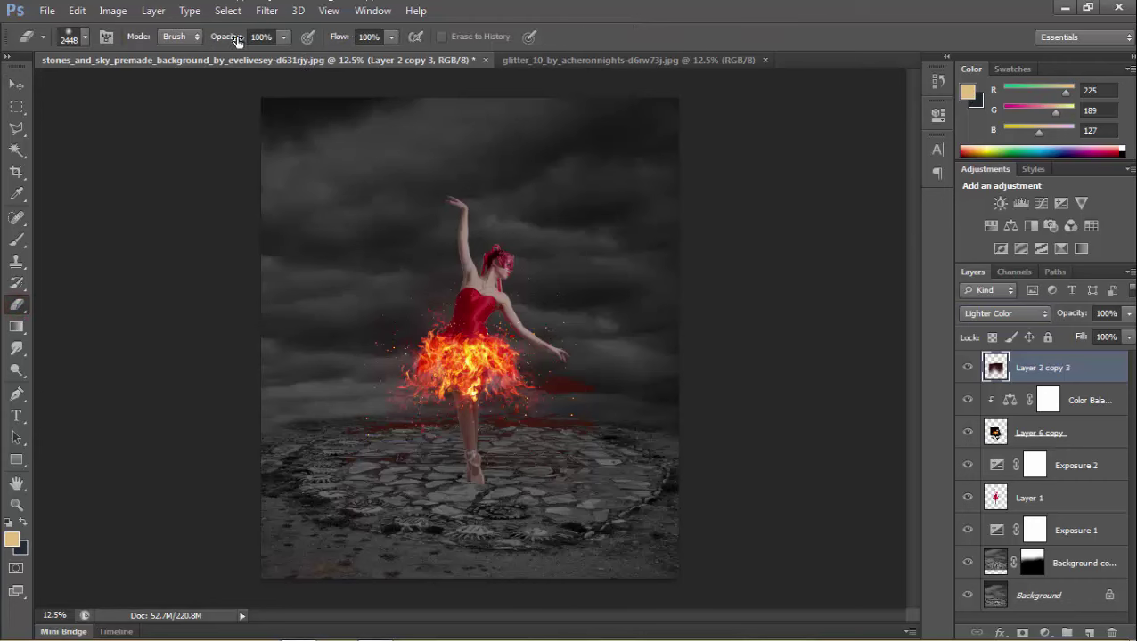
left_click_drag(237, 41, 209, 35)
right_click(560, 356)
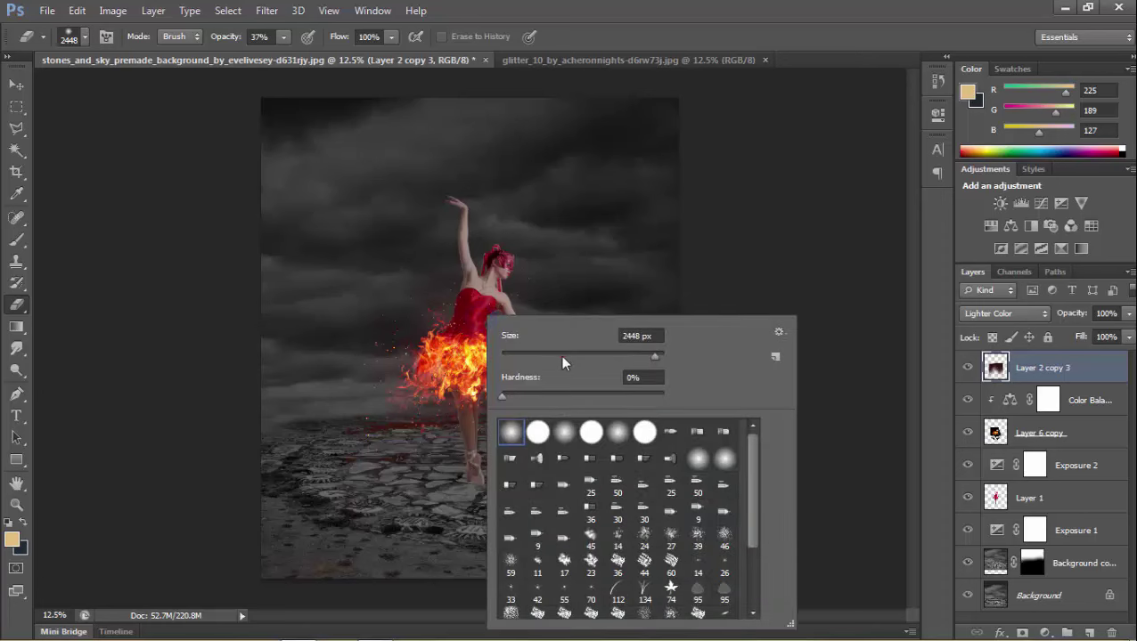
left_click(560, 355)
left_click(598, 355)
left_click(402, 431)
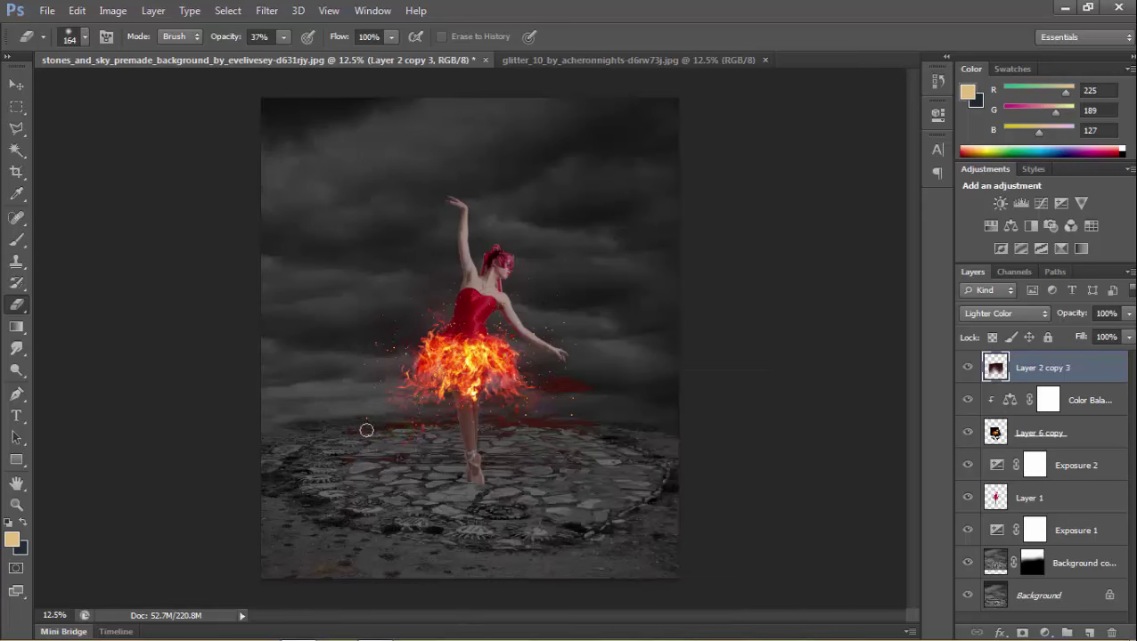
- Erase the red glow spilling onto the ground around the dancer's legs
mouse_move(338, 463)
left_mouse_down()
mouse_move(395, 428)
mouse_move(352, 436)
left_mouse_up()
left_click_drag(439, 423, 421, 423)
mouse_move(505, 421)
left_mouse_down()
mouse_move(508, 434)
mouse_move(494, 432)
mouse_move(525, 418)
mouse_move(542, 434)
mouse_move(586, 433)
mouse_move(543, 411)
mouse_move(587, 429)
mouse_move(548, 386)
mouse_move(590, 390)
mouse_move(555, 382)
mouse_move(583, 385)
mouse_move(563, 395)
mouse_move(558, 446)
mouse_move(434, 449)
left_mouse_up()
left_click_drag(587, 374, 616, 406)
left_click(559, 452)
- Switch to the Move tool and hide Exposure 2 to compare the lighter scene
left_click(16, 85)
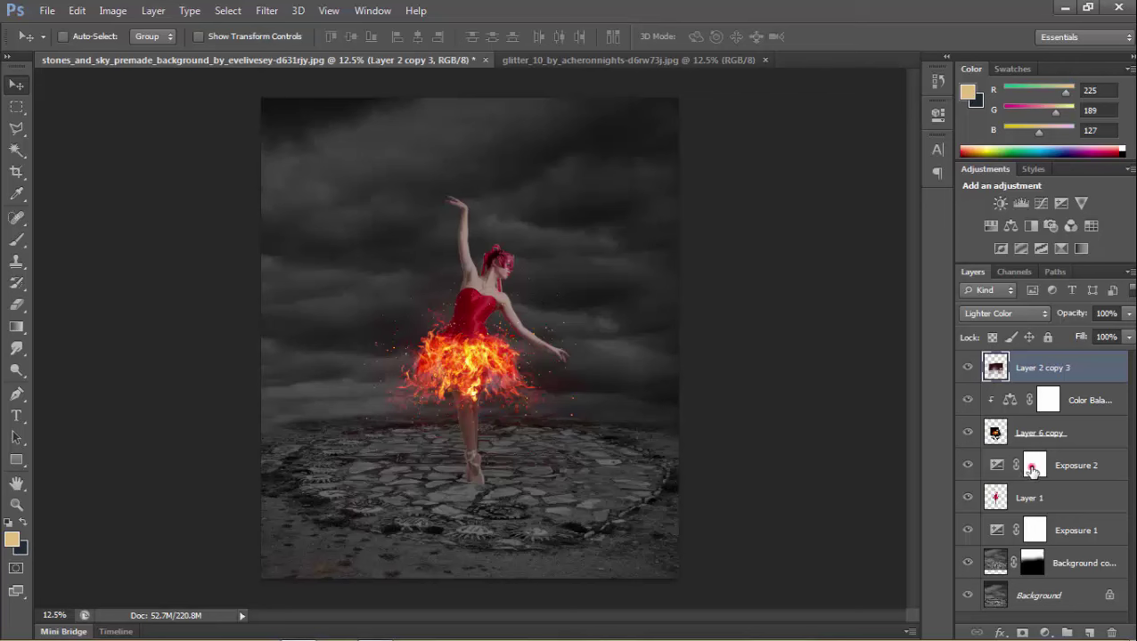
left_click(1032, 467)
left_click(969, 466)
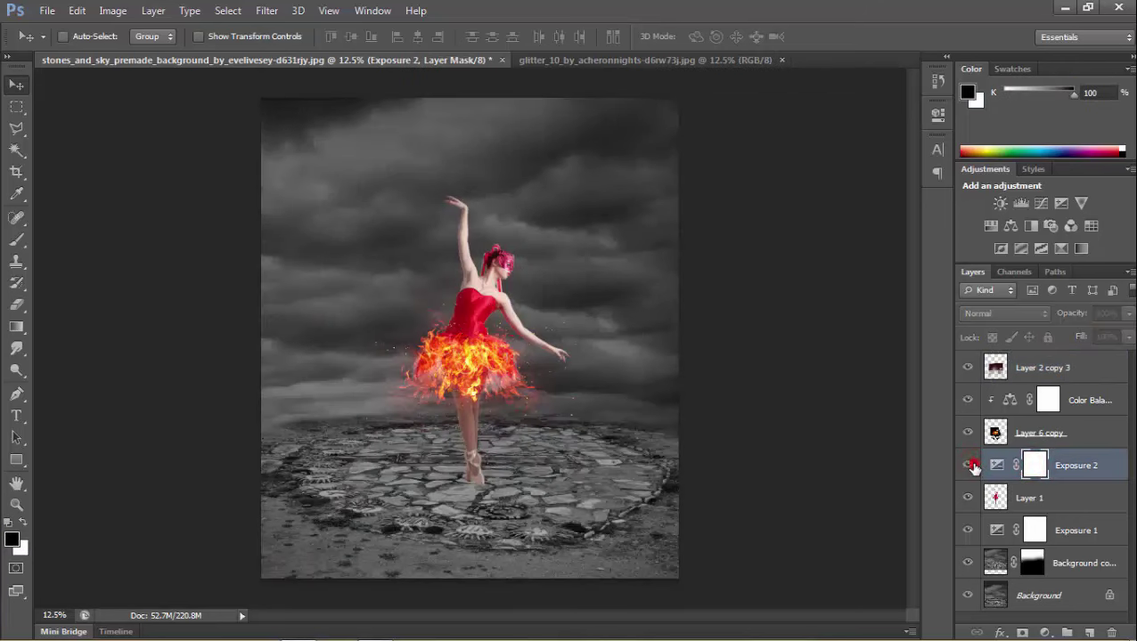
- Restore Exposure 2 and add a new empty layer above Layer 1
left_click(968, 465)
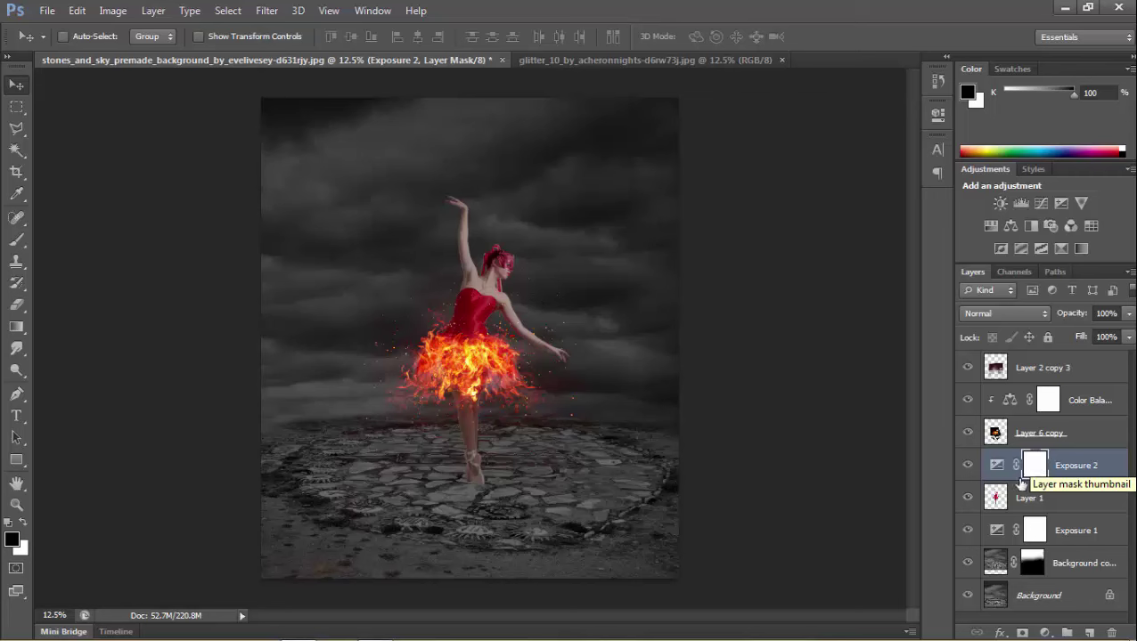
left_click(995, 497)
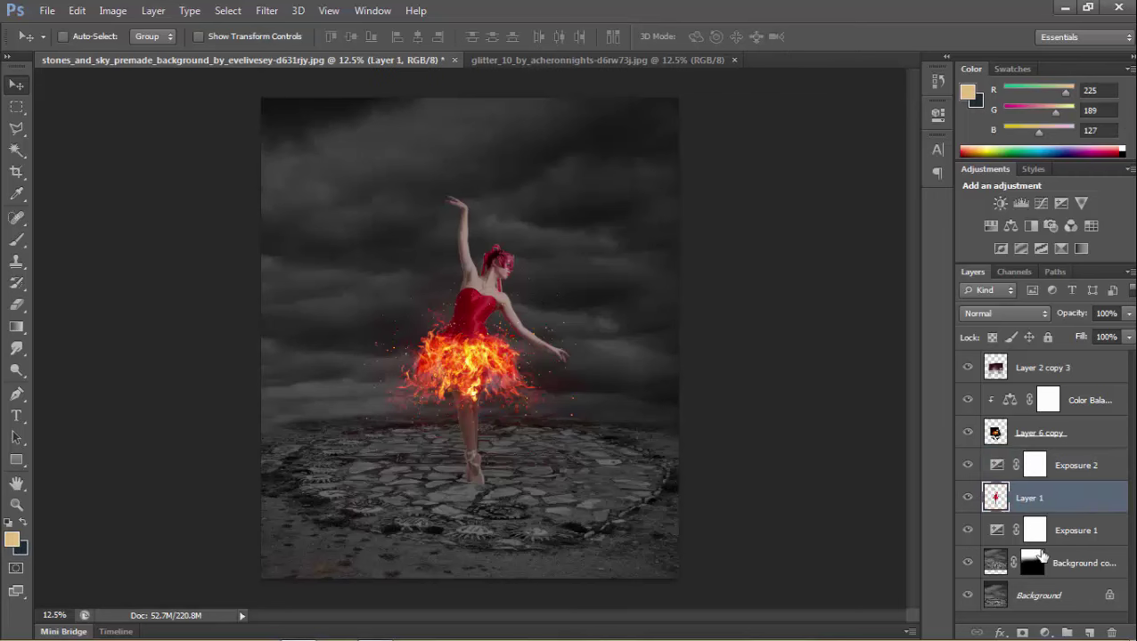
left_click(1088, 631)
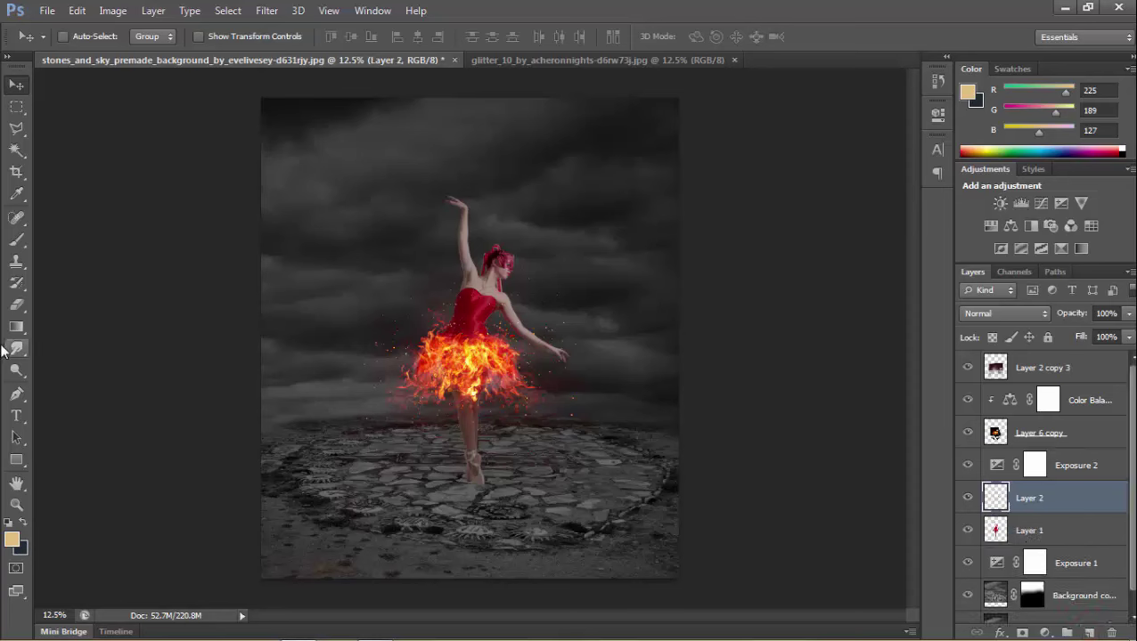
- Set the foreground colour to orange (236, 118, 71)
left_click(13, 540)
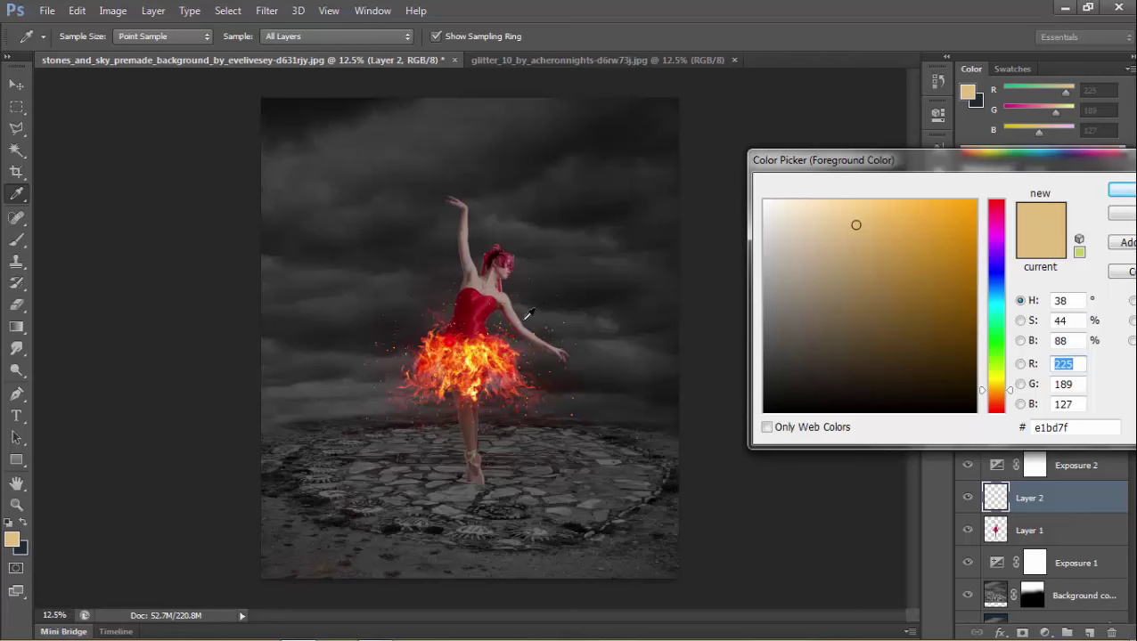
left_click(450, 343)
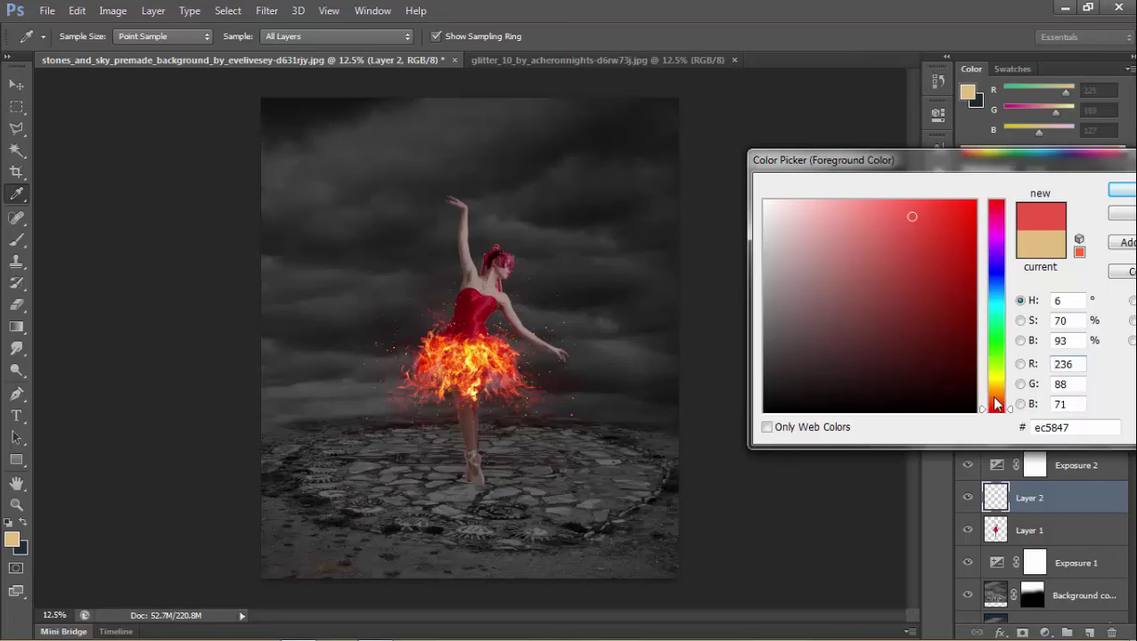
left_click_drag(996, 405, 998, 411)
left_click(1120, 190)
key("v")
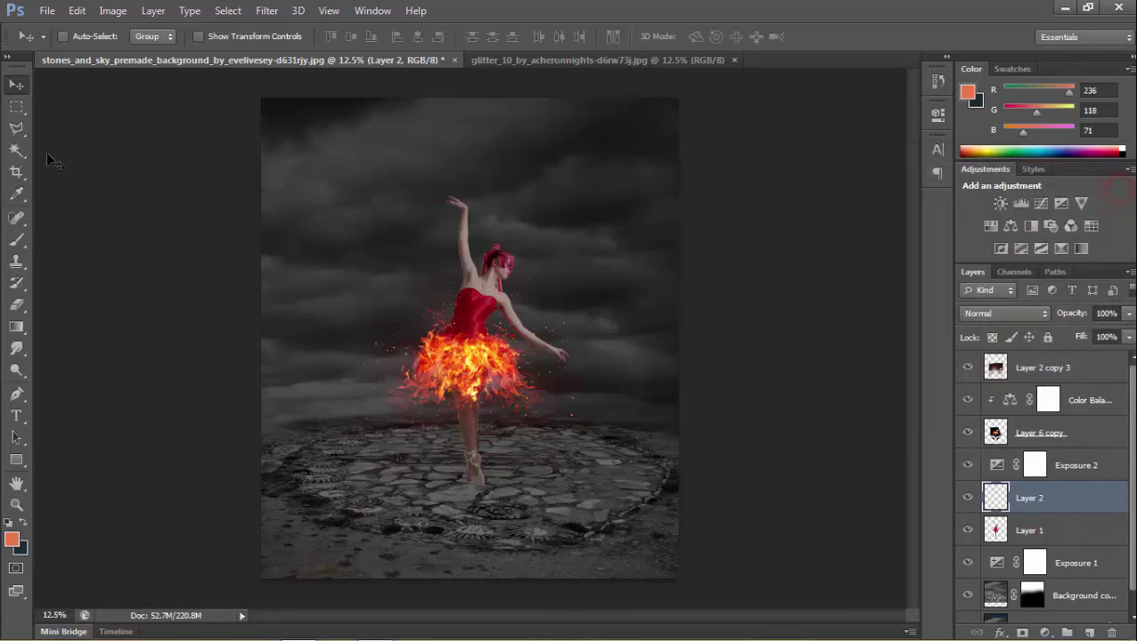
- Paint orange over the dancer's leg and both arms with a 166 px soft brush
left_click(22, 243)
right_click(454, 406)
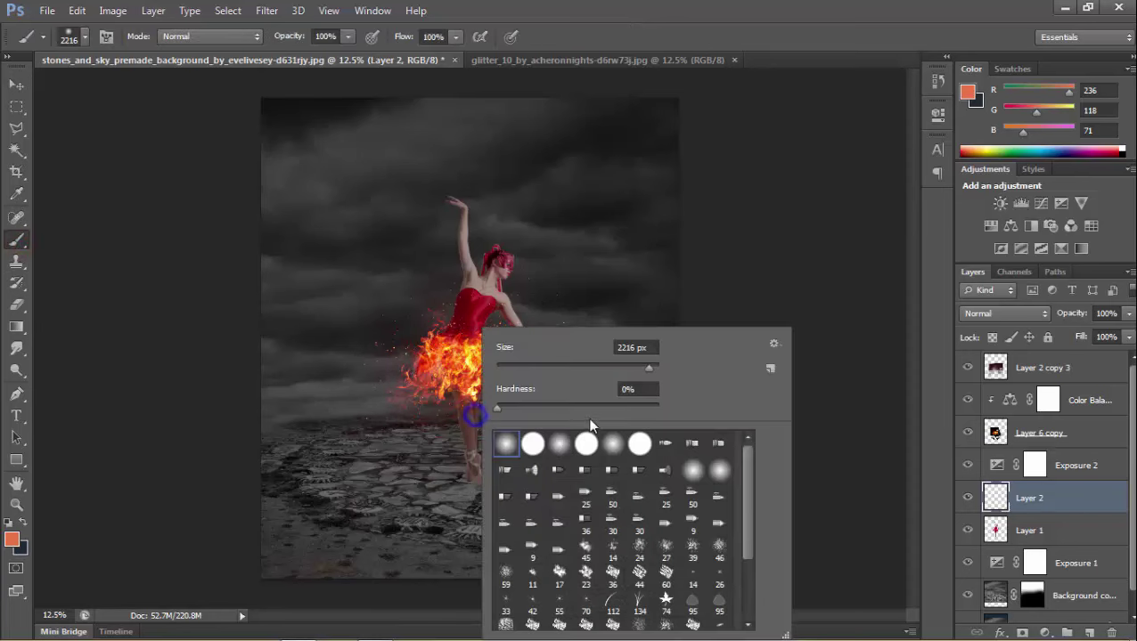
left_click(604, 365)
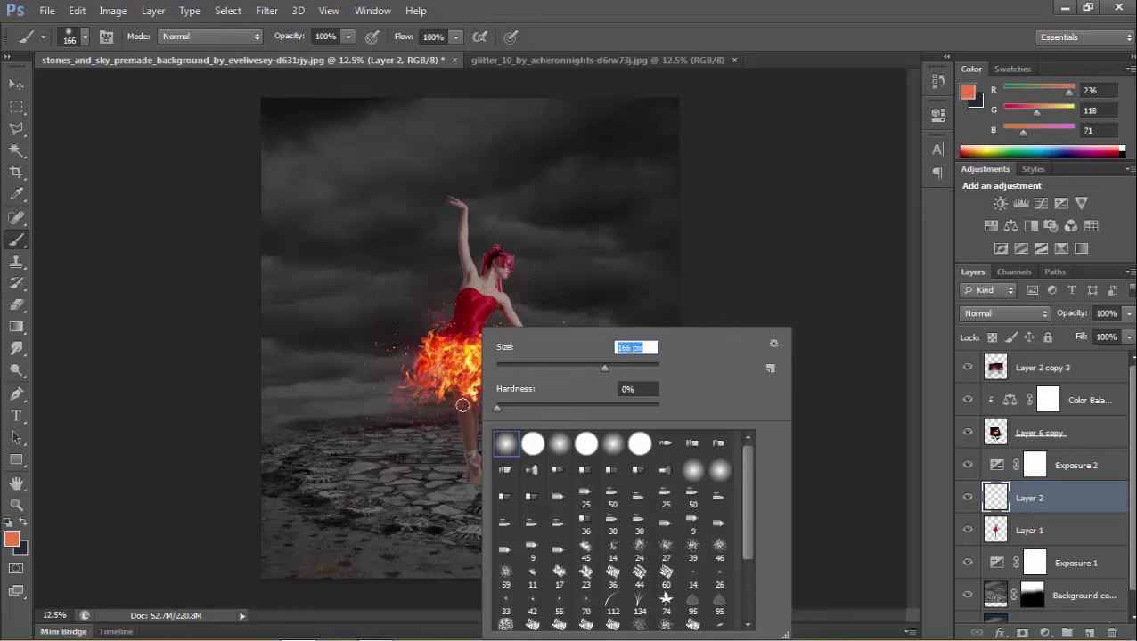
left_click_drag(463, 406, 473, 471)
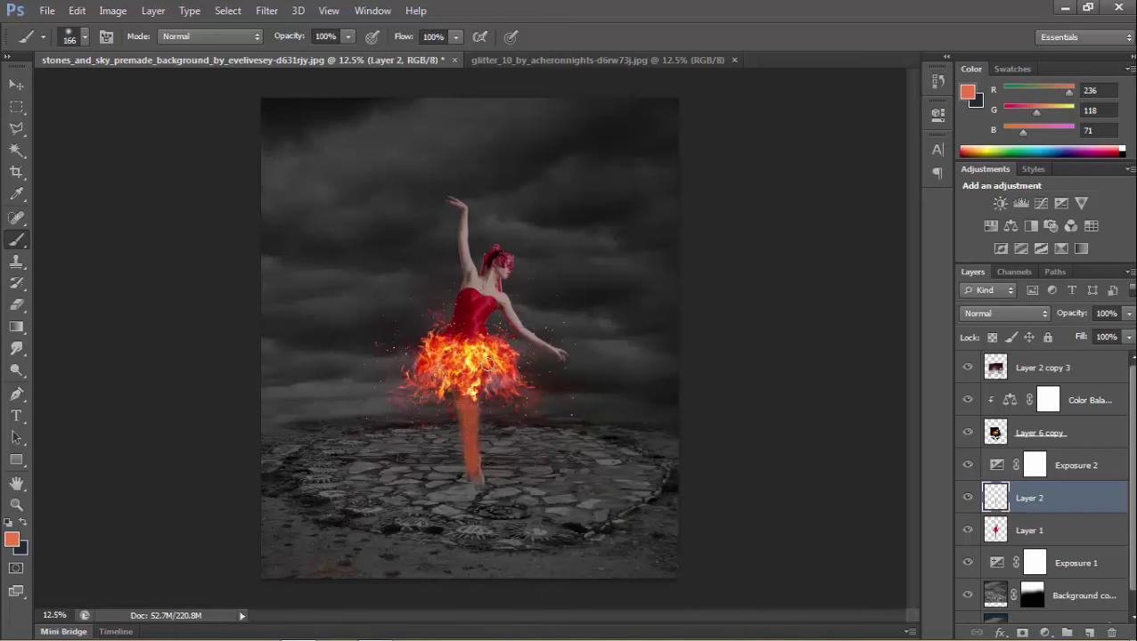
left_click_drag(499, 317, 521, 347)
key("ctrl+z")
left_click_drag(502, 308, 549, 350)
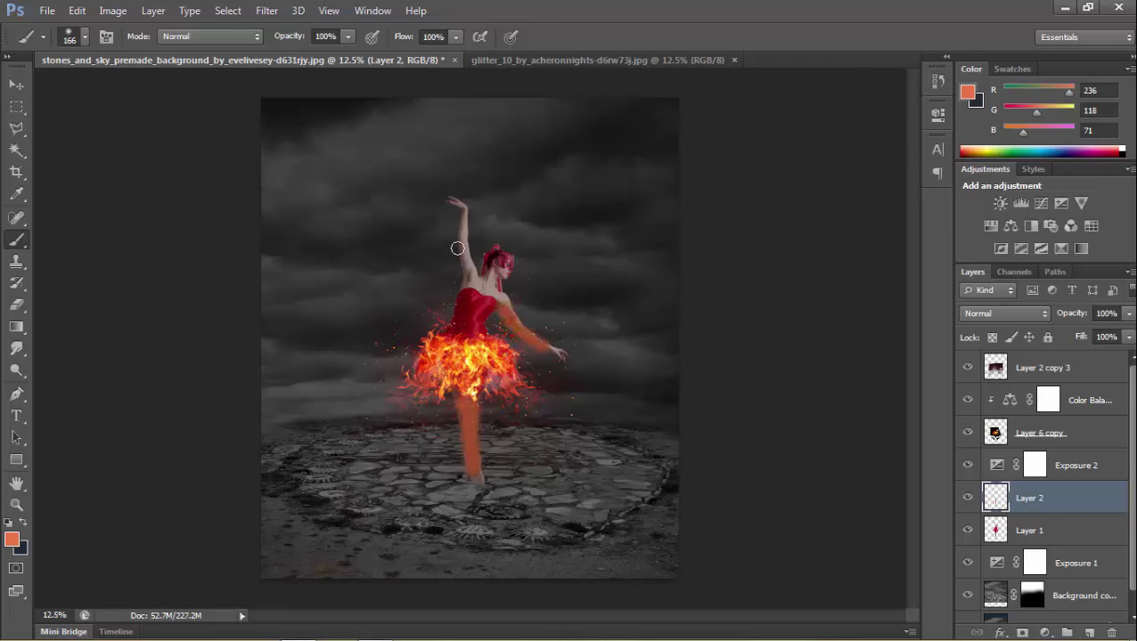
left_click_drag(457, 249, 459, 328)
left_click_drag(464, 278, 457, 296)
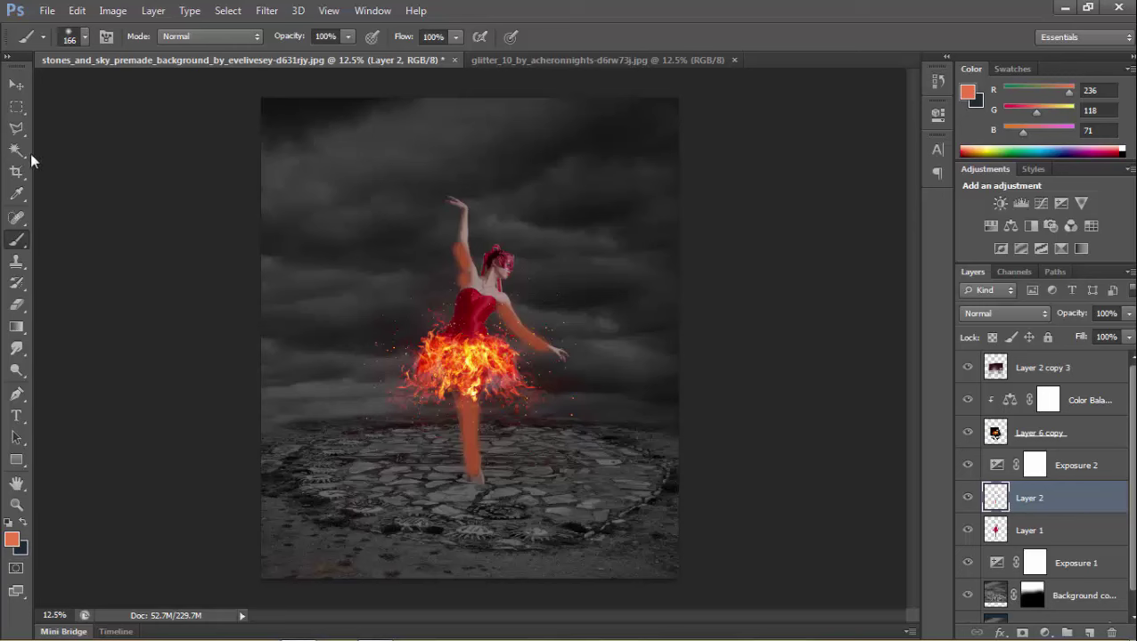
- Set the orange layer's blend mode to Overlay and lower its opacity to 34%
left_click(16, 85)
left_click(1031, 317)
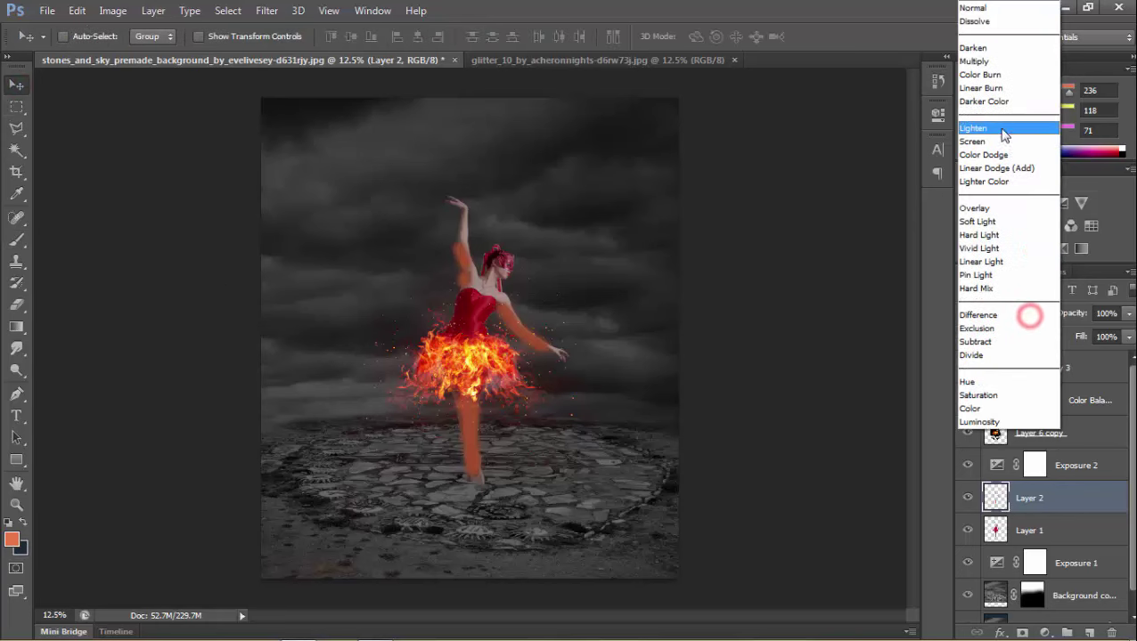
left_click(1003, 132)
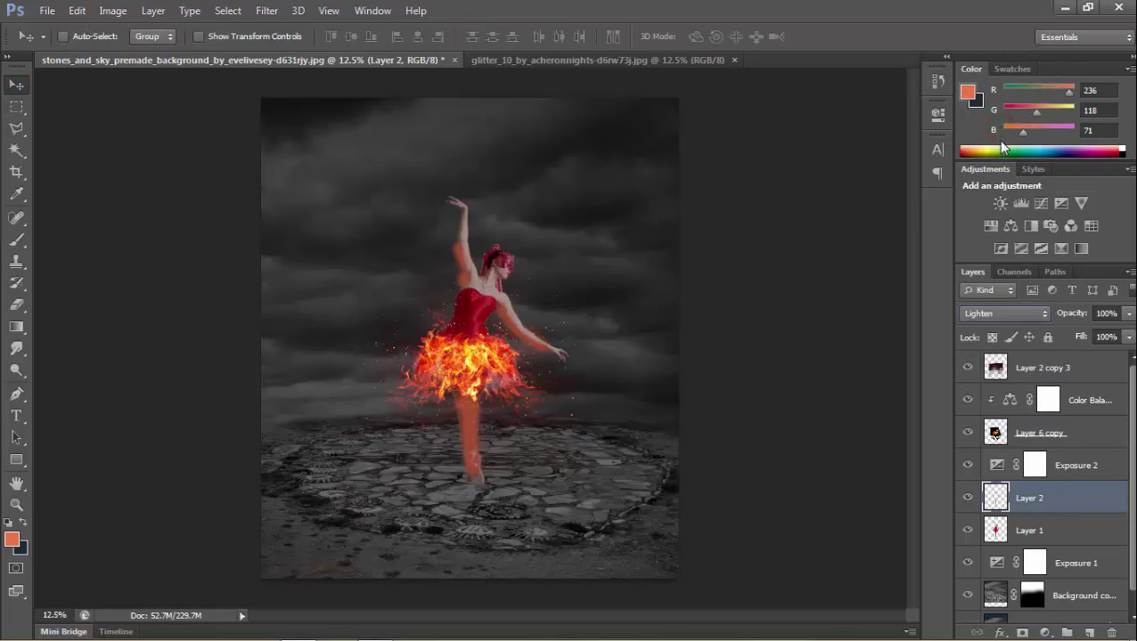
key("Down")
key("Down")
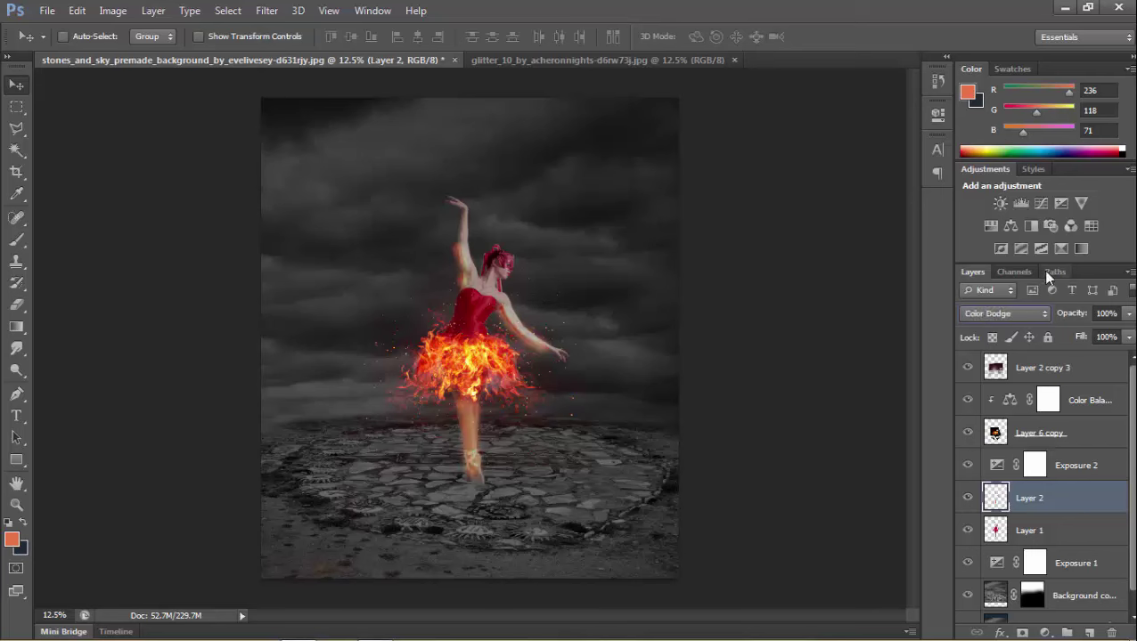
key("Down")
key("Down")
key("Down")
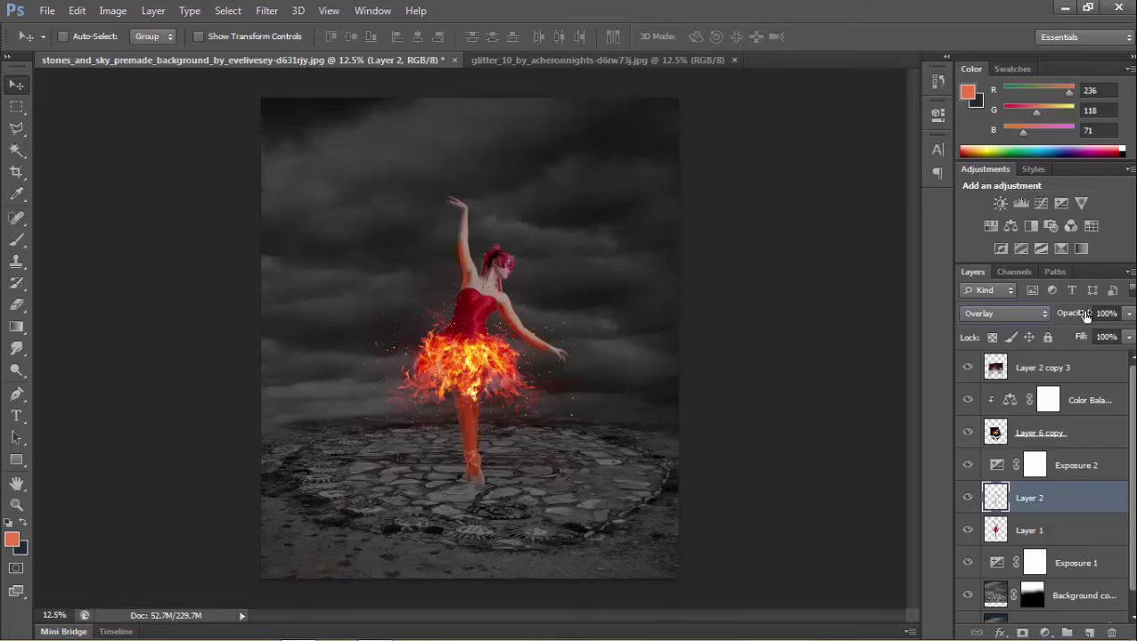
mouse_move(1080, 312)
left_mouse_down()
mouse_move(1086, 321)
mouse_move(1072, 313)
left_mouse_up()
- Brush extra orange warmth down the leg and around the raised hand
left_click(16, 241)
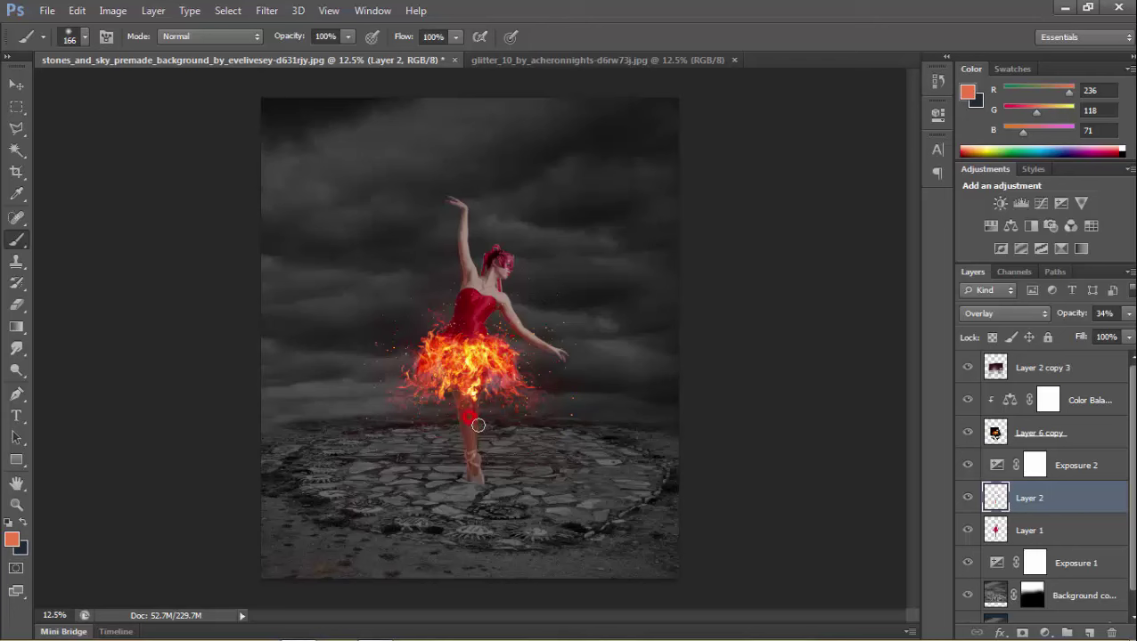
left_click_drag(474, 427, 467, 470)
left_click_drag(453, 206, 462, 232)
left_click(17, 84)
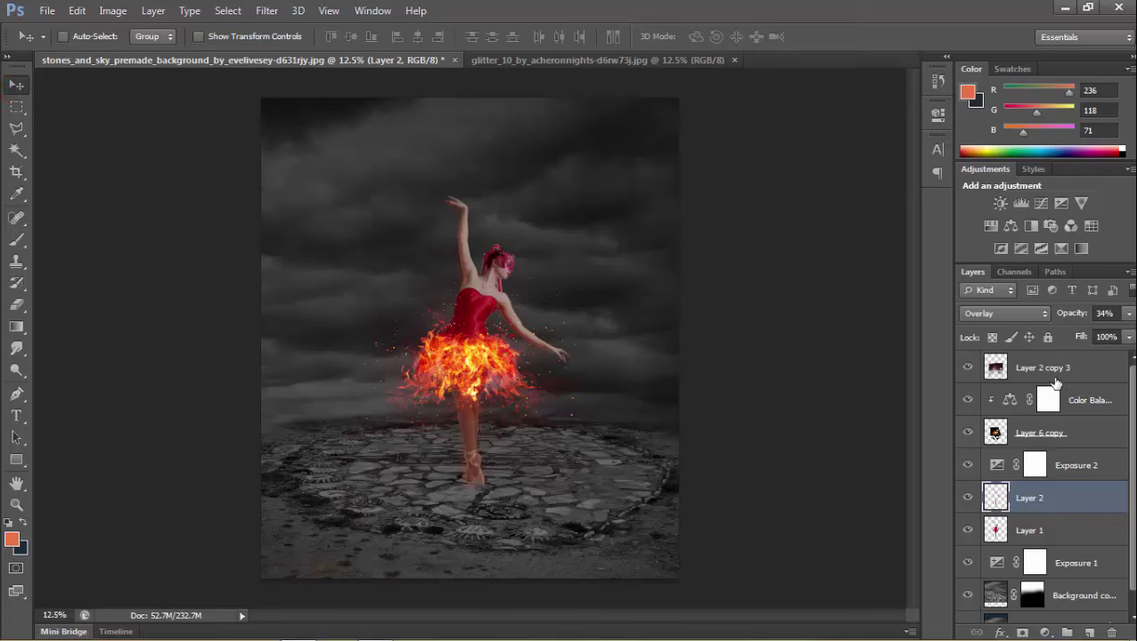
- Above Layer 2 copy 3, add a Curves adjustment with the midpoint pulled down to darken everything
left_click(1044, 372)
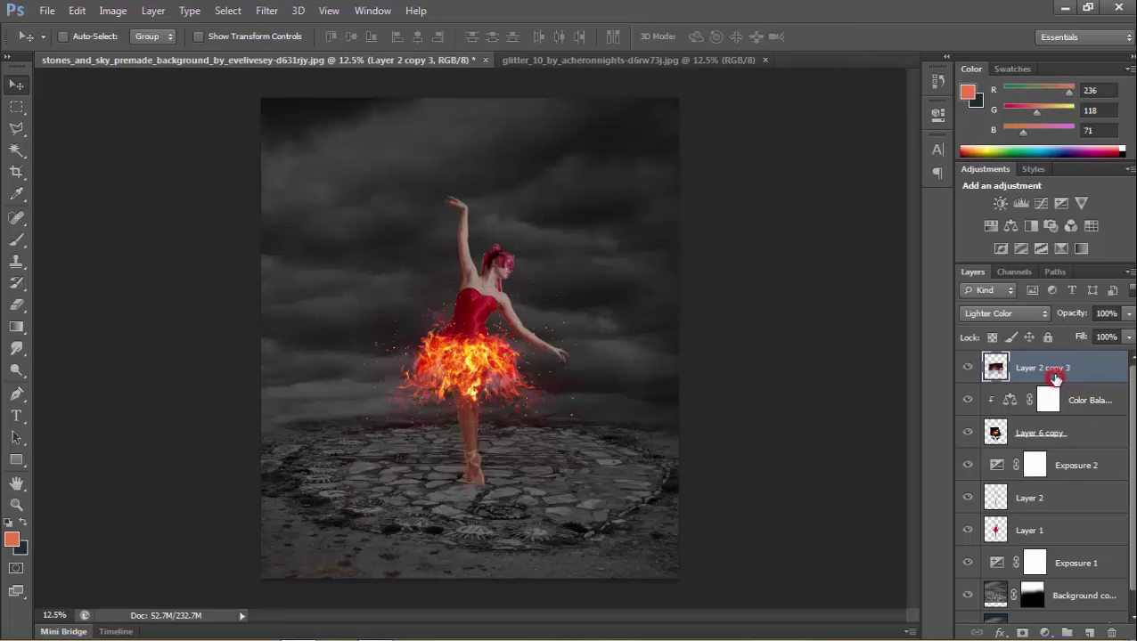
left_click(1044, 632)
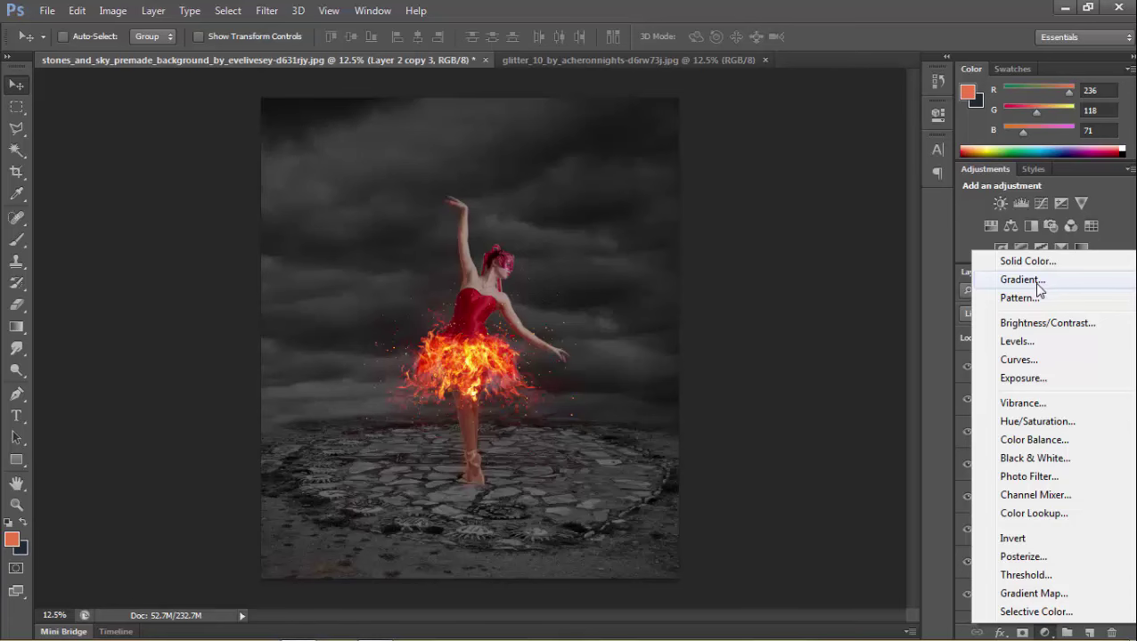
left_click(1034, 360)
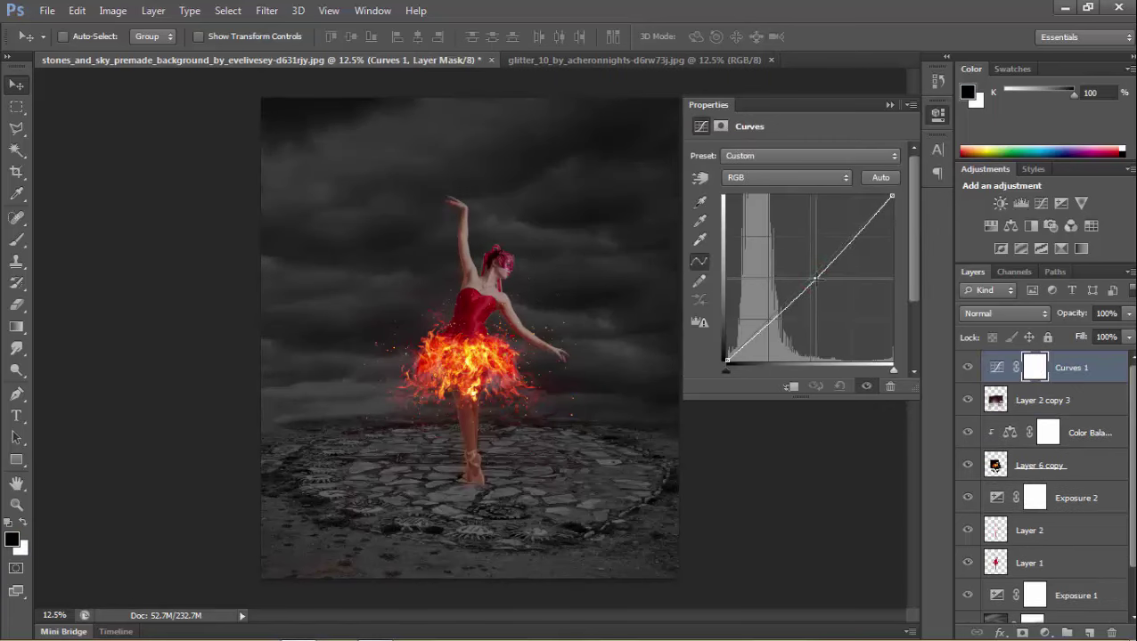
left_click_drag(811, 277, 825, 291)
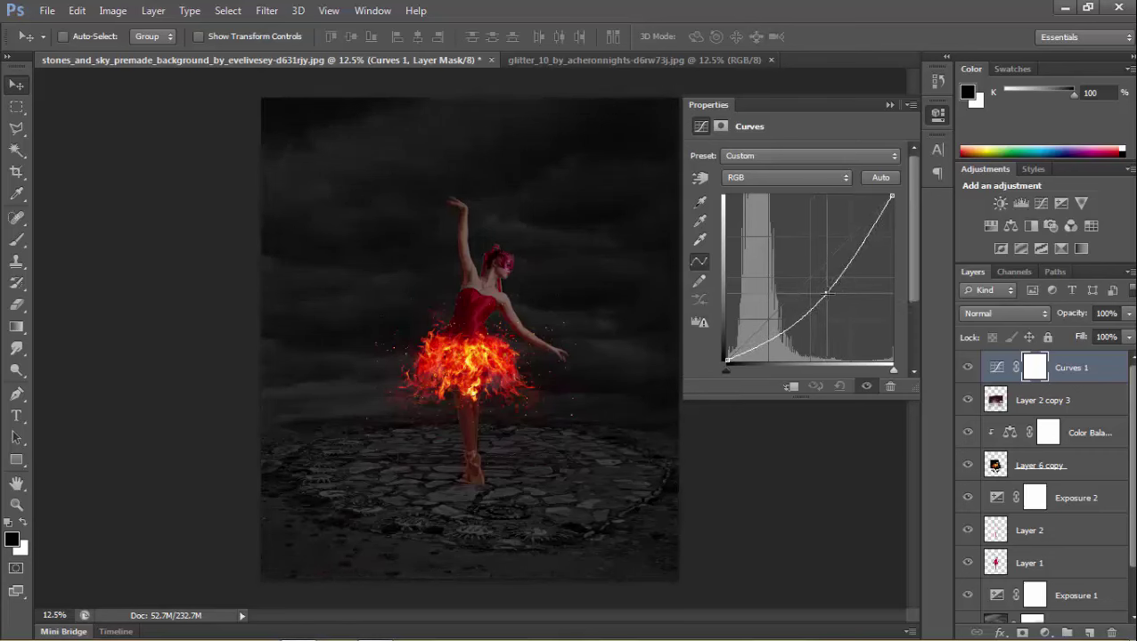
left_click_drag(825, 291, 826, 287)
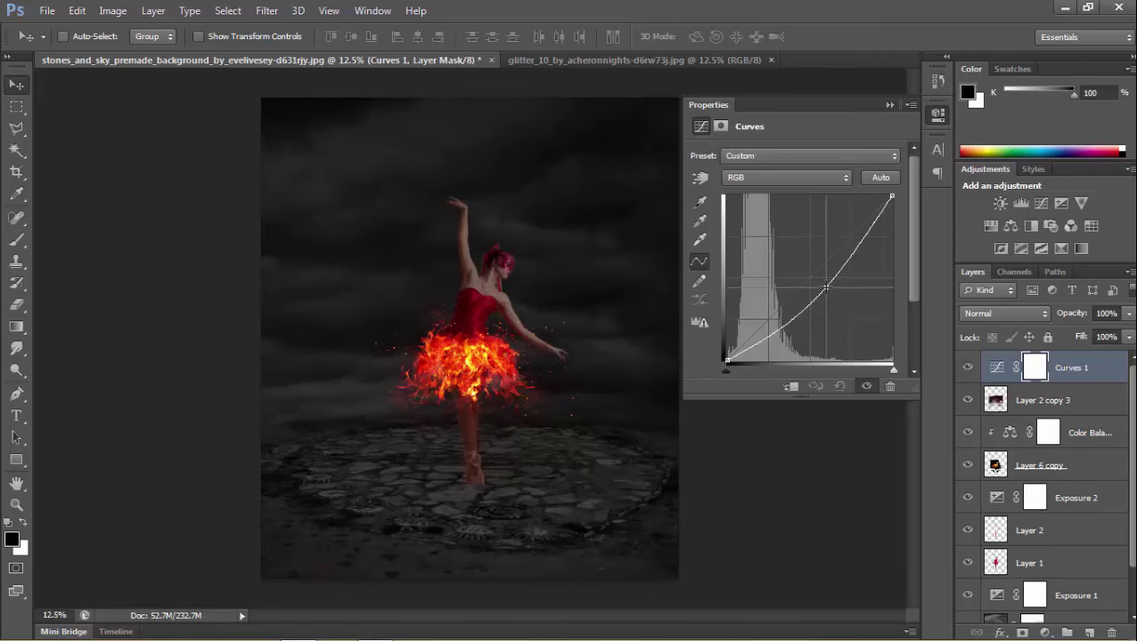
left_click(887, 106)
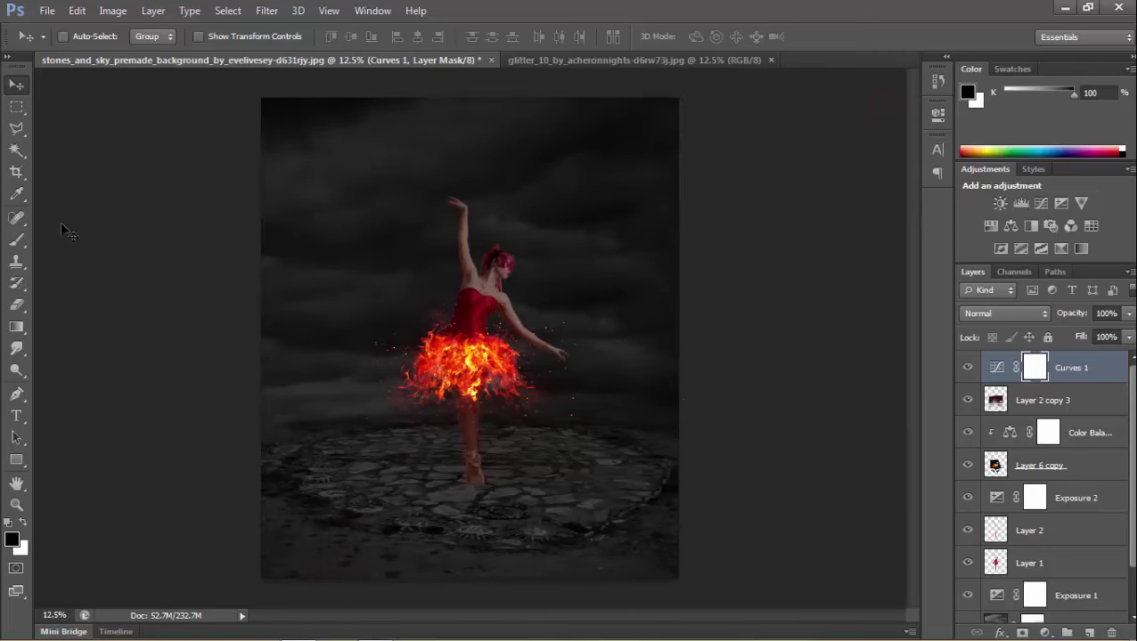
- Paint the Curves 1 mask with an 825 px soft black brush around the dancer's chest and head
left_click(16, 242)
right_click(482, 241)
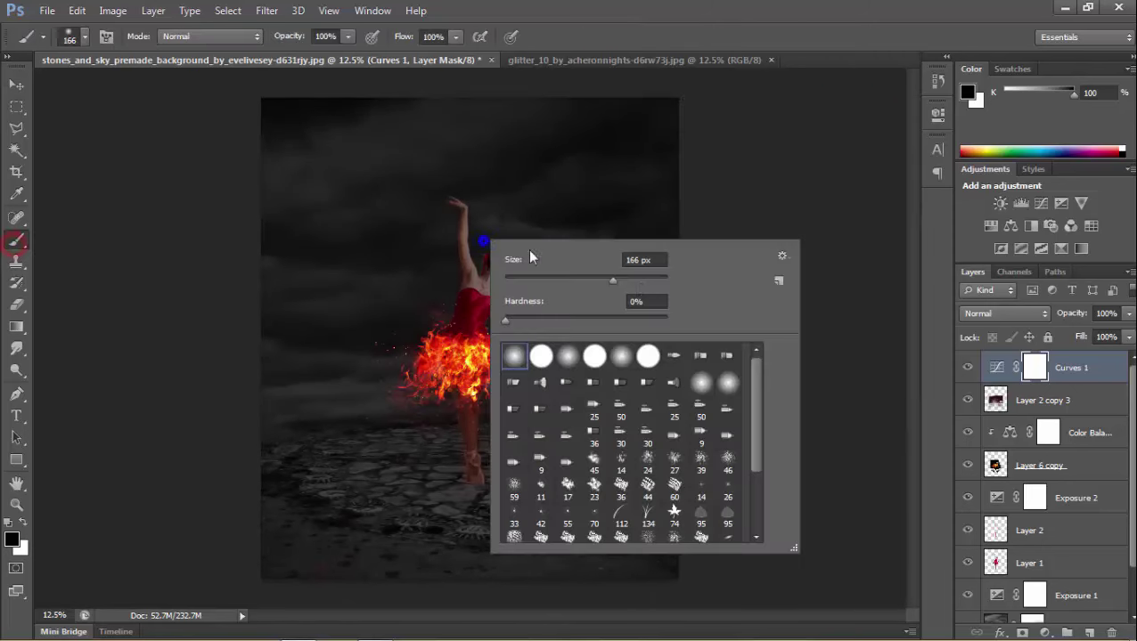
left_click(447, 215)
mouse_move(508, 285)
left_mouse_down()
mouse_move(545, 360)
mouse_move(472, 299)
mouse_move(411, 381)
mouse_move(518, 382)
mouse_move(472, 431)
mouse_move(475, 500)
mouse_move(517, 490)
mouse_move(436, 482)
mouse_move(446, 490)
left_mouse_up()
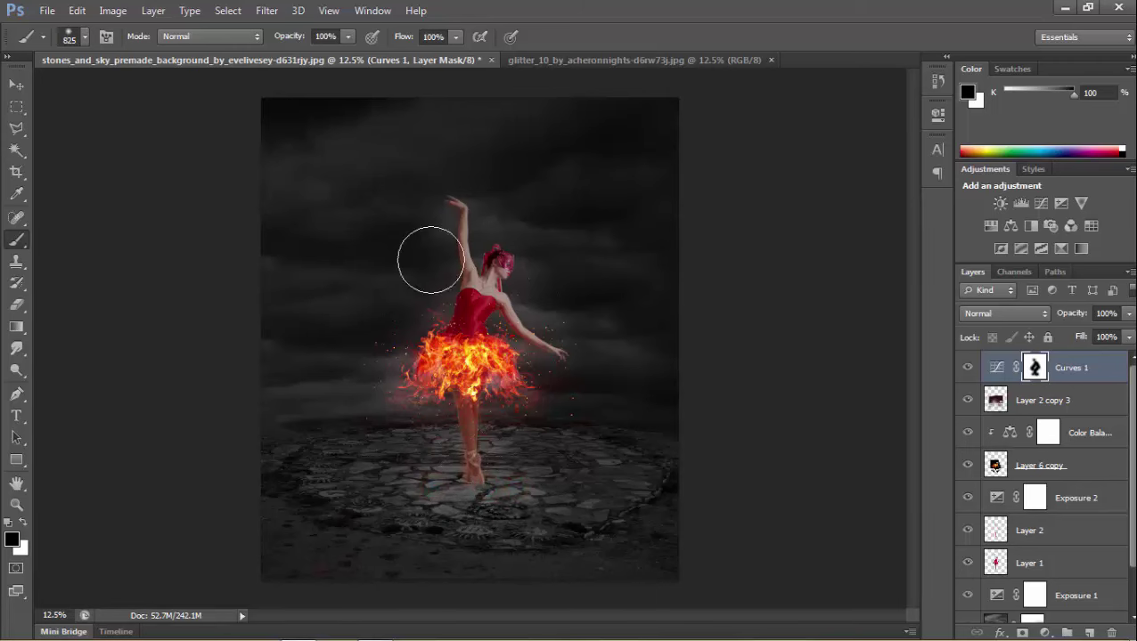
- Enlarge the brush to 3376 px and paint out the darkening over the sky around the dancer
right_click(429, 188)
left_click(604, 230)
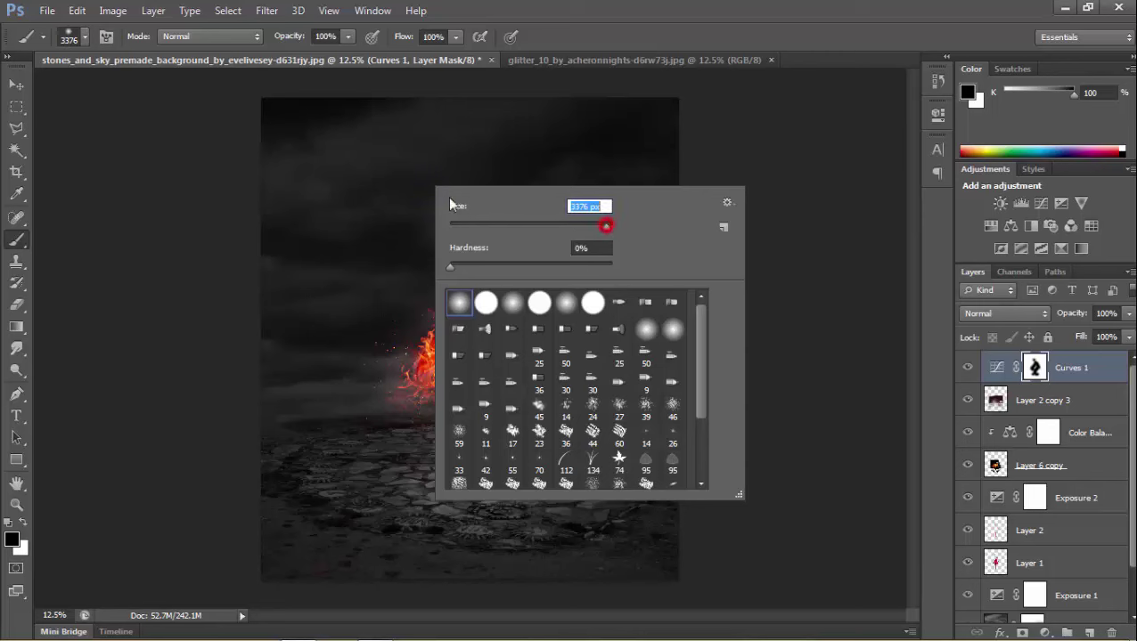
type("3376")
left_click(435, 256)
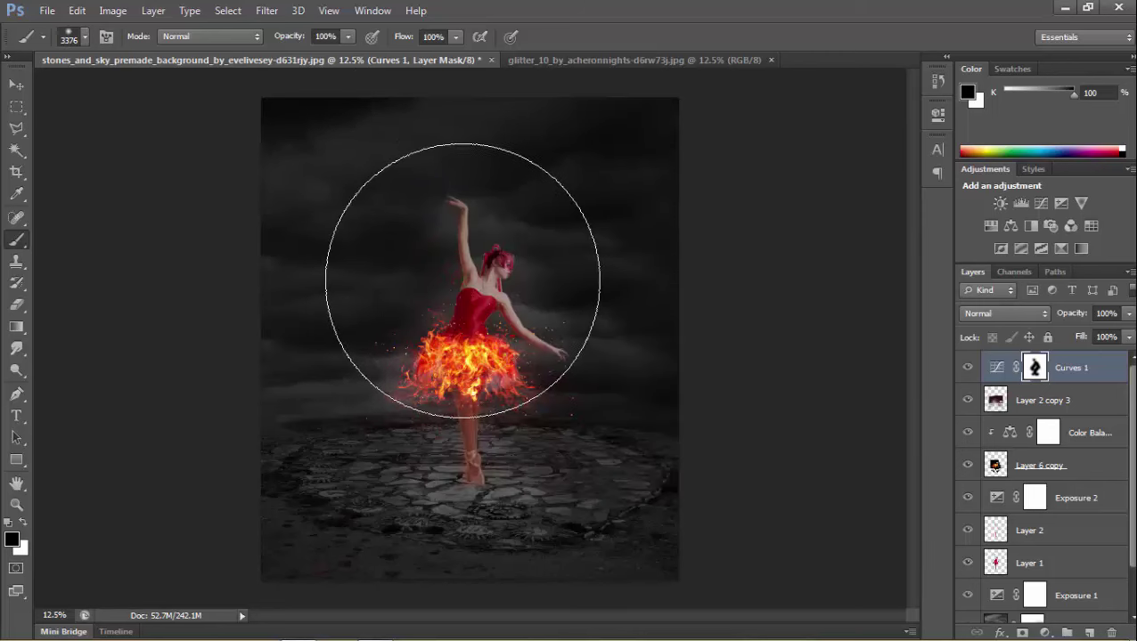
left_click(462, 280)
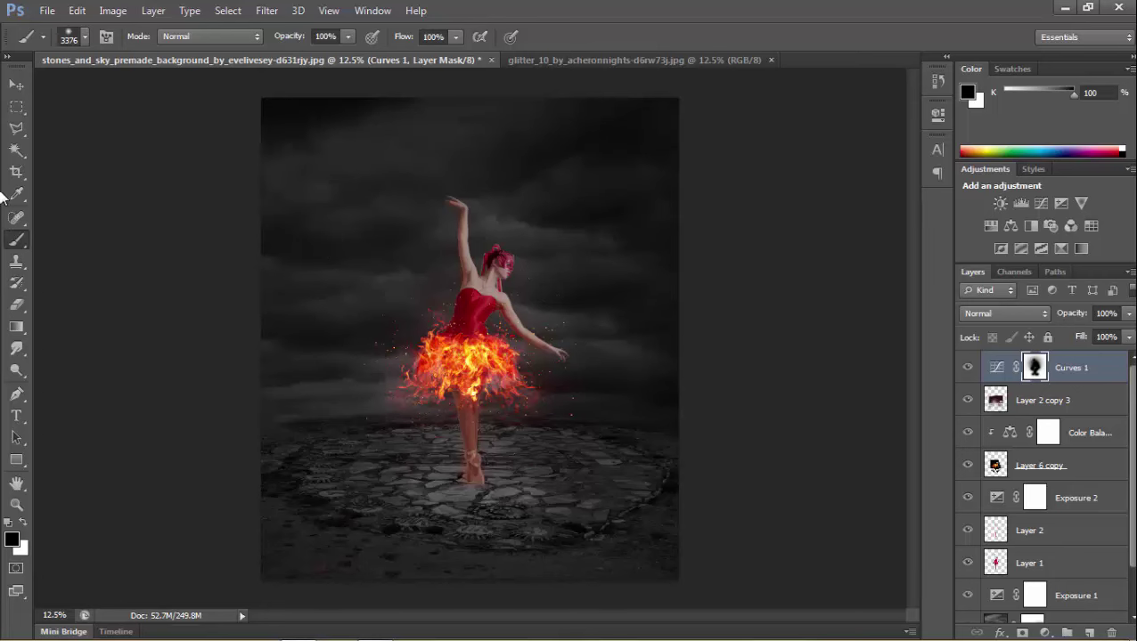
left_click(16, 84)
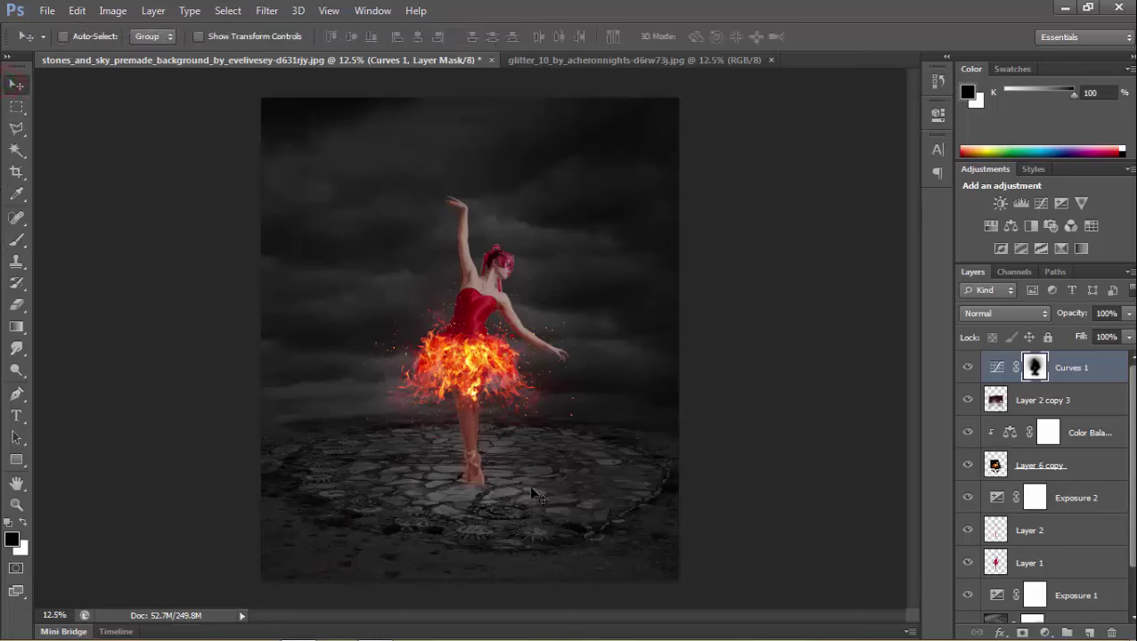
- Add a new empty layer and set the foreground colour to orange ff4800
left_click(1088, 632)
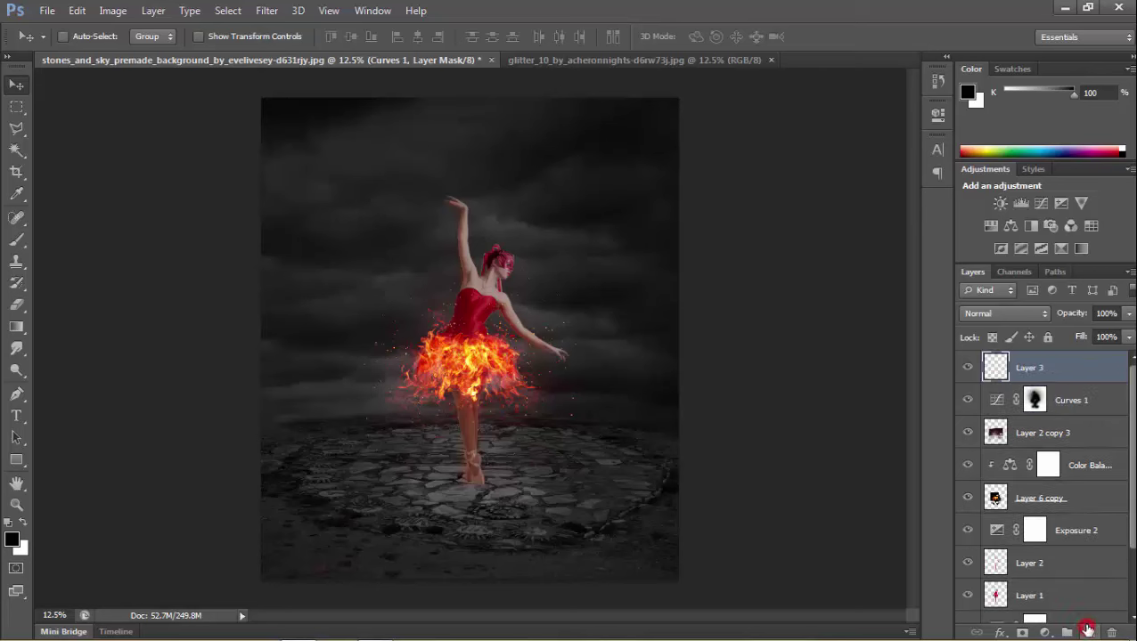
left_click(11, 539)
left_click_drag(911, 219, 1026, 189)
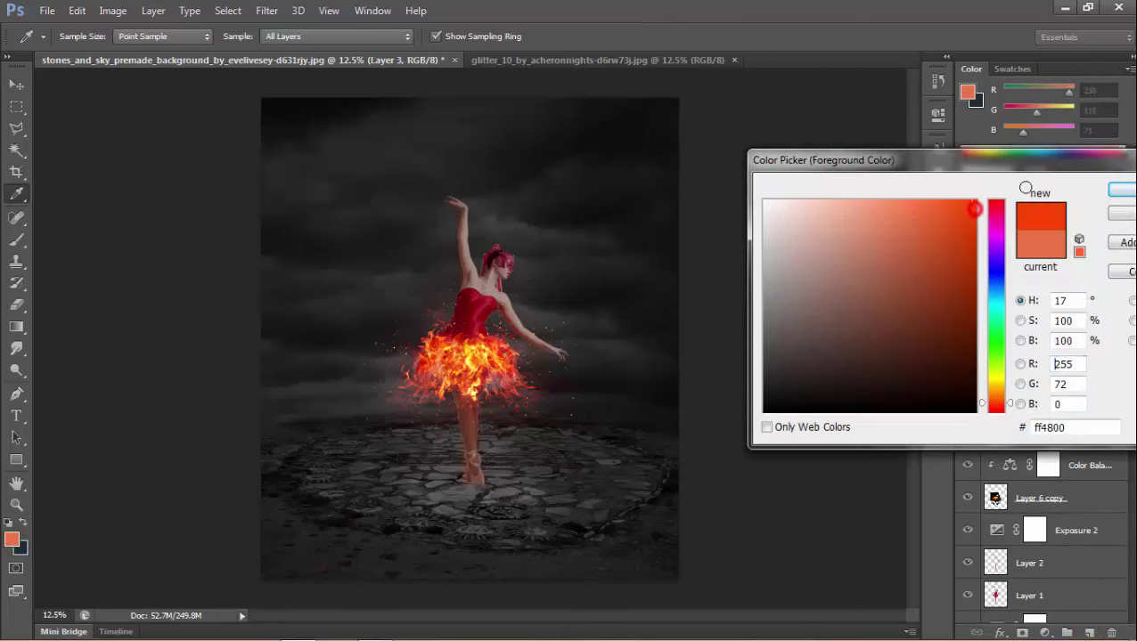
left_click(1120, 190)
- Paint a soft orange glow, undoing the oversized attempt and trying a 1753 px brush
key("v")
left_click(17, 240)
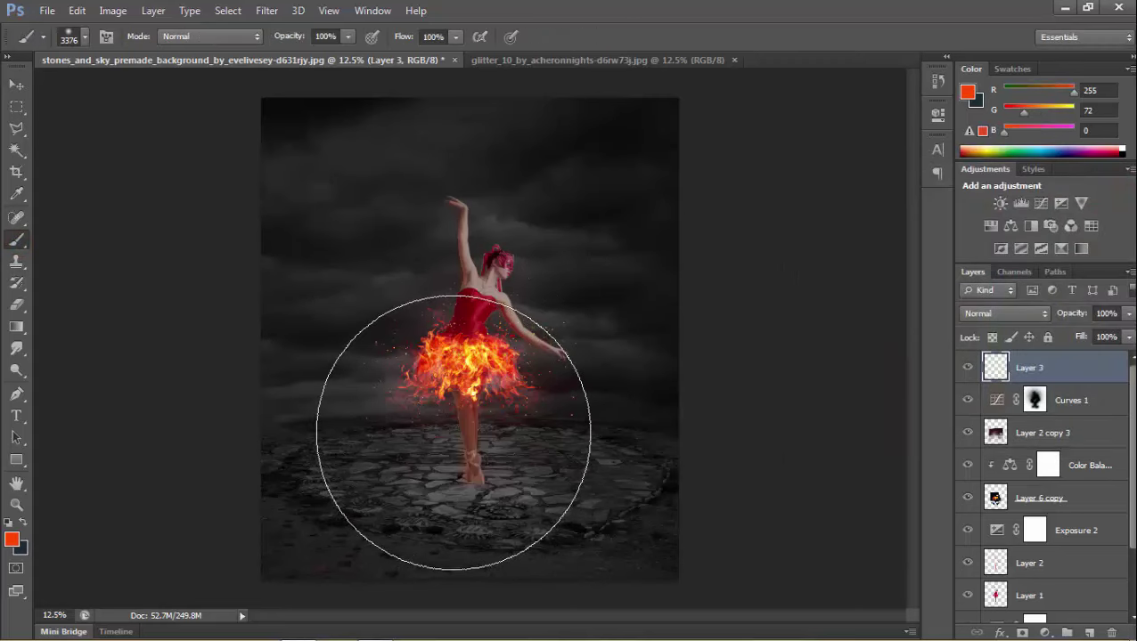
left_click(454, 433)
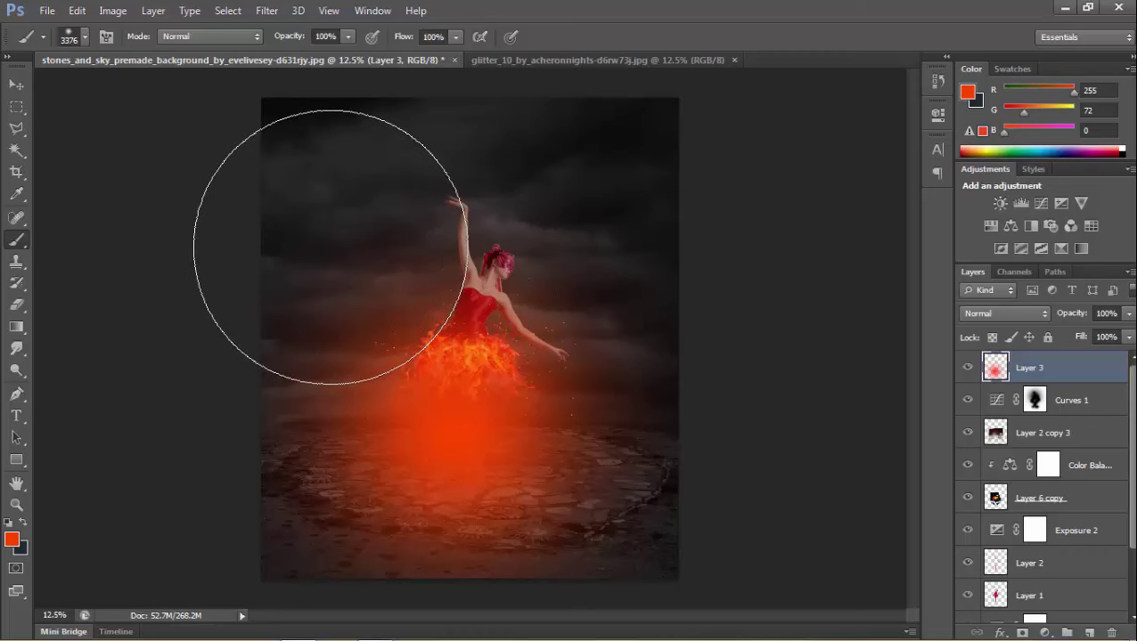
key("ctrl+z")
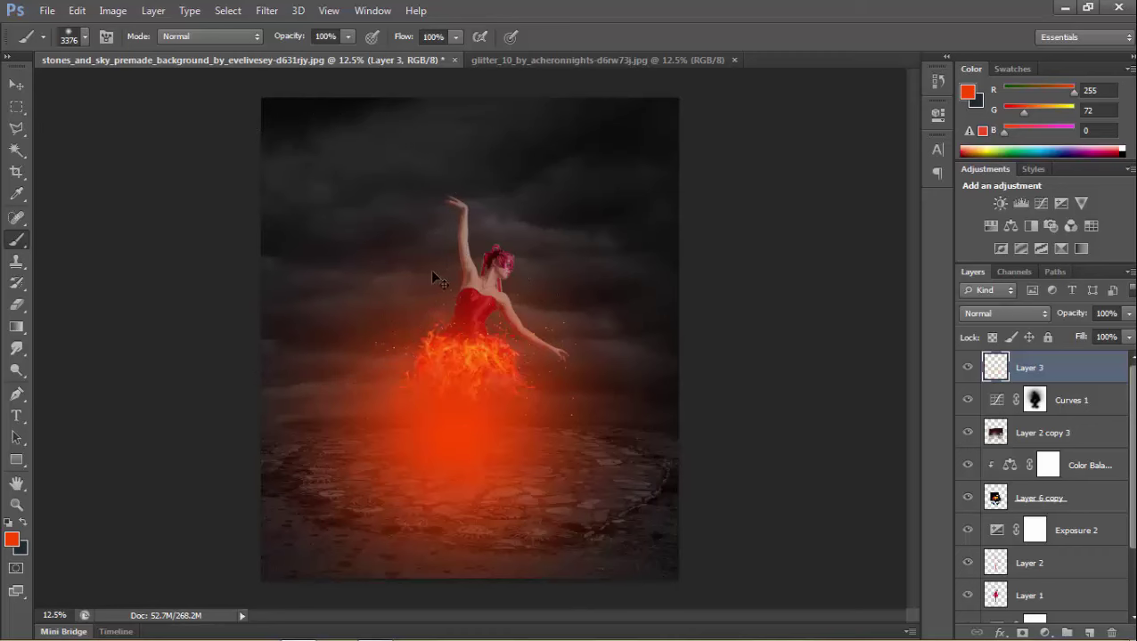
right_click(446, 298)
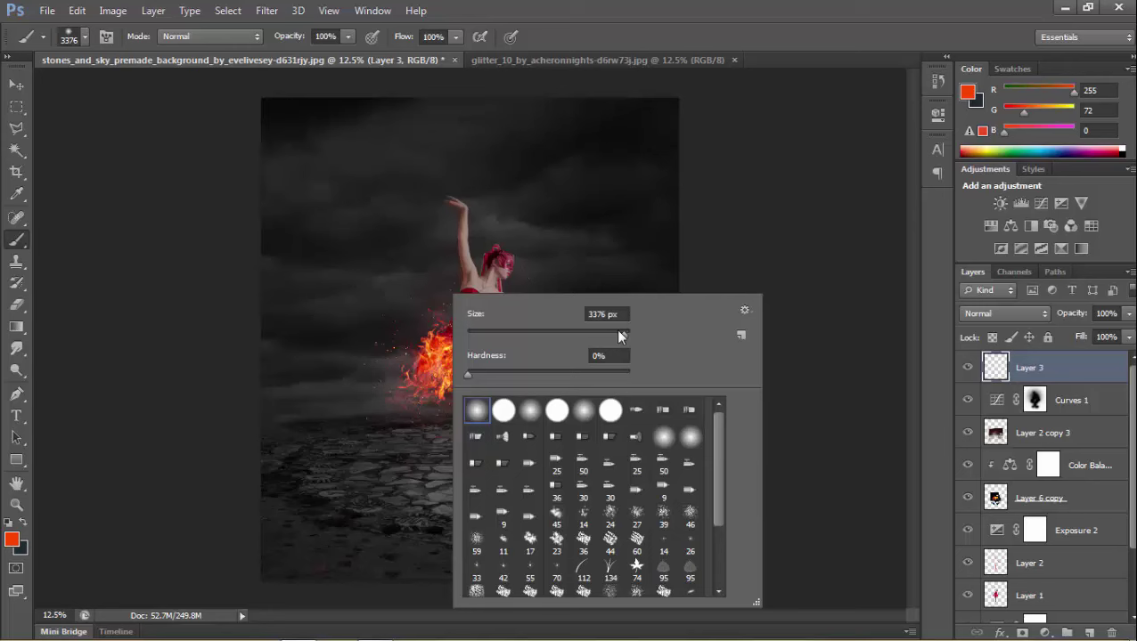
left_click_drag(615, 328, 540, 303)
key("Return")
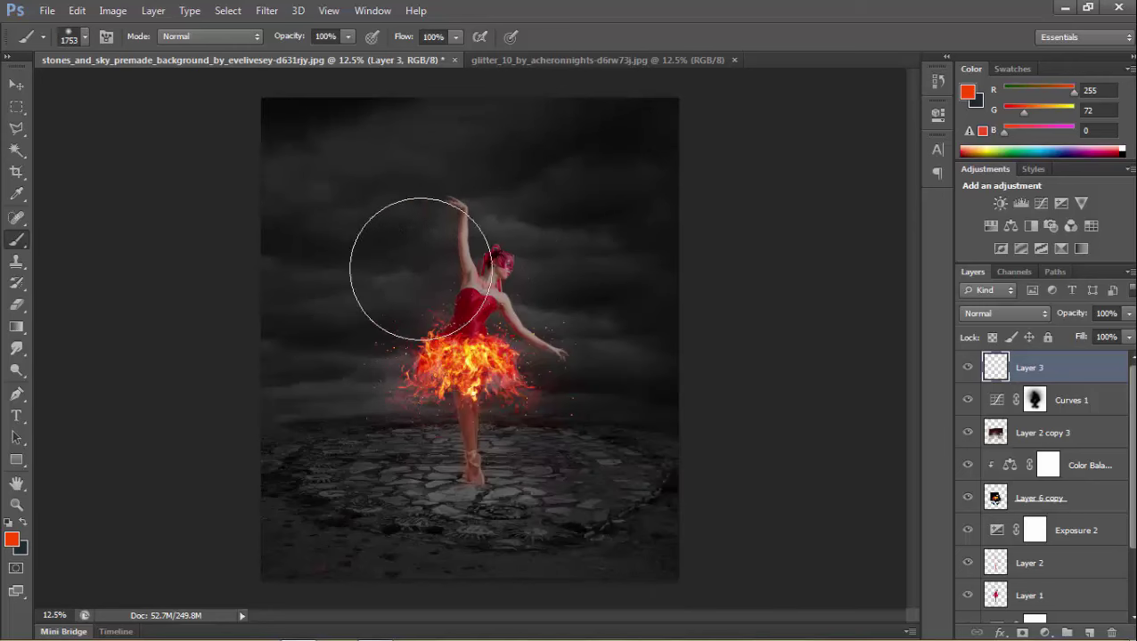
key("ctrl+z")
- Move the glow below the skirt and squash it to 35.13% height onto the stones at her feet
left_click(16, 86)
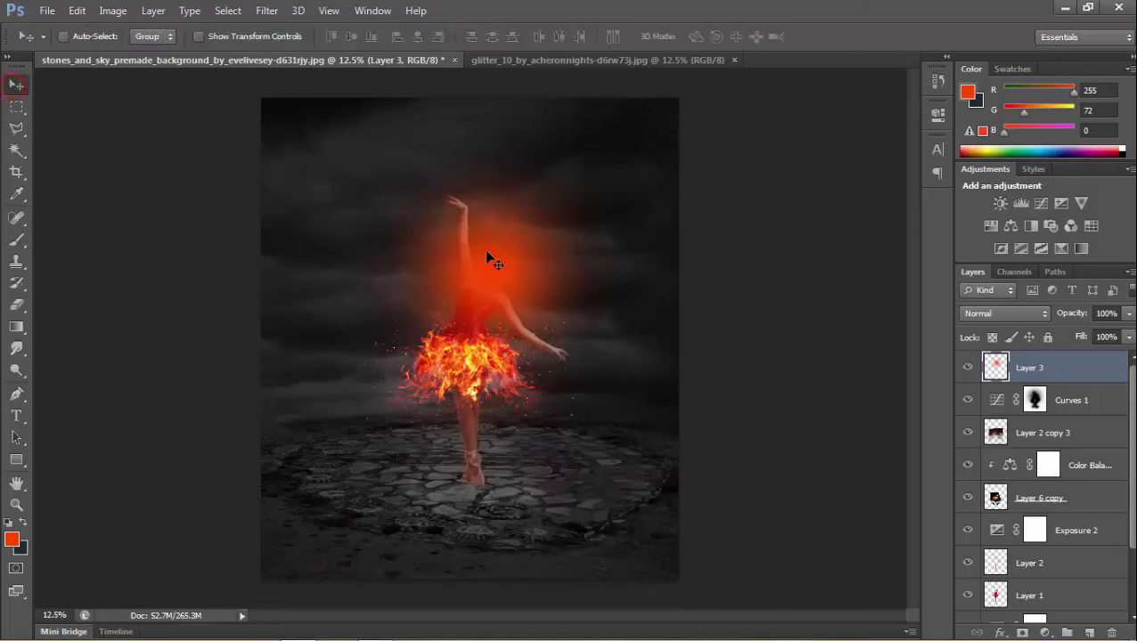
left_click_drag(486, 252, 471, 452)
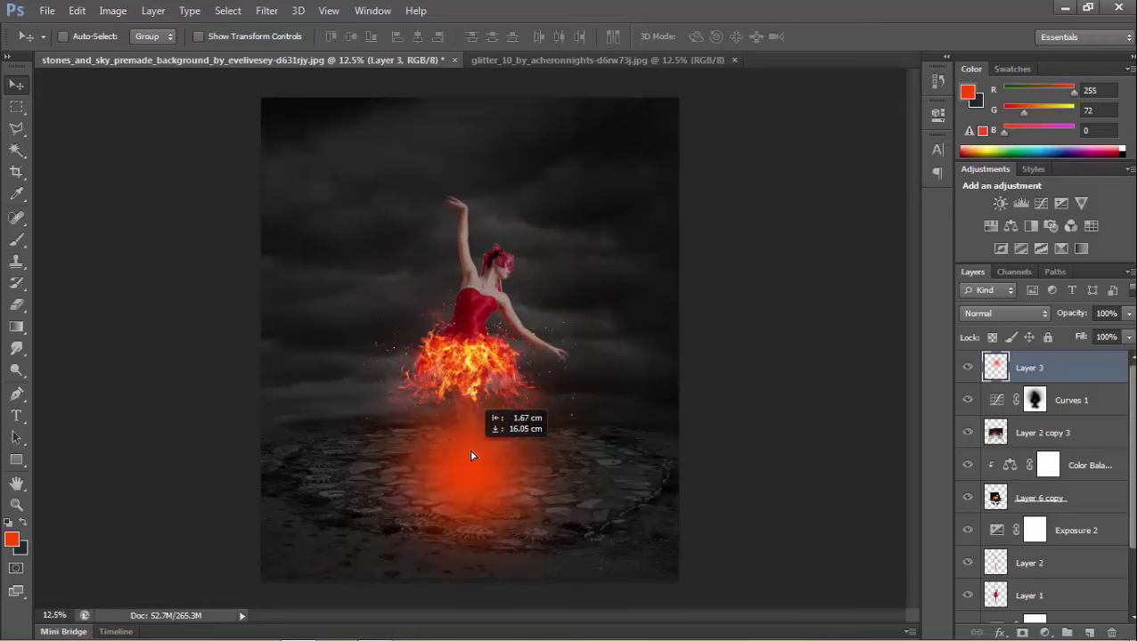
key("ctrl+t")
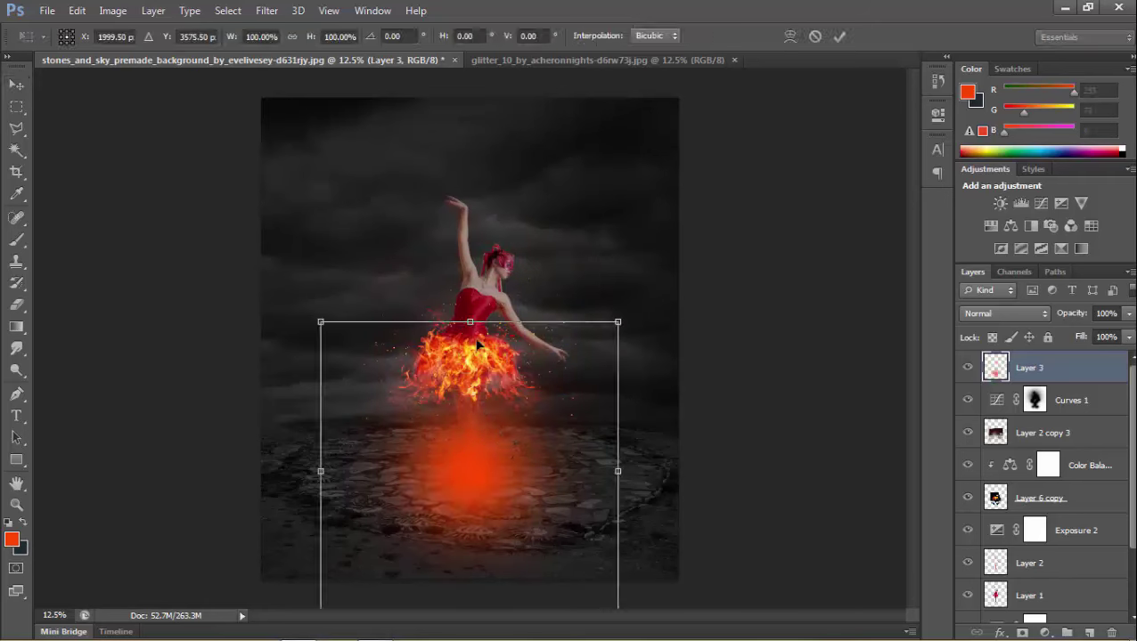
left_click_drag(470, 321, 471, 417)
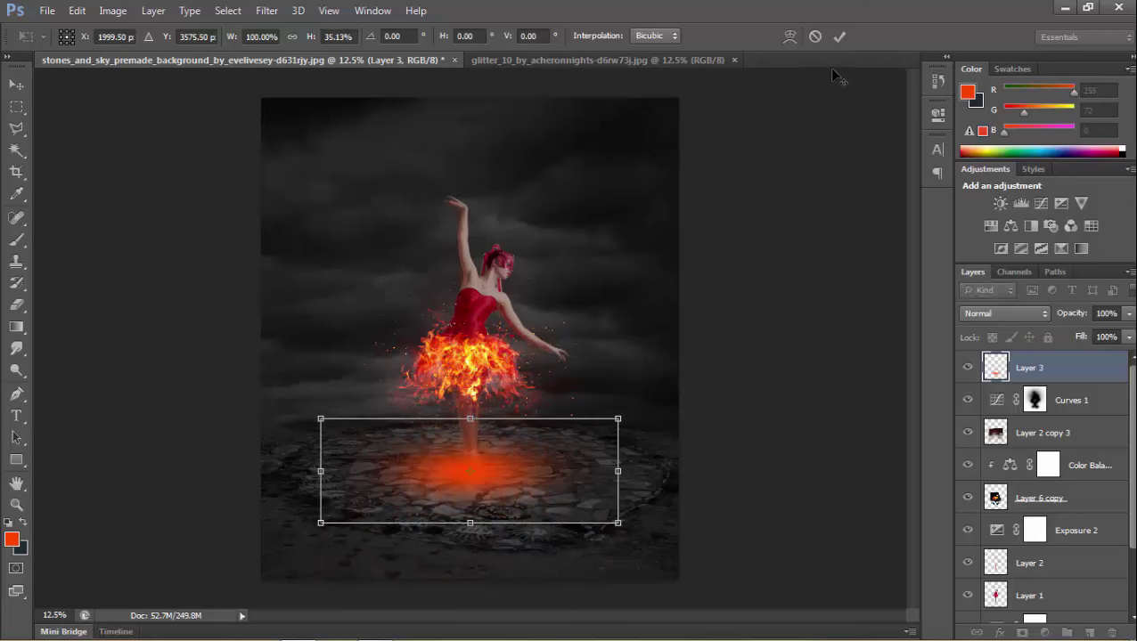
left_click(838, 39)
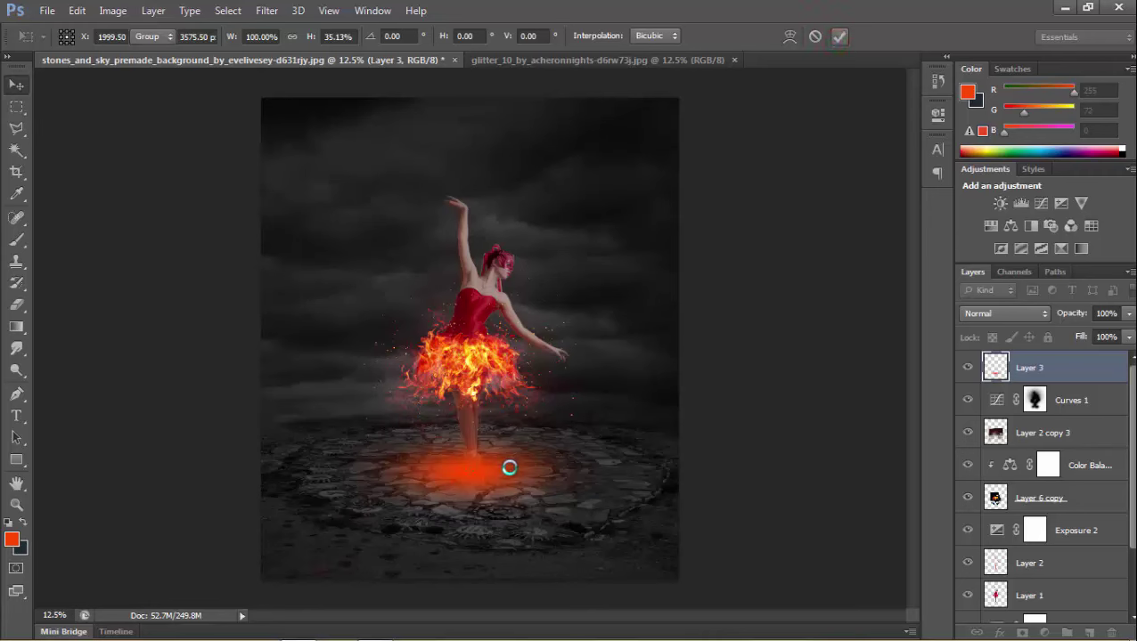
left_click_drag(510, 472, 513, 476)
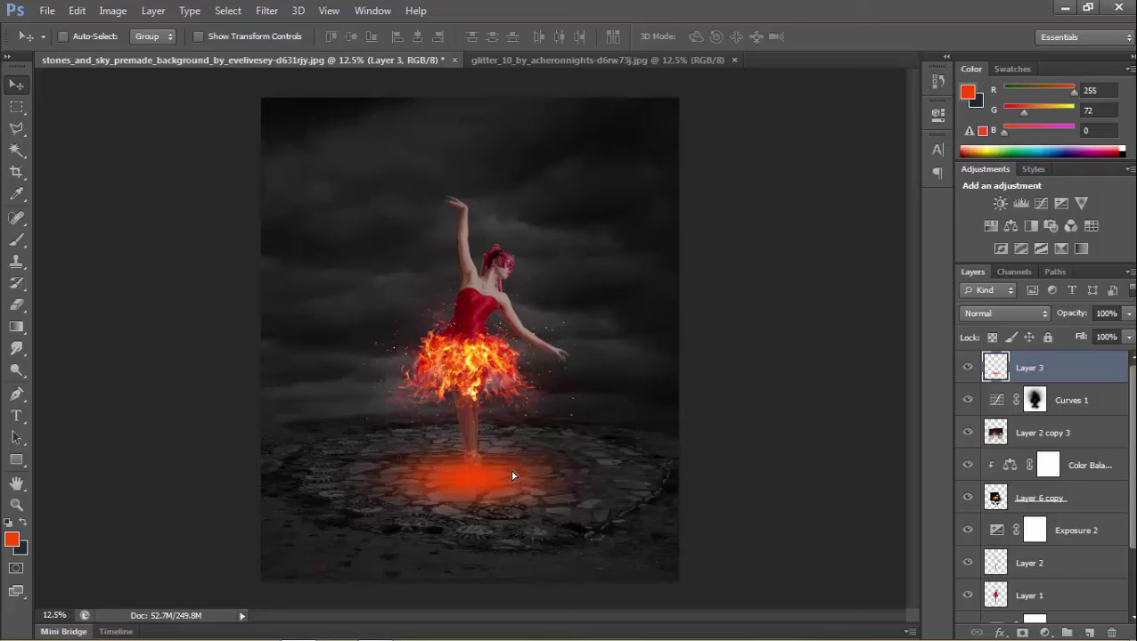
- Set Layer 3 to Overlay and move it just below Layer 1 in the stack
left_click(1000, 319)
left_click(1000, 205)
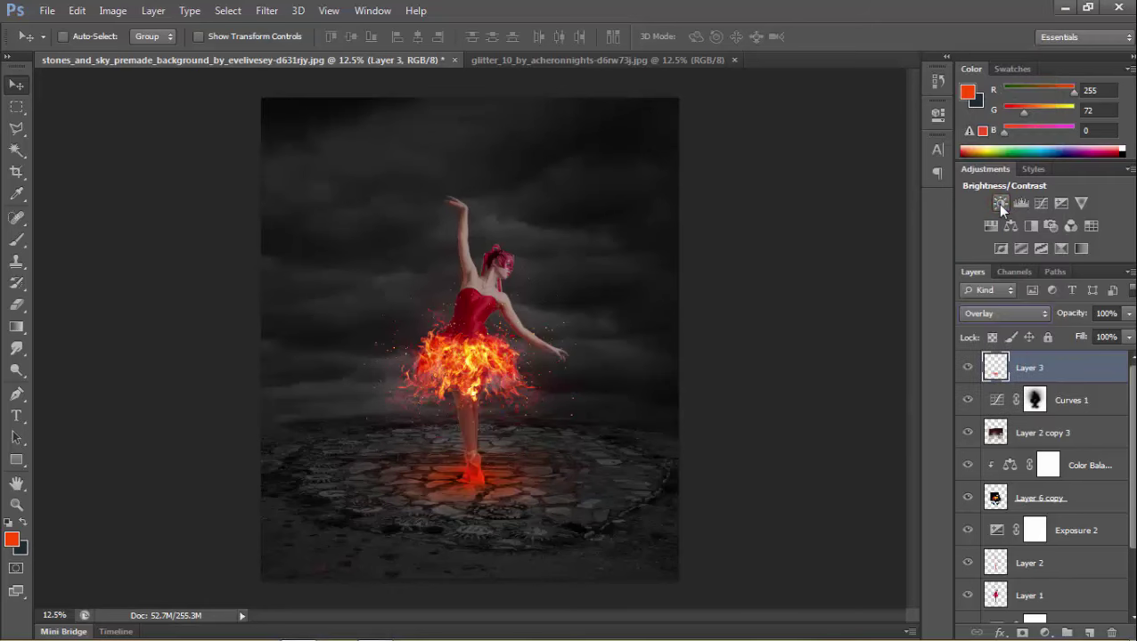
left_click_drag(1035, 369, 1037, 406)
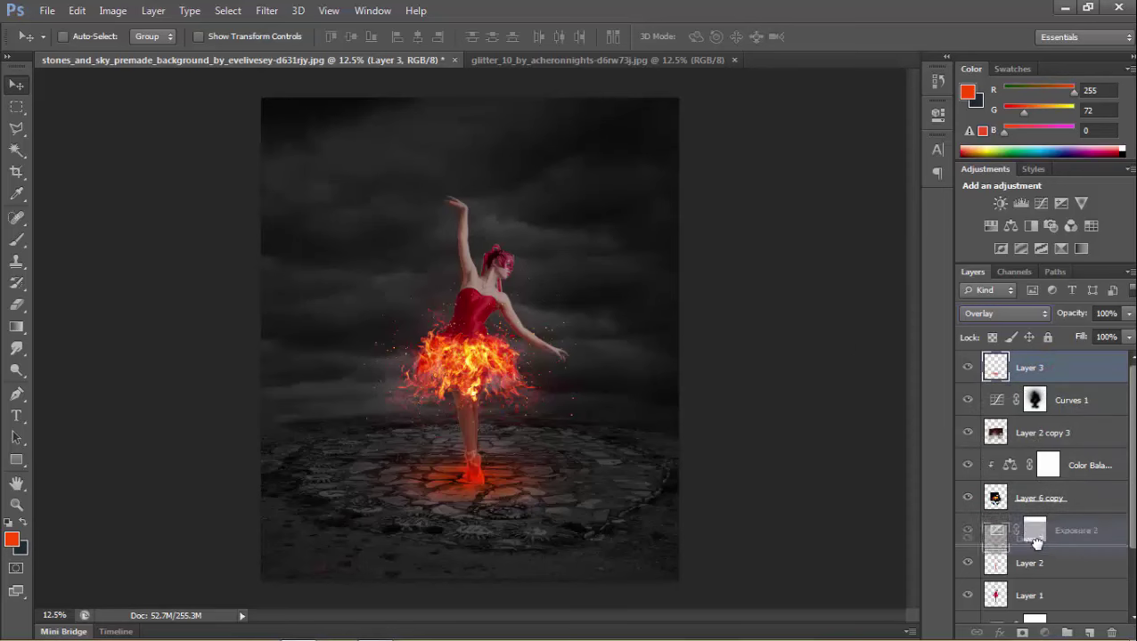
left_click_drag(1037, 406, 1036, 609)
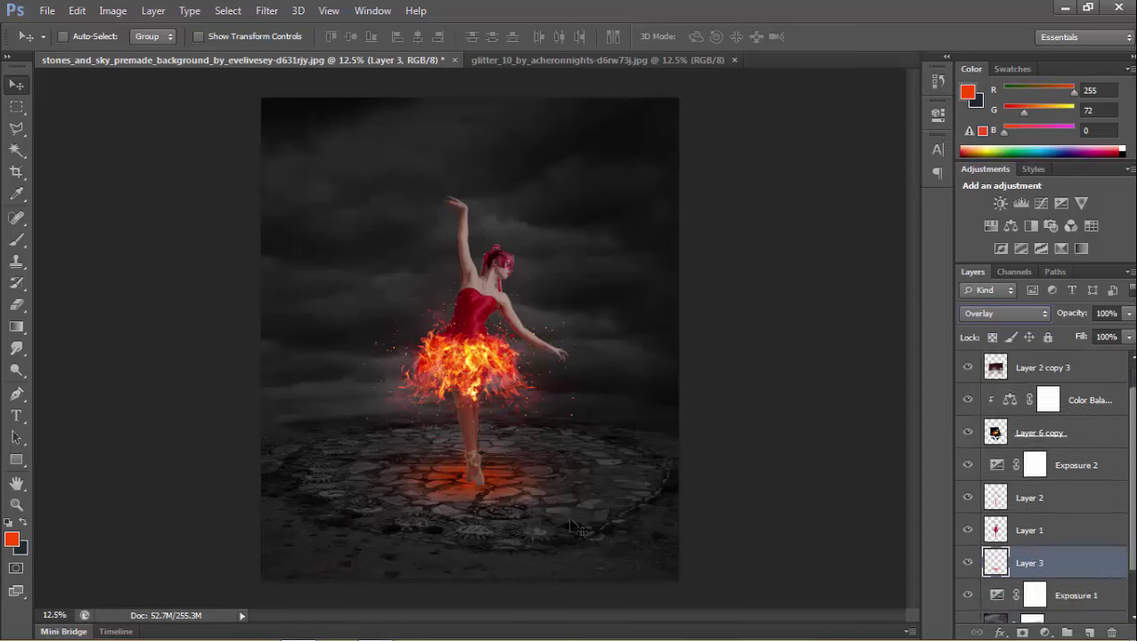
- Nudge the floor glow slightly down and change its blend mode to Soft Light
left_click_drag(497, 485, 497, 483)
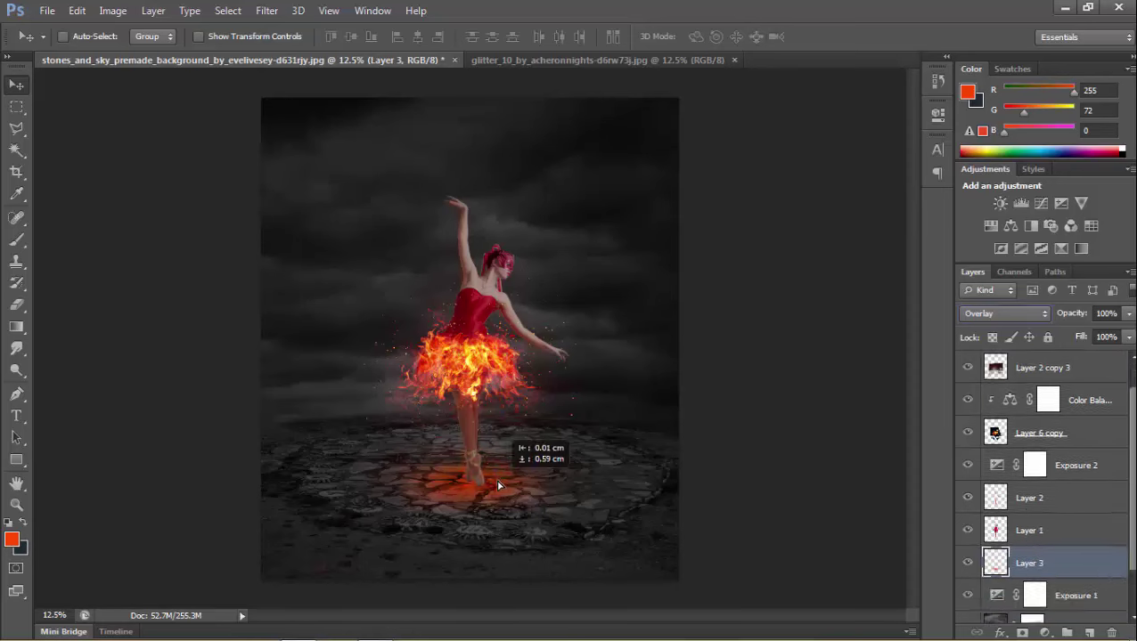
left_click(1041, 313)
left_click(998, 221)
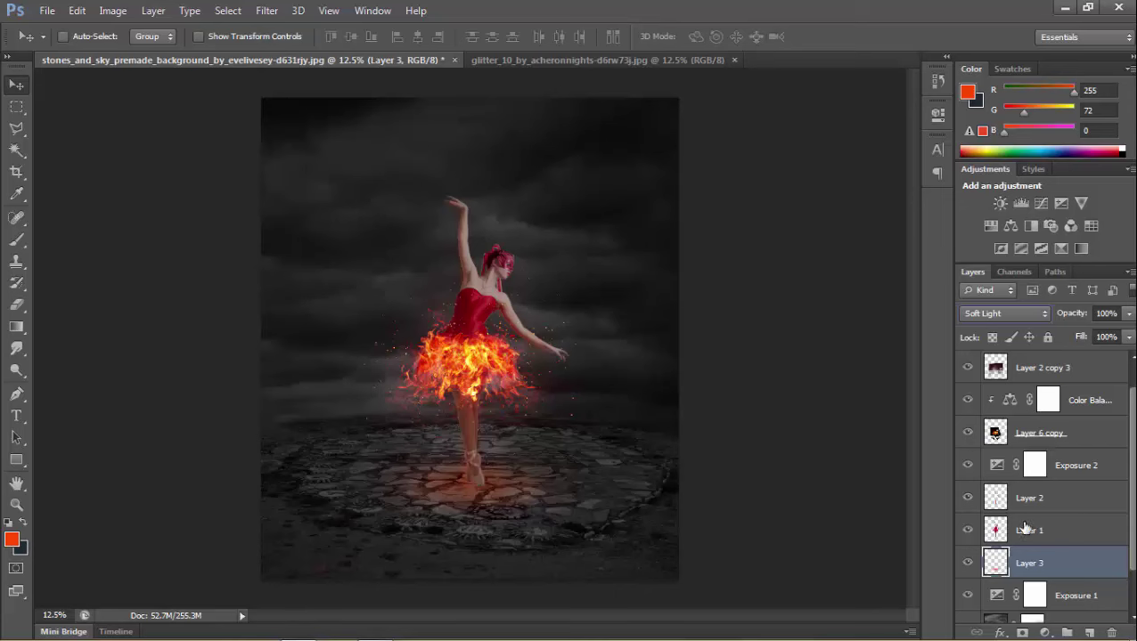
- On Layer 2, paint a red-orange glow around the dancer's feet with a ~156 px brush
left_click(1029, 496)
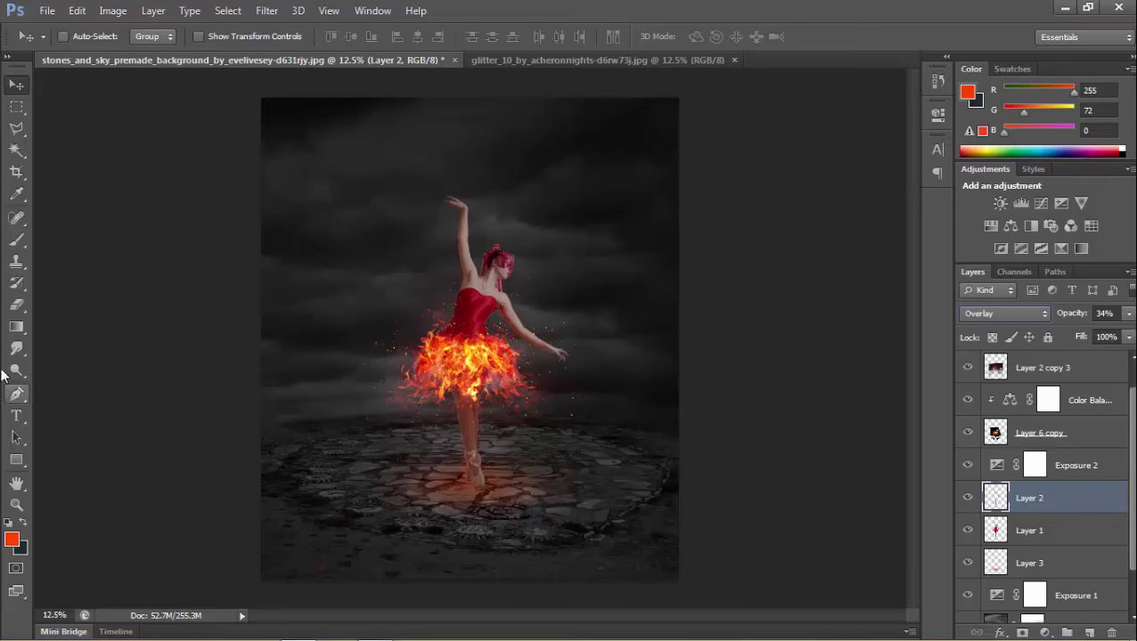
left_click(17, 239)
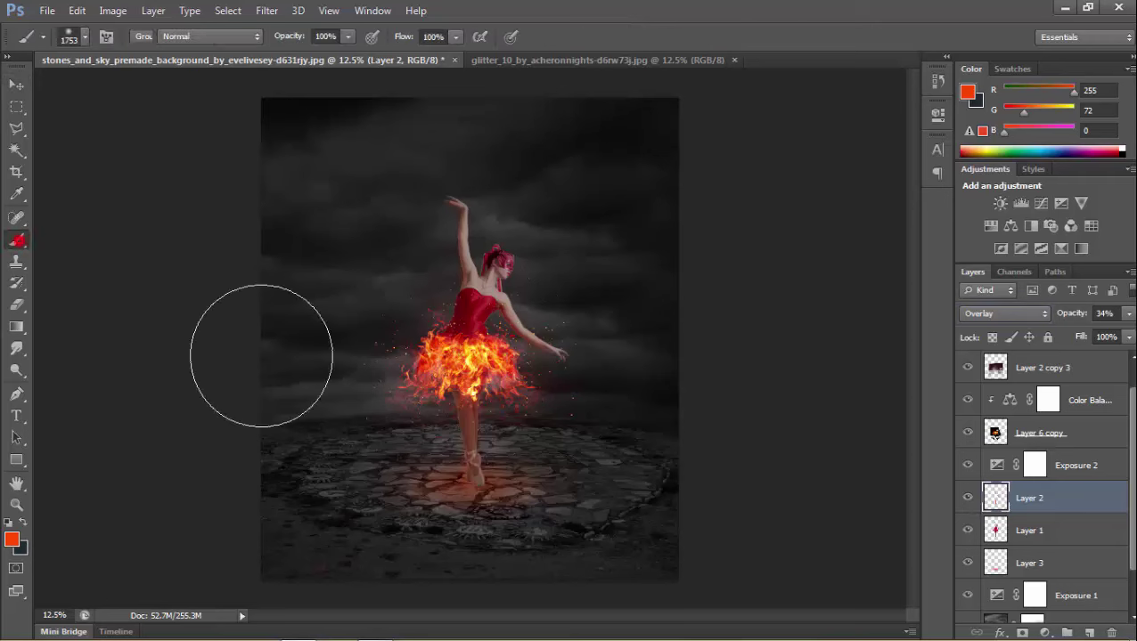
right_click(395, 361)
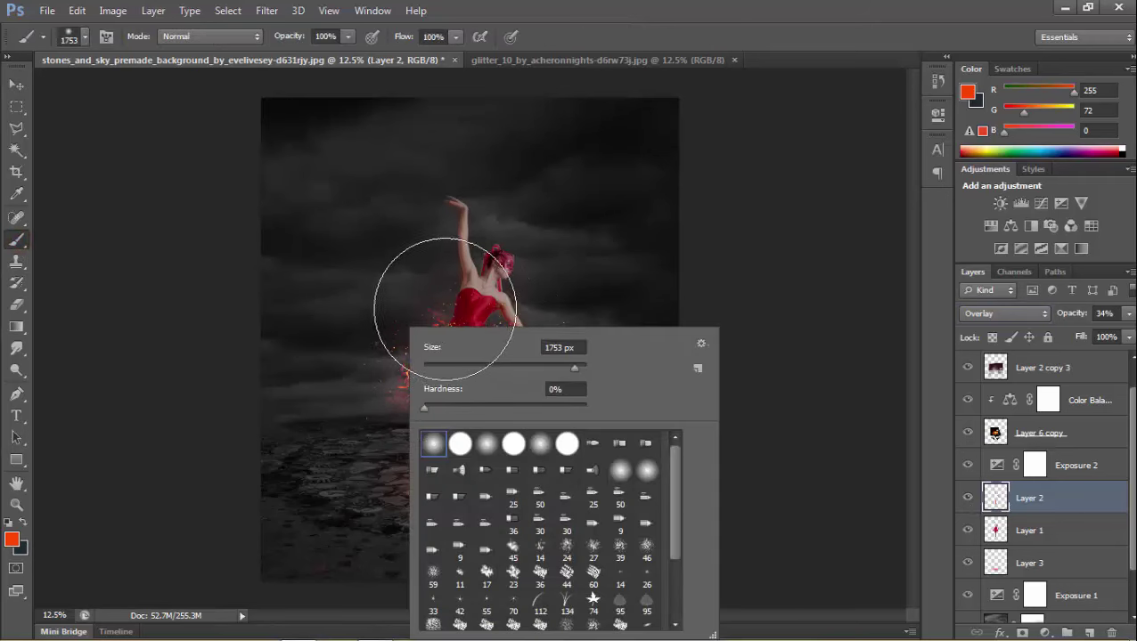
left_click_drag(497, 367, 477, 365)
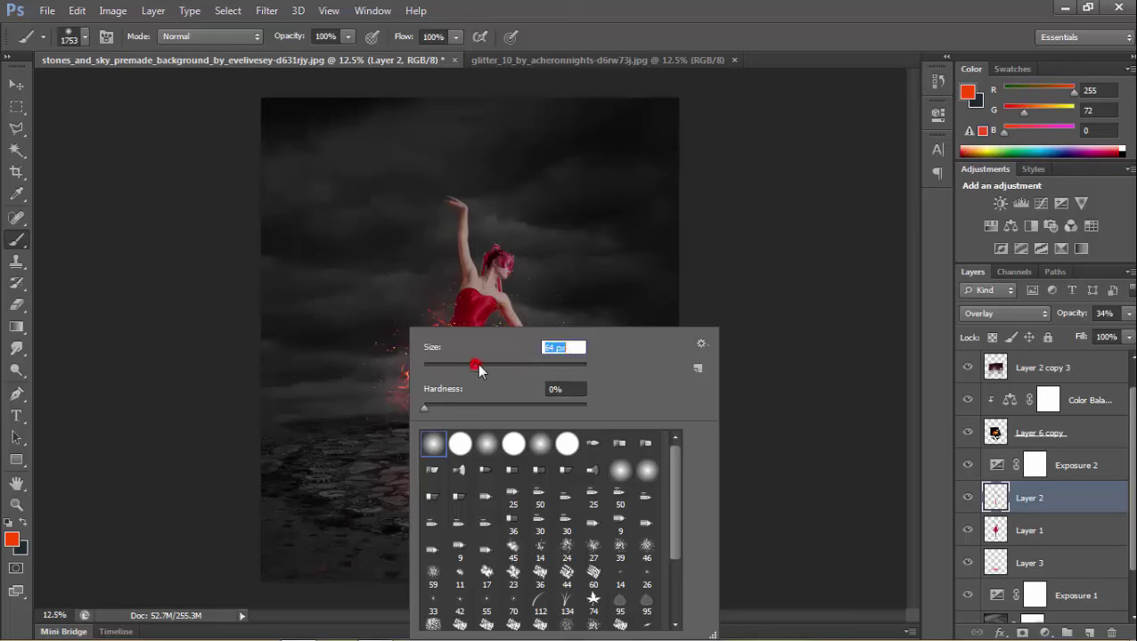
left_click(212, 372)
left_click_drag(482, 482, 470, 480)
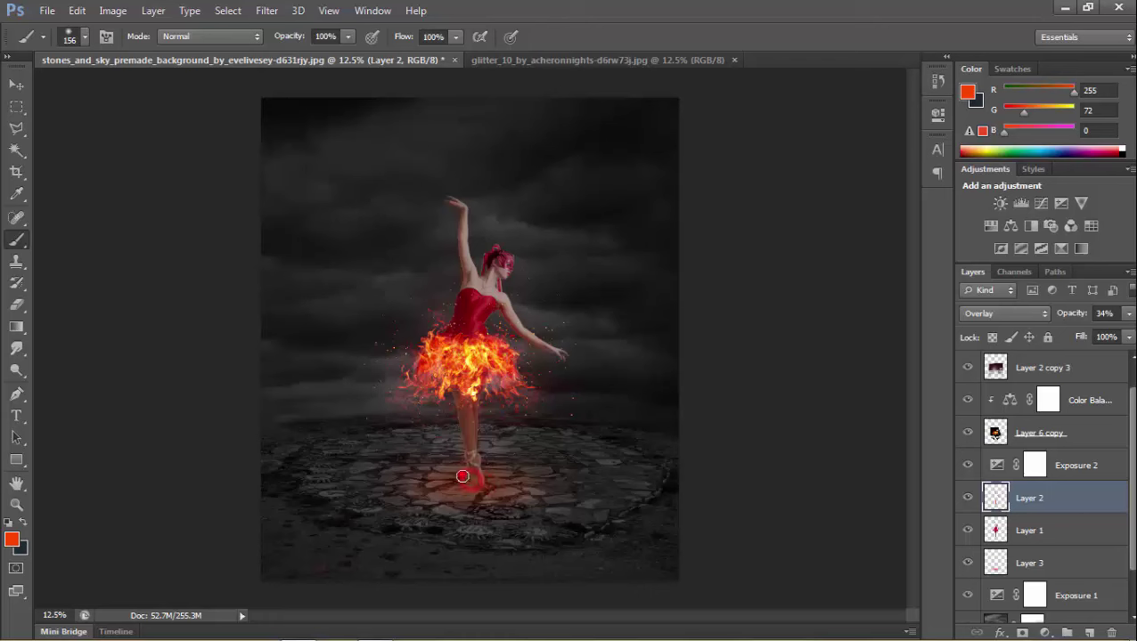
mouse_move(470, 480)
left_mouse_down()
mouse_move(483, 464)
mouse_move(467, 489)
mouse_move(526, 502)
left_mouse_up()
- Duplicate Layer 3 and lower the Layer 3 copy opacity to about 62%
left_click(16, 84)
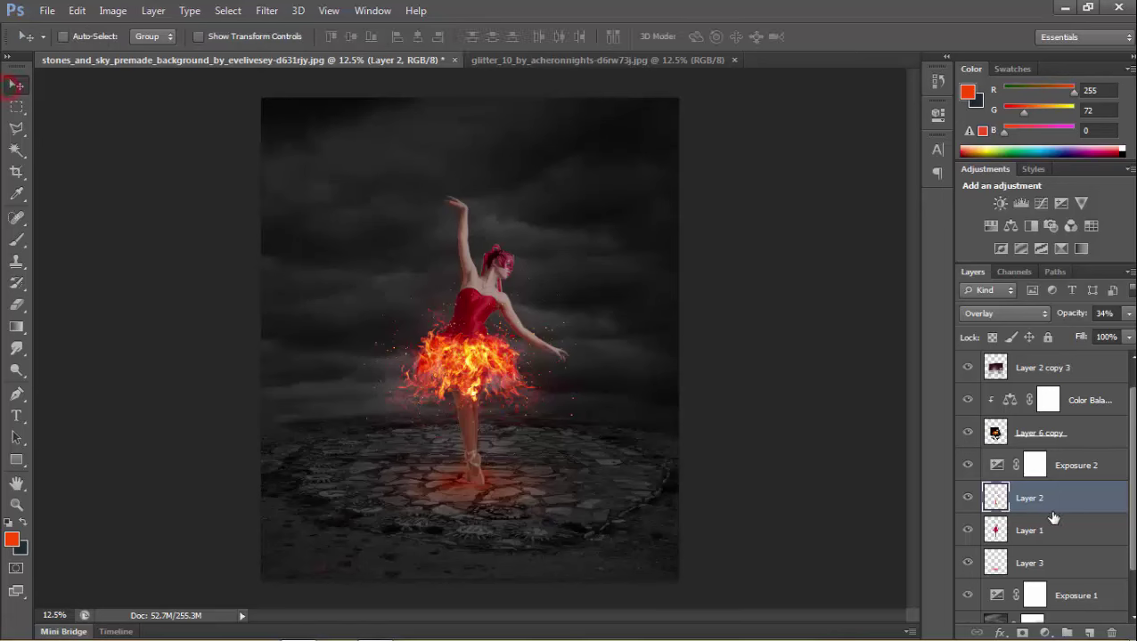
left_click_drag(1045, 561, 1091, 631)
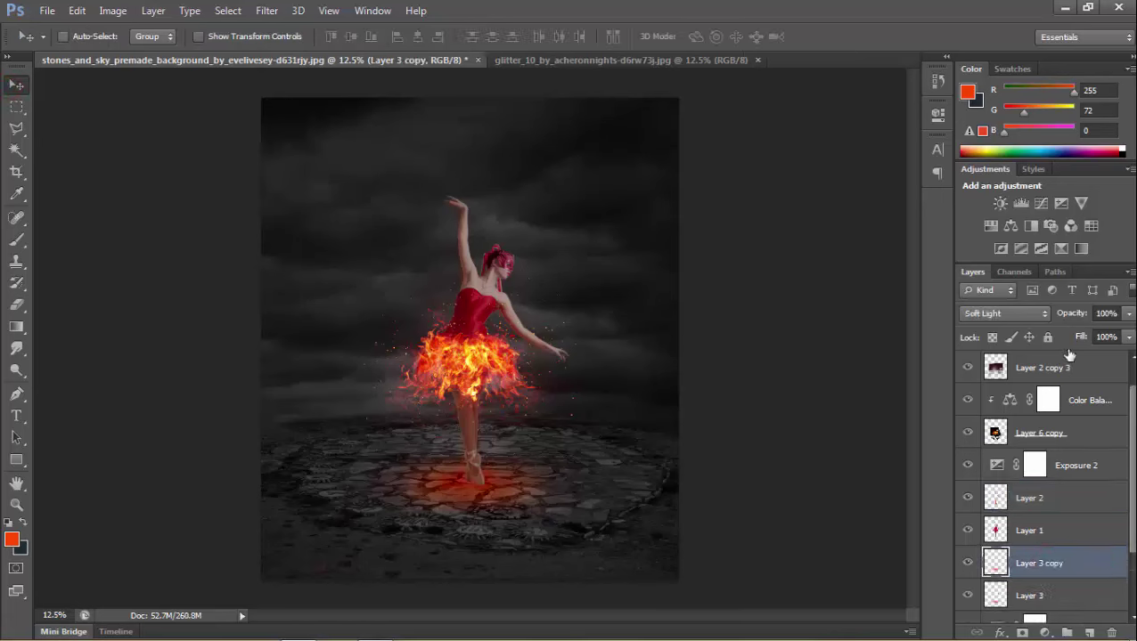
left_click_drag(1079, 318, 1078, 319)
left_click(1078, 318)
- Return to the Move tool and select Layer 2 copy 3 in the Layers panel
key("m")
key("v")
left_click(1069, 367)
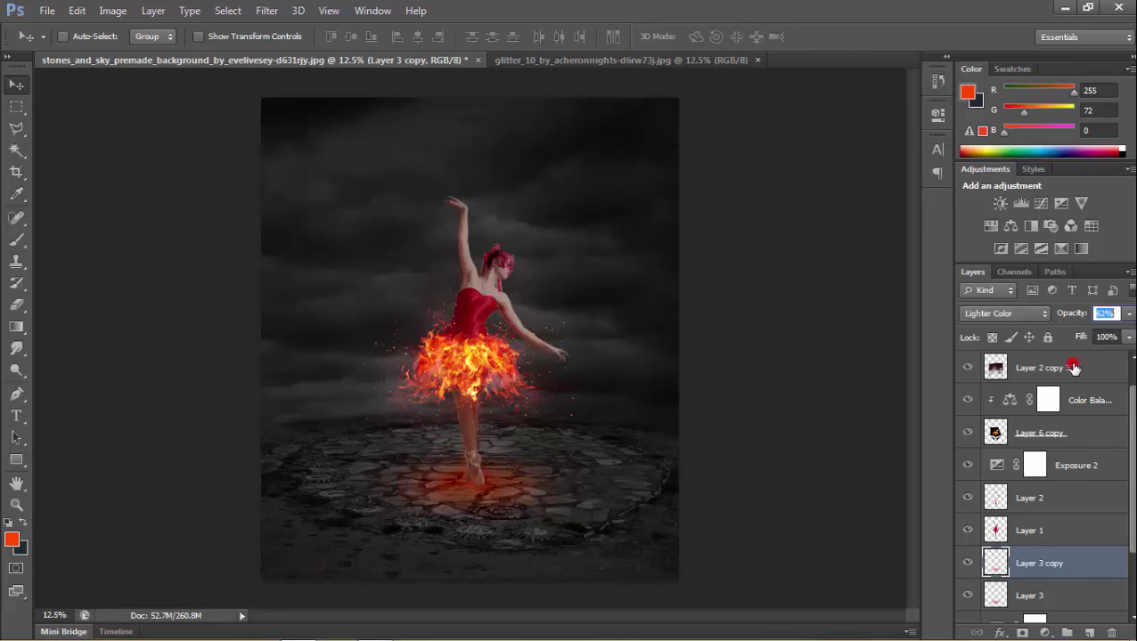
scroll(1075, 367, "up", 1)
- Add a Gradient Fill layer above Curves 1 and set its left gradient stop to black
left_click(1075, 367)
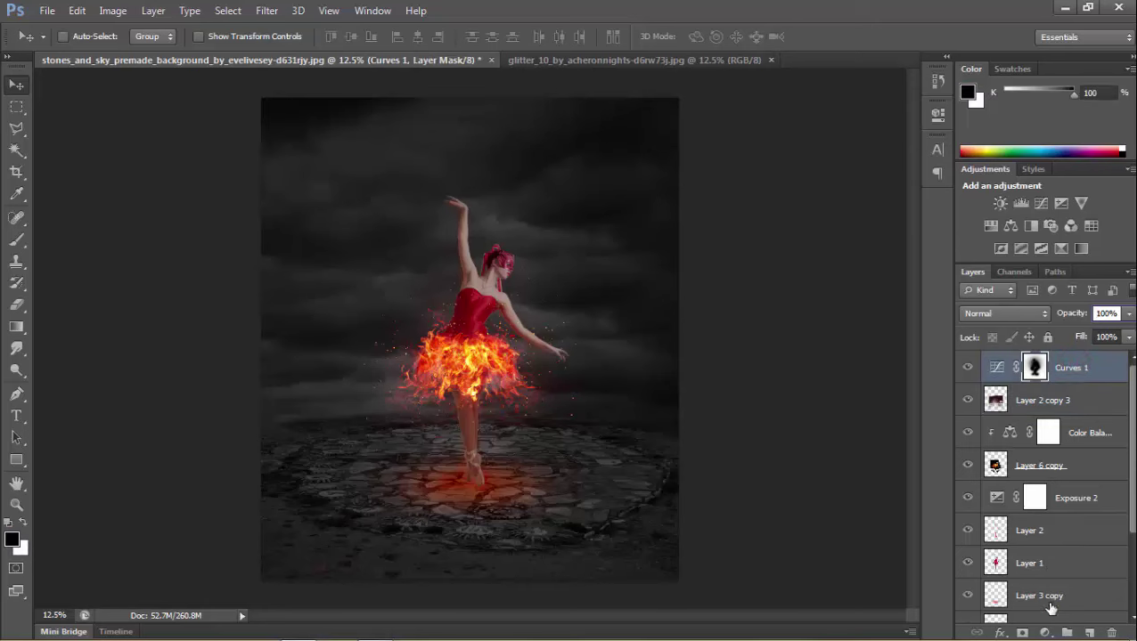
left_click(1044, 633)
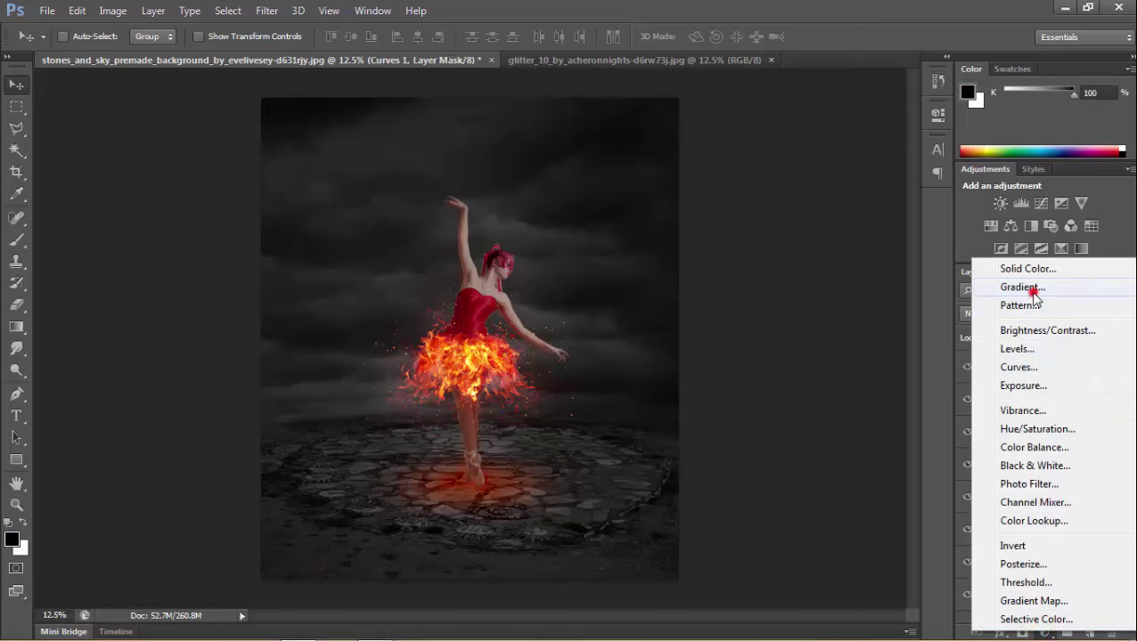
left_click(1019, 287)
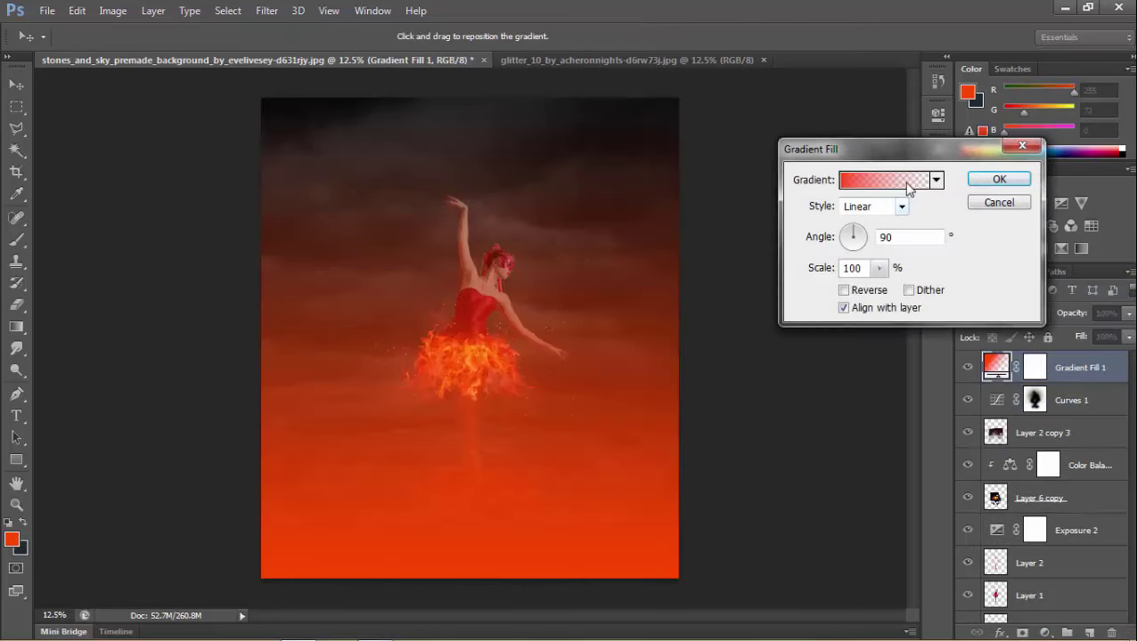
left_click(908, 182)
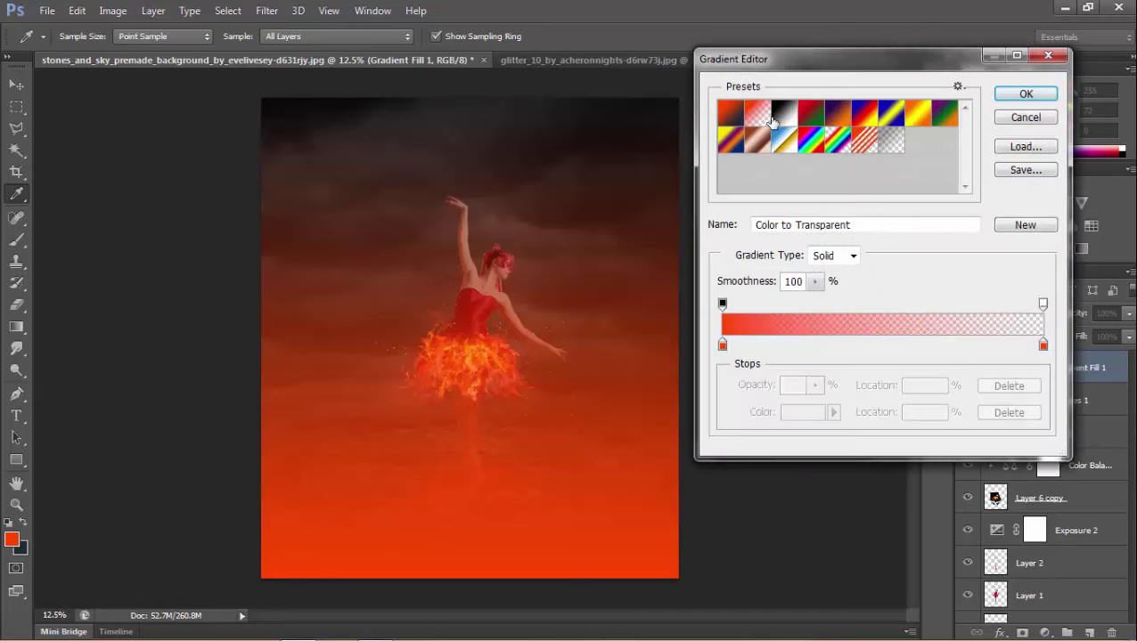
left_click(723, 346)
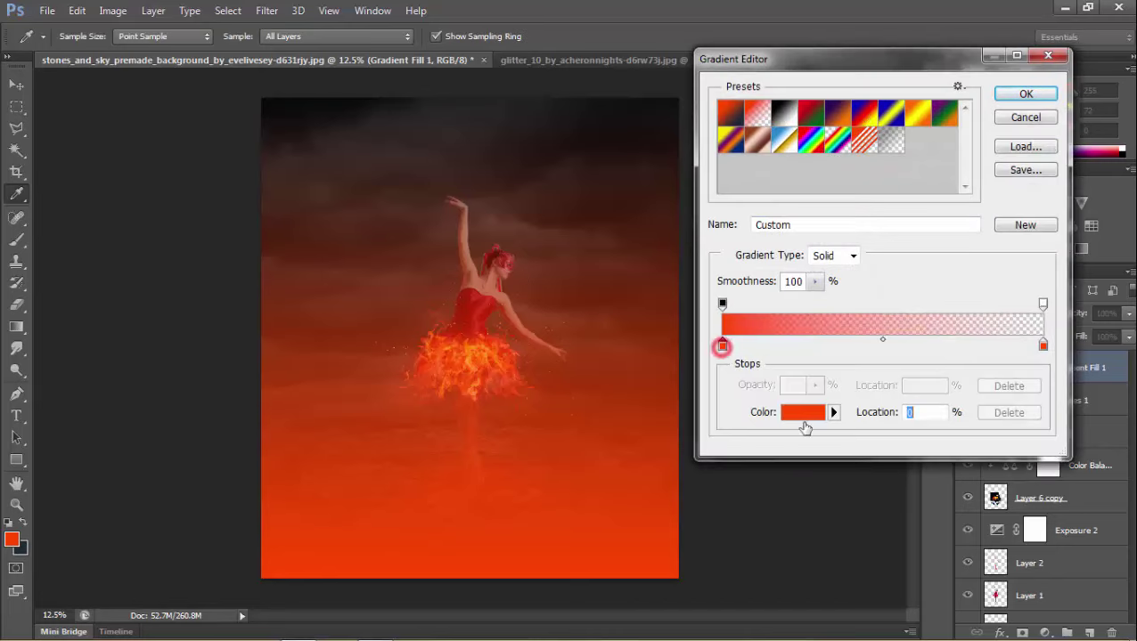
left_click(804, 413)
left_click(764, 412)
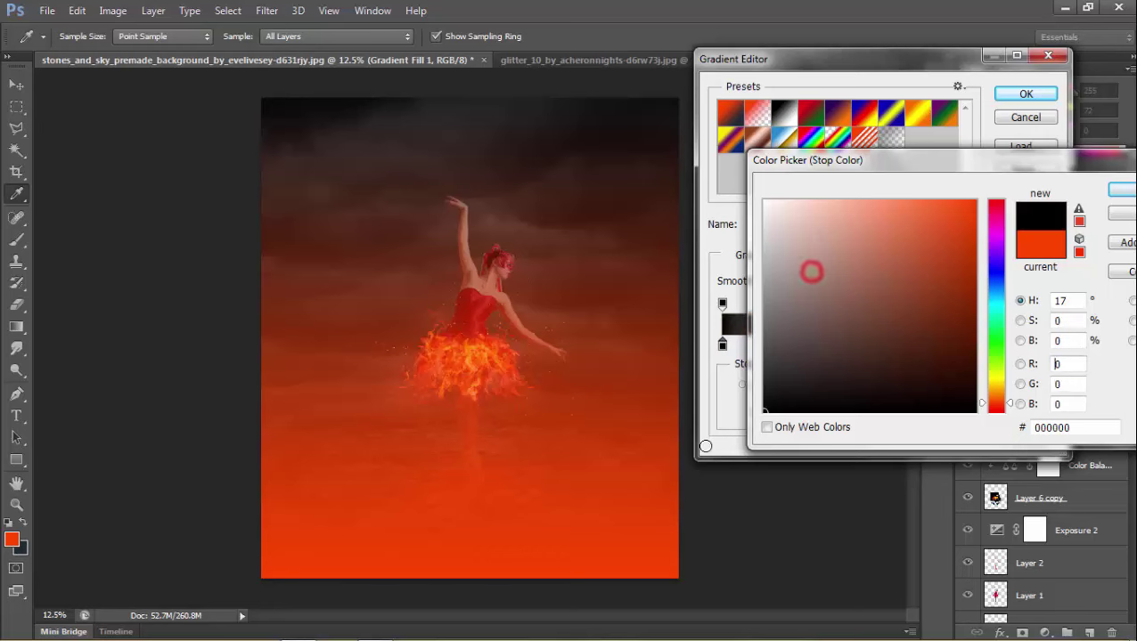
left_click(1115, 189)
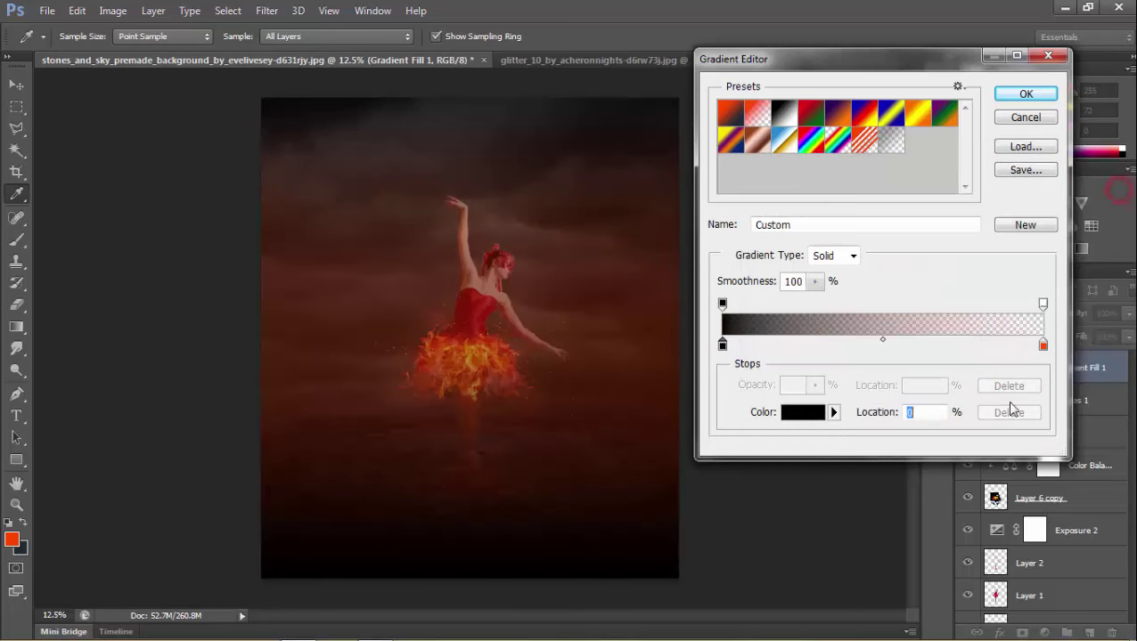
- Set the right gradient stop to black too and accept the gradient
left_click(1043, 346)
left_click(788, 415)
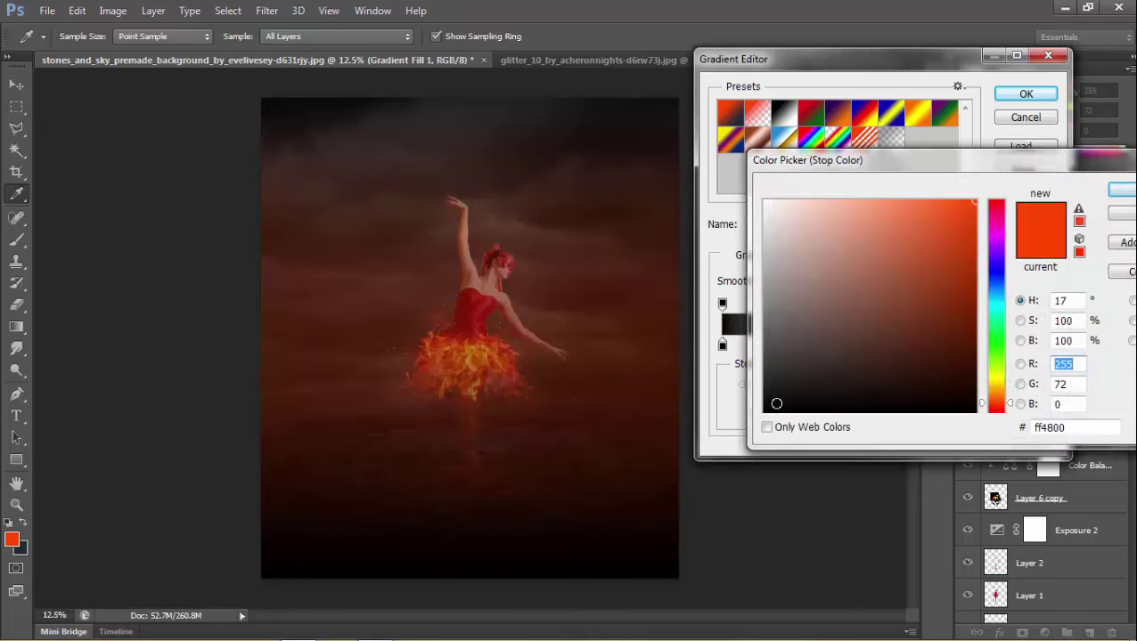
left_click(765, 412)
left_click(1119, 190)
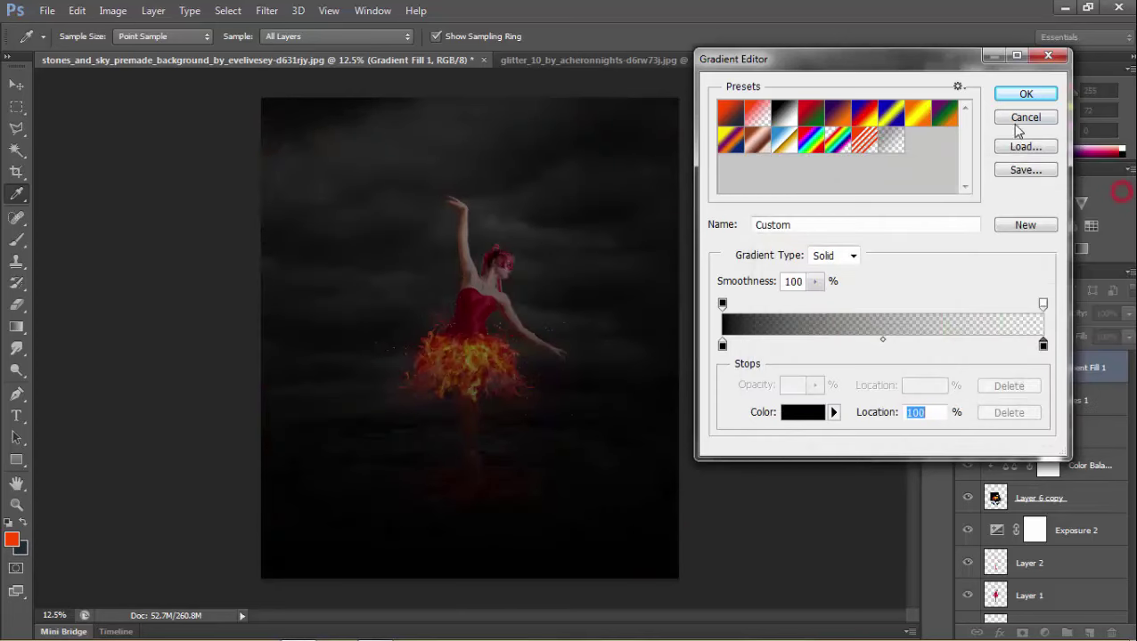
left_click(1025, 94)
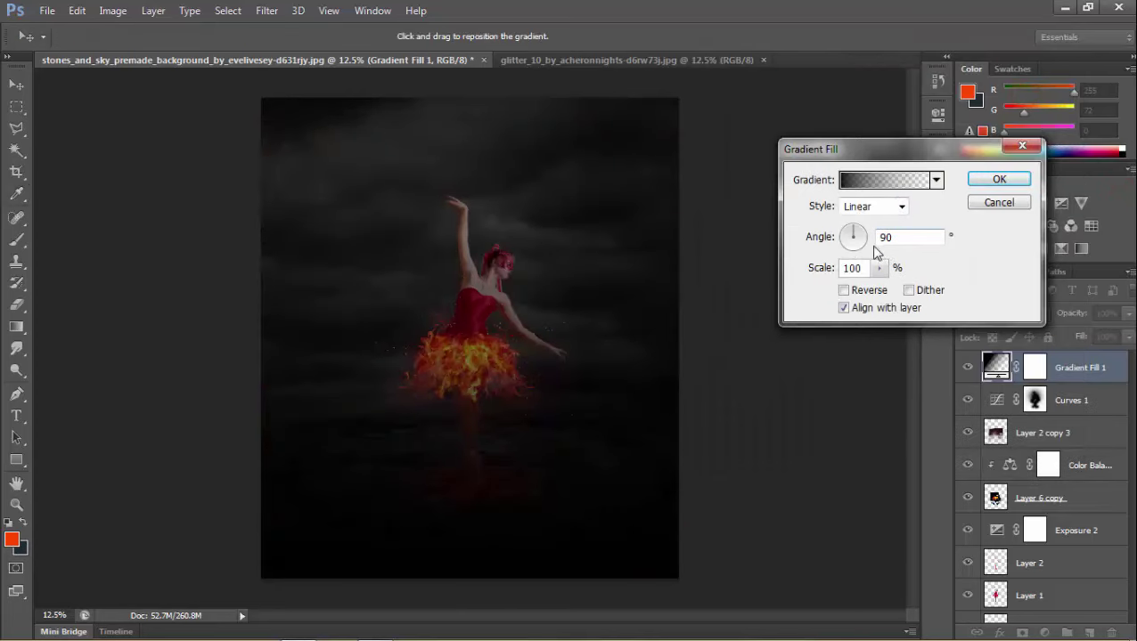
- Make the gradient fill Radial and Reversed at 327% scale, then confirm it
left_click(882, 209)
left_click(875, 235)
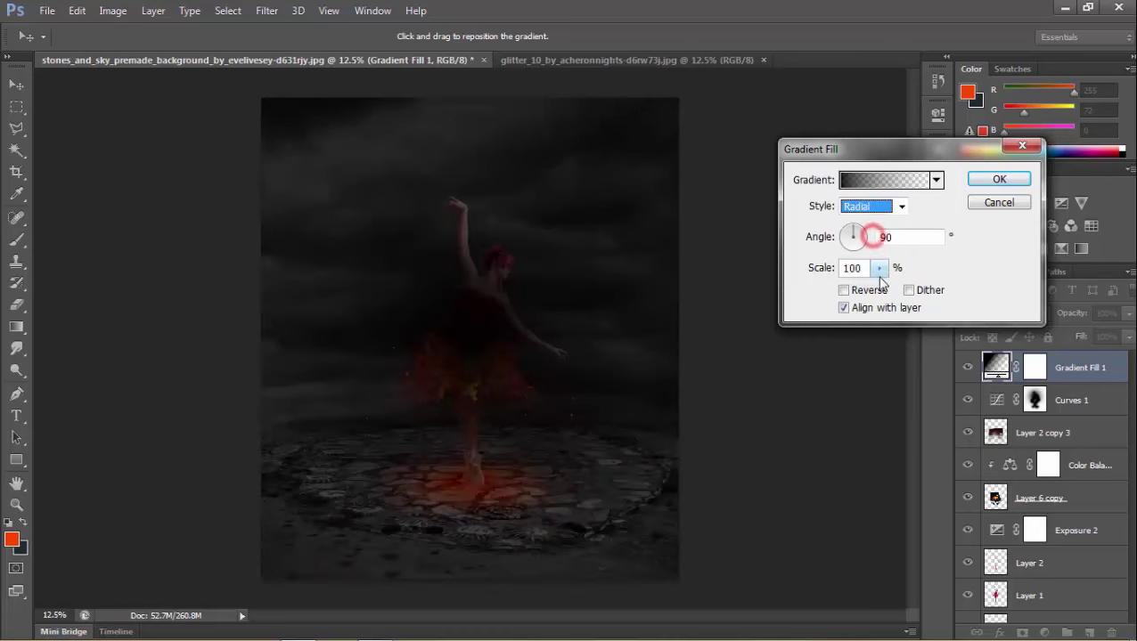
left_click(845, 291)
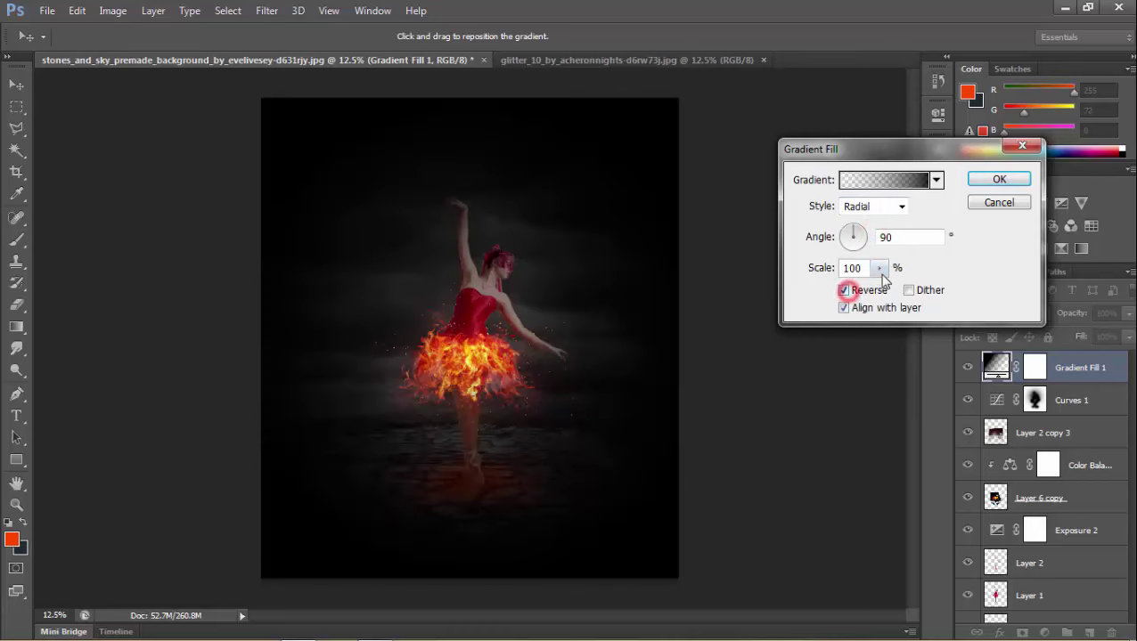
left_click(880, 268)
left_click_drag(885, 294, 888, 297)
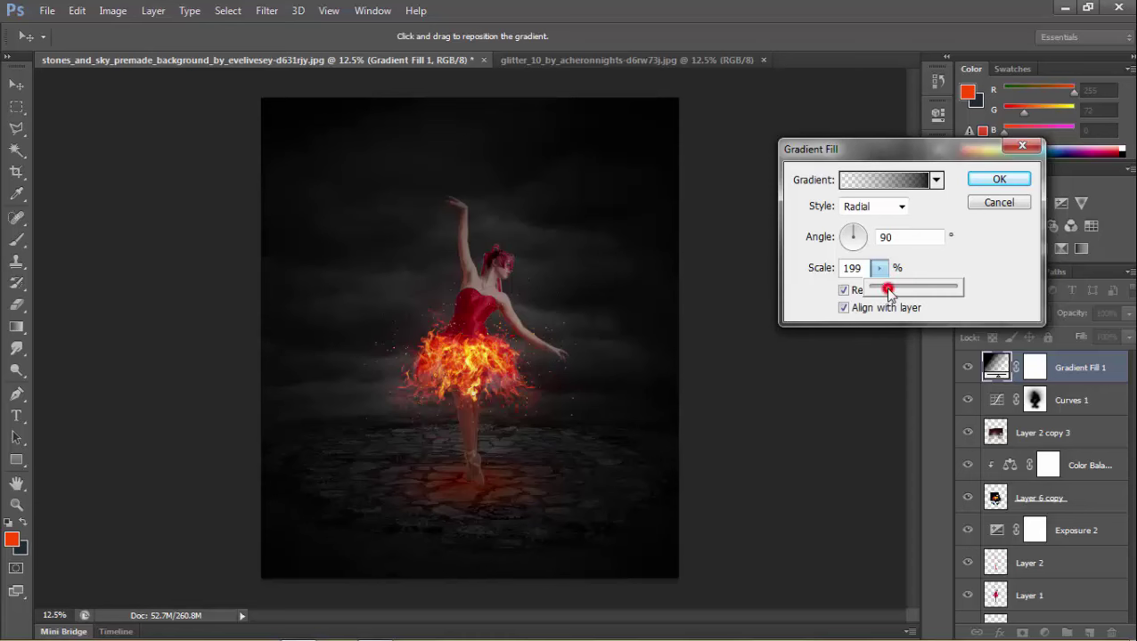
left_click_drag(888, 294, 892, 296)
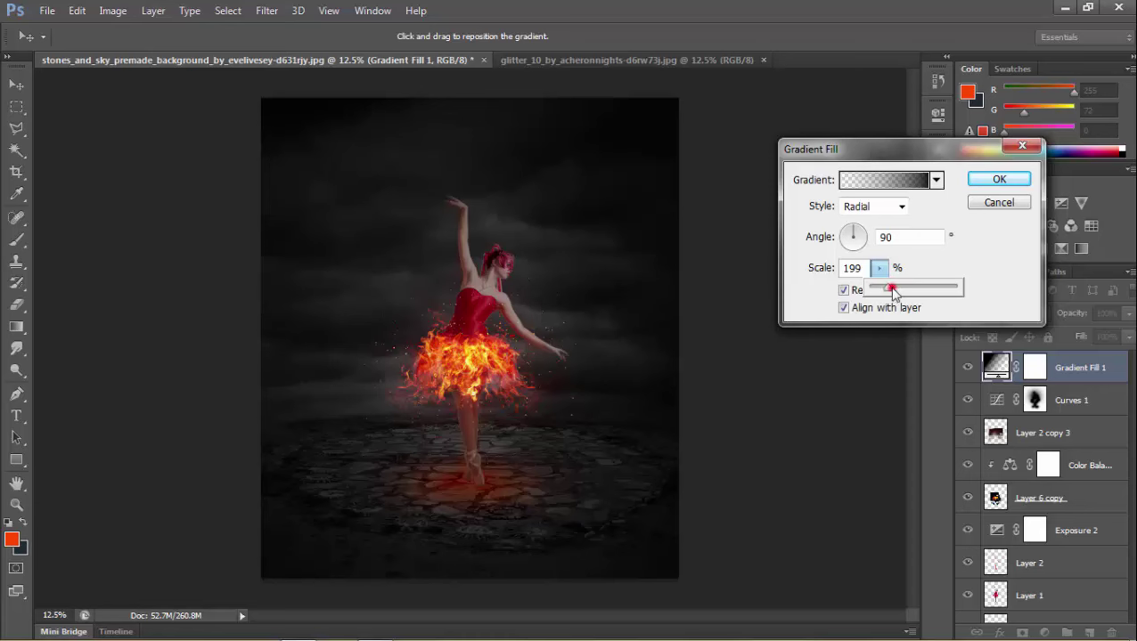
left_click_drag(893, 292, 897, 294)
left_click_drag(898, 294, 900, 287)
left_click(526, 306)
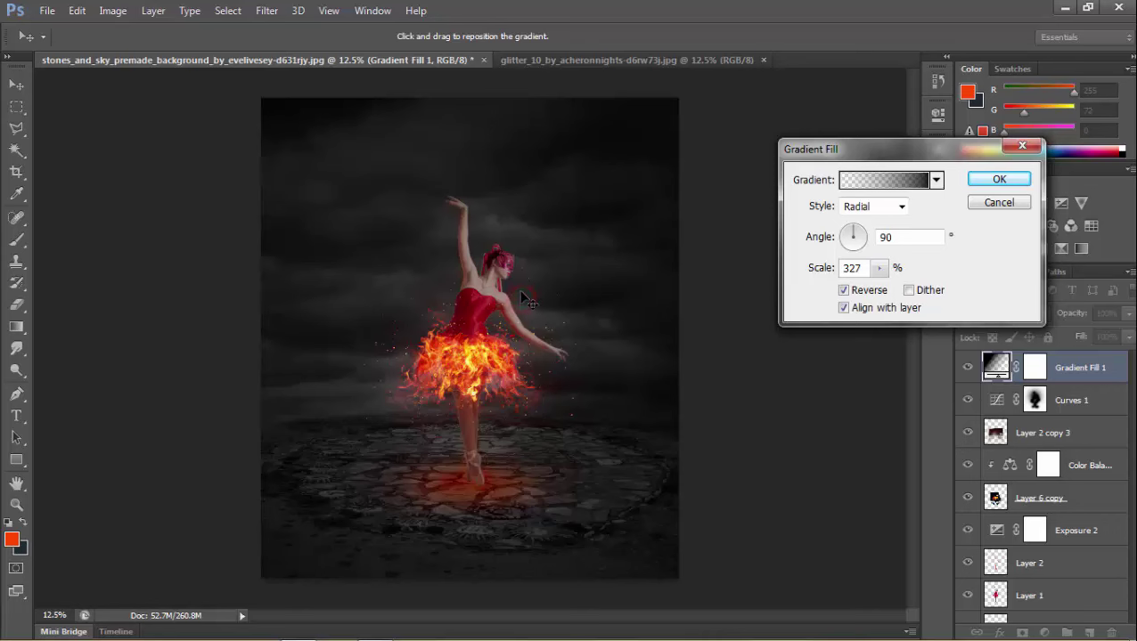
left_click(998, 179)
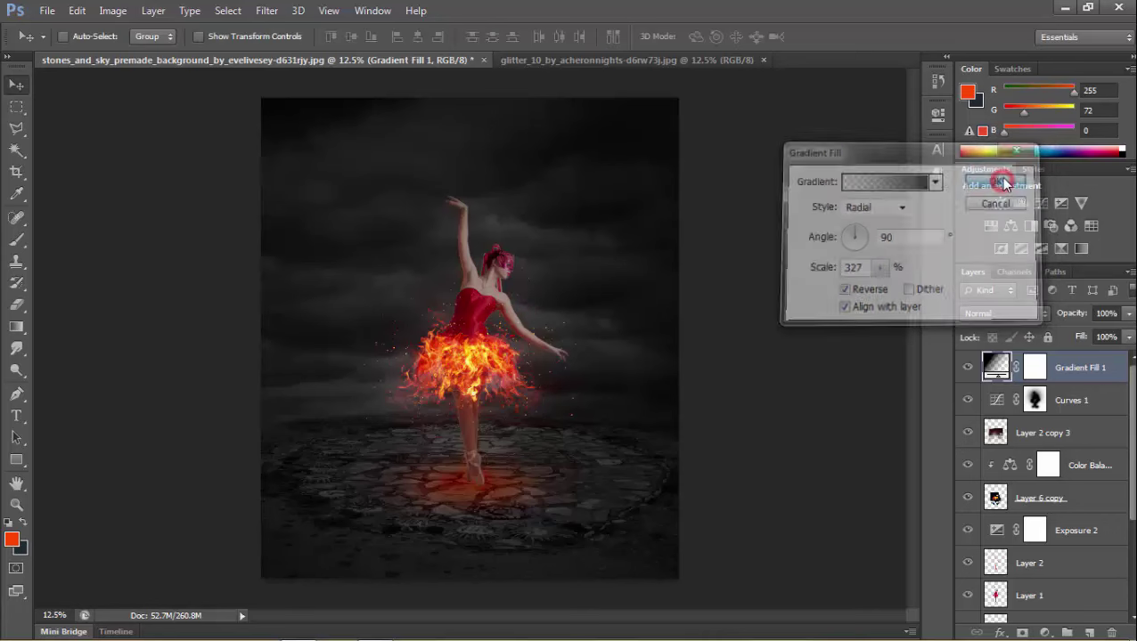
- Toggle Gradient Fill 1's visibility to compare the vignette on and off
left_click(968, 366)
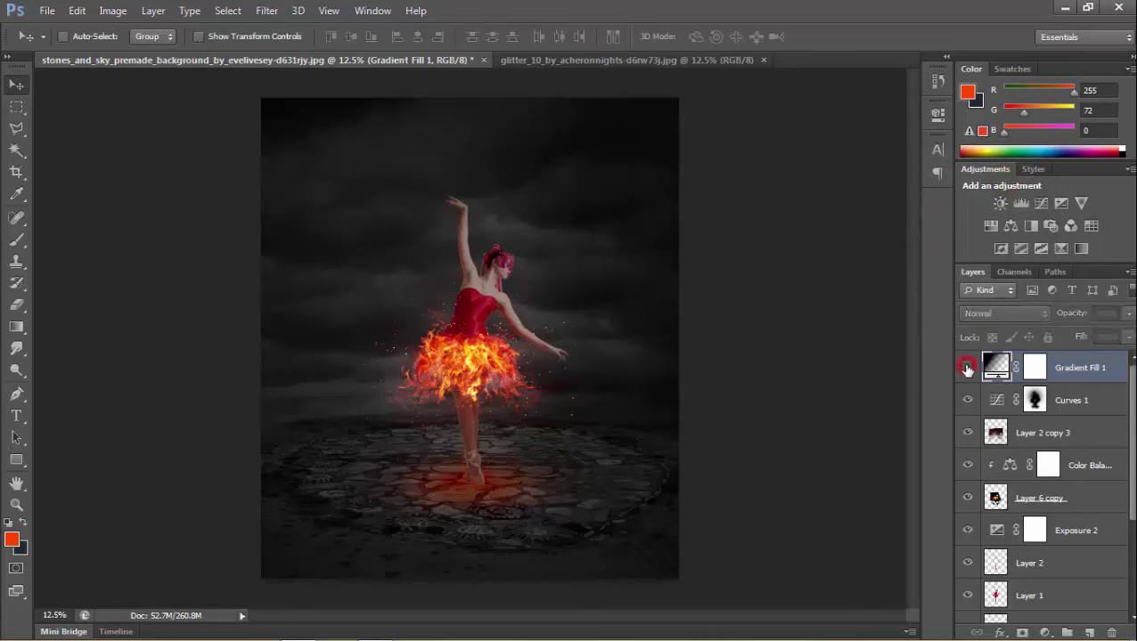
left_click(968, 368)
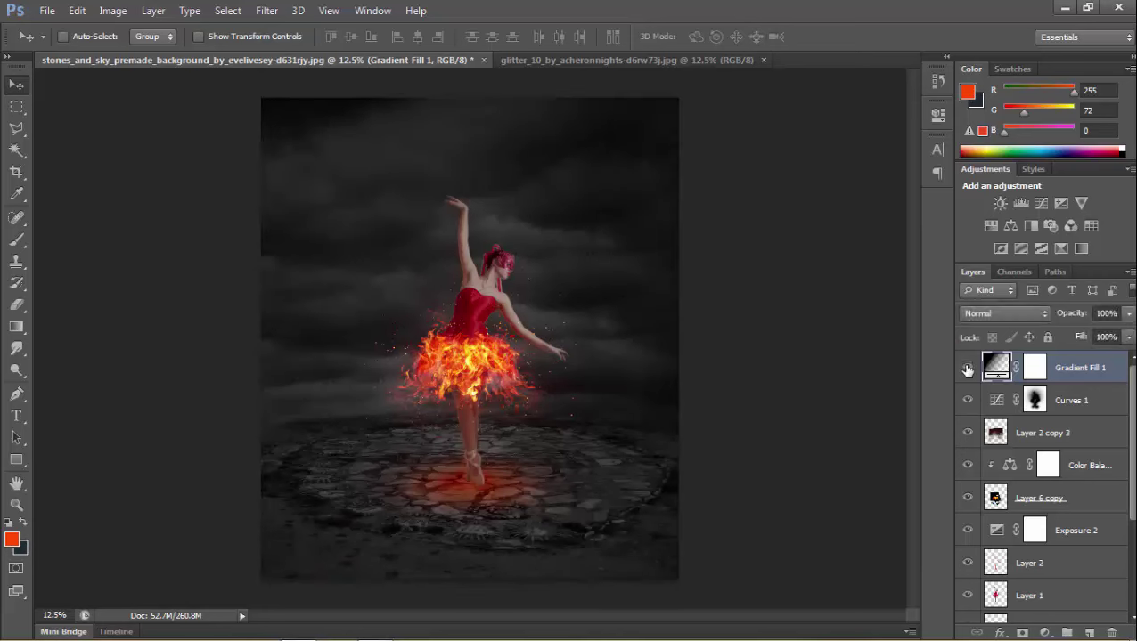
left_click(967, 368)
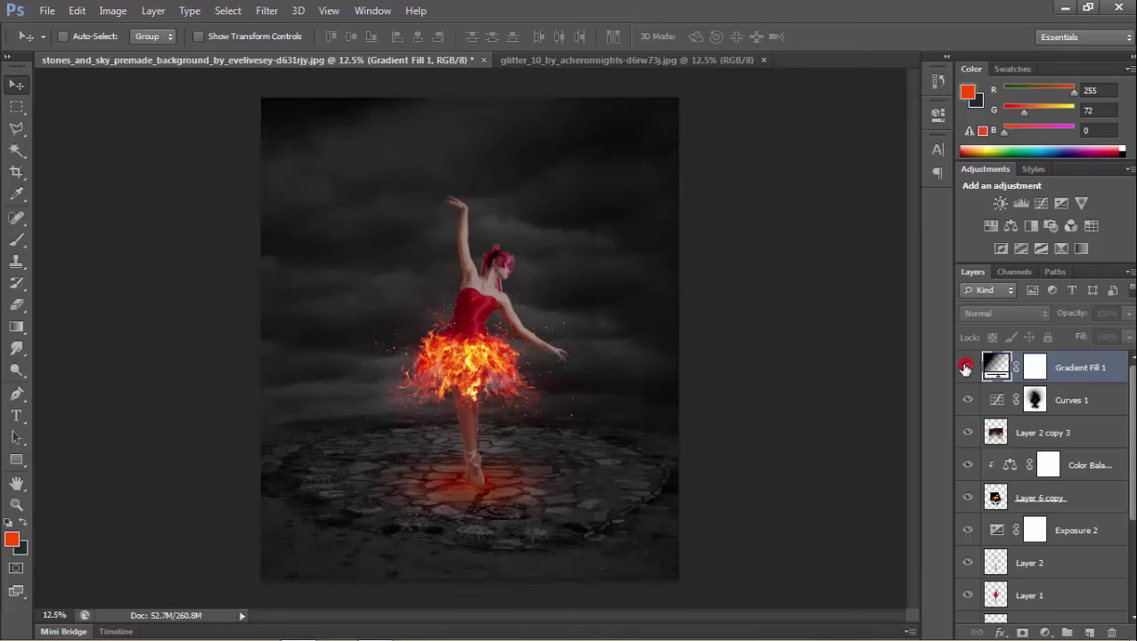
left_click(967, 368)
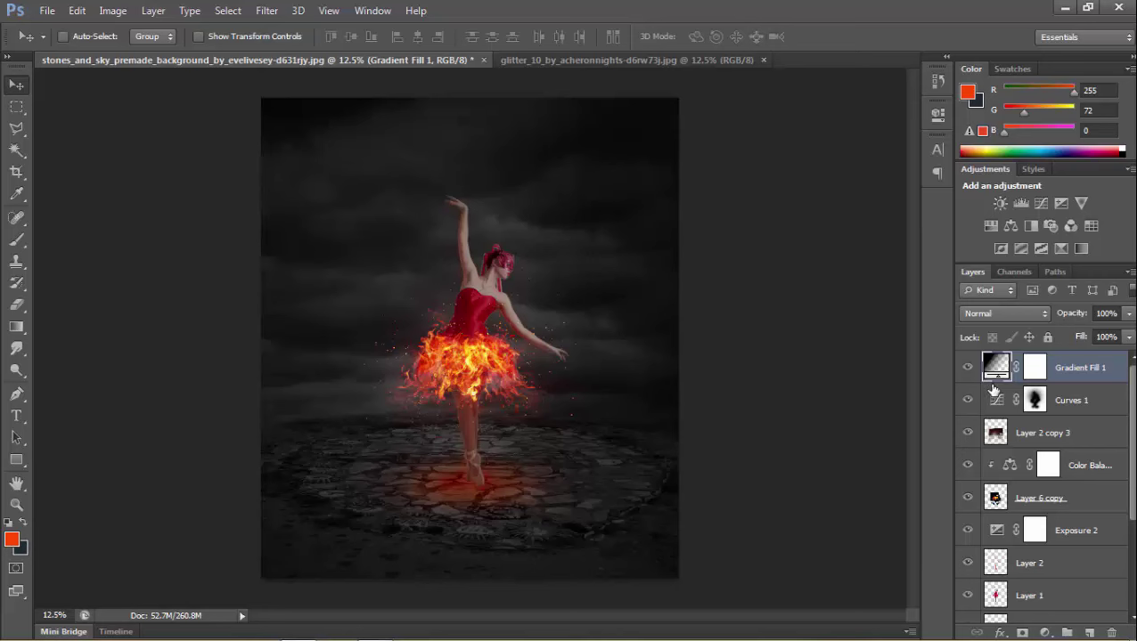
left_click(1043, 632)
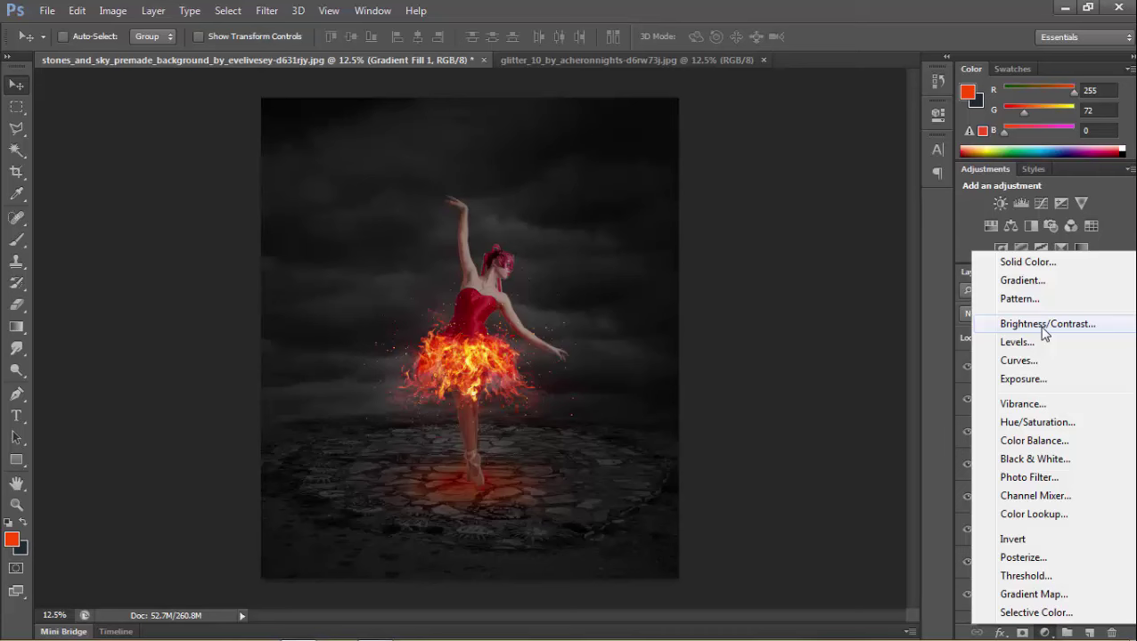
- Add a Brightness/Contrast adjustment layer with slightly raised brightness and lowered contrast
left_click(1044, 327)
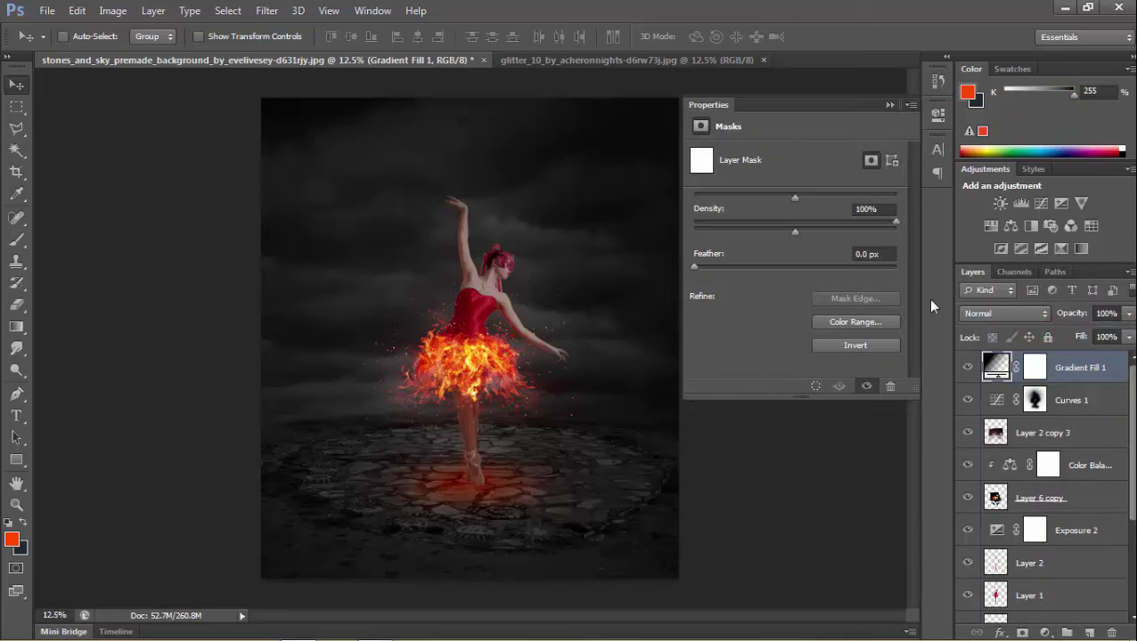
mouse_move(798, 198)
left_mouse_down()
mouse_move(809, 197)
mouse_move(790, 231)
left_mouse_up()
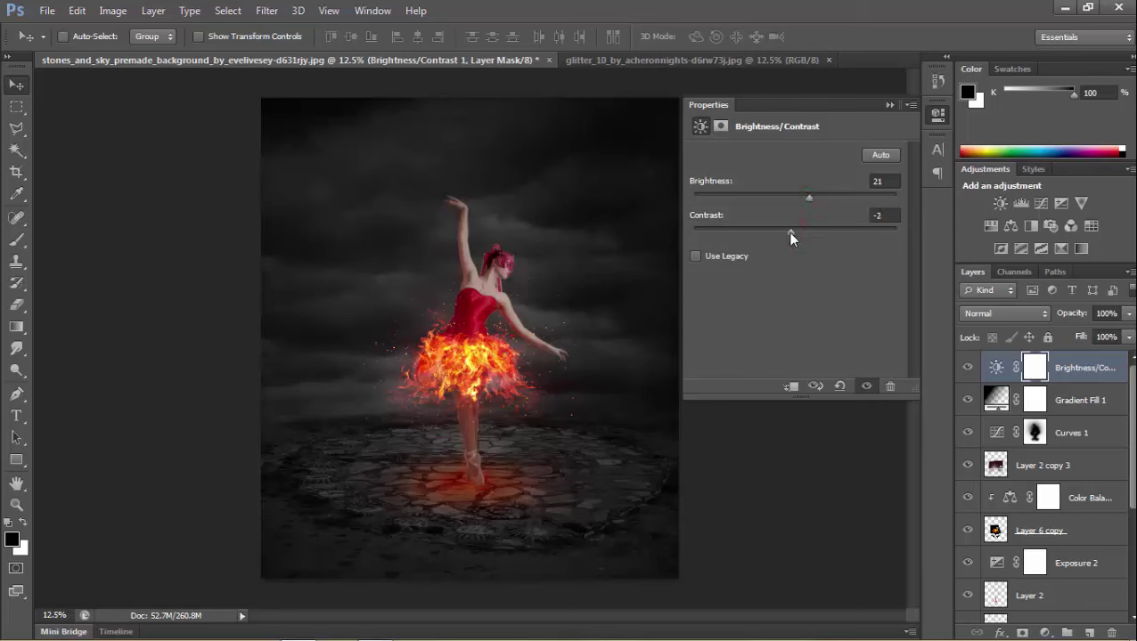
left_click_drag(790, 231, 785, 231)
left_click(888, 105)
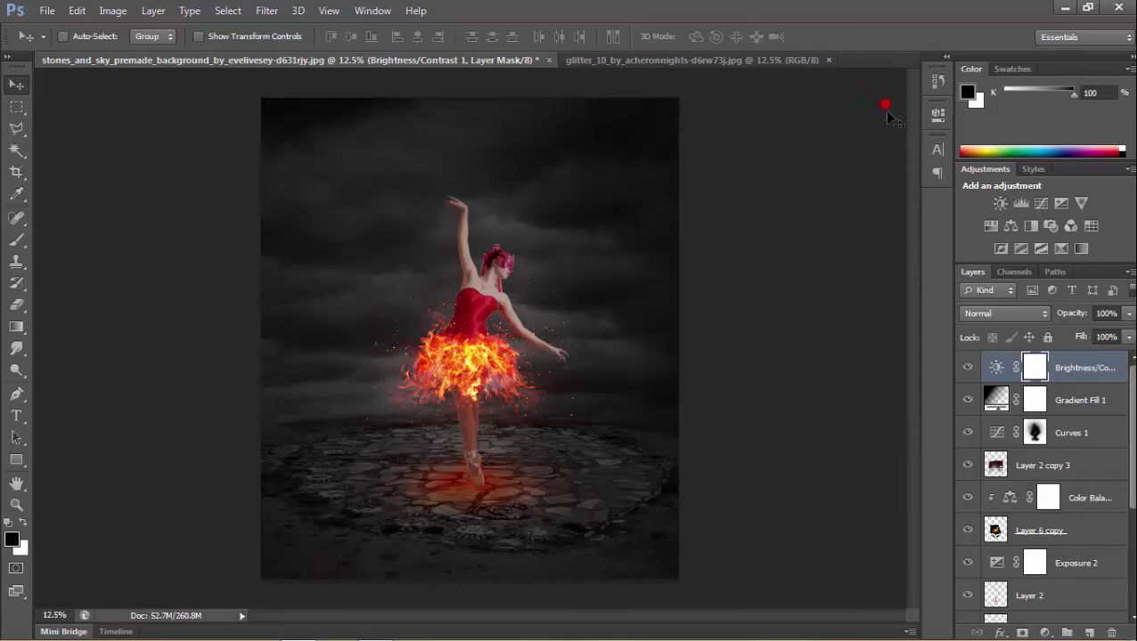
- Toggle the Brightness/Contrast layer's visibility repeatedly to compare, leaving it hidden
left_click(968, 368)
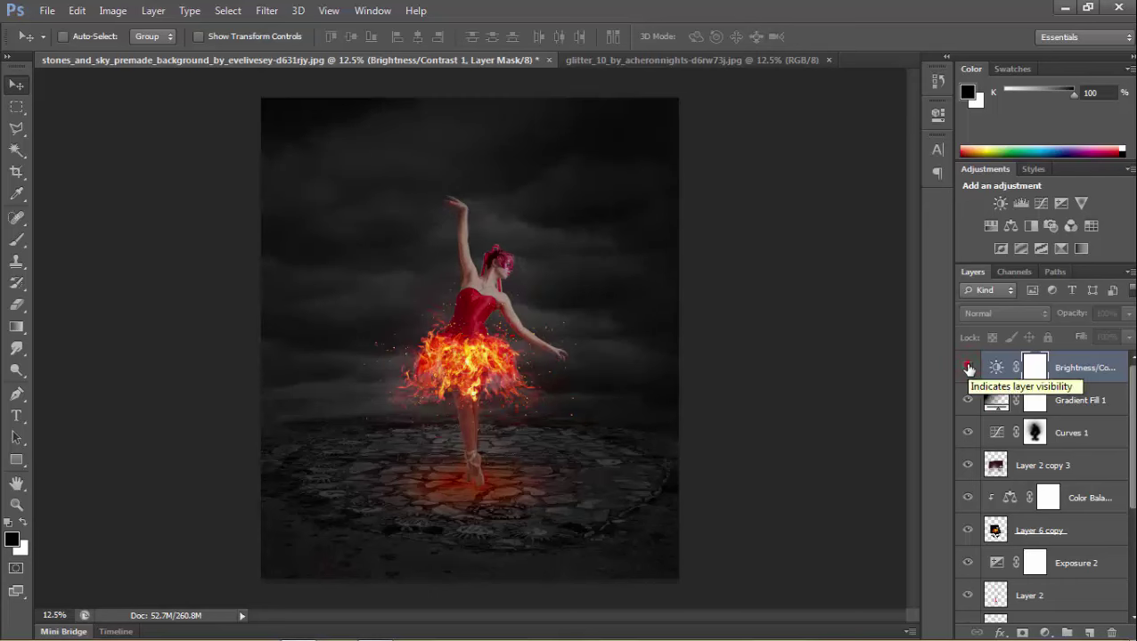
left_click(968, 368)
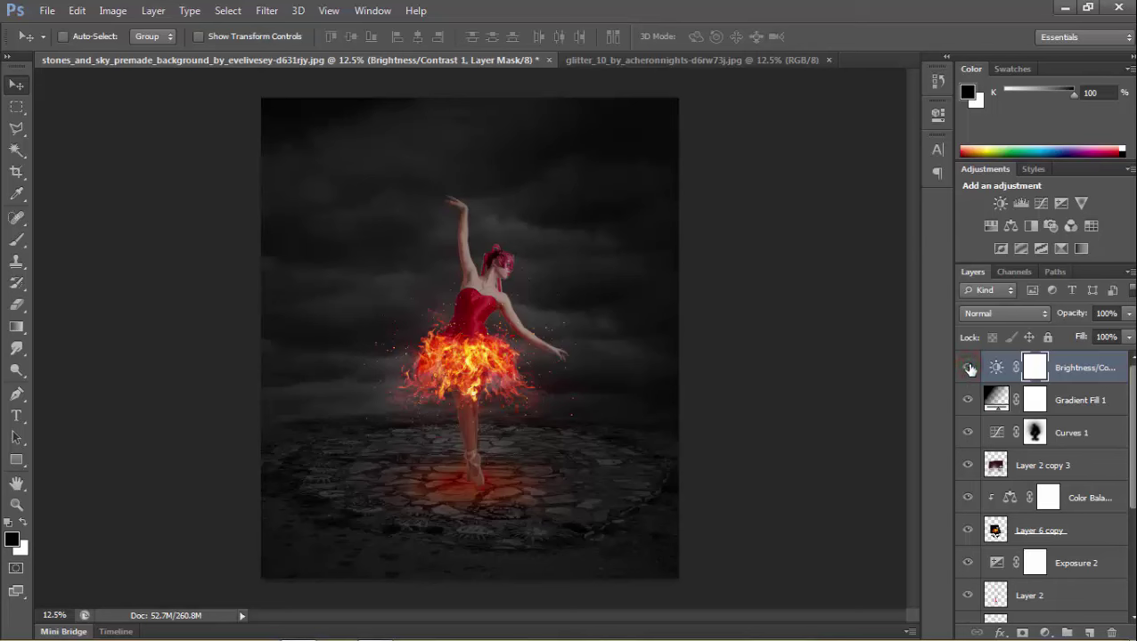
left_click(969, 368)
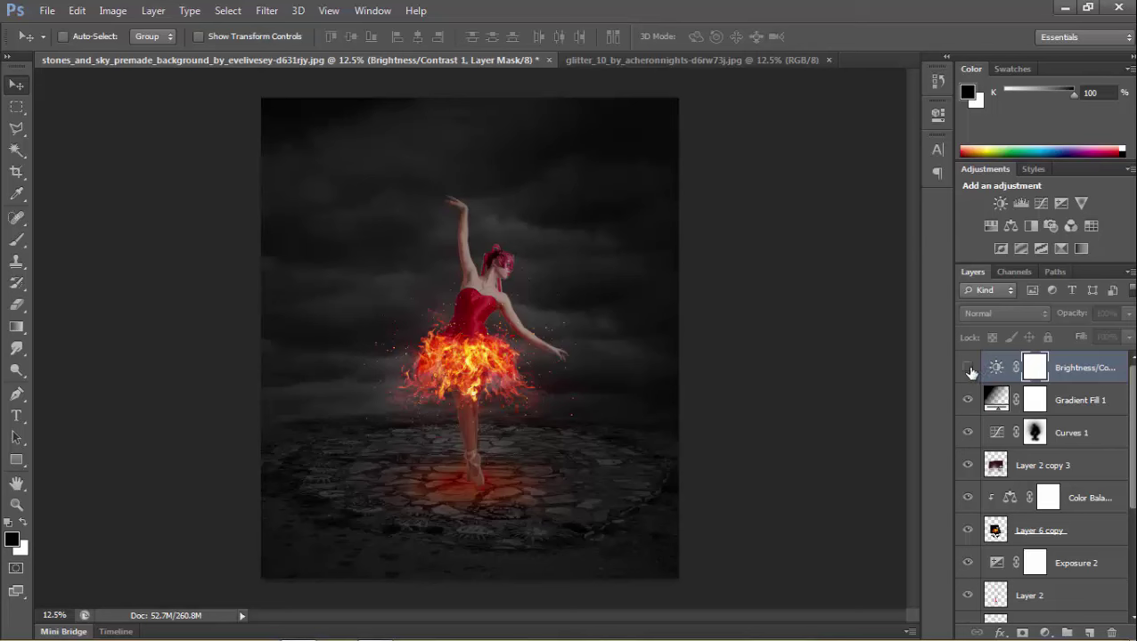
left_click(968, 368)
left_click(969, 368)
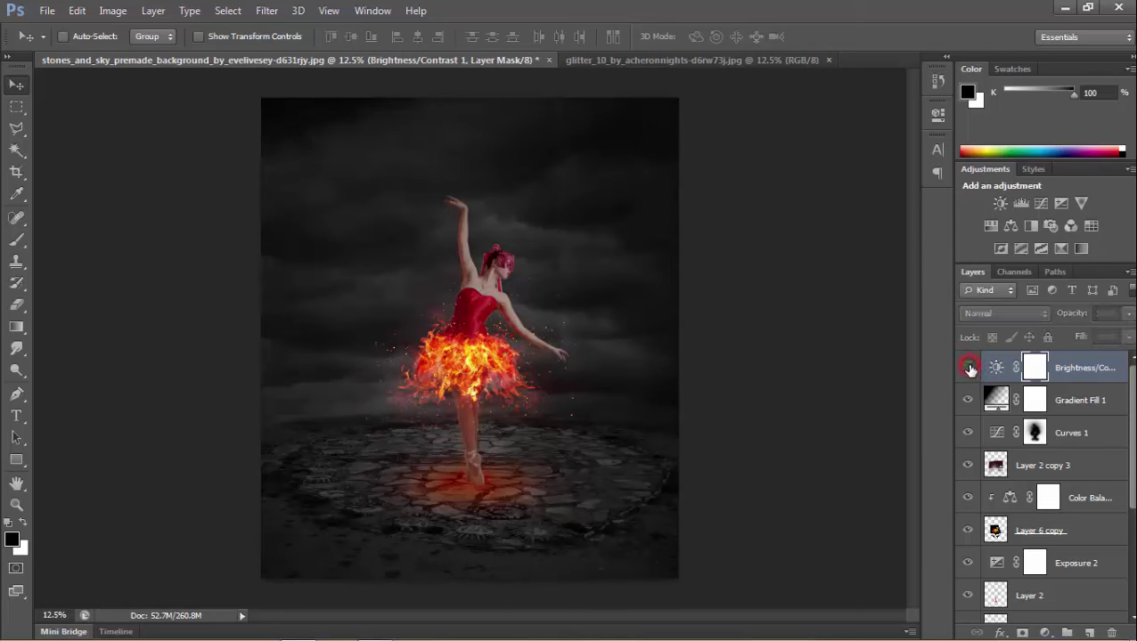
left_click(970, 368)
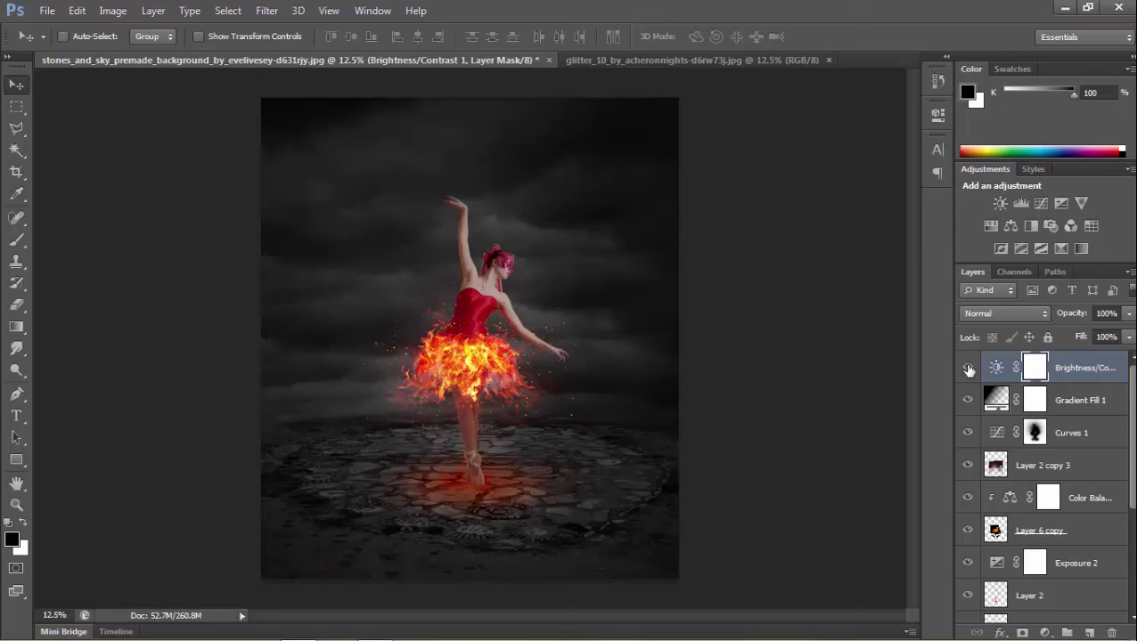
left_click(968, 368)
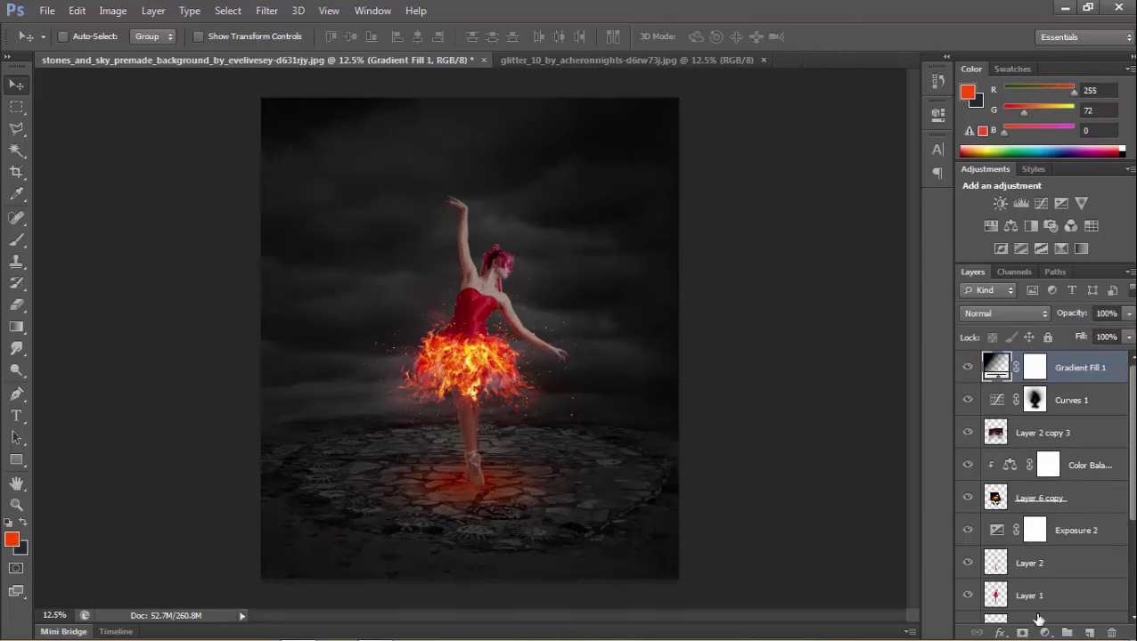
- Add a Vibrance adjustment layer with the Vibrance and Saturation sliders pushed right
left_click(1048, 633)
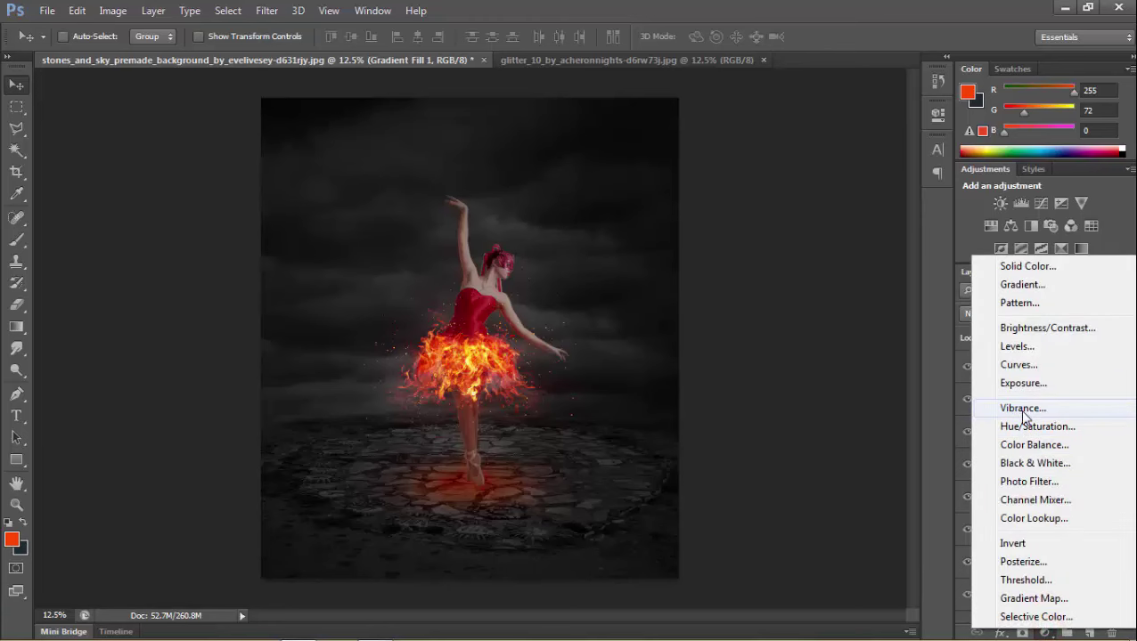
left_click(1022, 408)
left_click_drag(797, 169, 802, 170)
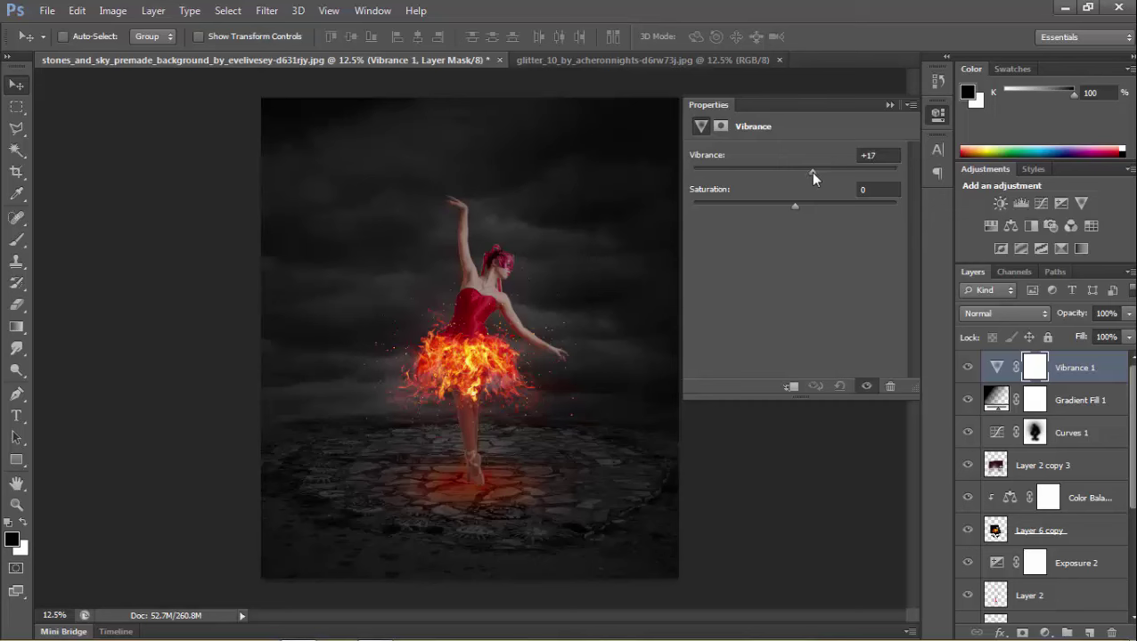
mouse_move(796, 206)
left_mouse_down()
mouse_move(836, 207)
mouse_move(794, 215)
mouse_move(802, 174)
mouse_move(784, 179)
mouse_move(800, 174)
left_mouse_up()
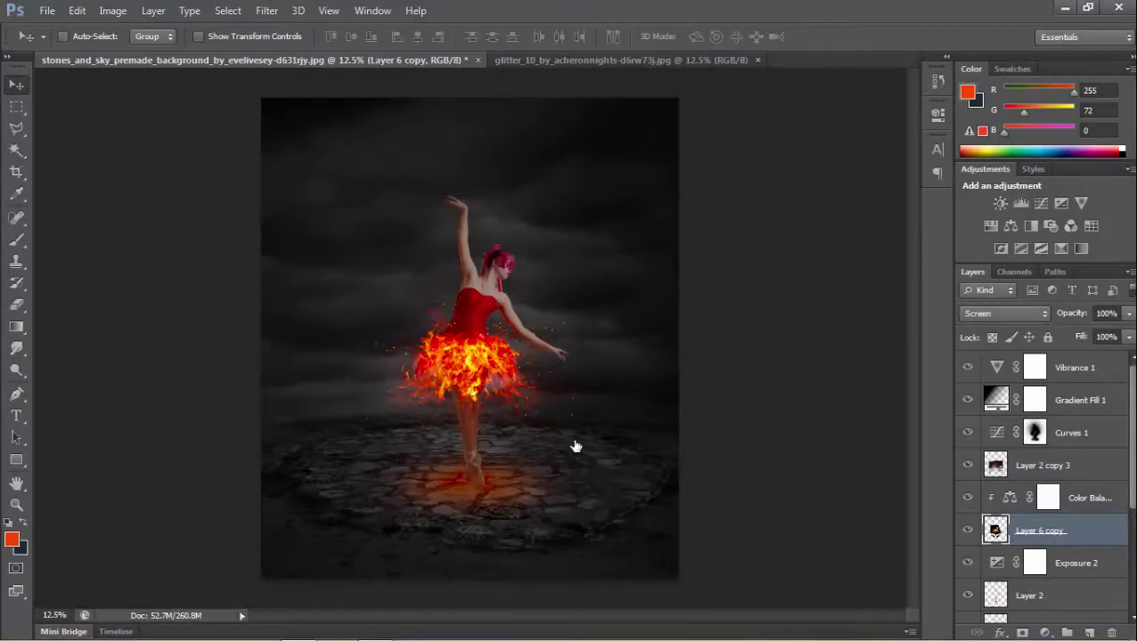
- Scale the flaming skirt on Layer 6 copy up to about 107% and commit
key("ctrl+t")
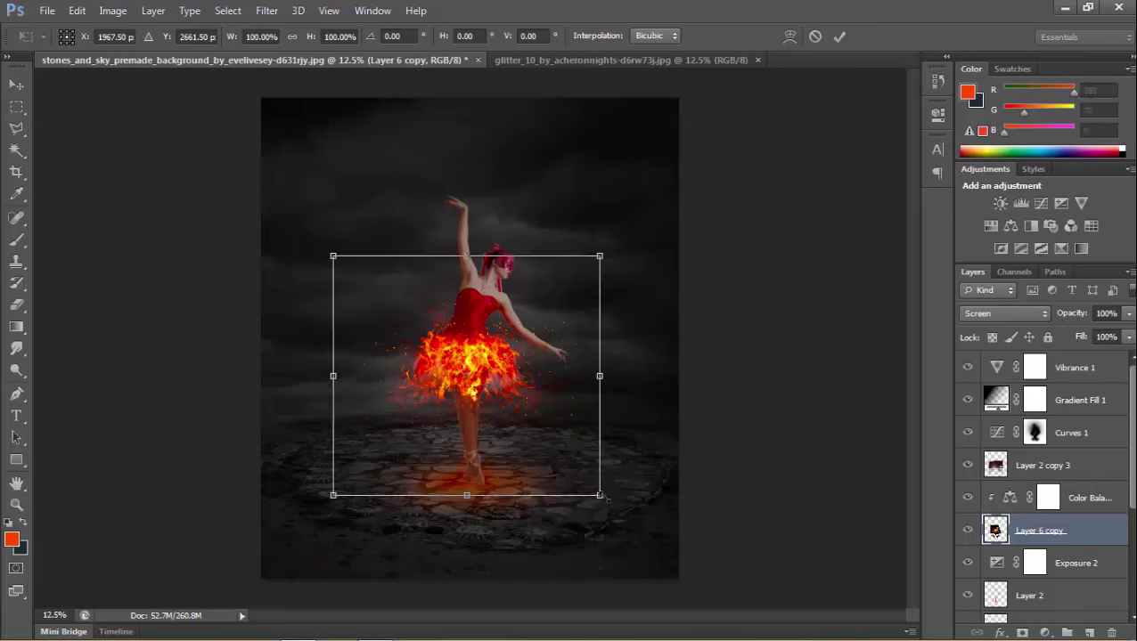
left_click_drag(609, 501, 610, 502)
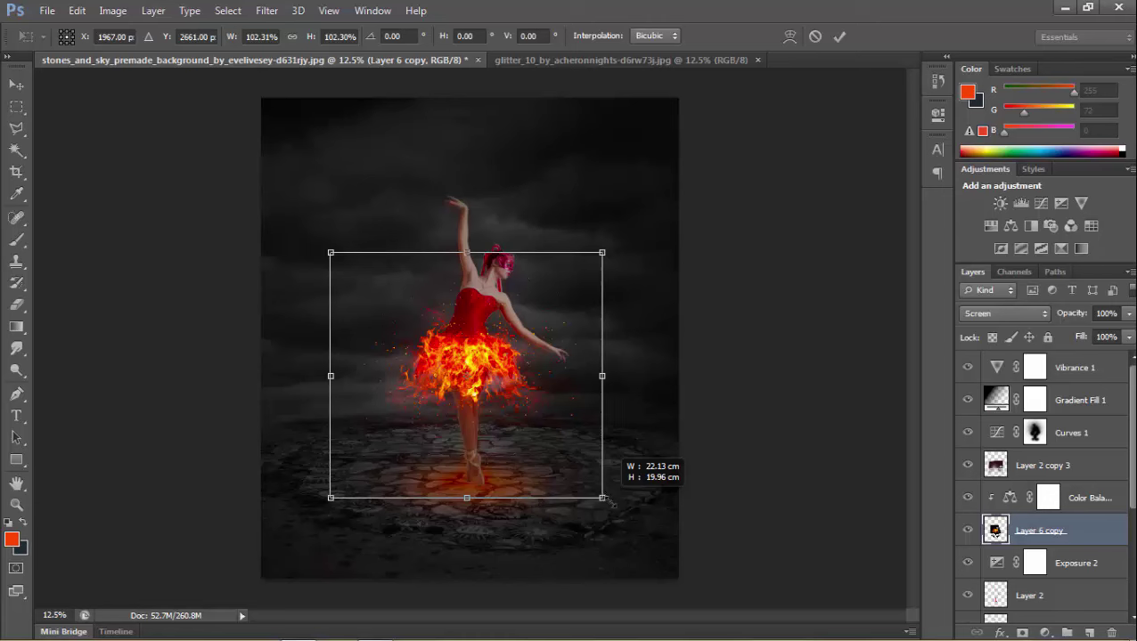
left_click_drag(610, 504, 615, 507)
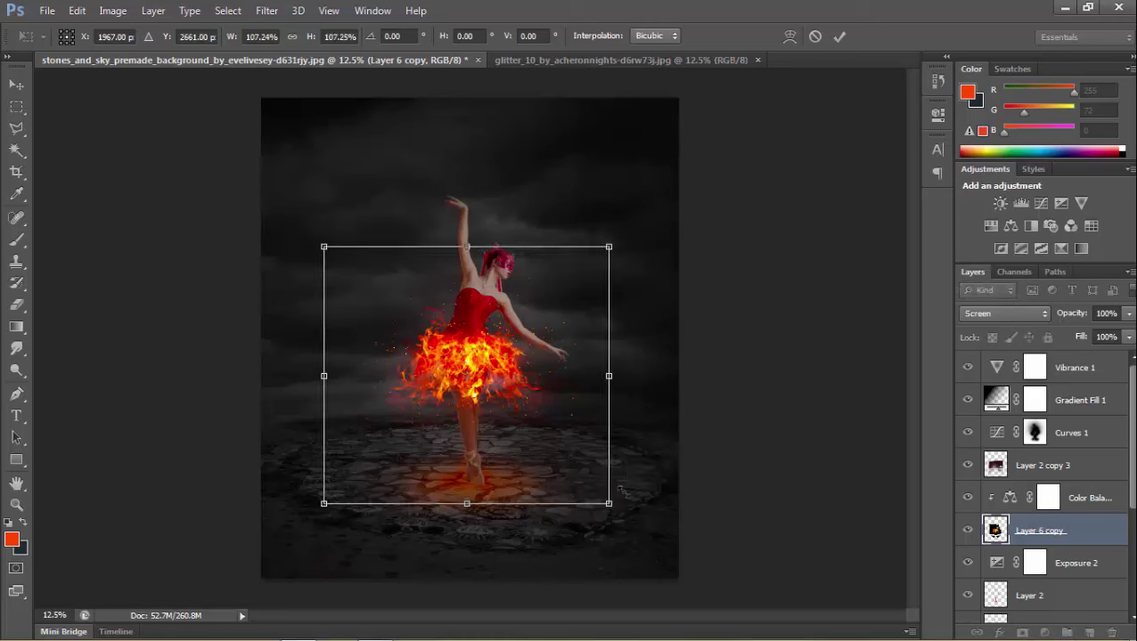
left_click(844, 37)
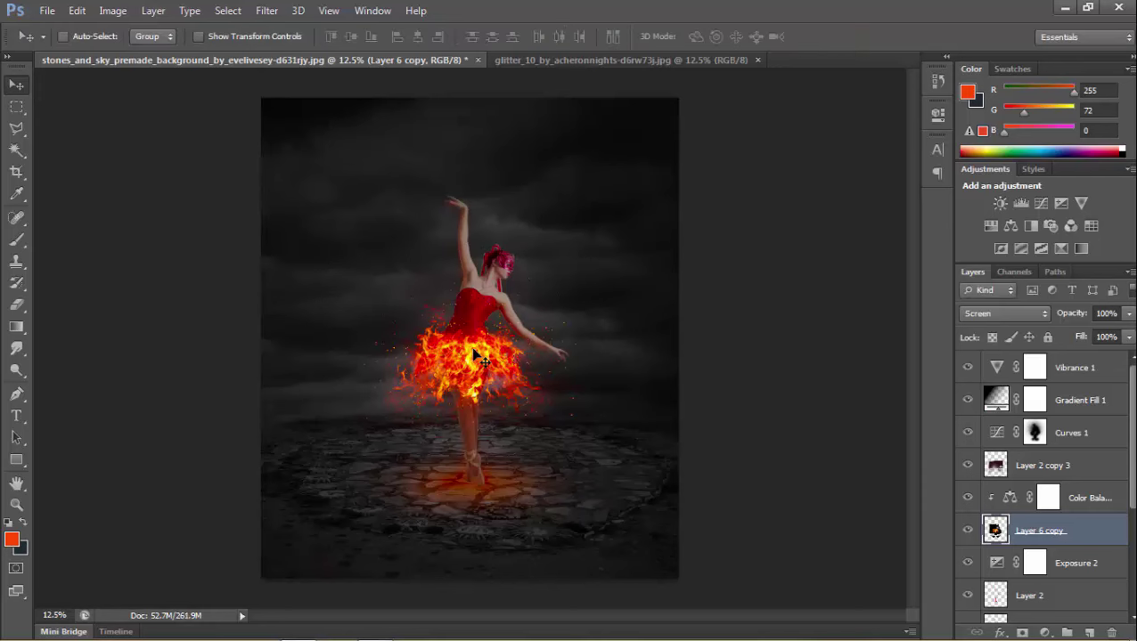
- Nudge the fire skirt up slightly and start erasing unwanted parts of Layer 2 copy 4
left_click_drag(474, 356, 473, 347)
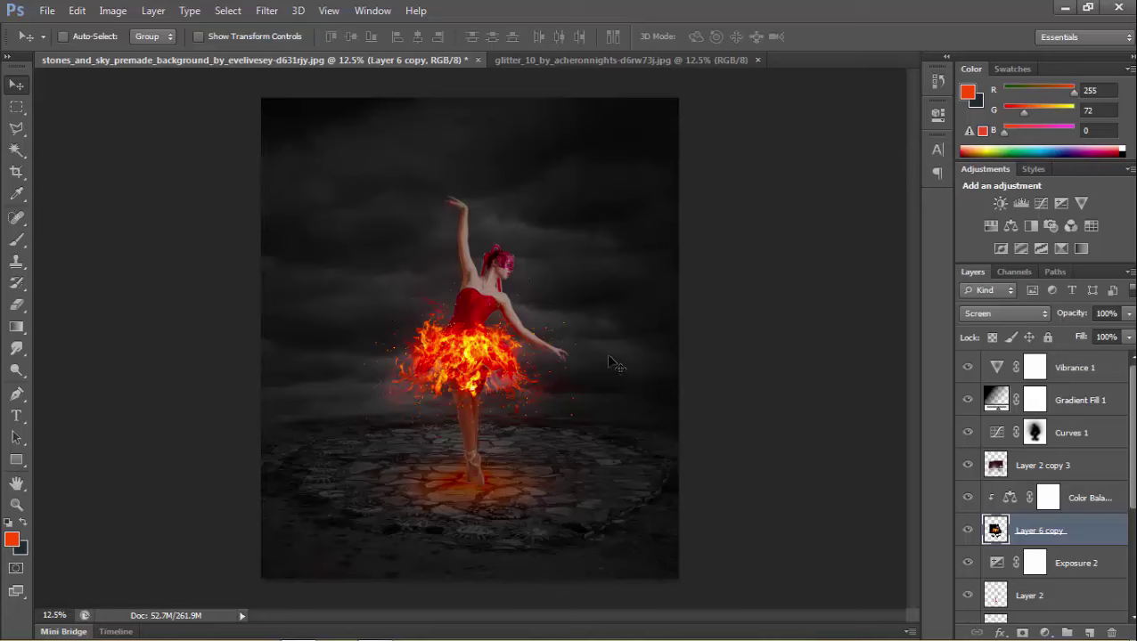
left_click(16, 305)
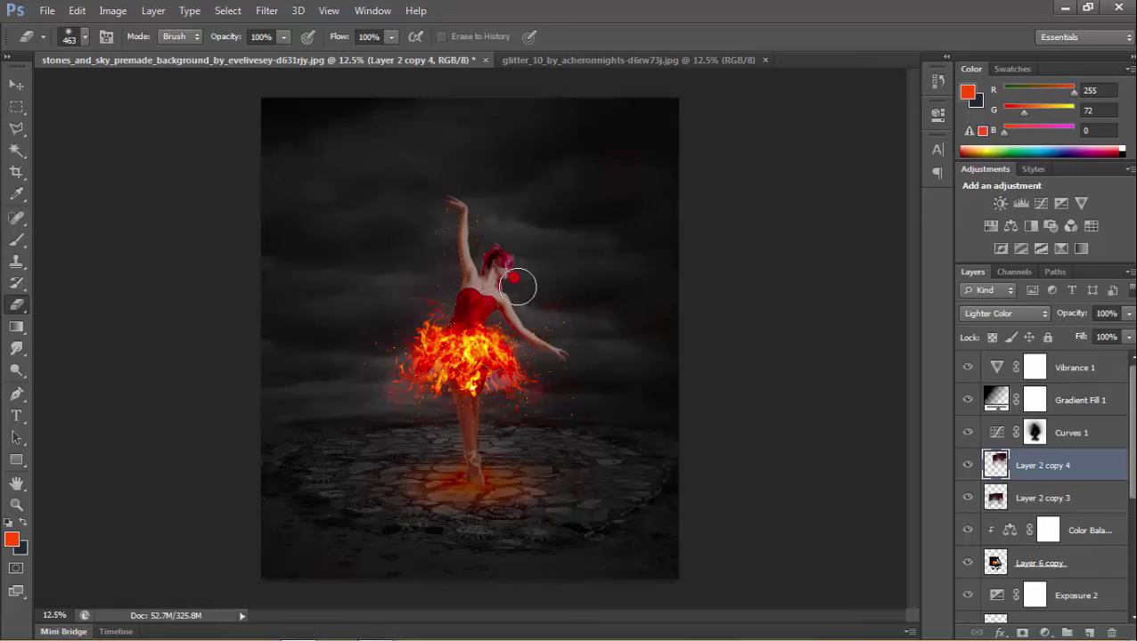
mouse_move(517, 287)
left_mouse_down()
mouse_move(563, 325)
mouse_move(559, 291)
left_mouse_up()
- Erase the fire specks in the sky above the dancer's raised hand and beside her shoulder
left_click(493, 161)
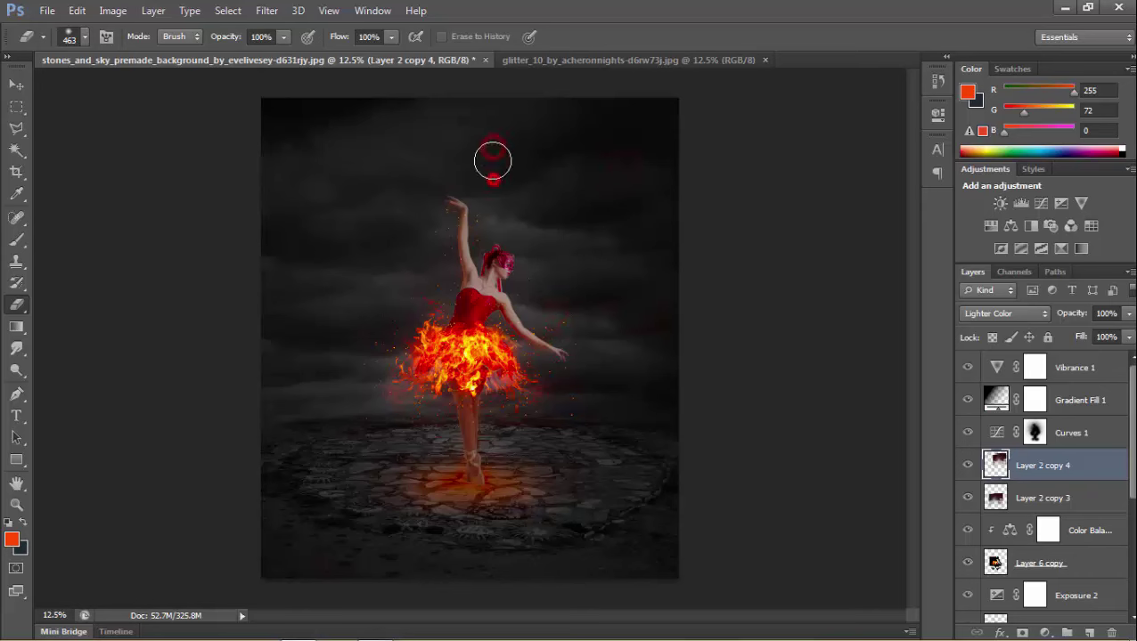
left_click(538, 292)
left_click(492, 190)
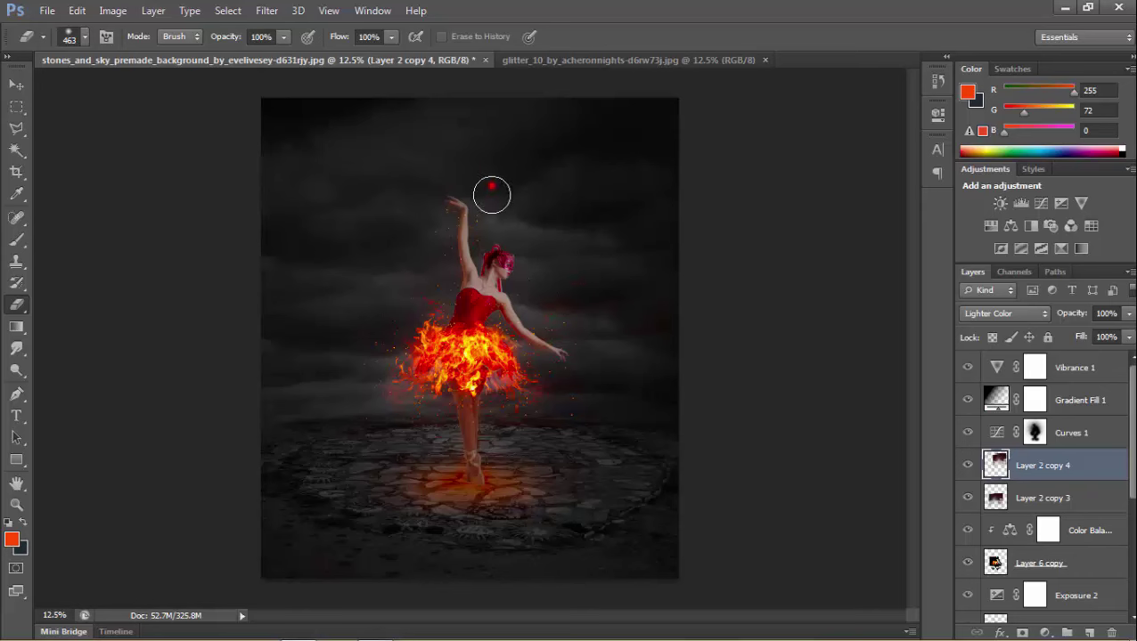
left_click(501, 192)
left_click(493, 155)
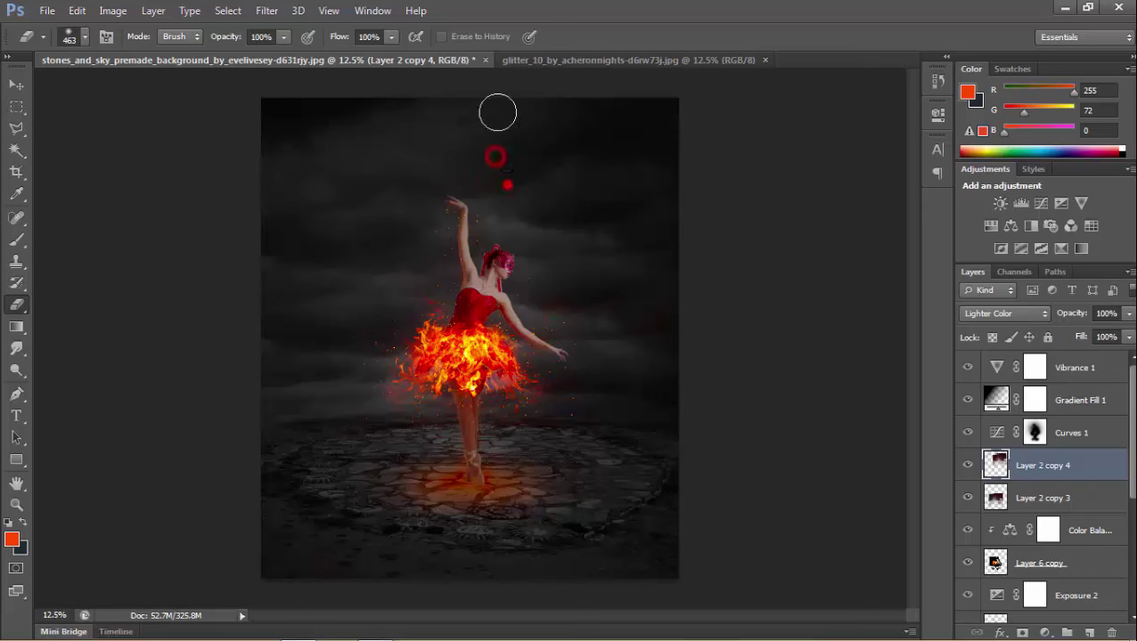
left_click(484, 129)
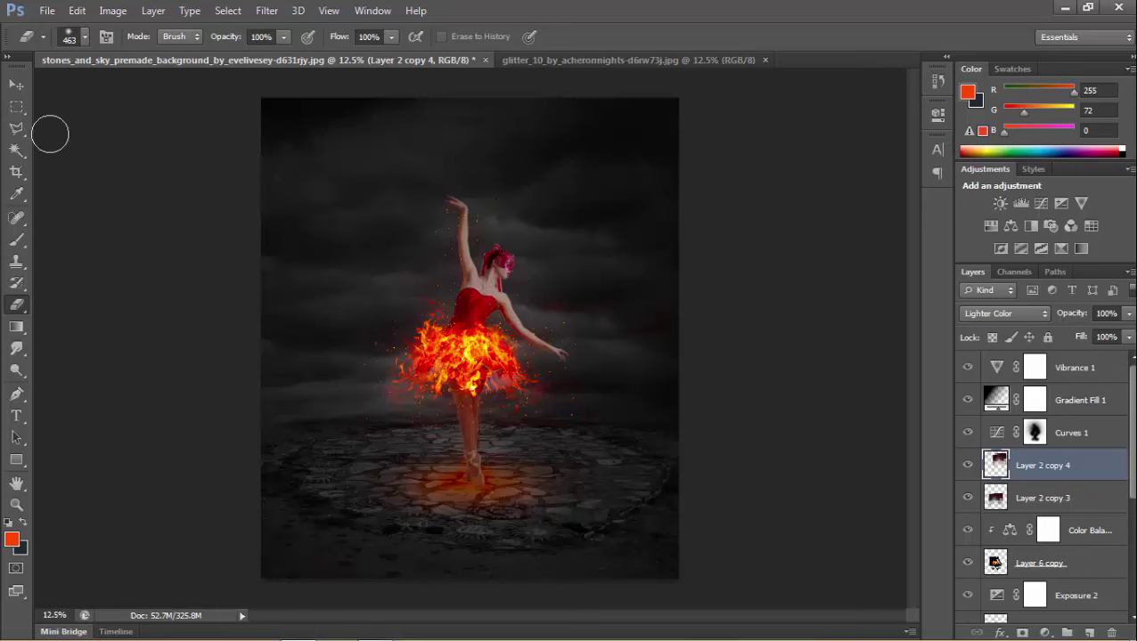
- Return to the Move tool, dismiss the Windows colour-scheme prompt, and select Layer 2 copy 3
left_click(17, 84)
left_click(13, 79)
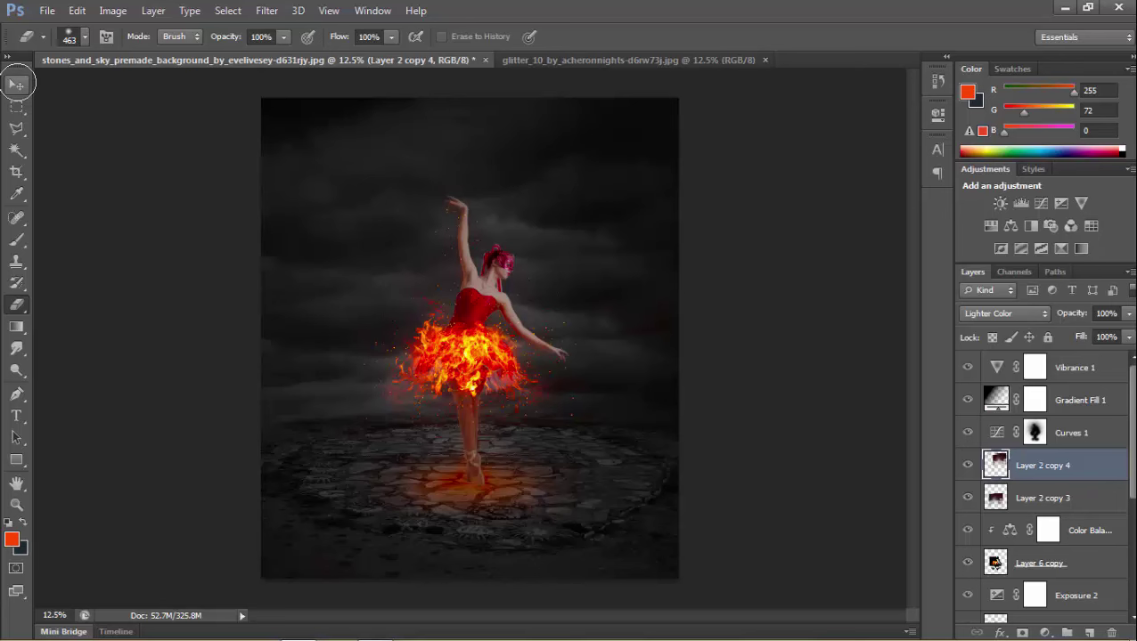
left_click(17, 84)
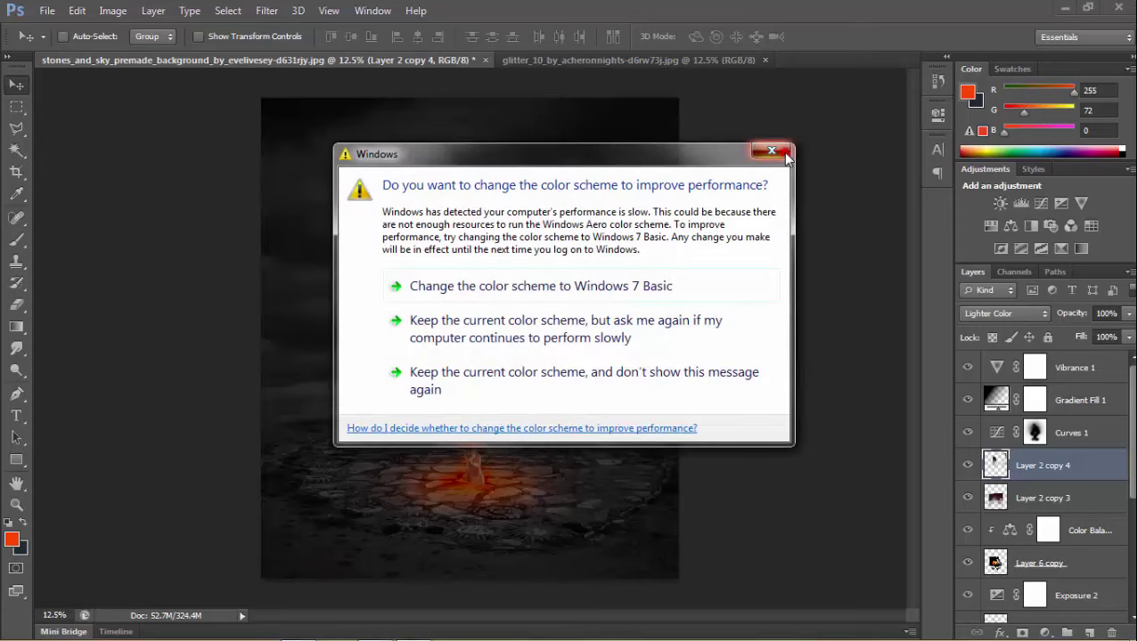
left_click(783, 152)
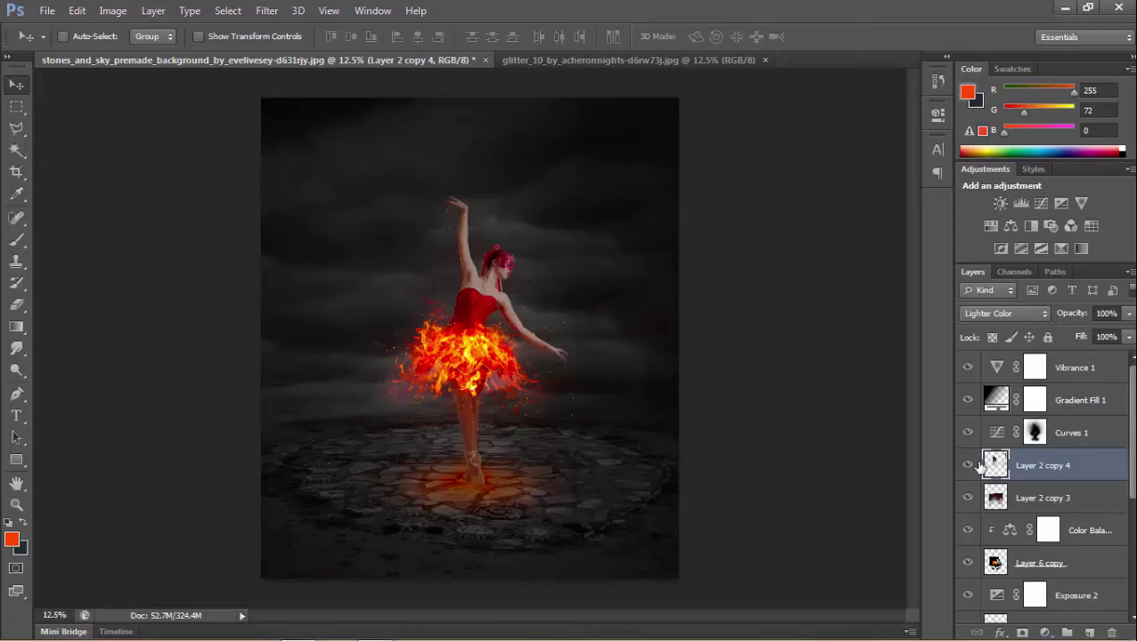
left_click(995, 498)
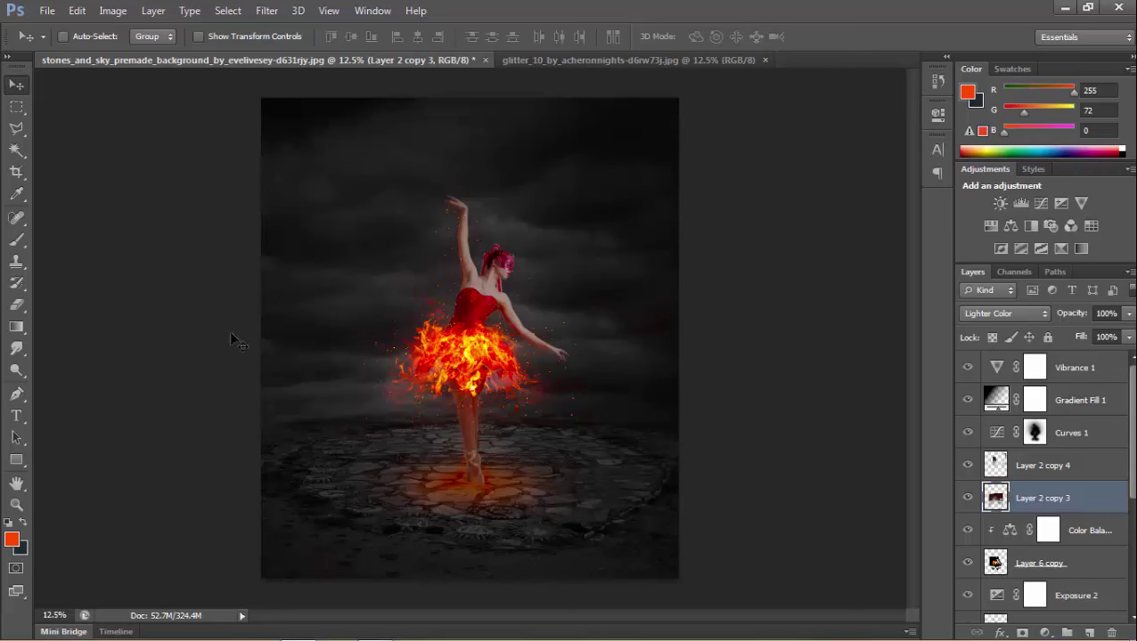
- Erase the stray specks beside the dancer's head from Layer 2 copy 3
left_click(17, 304)
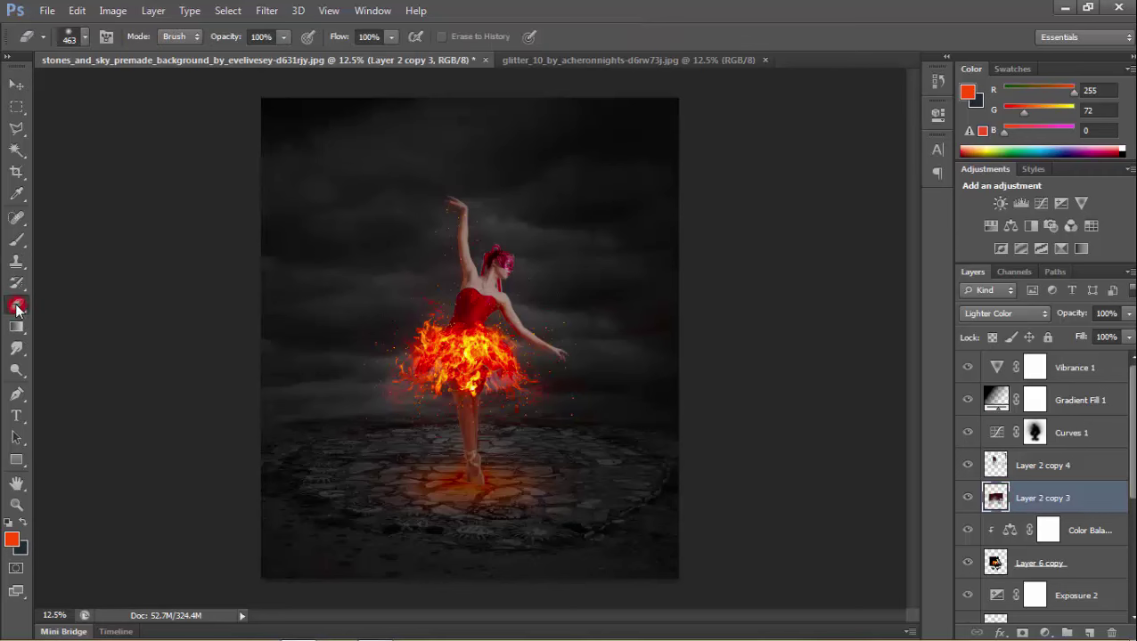
left_click(560, 318)
left_click(17, 85)
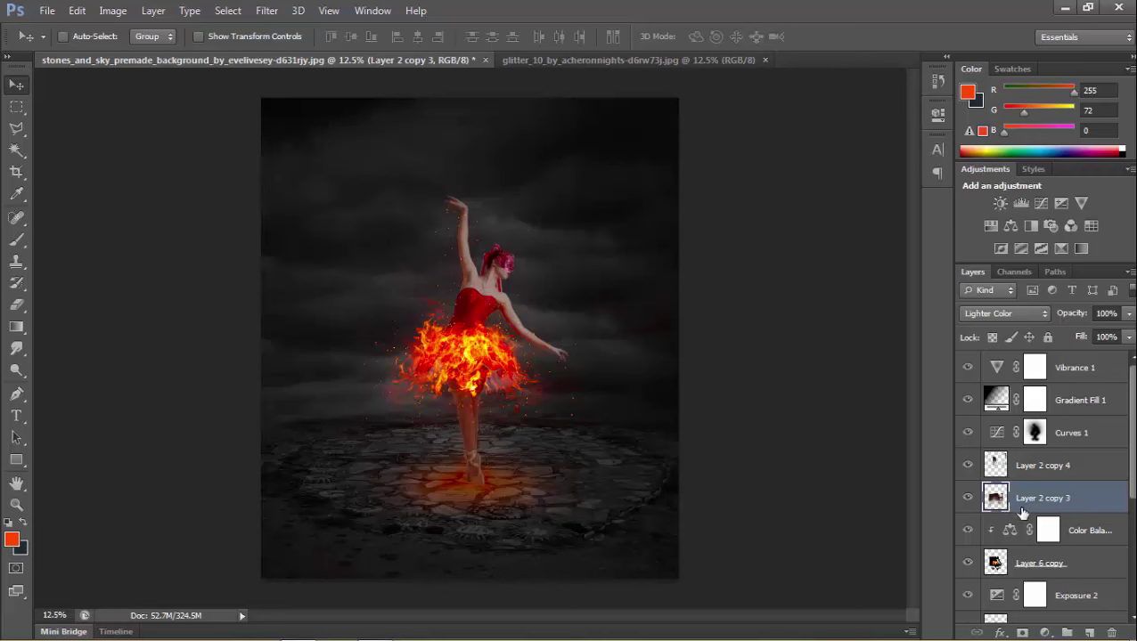
scroll(1015, 551, "down", 2)
scroll(1016, 534, "down", 3)
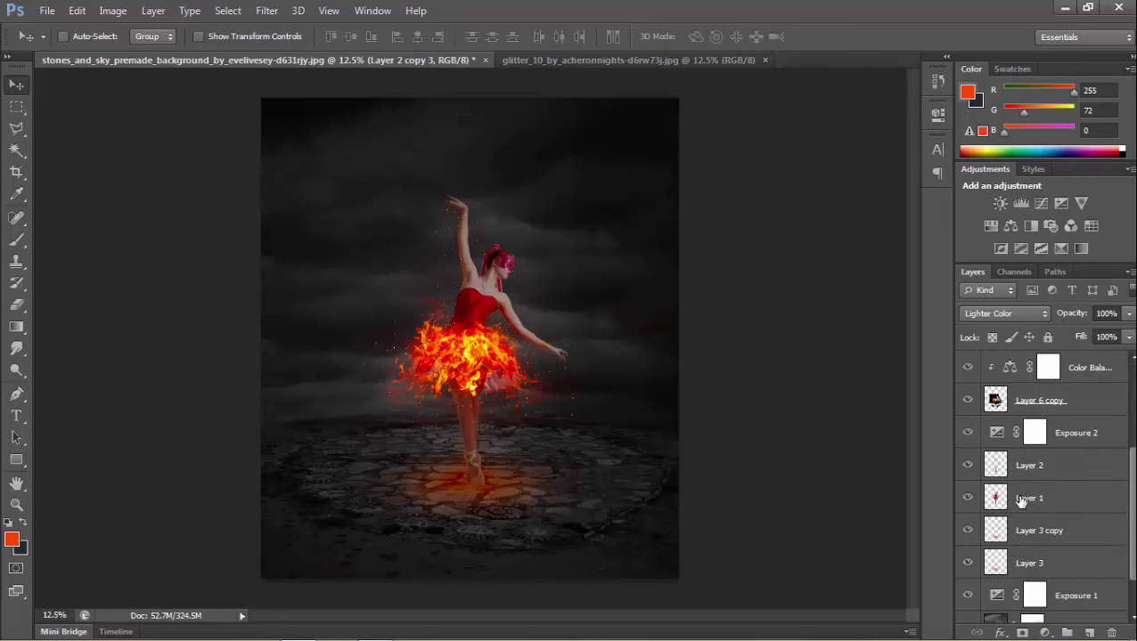
- Add a new Layer 4 above Layer 1 filled with 50% gray
left_click(1019, 498)
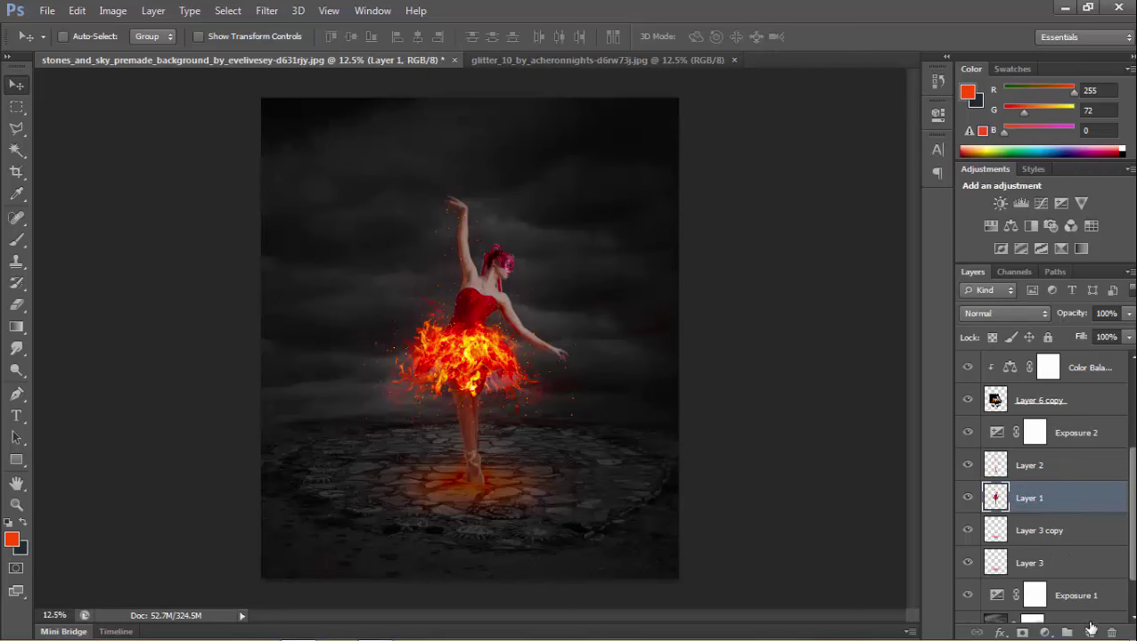
key("ctrl+shift+alt+n")
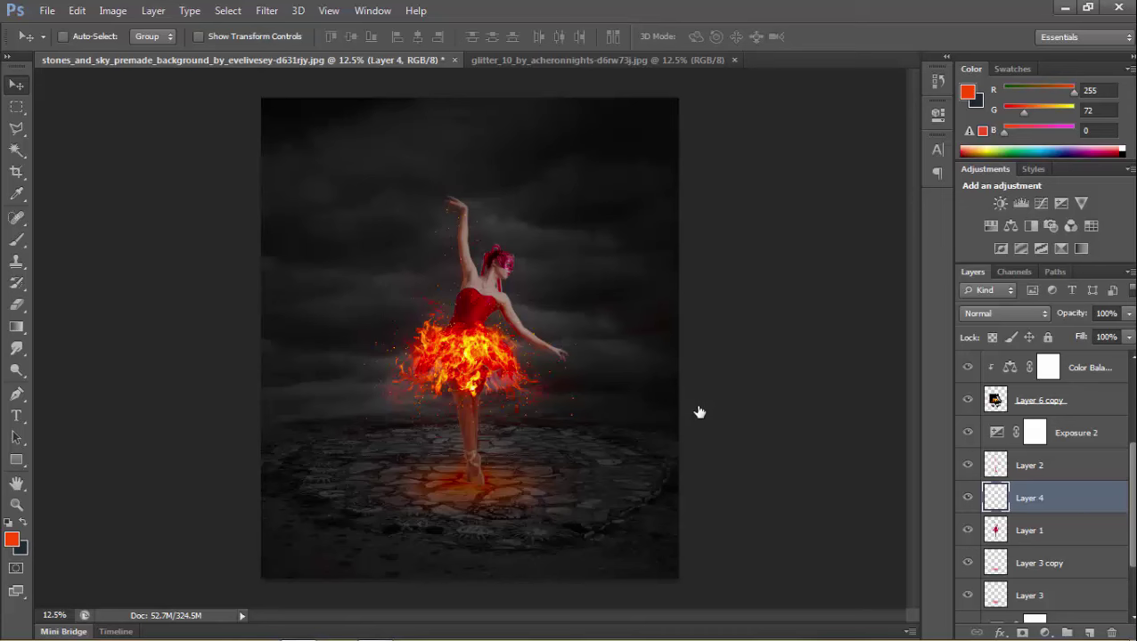
key("shift+F5")
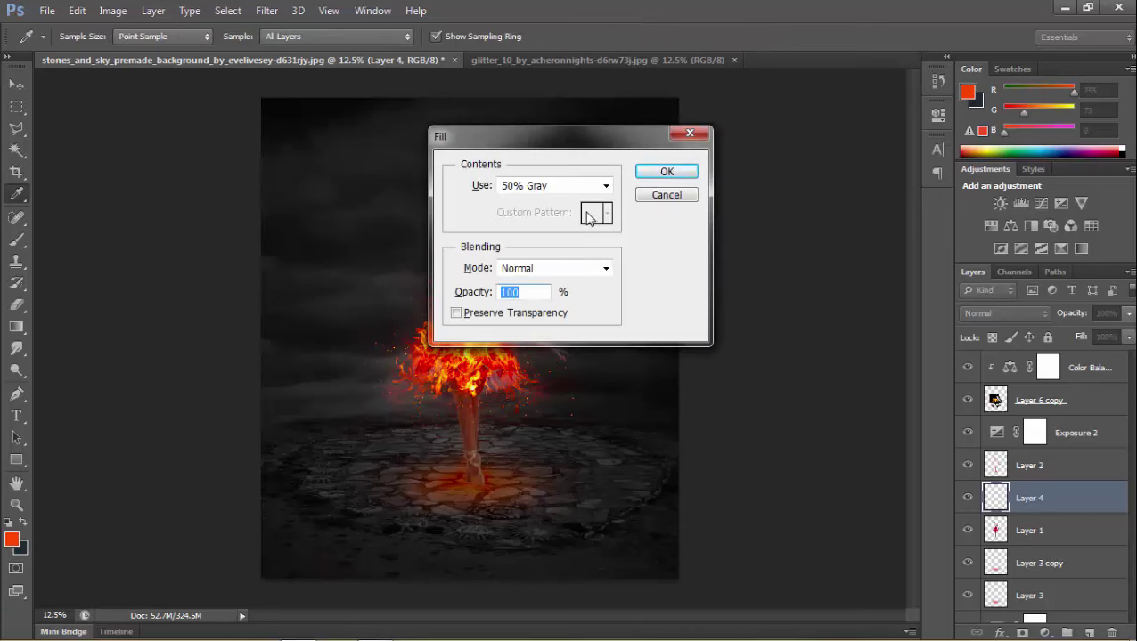
left_click(661, 174)
key("v")
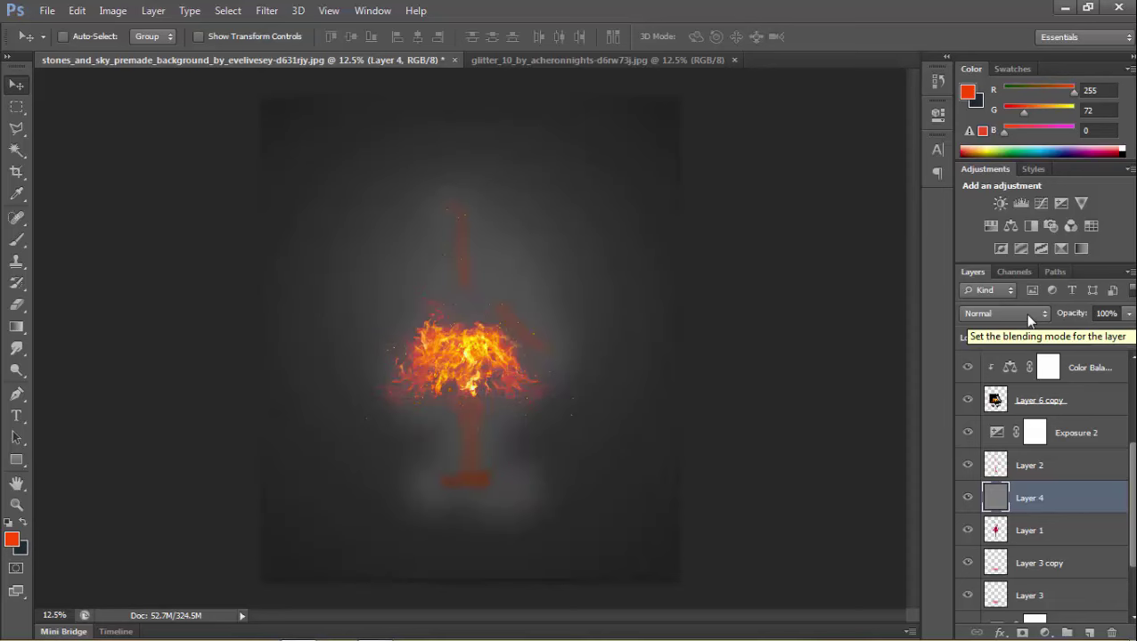
- Set Layer 4 to Overlay blending and clip it to Layer 1
left_click(1026, 317)
left_click(992, 208)
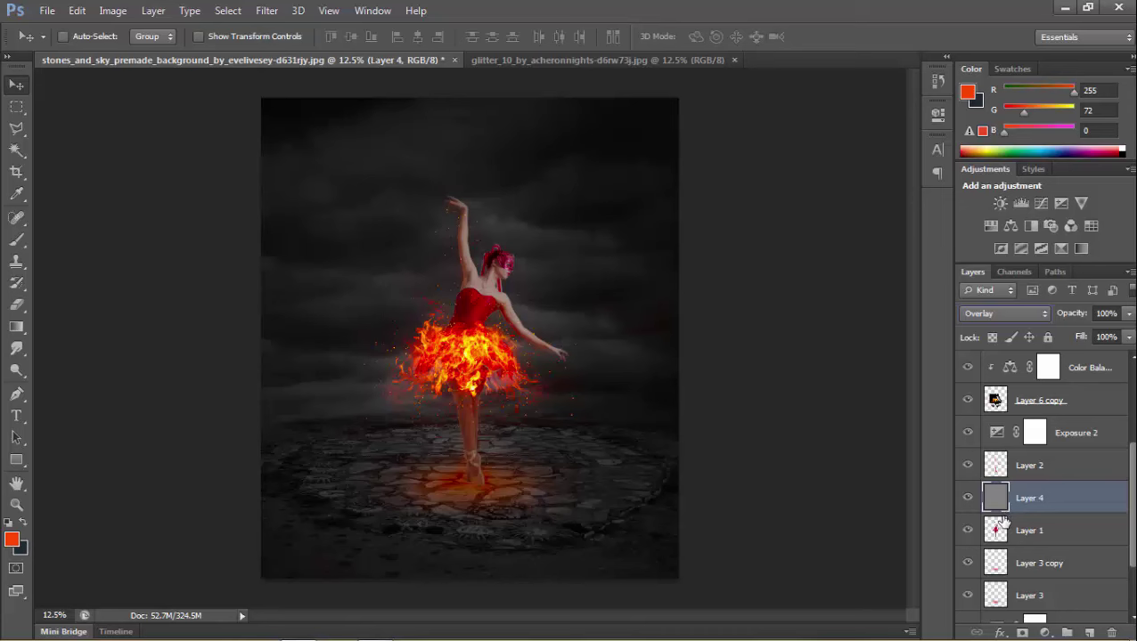
left_click(996, 507)
left_click_drag(996, 507, 998, 509)
left_click(996, 509, "alt")
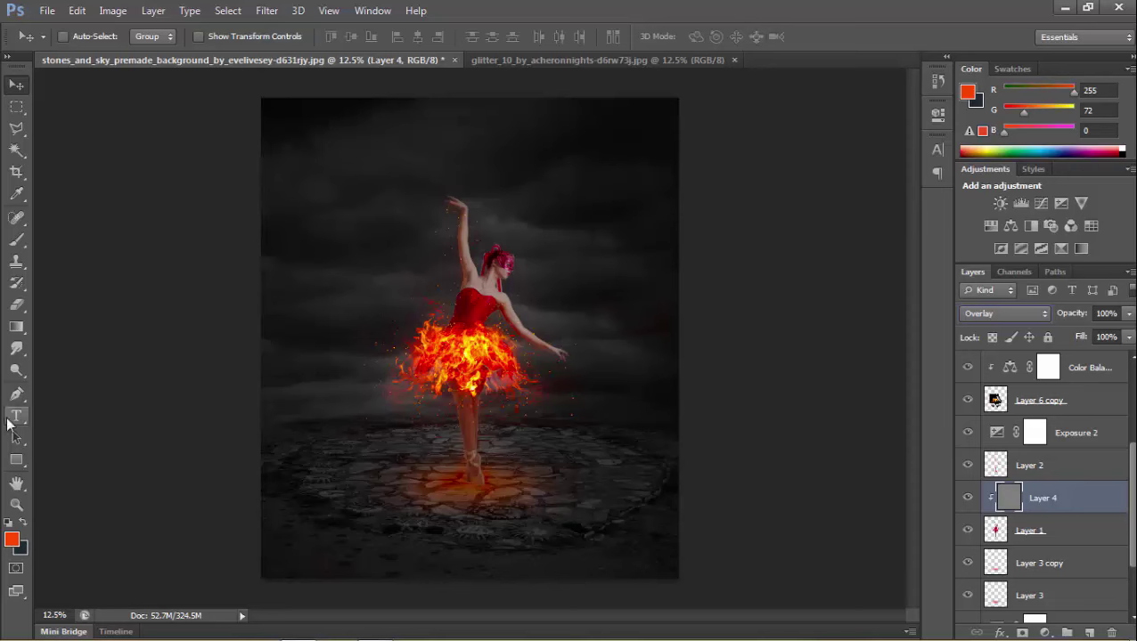
- Select the Dodge tool and enlarge its brush to 78 px
left_click(17, 372)
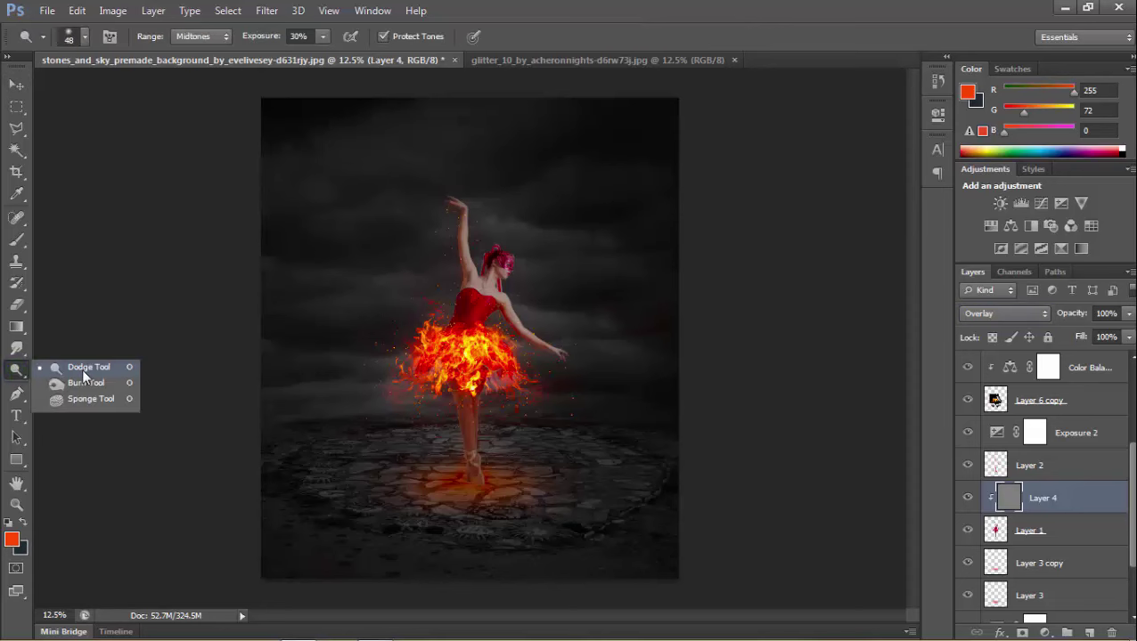
left_click(82, 369)
scroll(468, 423, "up", 2)
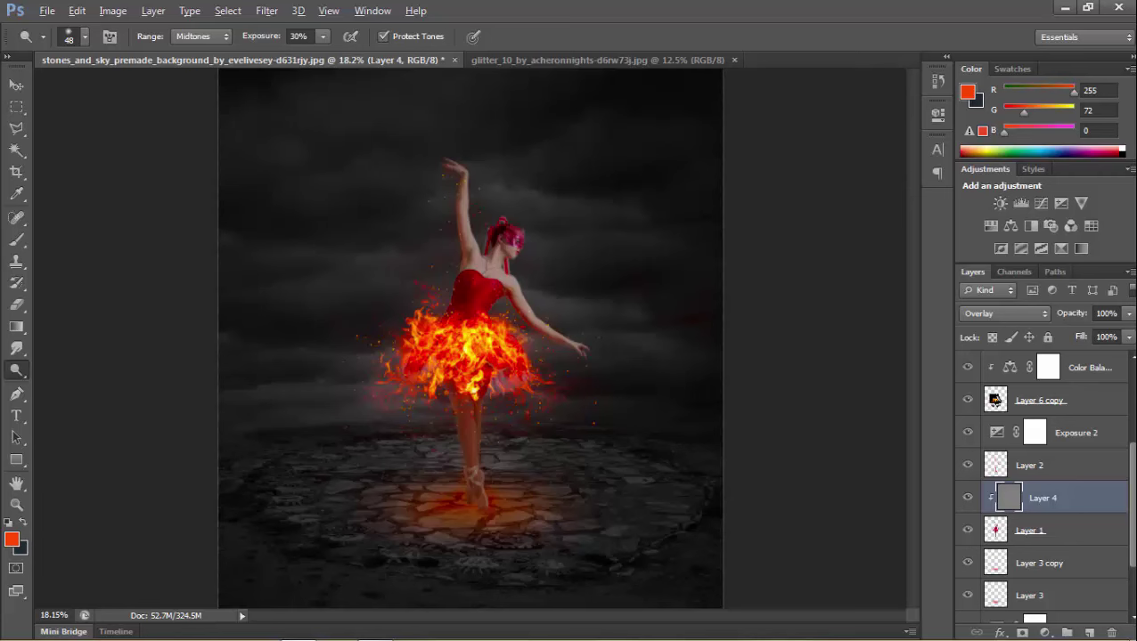
scroll(341, 278, "up", 1)
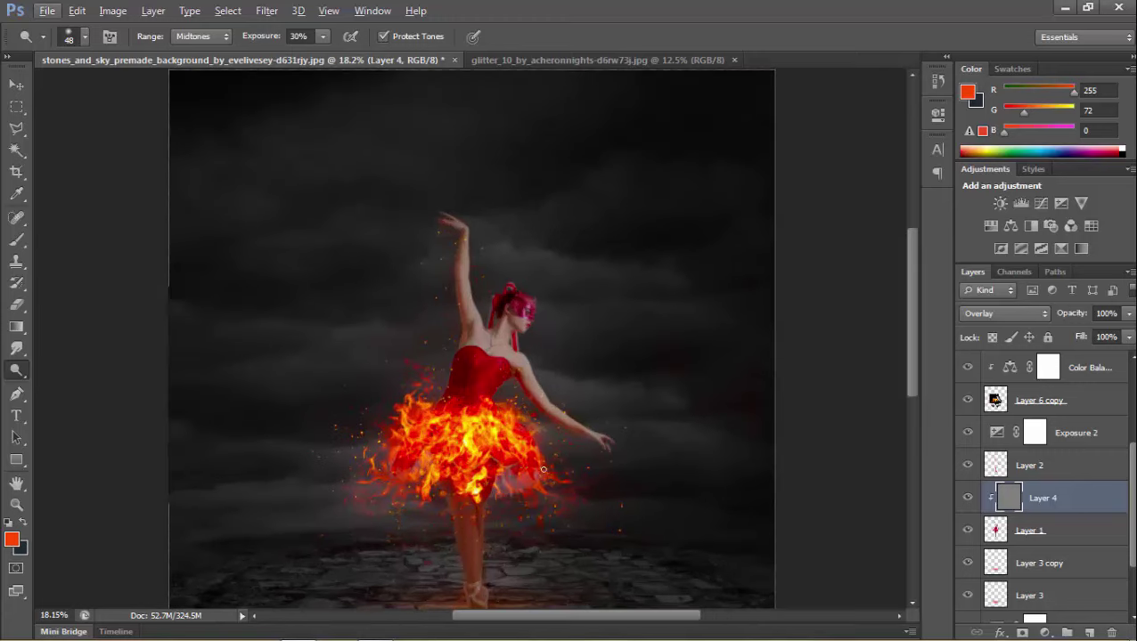
scroll(560, 490, "down", 1)
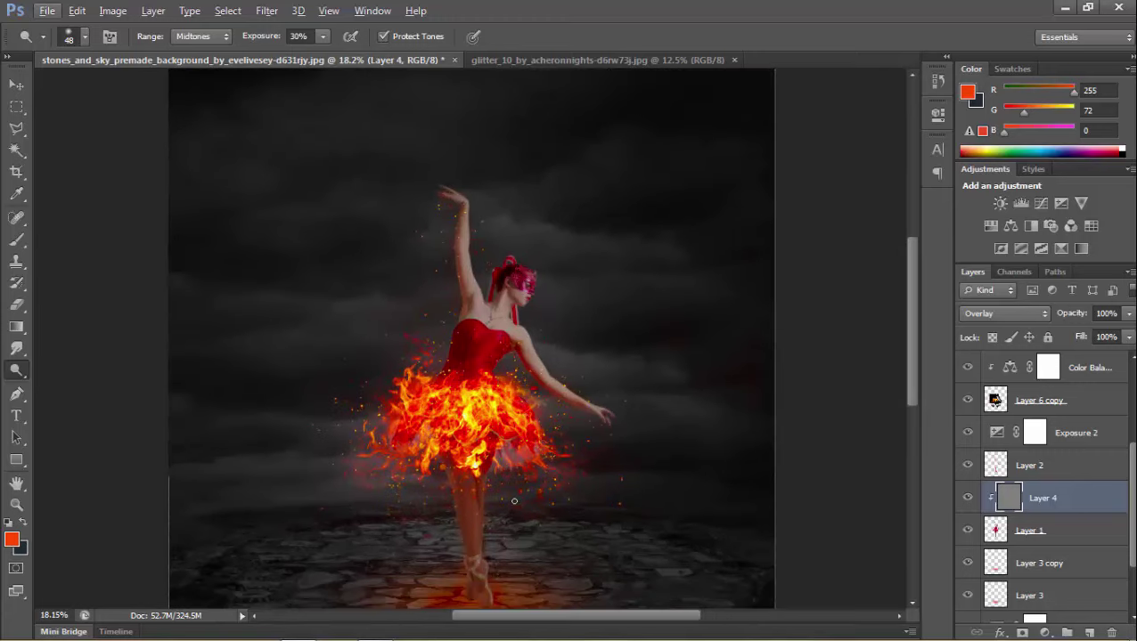
scroll(469, 504, "down", 1)
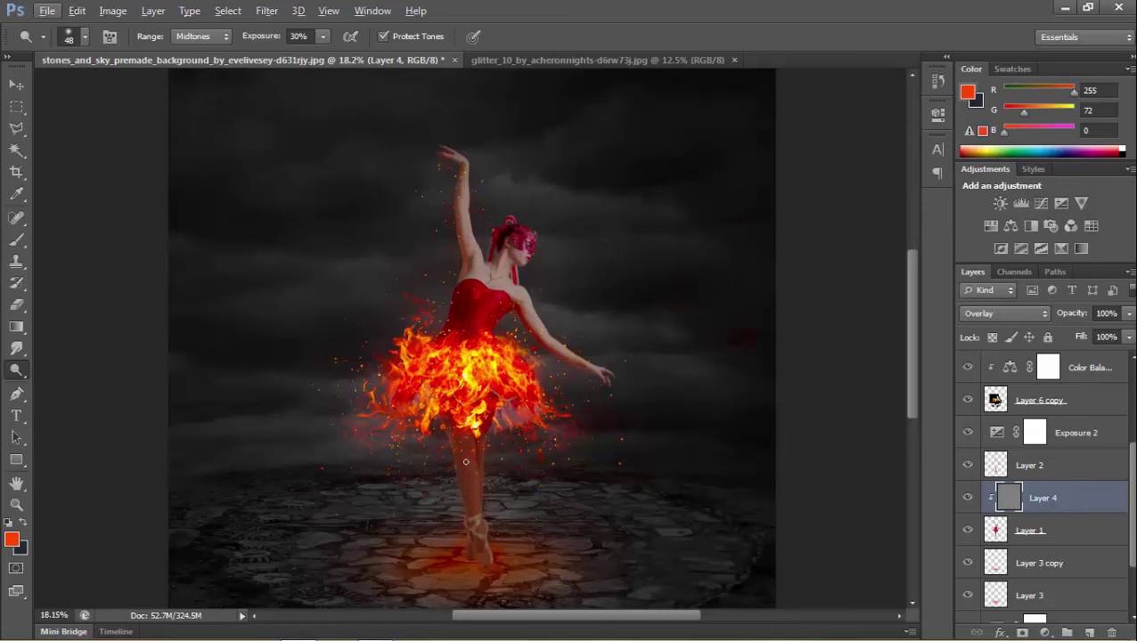
right_click(465, 461)
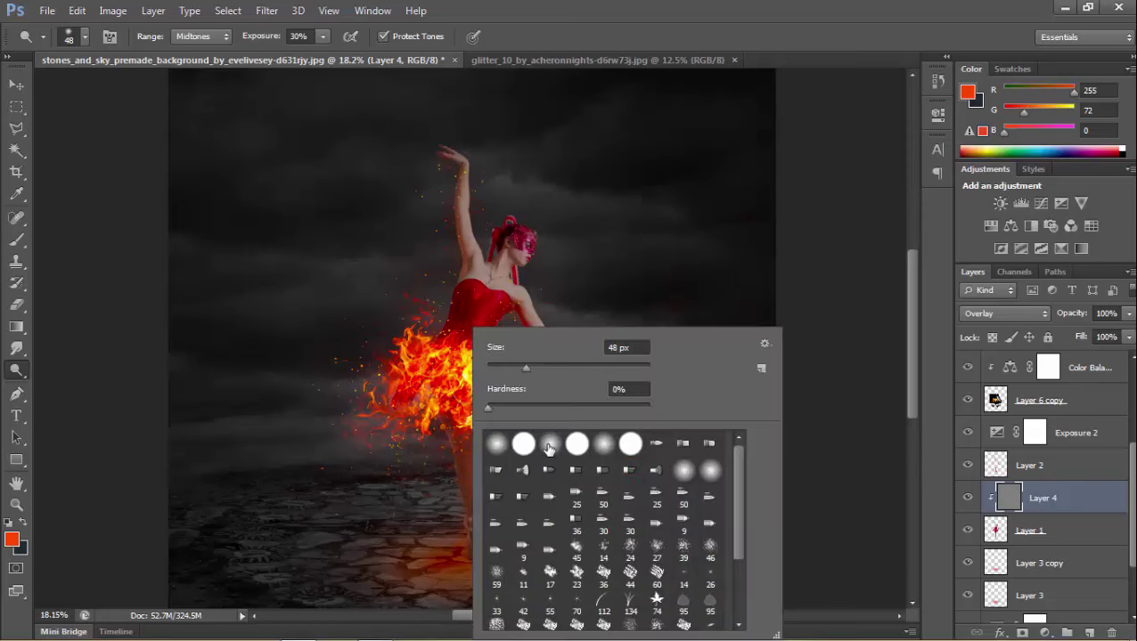
left_click(546, 367)
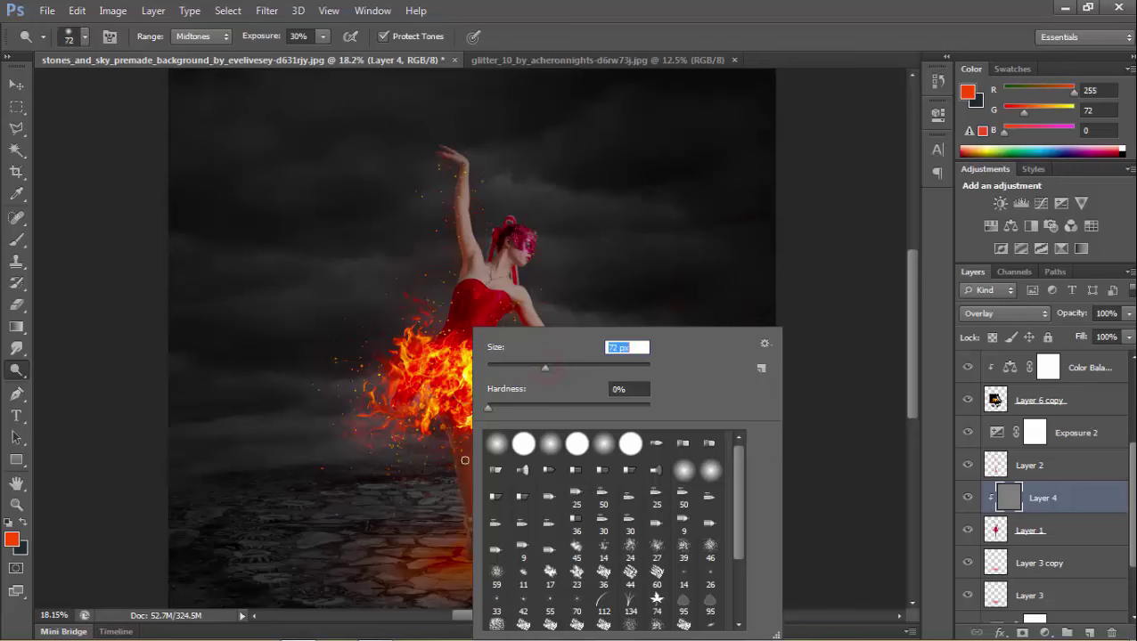
left_click_drag(548, 372, 553, 372)
left_click(466, 451)
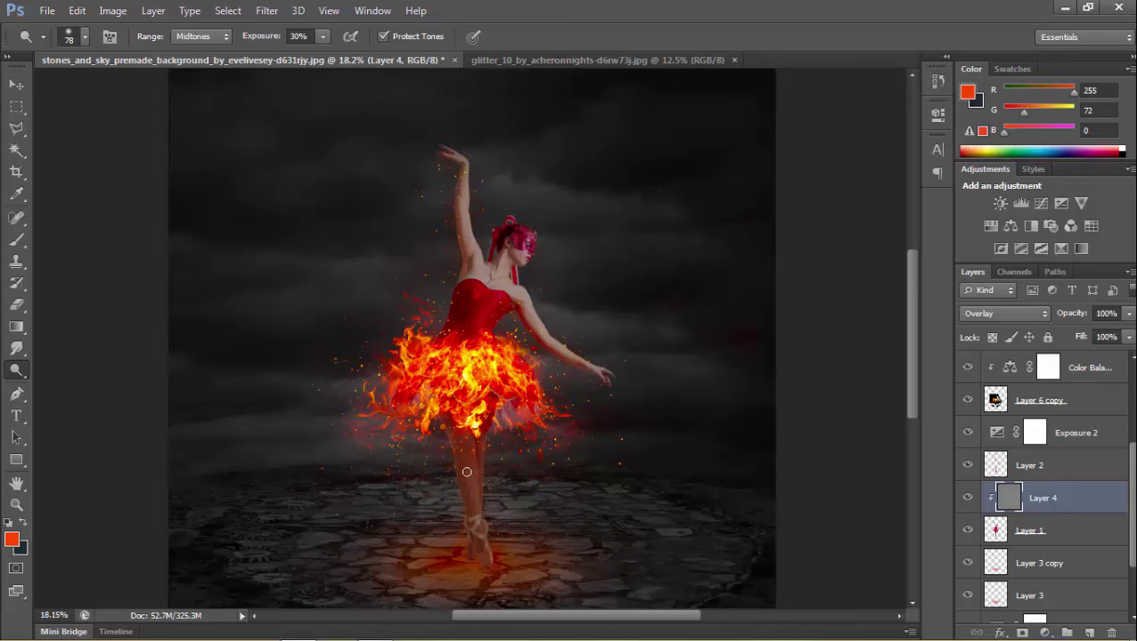
- Resize the dodge brush to 68 px and dodge highlights onto the dancer's shoulder
right_click(466, 472)
left_click_drag(525, 362, 538, 367)
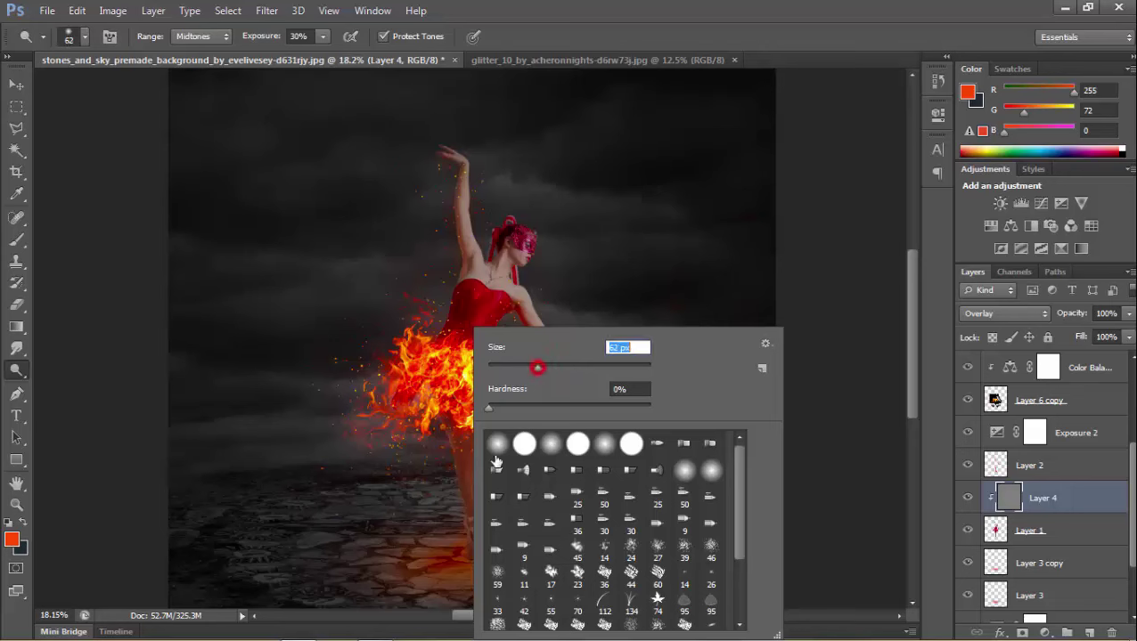
left_click(469, 472)
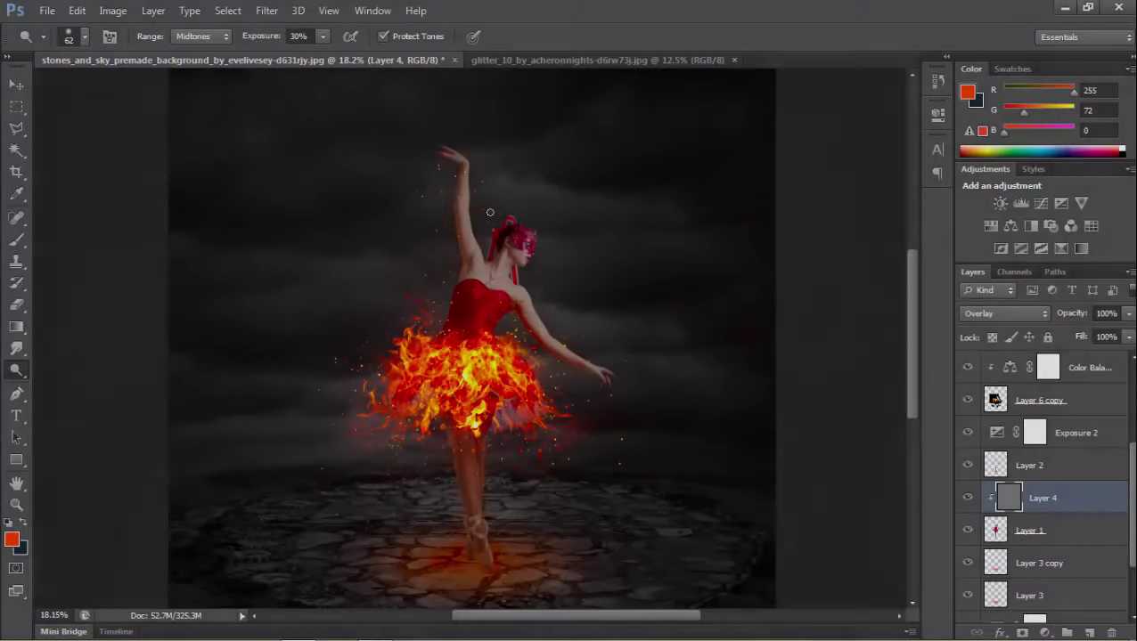
right_click(494, 212)
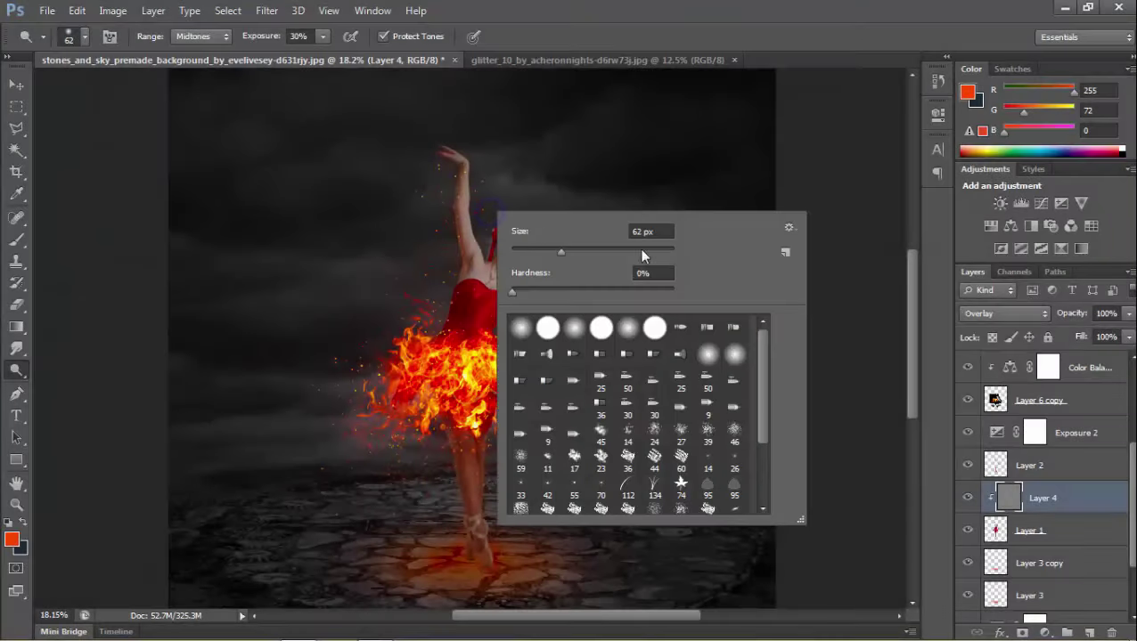
left_click_drag(553, 252, 564, 250)
left_click(481, 286)
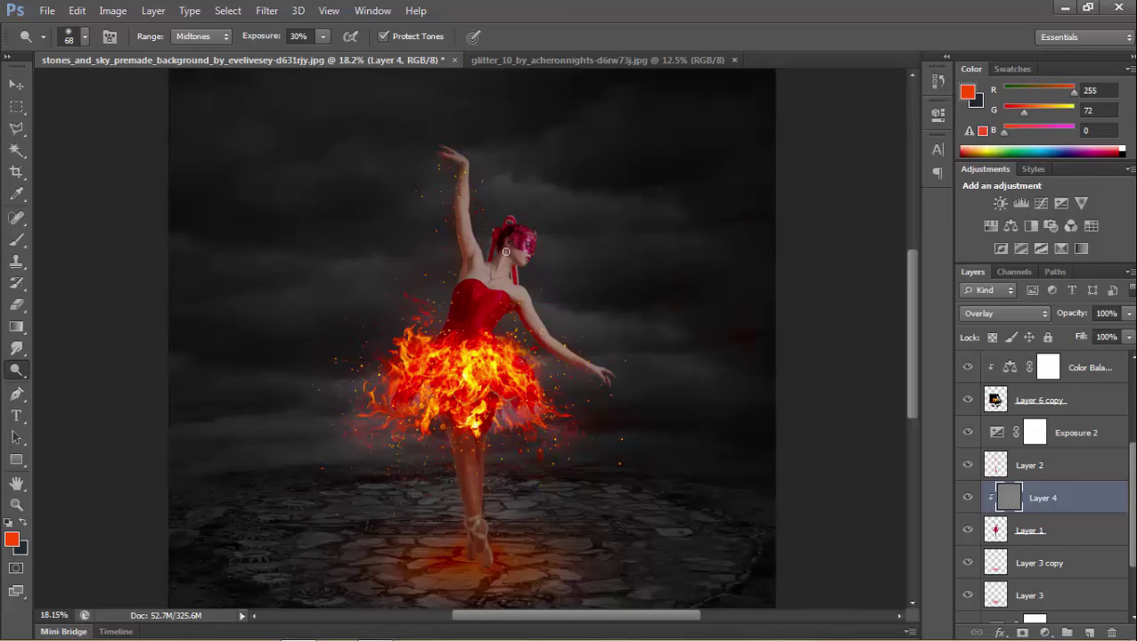
left_click_drag(505, 252, 546, 291)
key("ctrl+minus")
key("ctrl+minus")
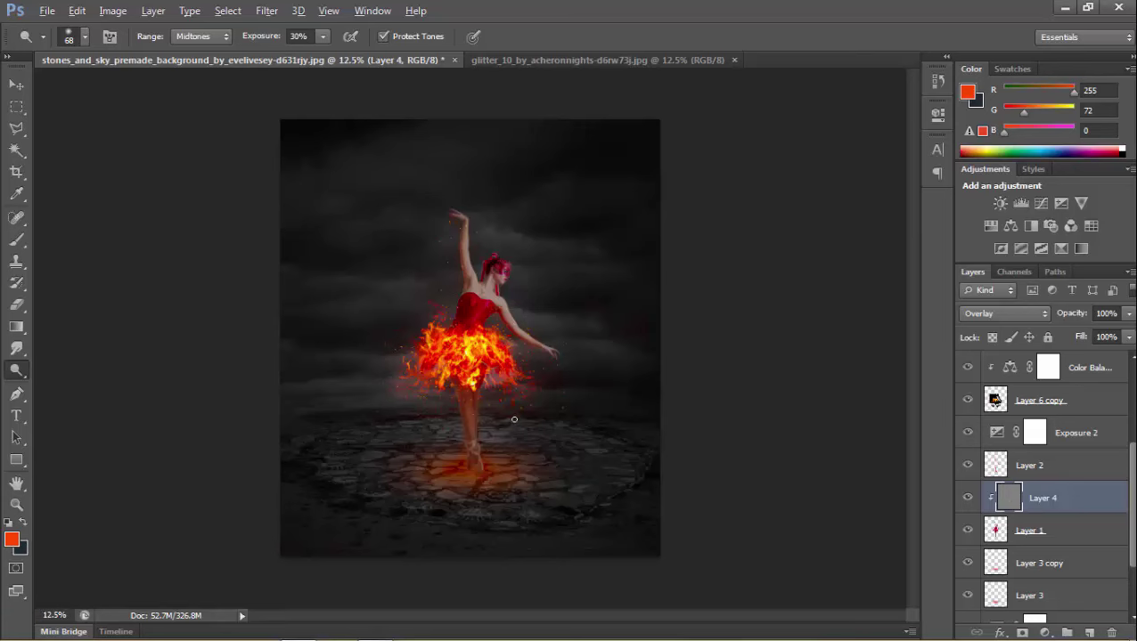
scroll(465, 451, "up", 1)
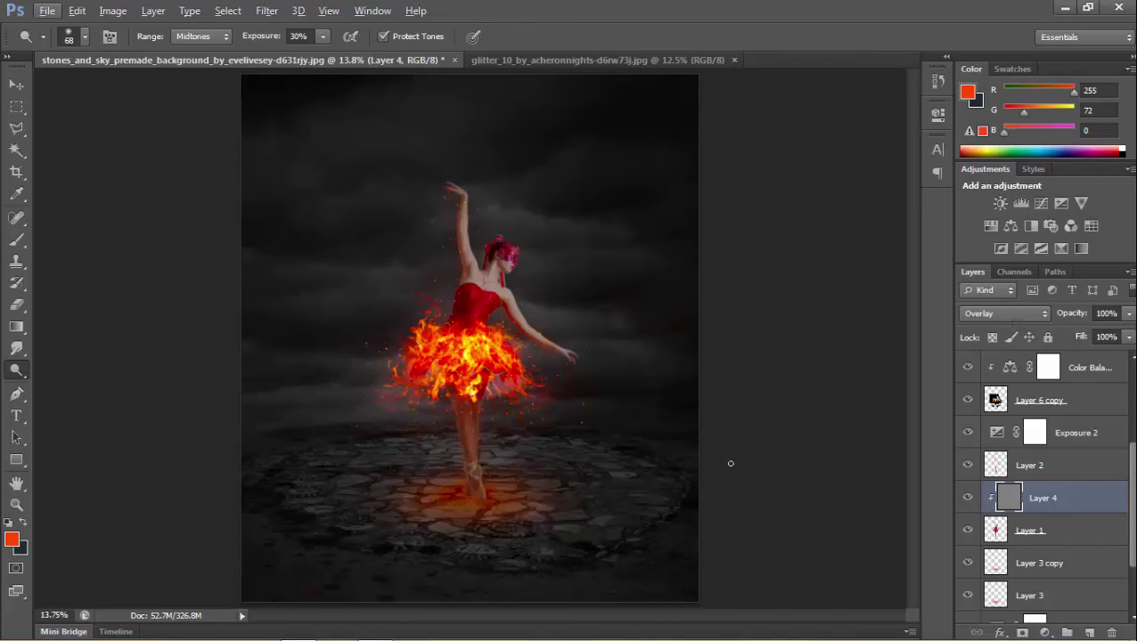
- Add an empty Layer 5 above Layer 4 and pick the Brush tool and a foreground colour
left_click(1089, 630)
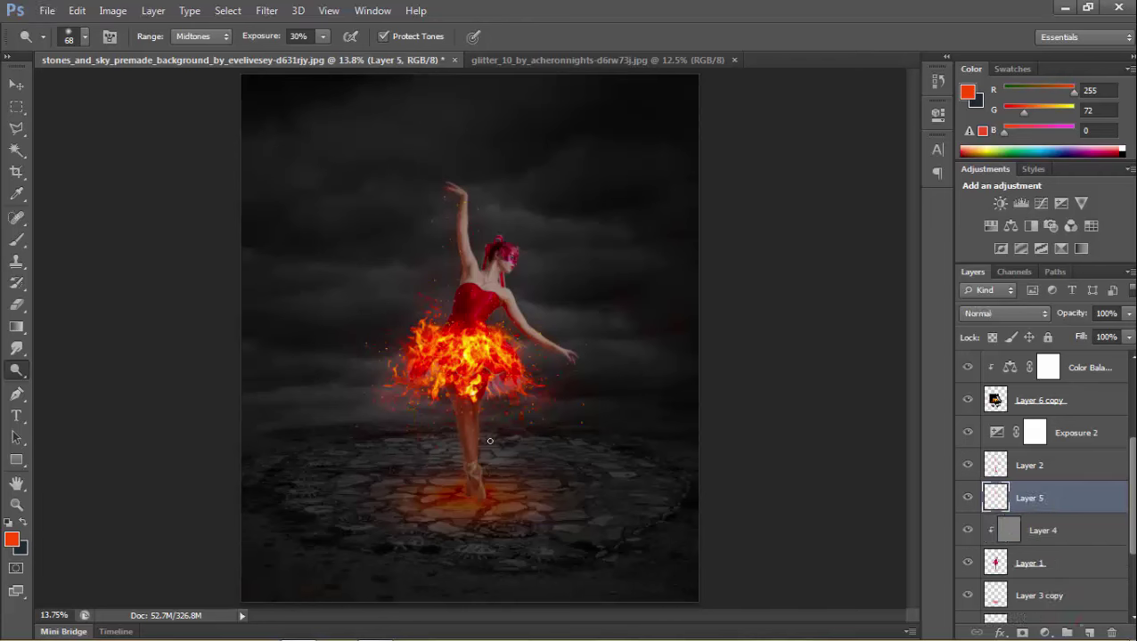
left_click(16, 239)
left_click(11, 539)
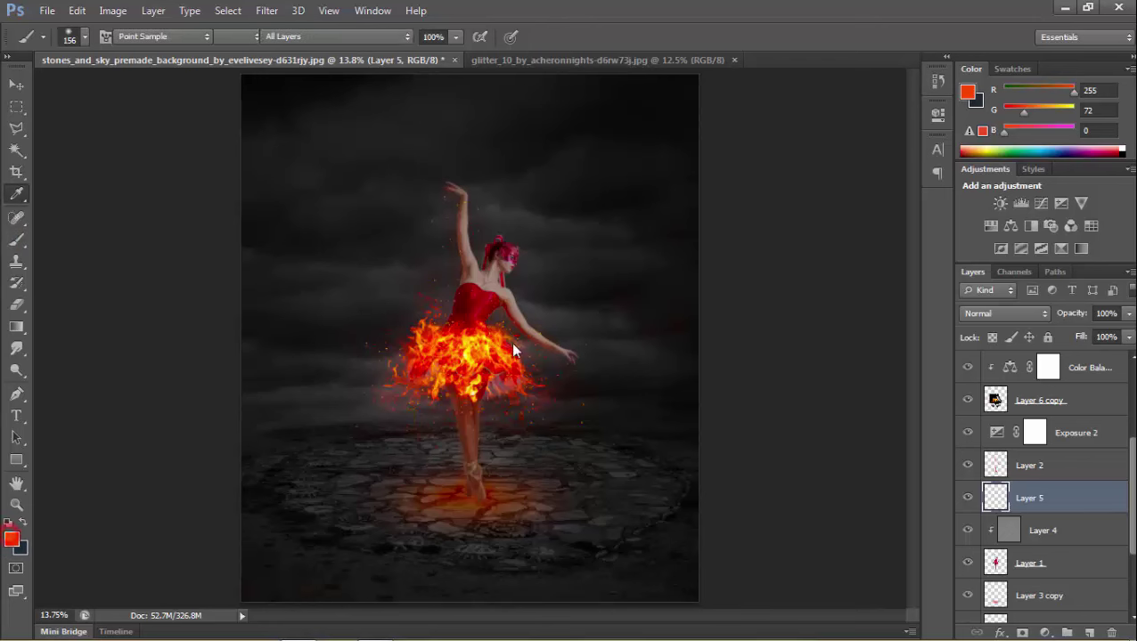
left_click(1121, 190)
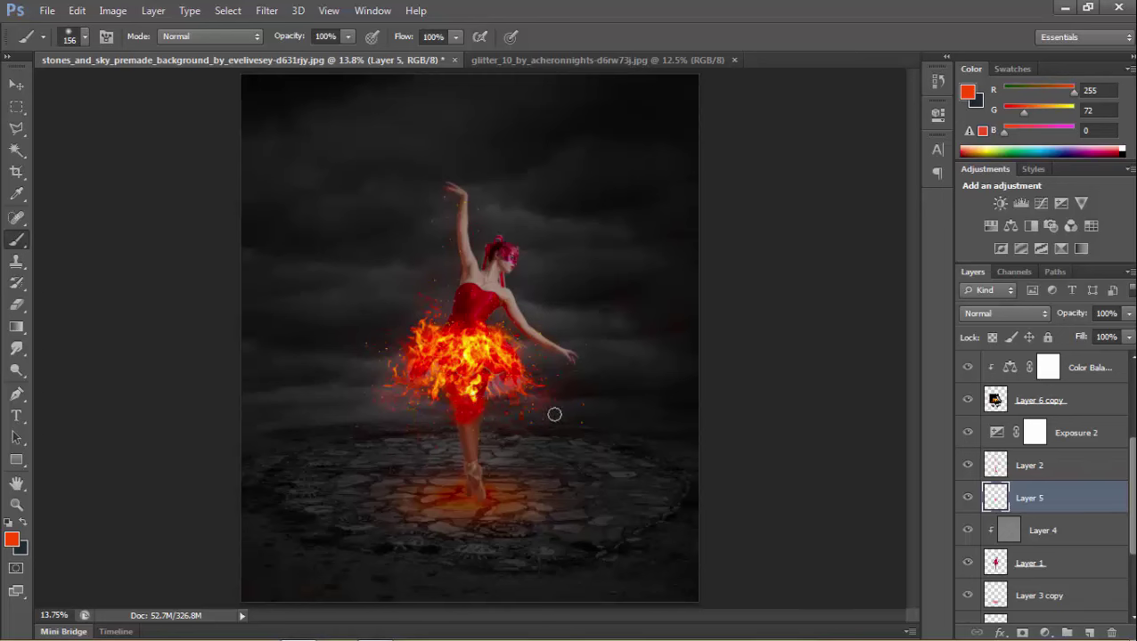
- Set Layer 5's blend mode to Soft Light
left_click(1025, 315)
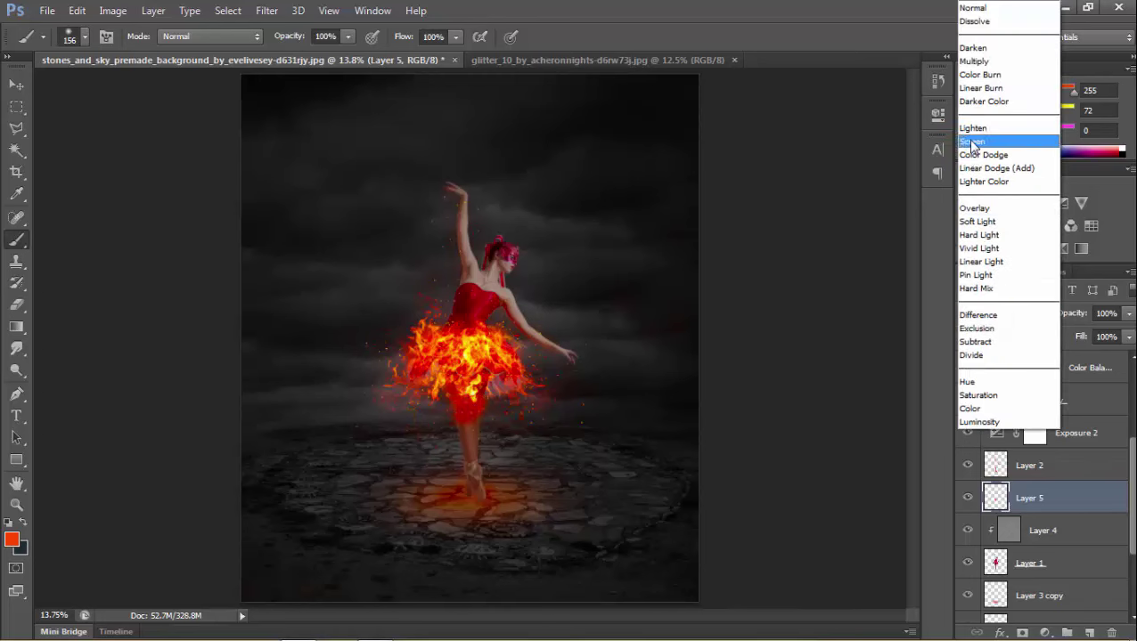
left_click(969, 130)
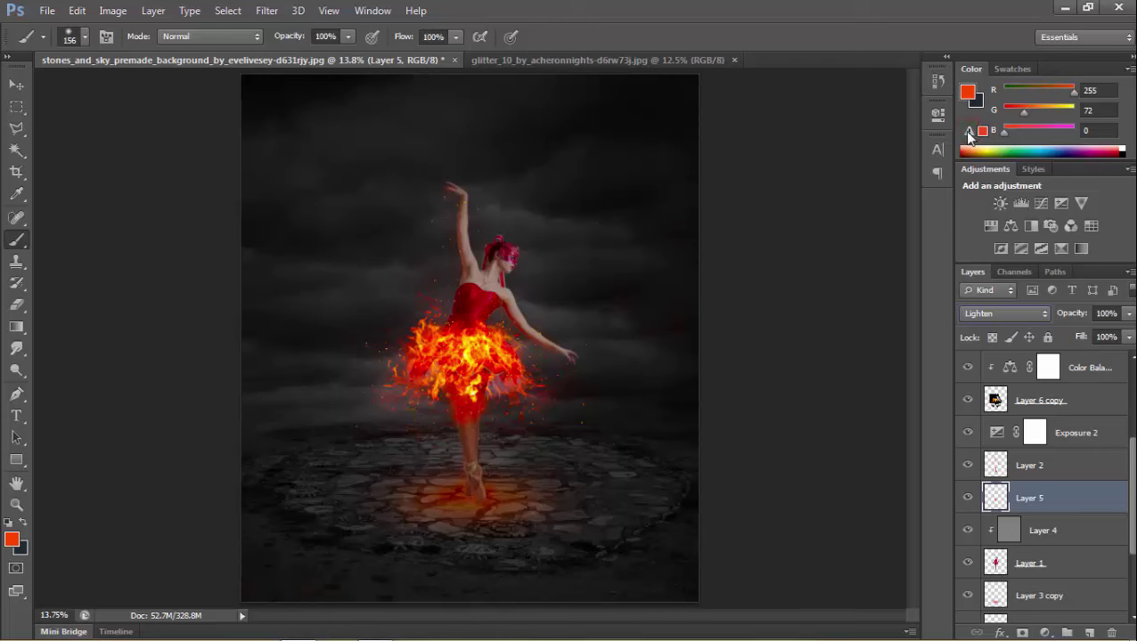
scroll(986, 312, "down", 1)
scroll(986, 313, "down", 1)
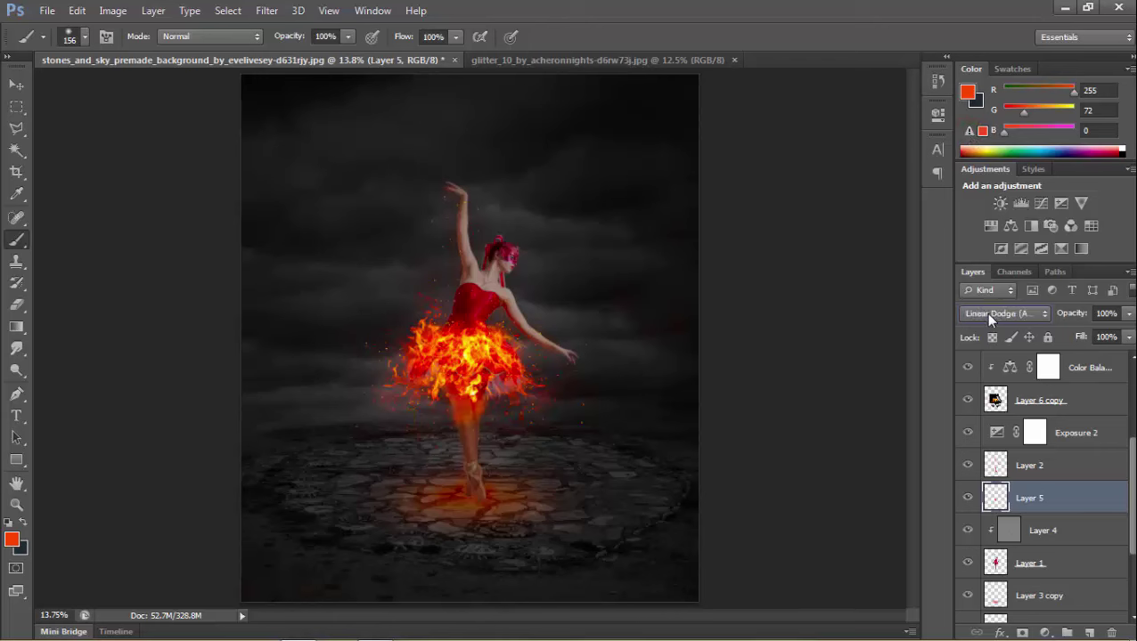
scroll(985, 312, "down", 1)
scroll(986, 313, "down", 1)
scroll(986, 314, "down", 1)
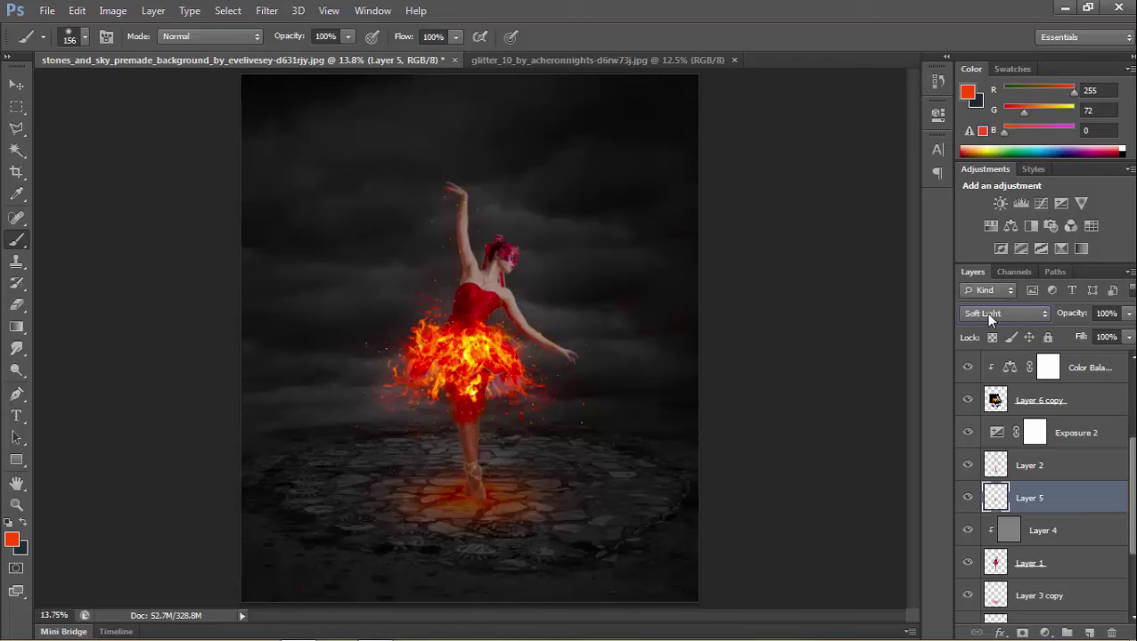
scroll(987, 313, "down", 1)
- Brush a red-orange glow onto the legs below the skirt and lower Layer 5 opacity to 60%
left_click(16, 307)
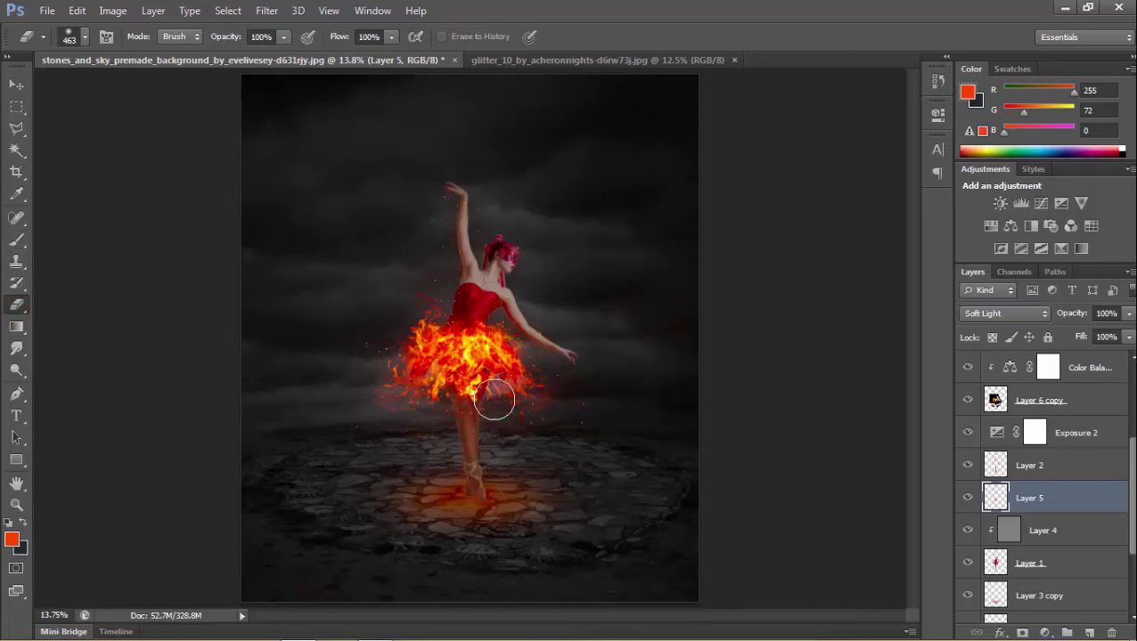
left_click(16, 239)
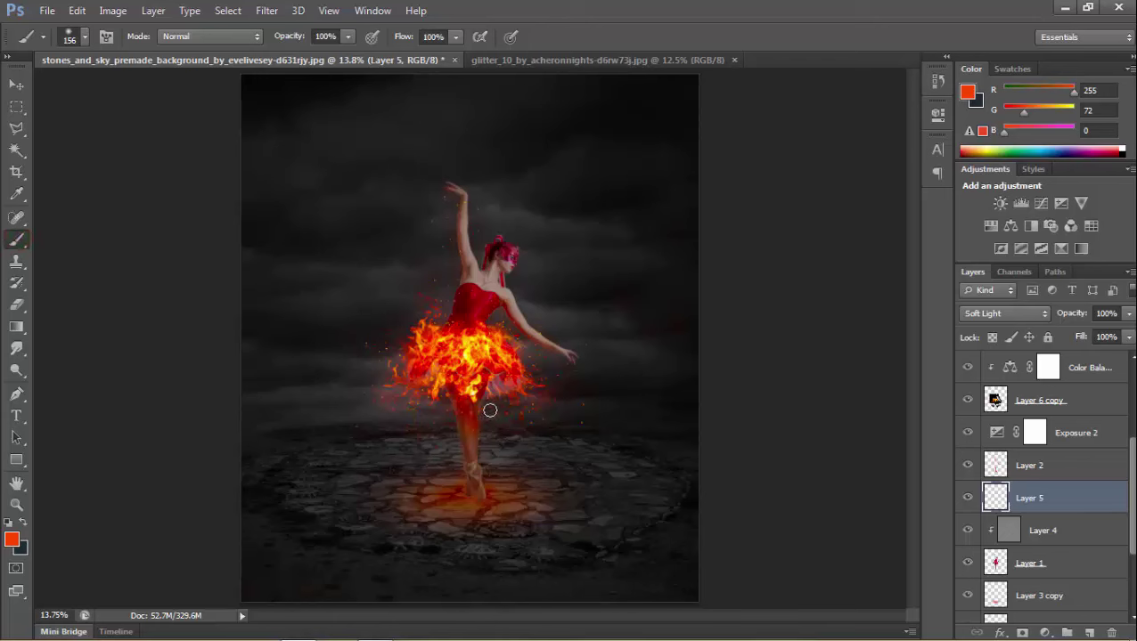
left_click_drag(470, 394, 468, 433)
left_click_drag(1083, 318, 1069, 318)
left_click_drag(1069, 318, 1064, 318)
- Paint a red-orange glow around the dancer's feet on Layer 5
scroll(490, 492, "up", 1)
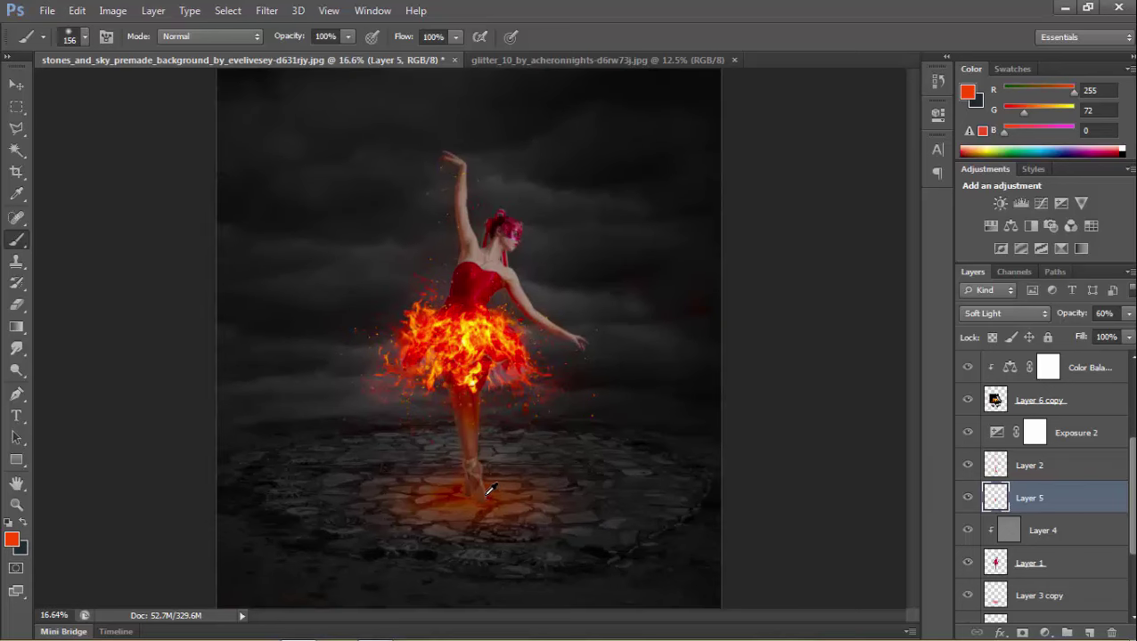
scroll(490, 491, "up", 2)
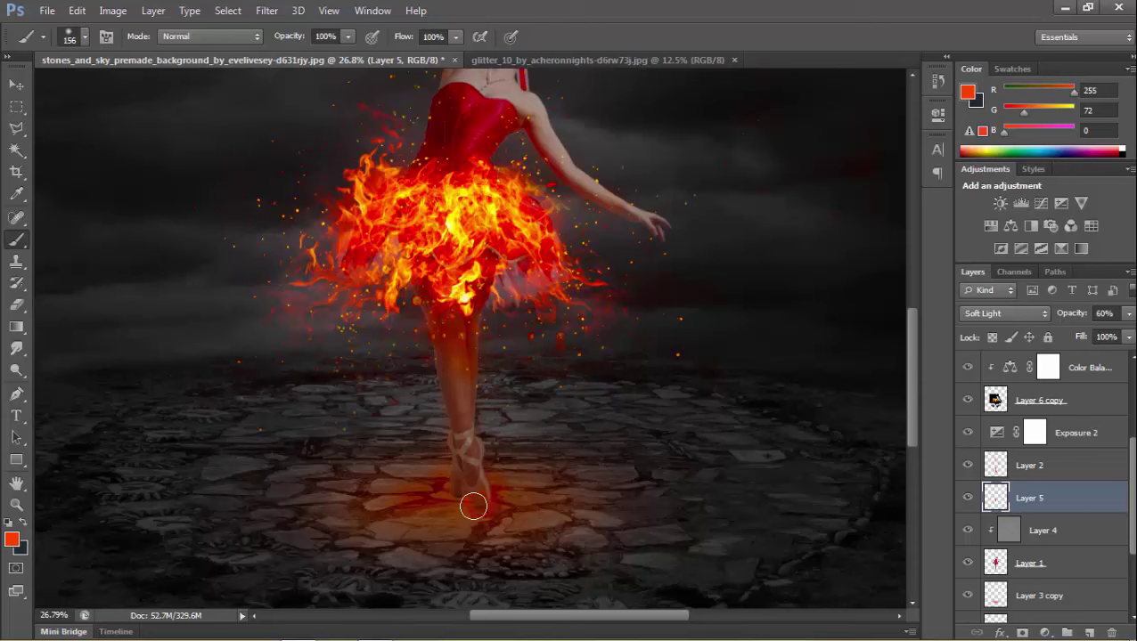
mouse_move(473, 506)
left_mouse_down()
mouse_move(452, 491)
mouse_move(465, 500)
mouse_move(491, 466)
mouse_move(454, 471)
left_mouse_up()
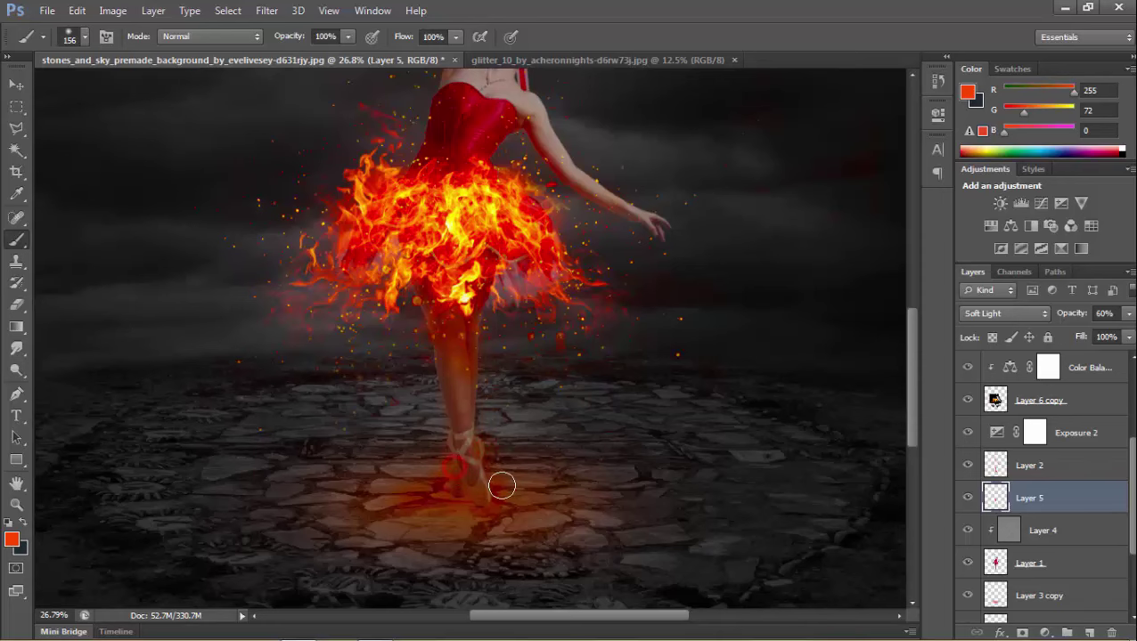
scroll(502, 486, "down", 1)
scroll(502, 482, "down", 1)
scroll(504, 480, "down", 1)
scroll(505, 477, "down", 1)
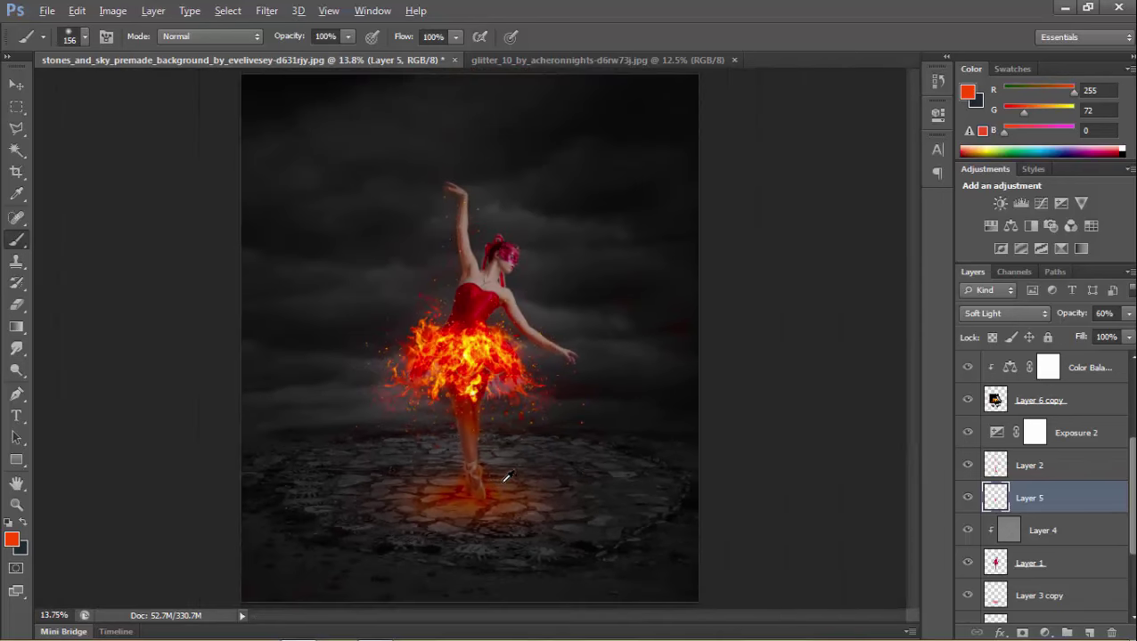
scroll(521, 482, "down", 1)
key("alt")
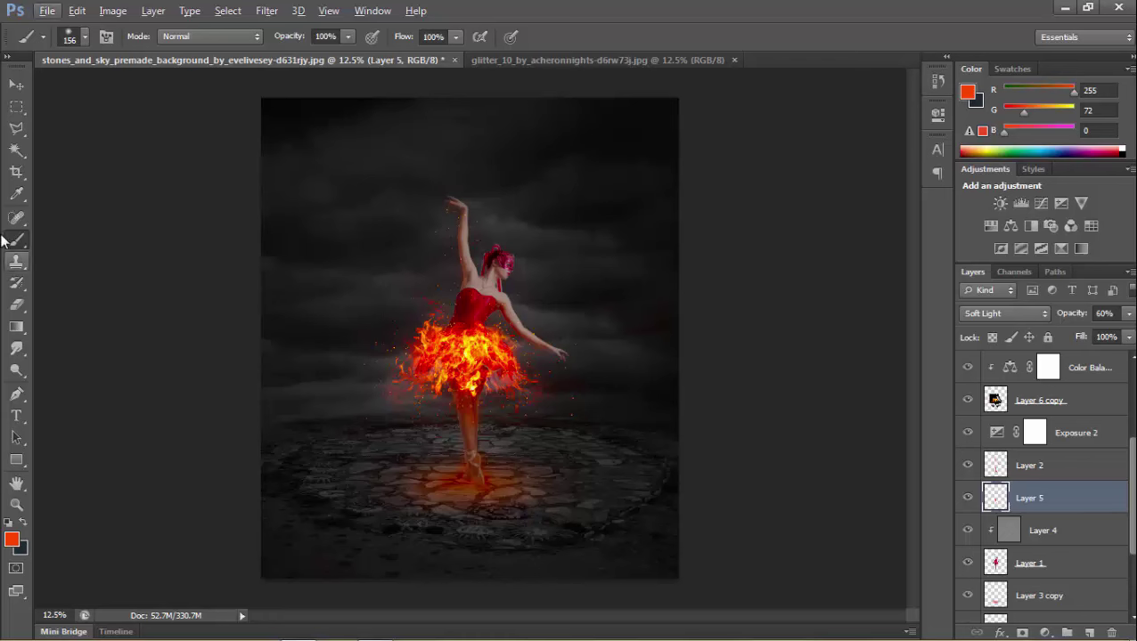
left_click(15, 86)
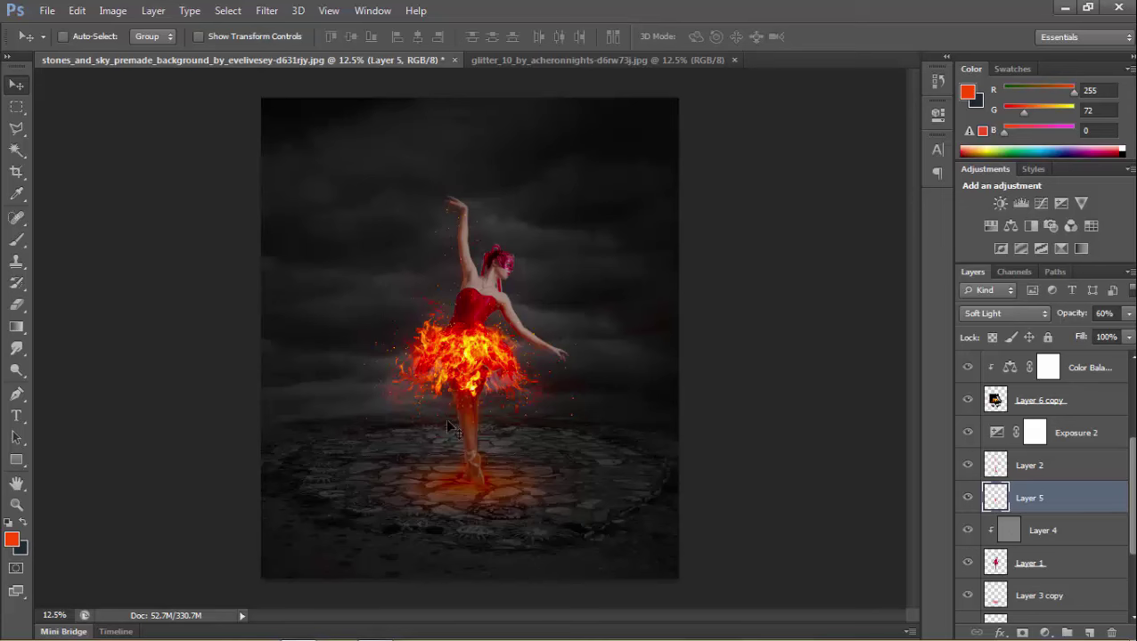
left_click(18, 306)
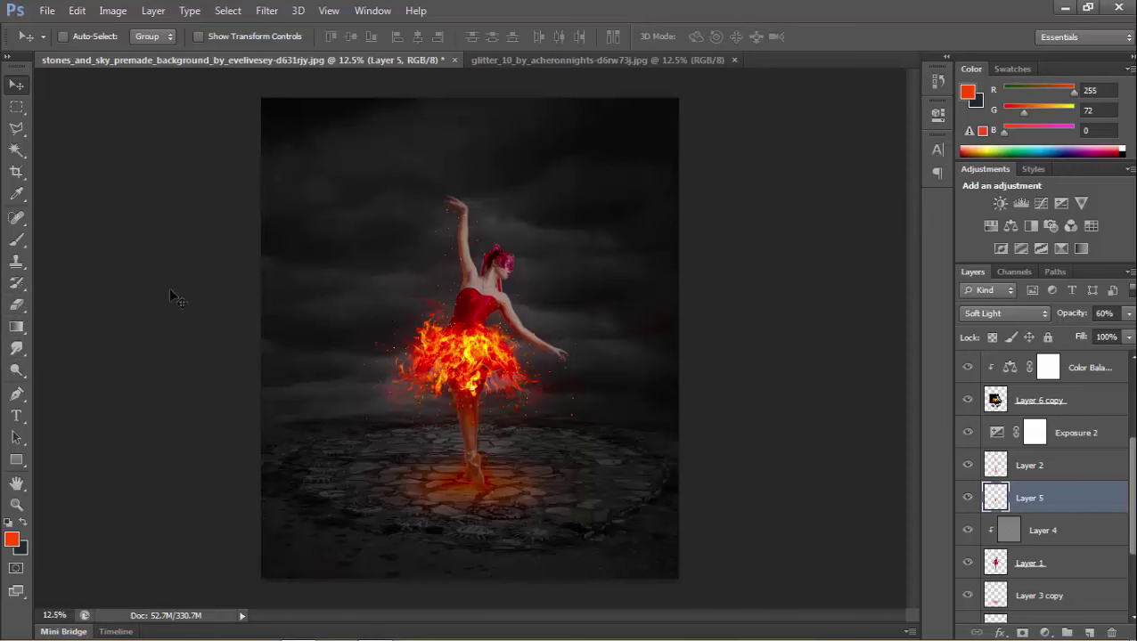